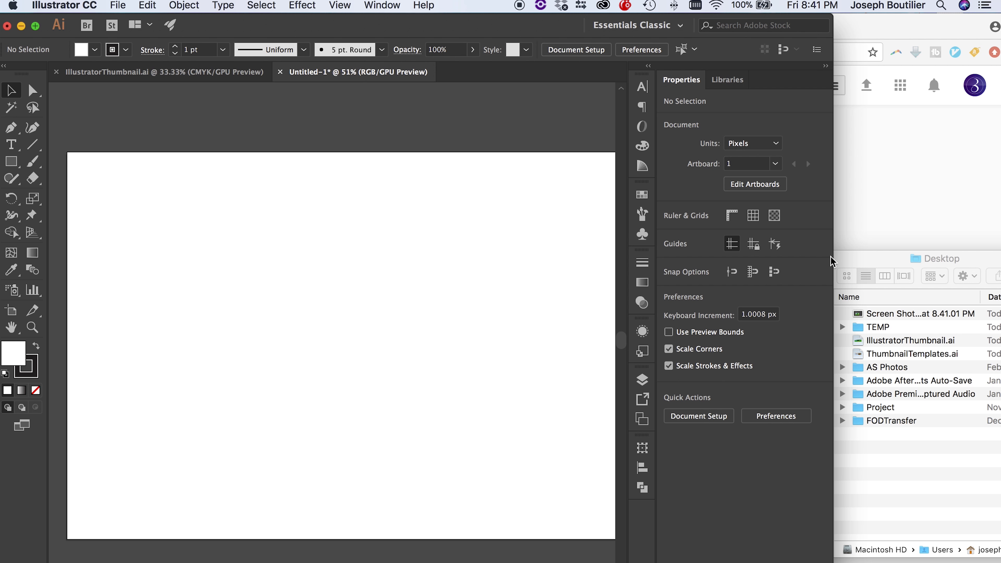
# Place the Screen Shot file taken at 8.41.01 PM from the Desktop folder onto the blank artboard
pyautogui.moveTo(889, 315); pyautogui.dragTo(224, 263)
pyautogui.moveTo(282, 286); pyautogui.dragTo(337, 336)
pyautogui.moveTo(409, 342); pyautogui.dragTo(414, 347)
pyautogui.click(411, 179)
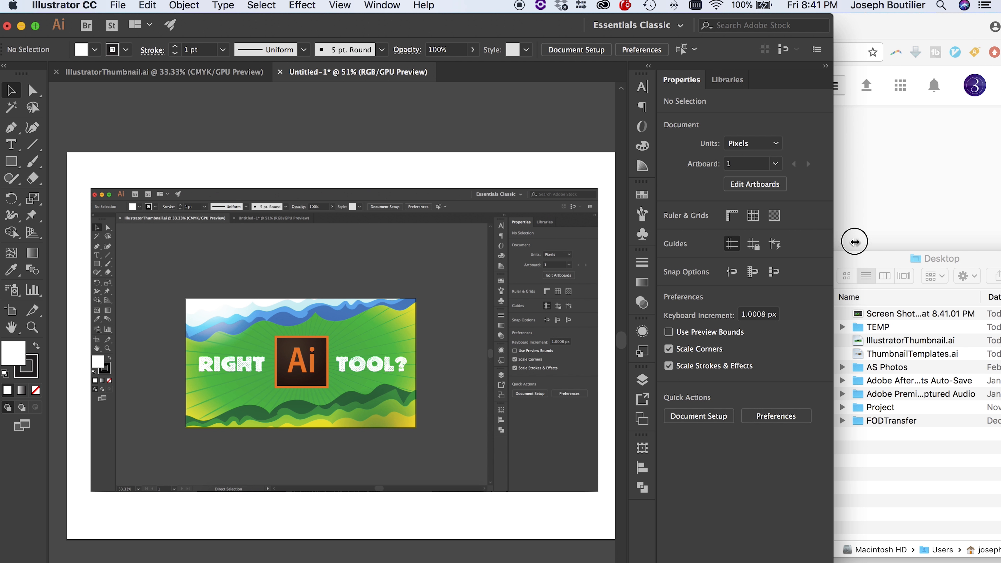
# Widen the document window, shift the placed screenshot across the artboard, and scale it down to about 1253 × 749 px
pyautogui.moveTo(835, 245); pyautogui.dragTo(972, 245)
pyautogui.moveTo(356, 329); pyautogui.dragTo(388, 327)
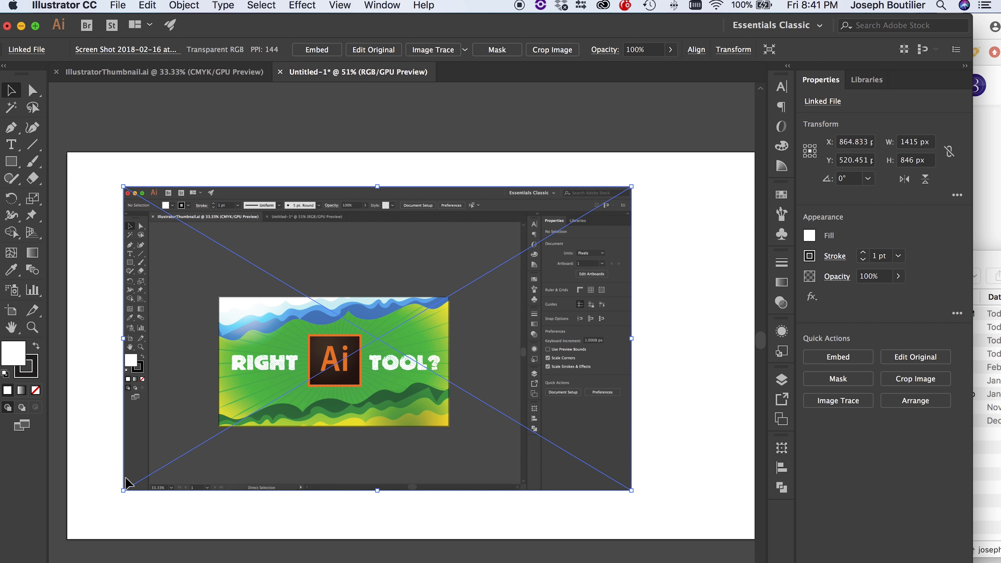
pyautogui.moveTo(124, 491); pyautogui.dragTo(181, 455)
pyautogui.click(427, 479)
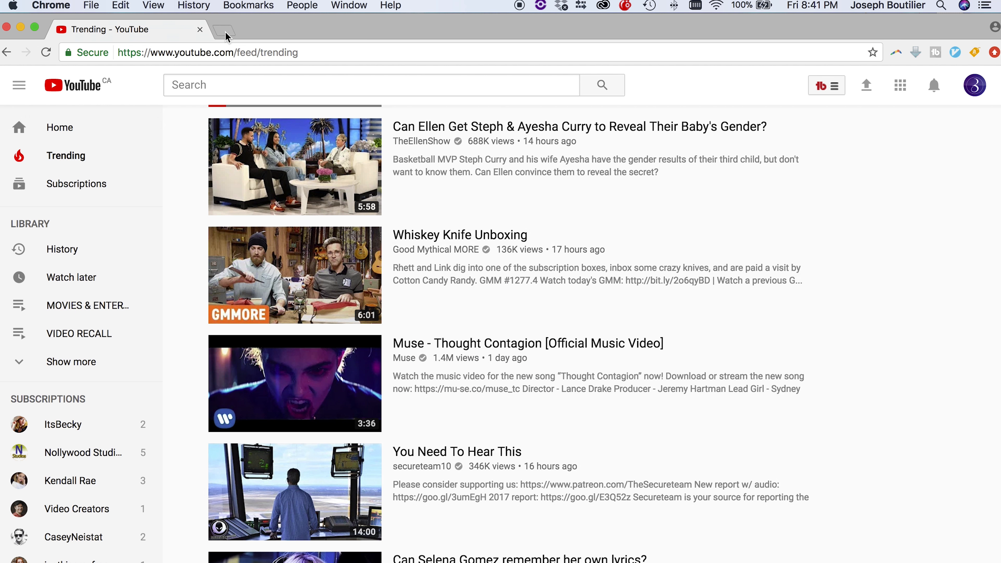
# Switch to Chrome, open Pixabay in a new tab, and search its images for "mac"
pyautogui.click(224, 30)
pyautogui.write('pix')
pyautogui.press('Return')
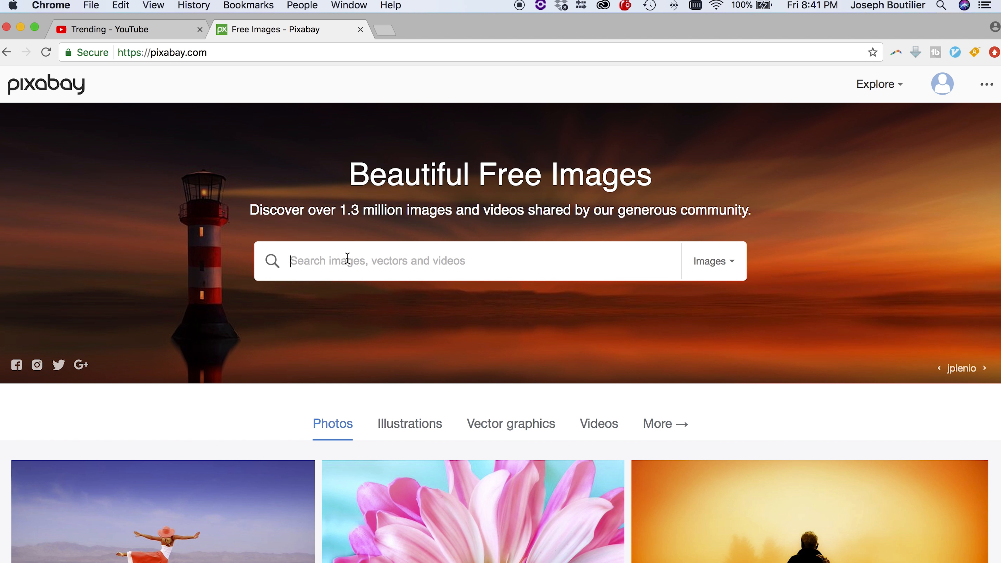
pyautogui.write('mac')
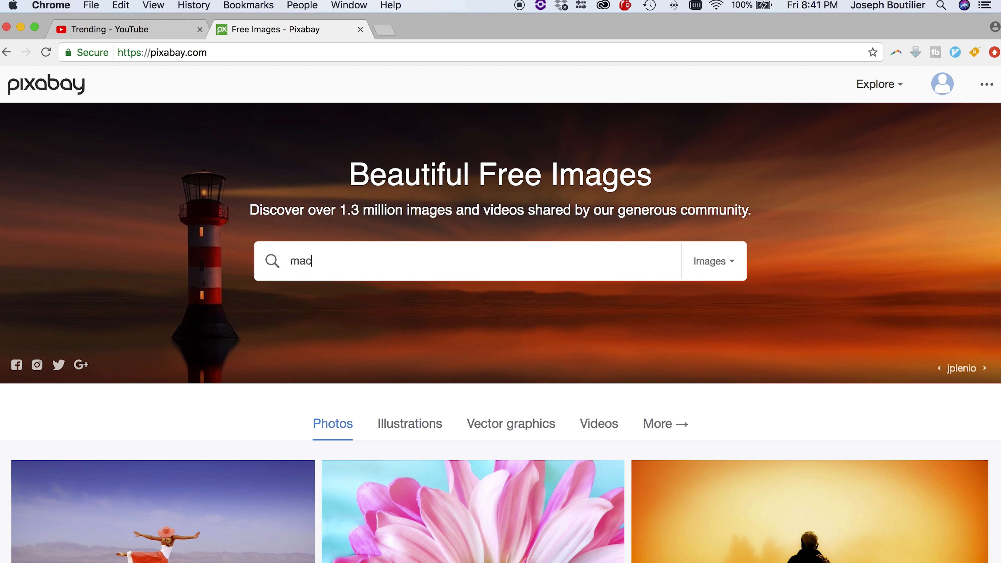
pyautogui.press('Return')
pyautogui.scroll(-5, 376, 279)
pyautogui.scroll(-2, 393, 296)
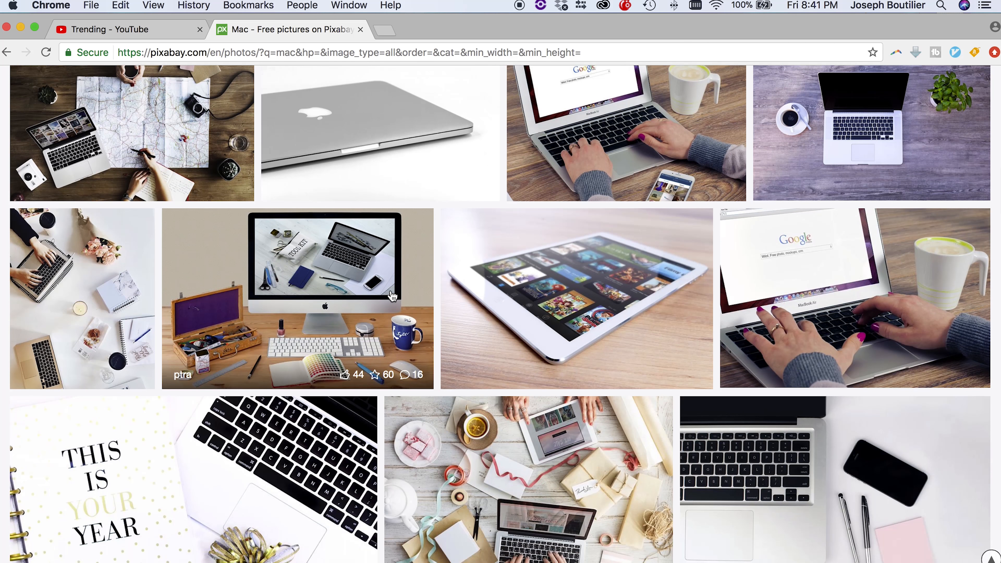
# Open the iMac workplace photo with the wooden toolbox and download it for free
pyautogui.click(322, 287)
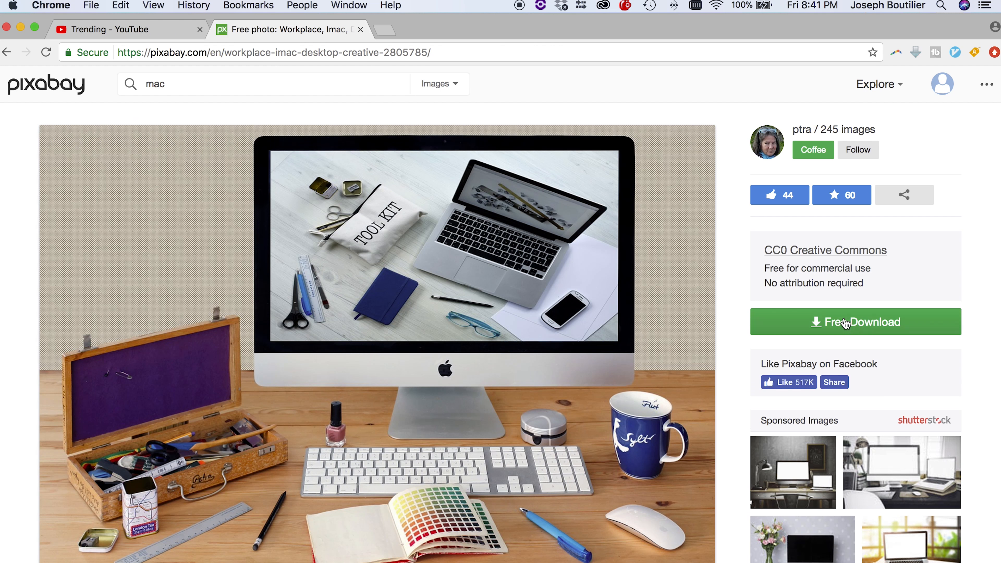
pyautogui.click(778, 328)
pyautogui.click(805, 463)
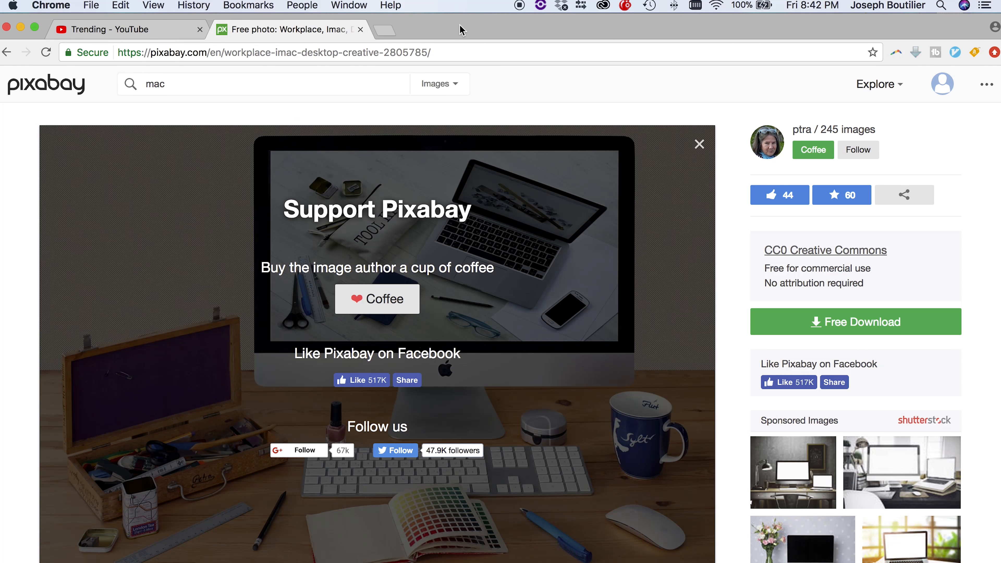
# Move the browser aside and place workplace-2805785.jpg from the Downloads folder into the Illustrator document
pyautogui.moveTo(460, 30); pyautogui.dragTo(481, 397)
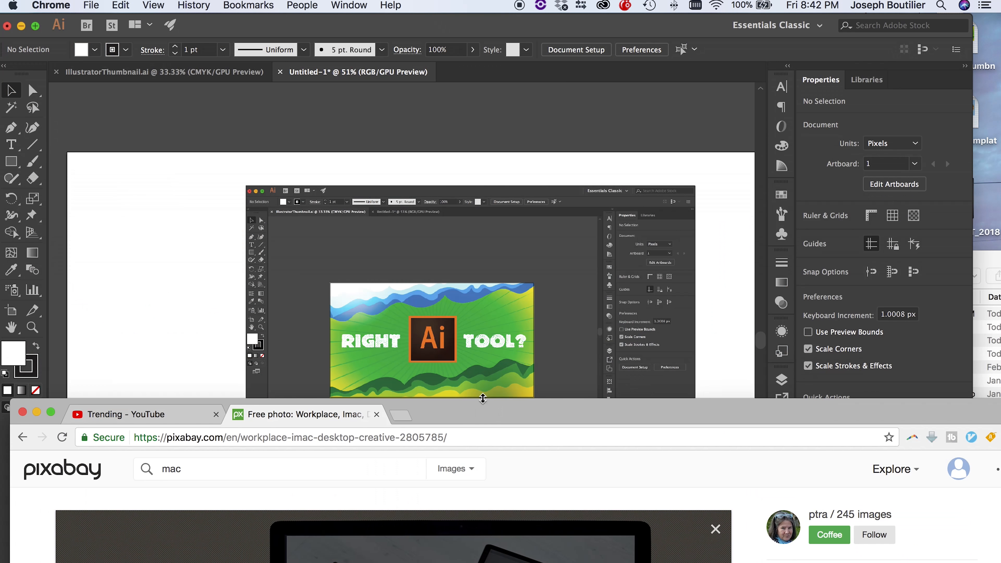
pyautogui.click(496, 228)
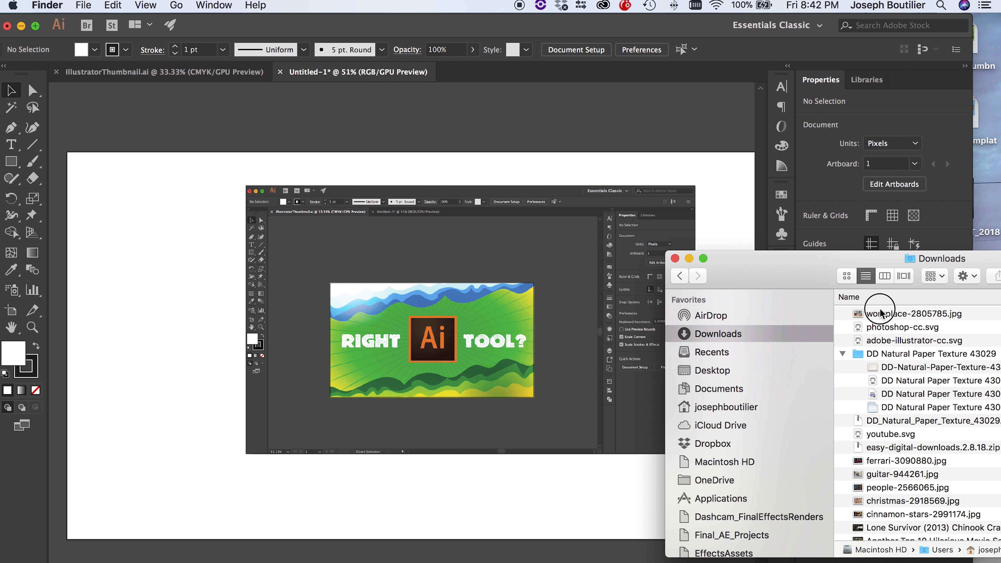
pyautogui.moveTo(880, 312); pyautogui.dragTo(329, 370)
pyautogui.moveTo(491, 411); pyautogui.dragTo(657, 533)
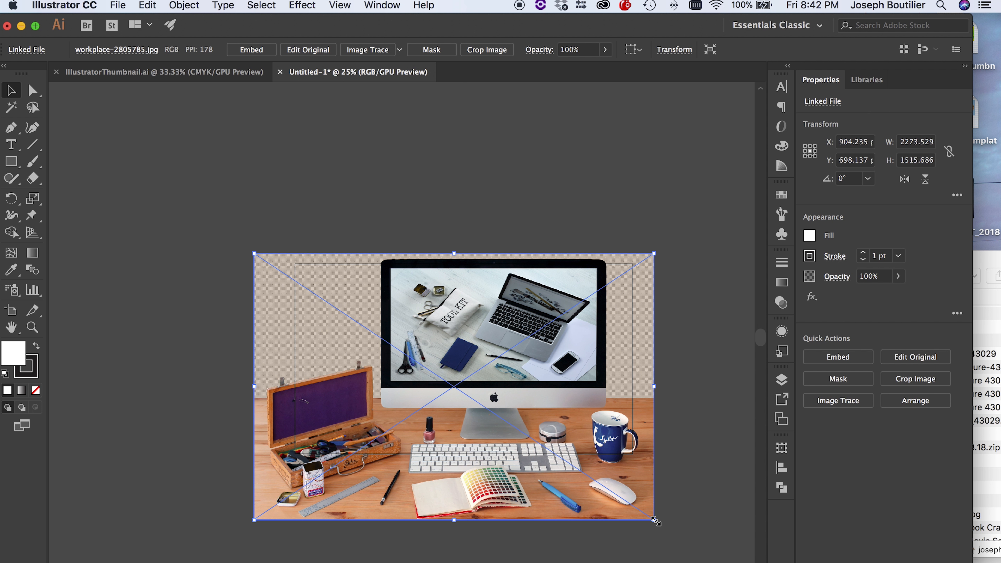
# Enlarge the workplace photo to about 2728 × 1819 px with its iMac over the artboard, behind the screenshot
pyautogui.moveTo(655, 520); pyautogui.dragTo(342, 502)
pyautogui.press('super+z')
pyautogui.moveTo(238, 528); pyautogui.dragTo(159, 562)
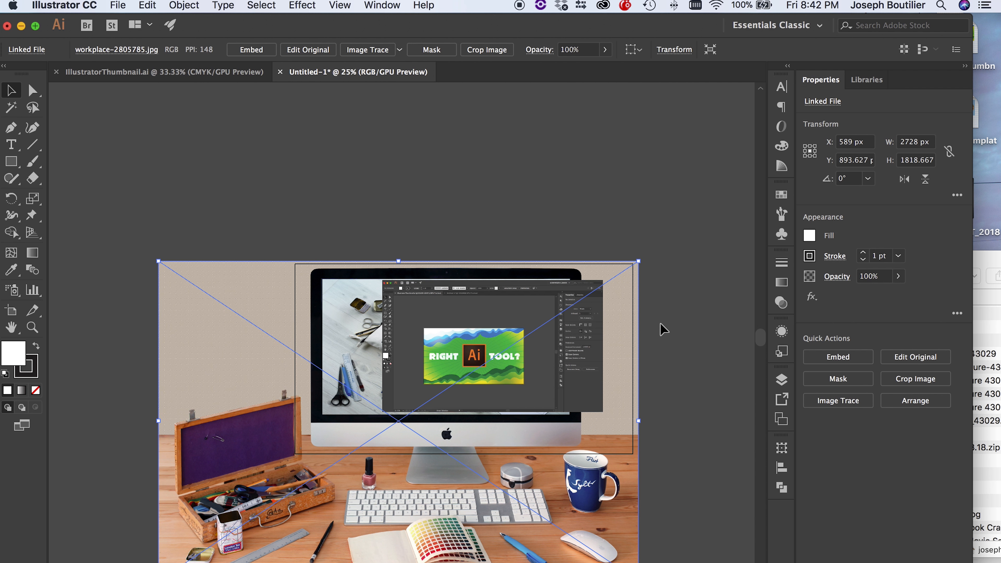
pyautogui.moveTo(487, 468); pyautogui.dragTo(486, 468)
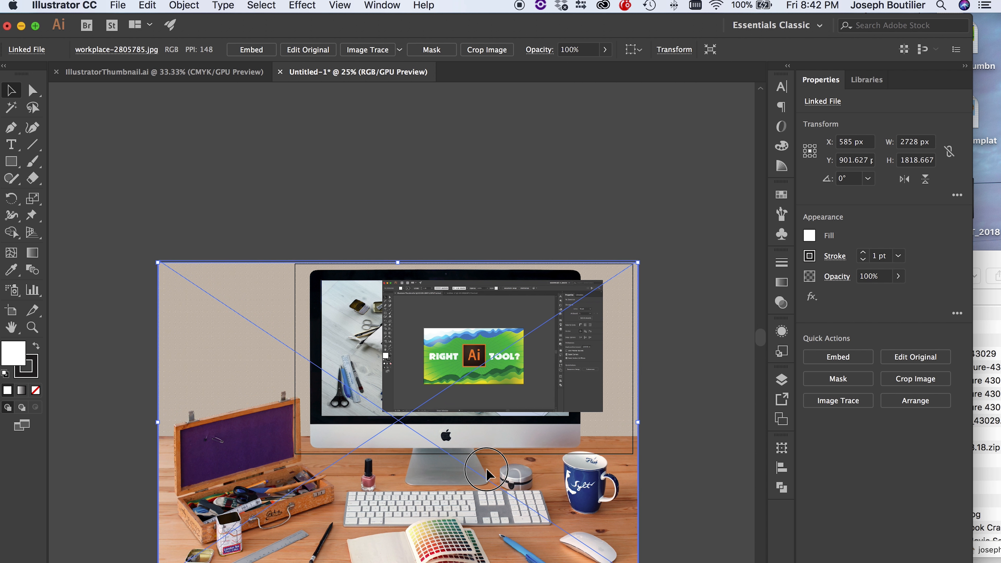
# Align the screenshot with the upper-left corner of the iMac's display and scale it to about 1403 × 839 px
pyautogui.click(453, 337)
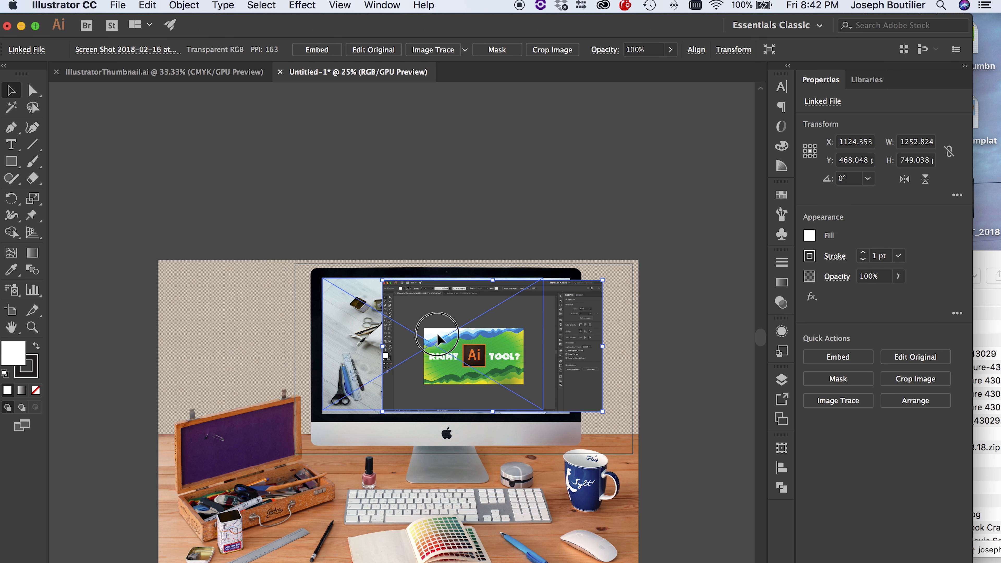
pyautogui.moveTo(438, 338); pyautogui.dragTo(379, 337)
pyautogui.moveTo(544, 410); pyautogui.dragTo(571, 431)
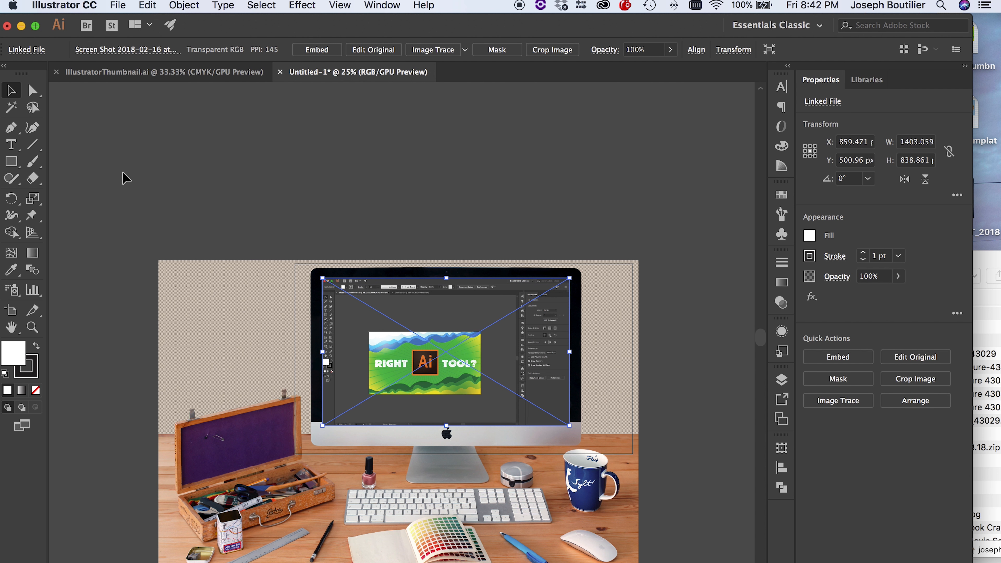
pyautogui.click(547, 180)
pyautogui.click(537, 420)
pyautogui.click(341, 207)
pyautogui.click(476, 360)
pyautogui.click(482, 158)
# Lower the screenshot's opacity to 52% so the iMac display shows through
pyautogui.click(440, 311)
pyautogui.click(673, 52)
pyautogui.moveTo(651, 68); pyautogui.dragTo(643, 67)
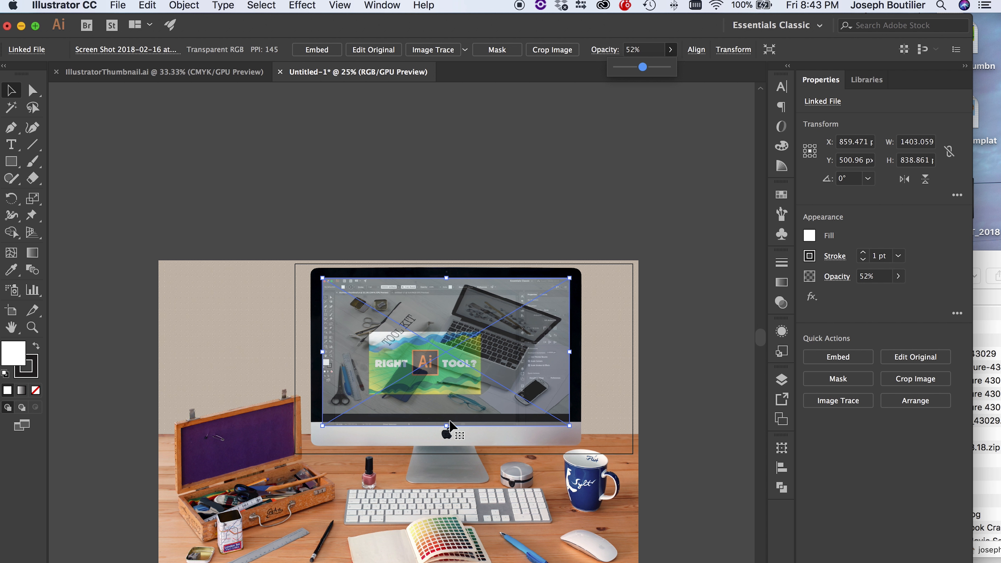
pyautogui.click(449, 236)
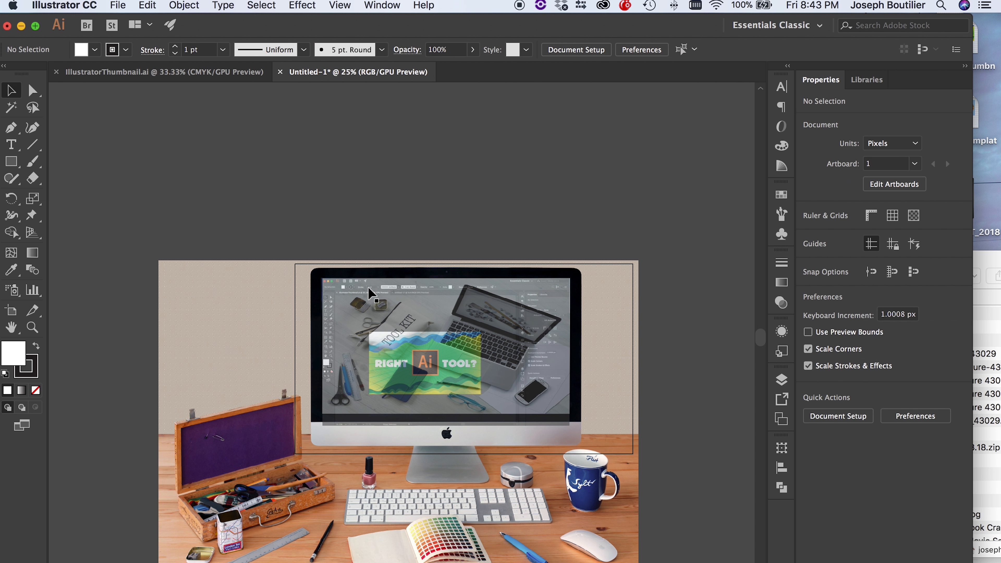
# Draw a white rectangle of about 1412 × 784 px covering exactly the iMac's display area, and select it
pyautogui.click(16, 167)
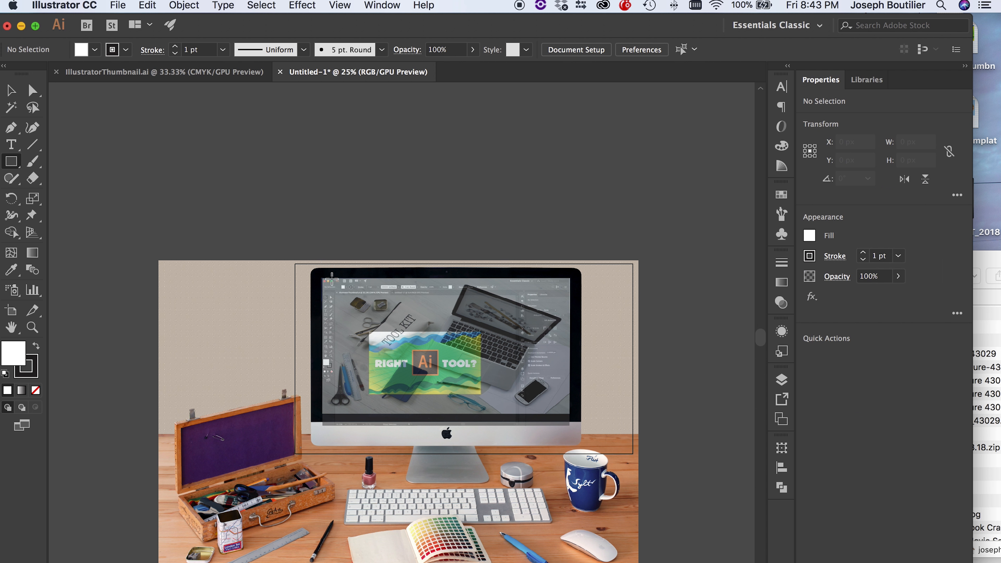
pyautogui.moveTo(323, 278); pyautogui.dragTo(571, 414)
pyautogui.press('v')
pyautogui.click(365, 240)
pyautogui.click(375, 327)
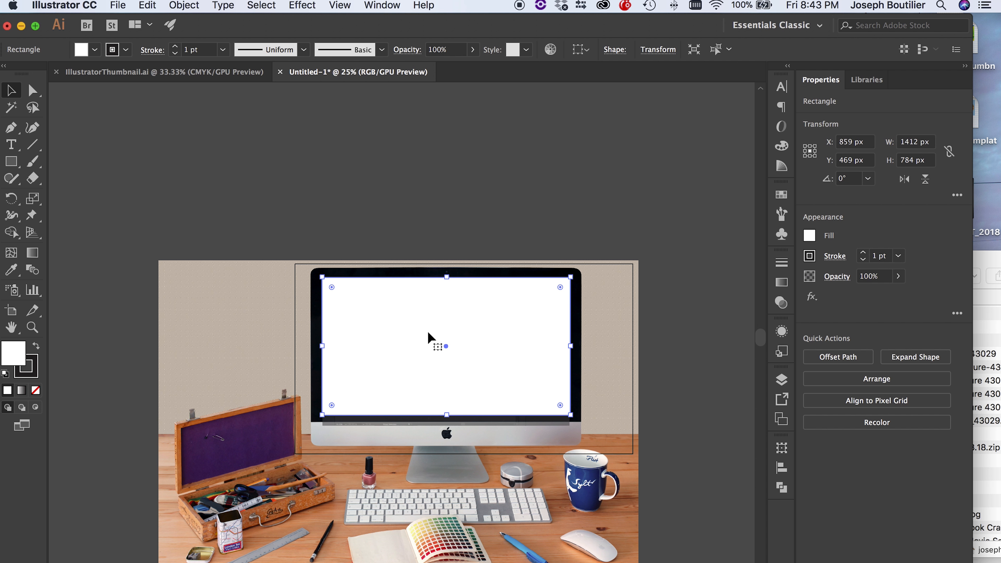
pyautogui.moveTo(352, 401); pyautogui.dragTo(435, 197)
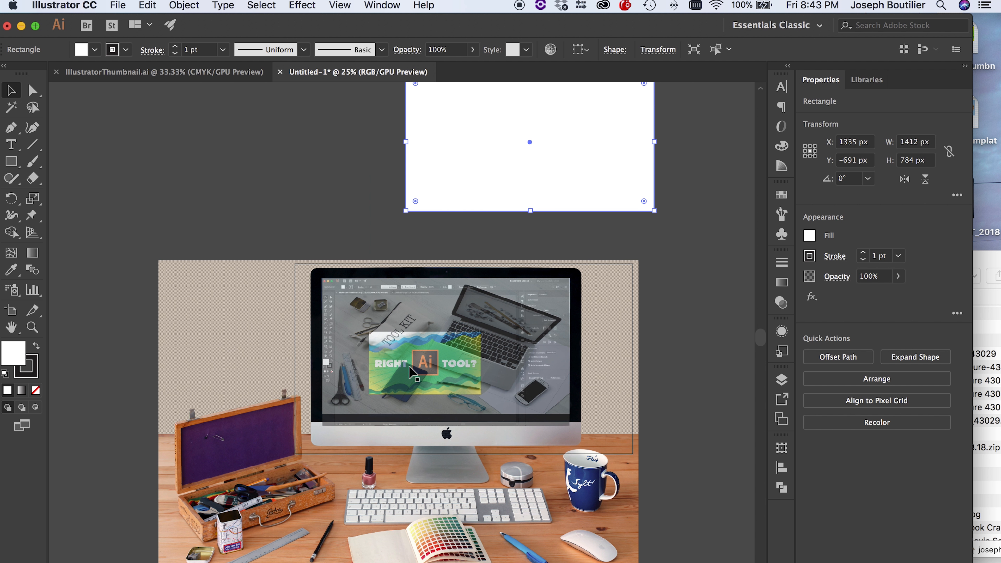
pyautogui.hotkey('shift', 'r')
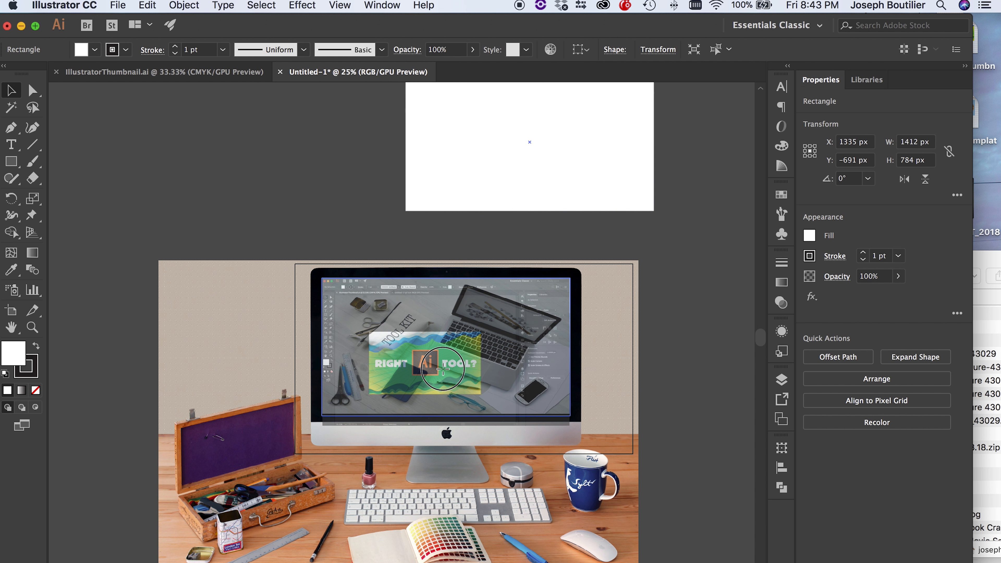
pyautogui.press('super+z')
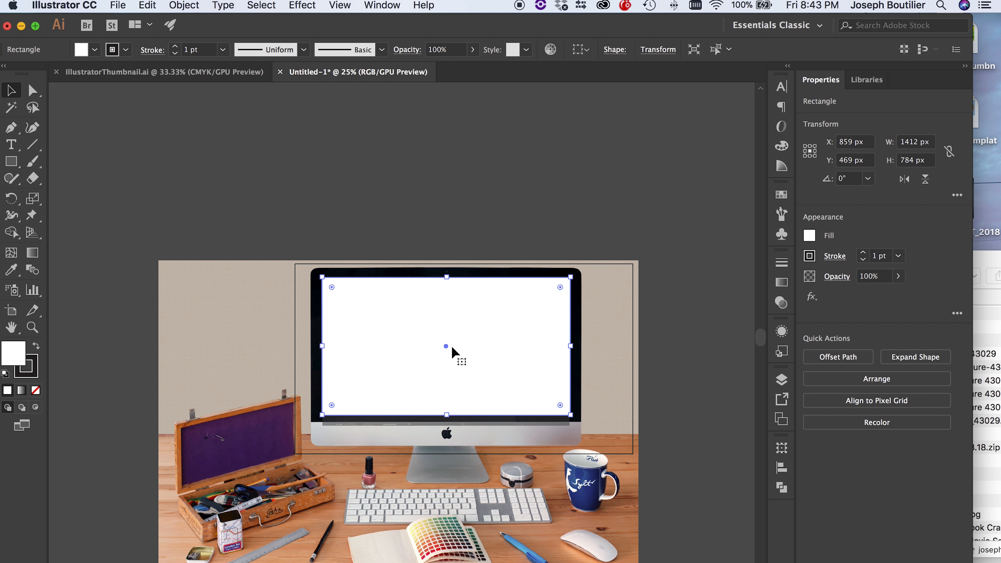
# Make a clipping mask from the white rectangle and the screenshot beneath it
pyautogui.keyDown('shift'); pyautogui.click(339, 421); pyautogui.keyUp('shift')
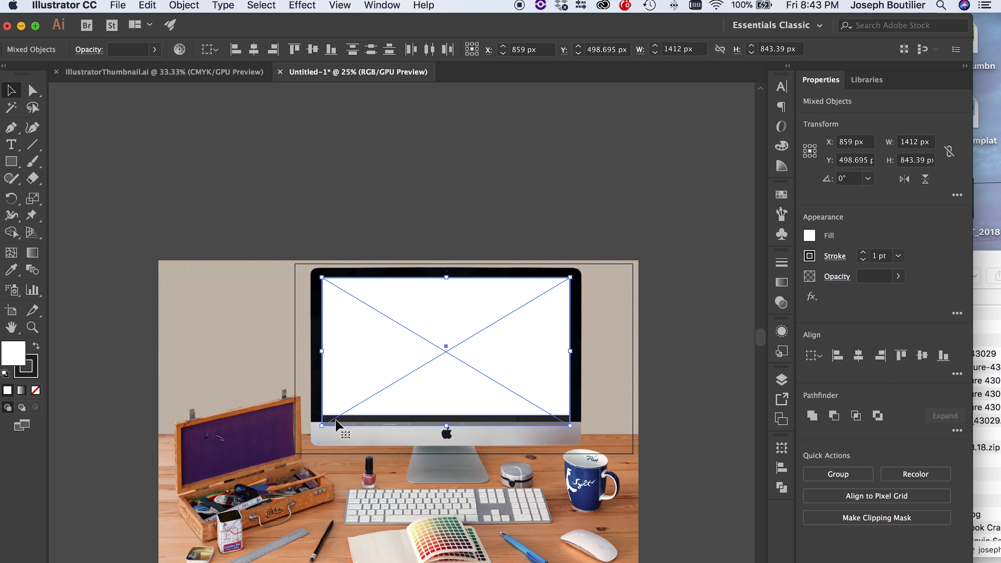
pyautogui.rightClick(346, 345)
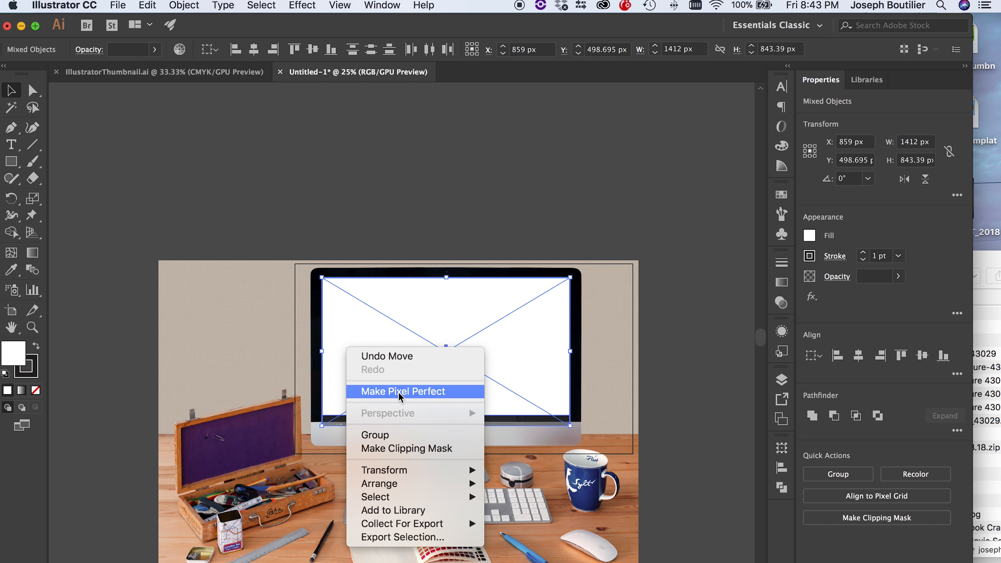
pyautogui.click(413, 451)
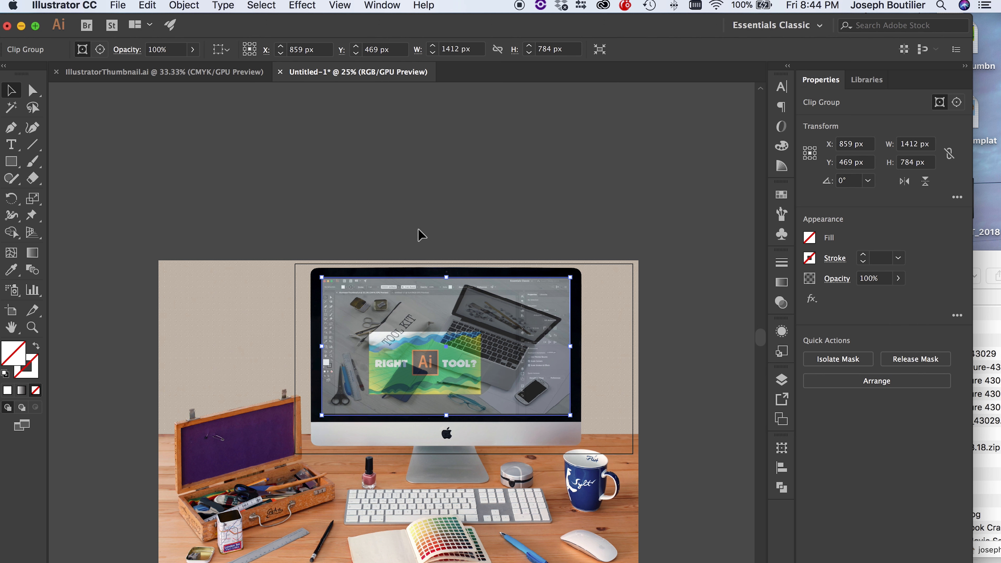
# Isolate the clip group, move the screenshot up and to the right within its mask, and exit isolation
pyautogui.doubleClick(430, 350)
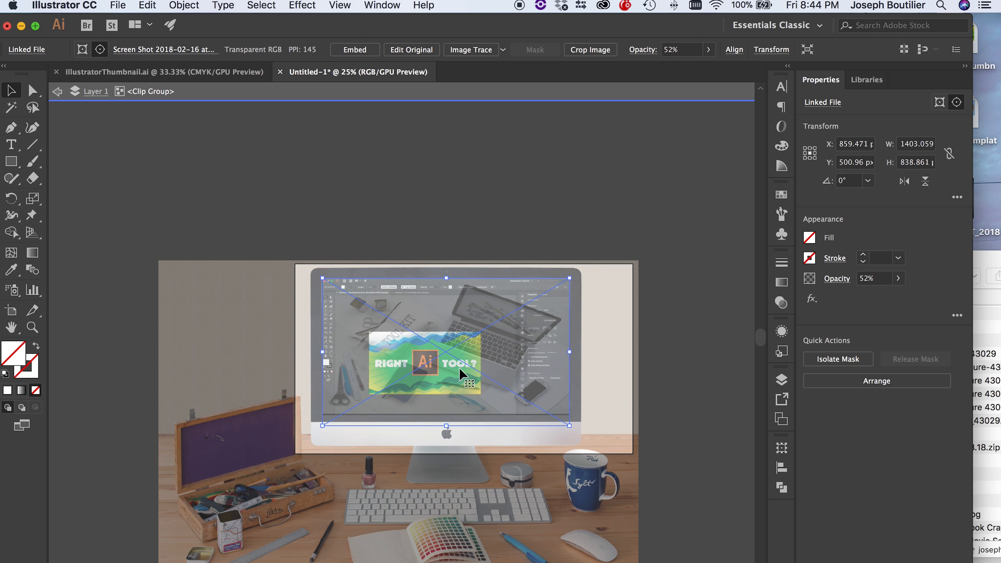
pyautogui.moveTo(401, 377); pyautogui.dragTo(495, 327)
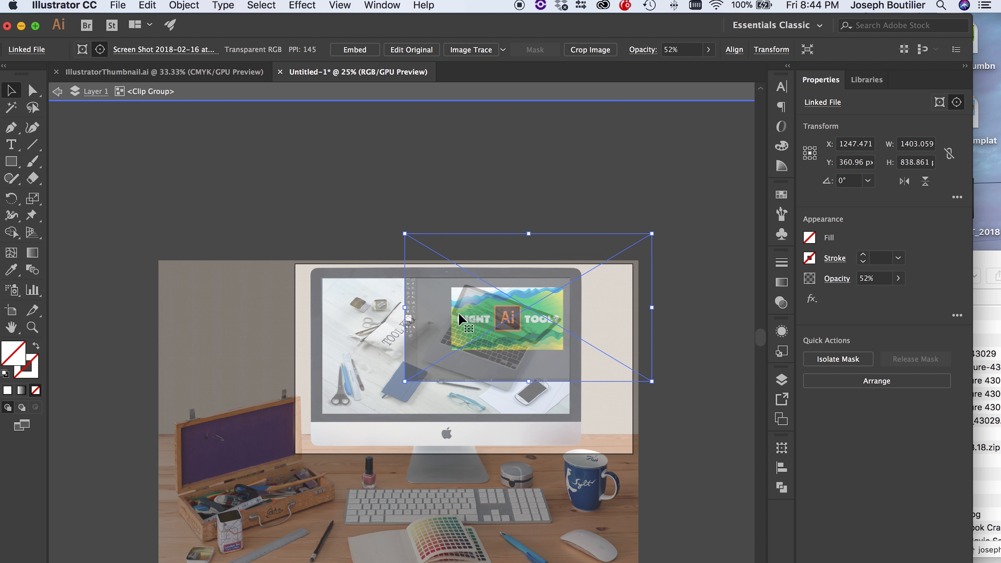
pyautogui.doubleClick(358, 190)
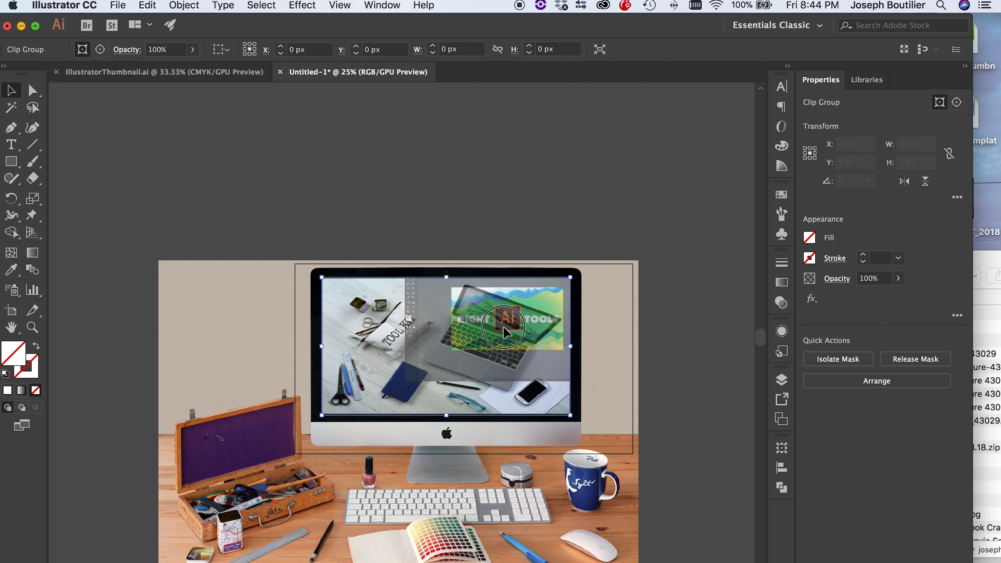
# Move the masked screenshot back over the iMac's display and set its opacity to 100%
pyautogui.doubleClick(520, 332)
pyautogui.moveTo(520, 332); pyautogui.dragTo(522, 332)
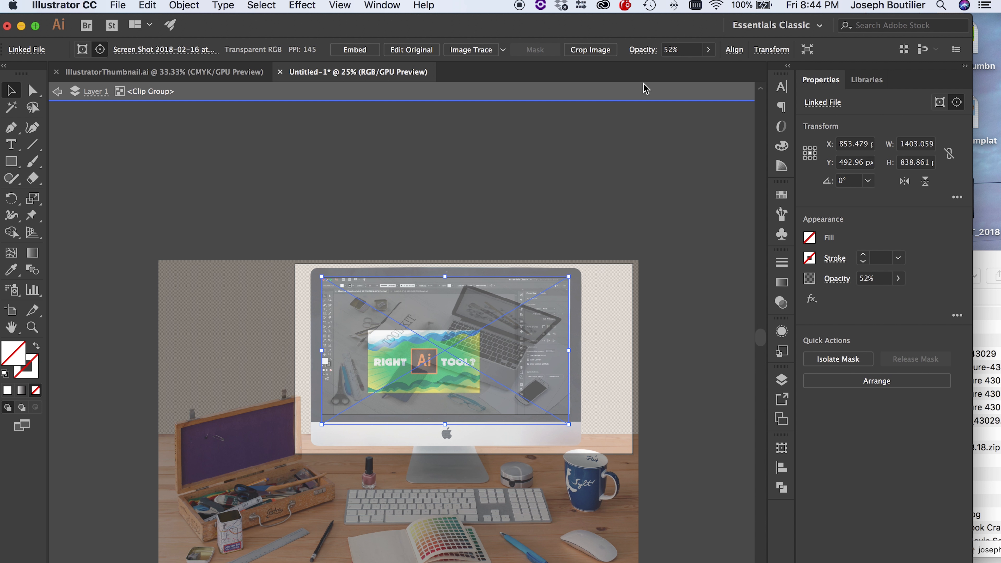
pyautogui.click(707, 49)
pyautogui.moveTo(681, 67); pyautogui.dragTo(707, 67)
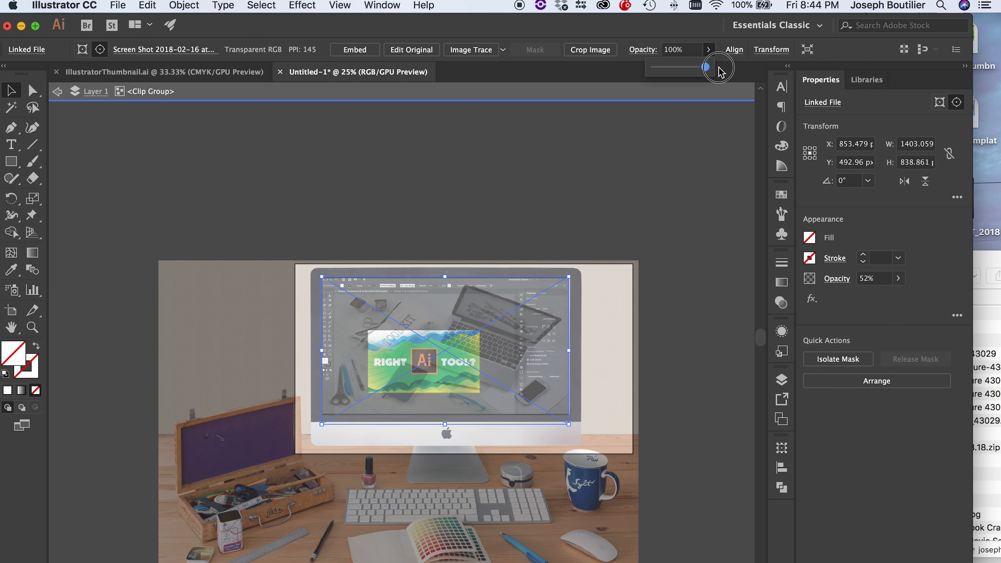
pyautogui.doubleClick(485, 227)
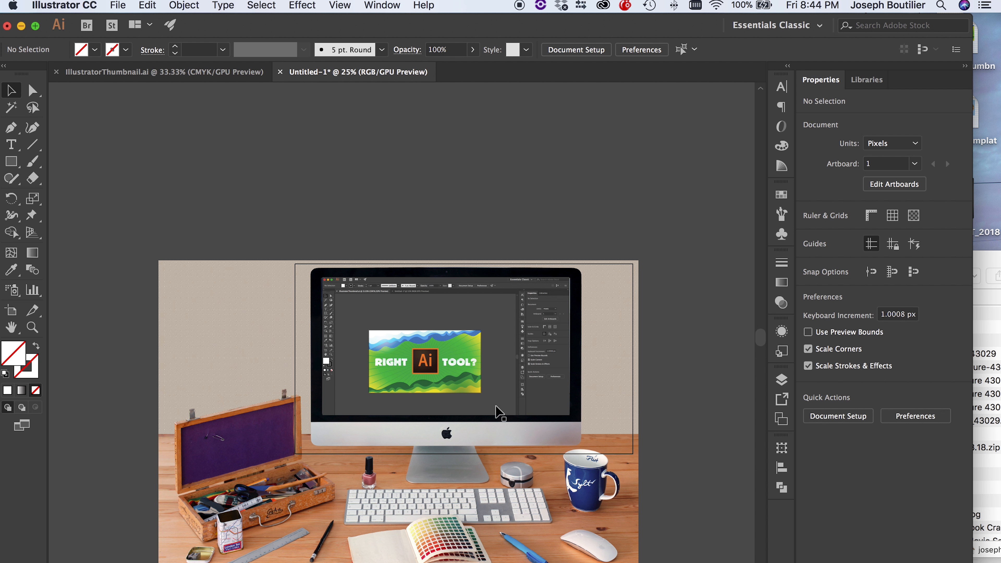
# Group the masked screenshot with the workplace photo
pyautogui.click(391, 363)
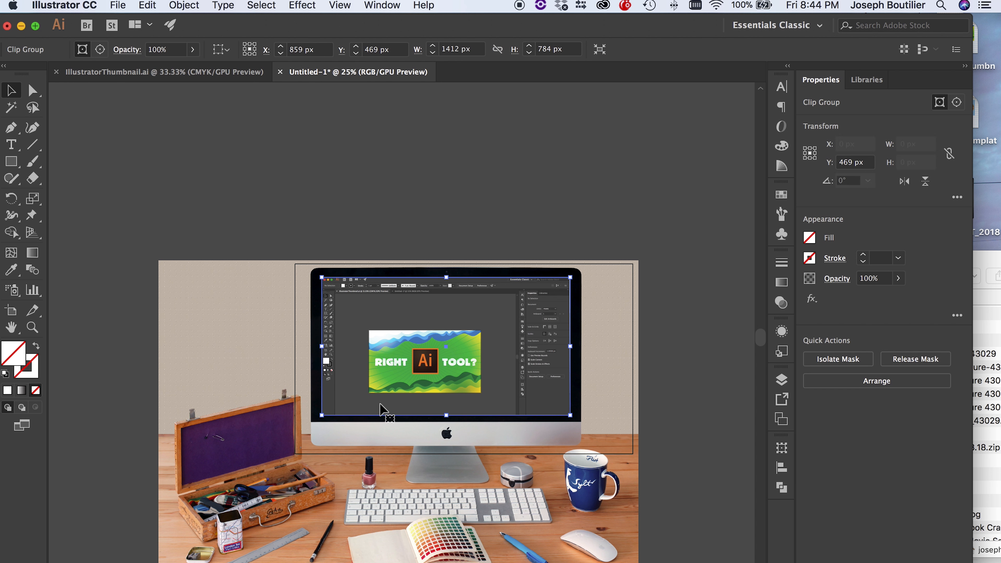
pyautogui.press('super+2')
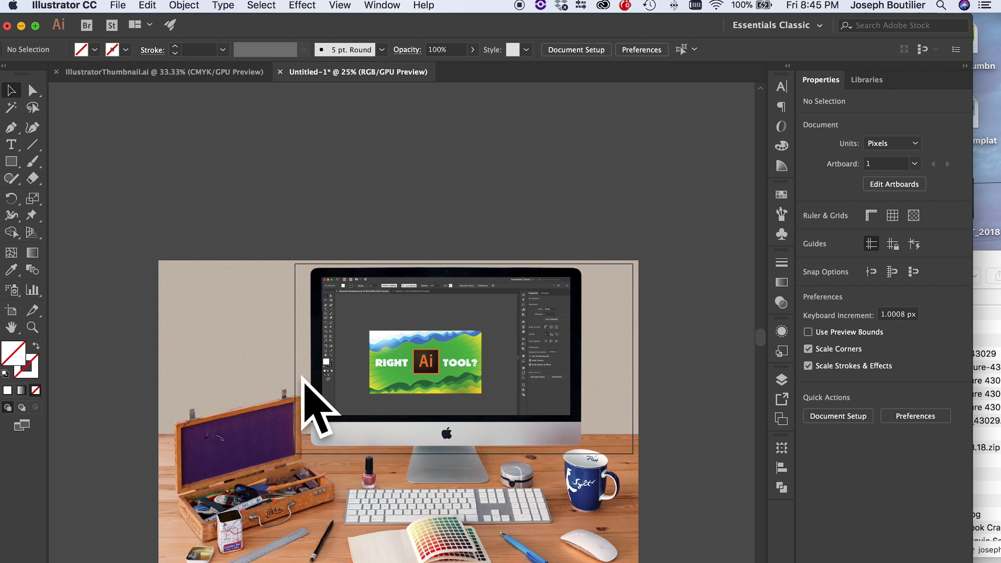
pyautogui.click(364, 368)
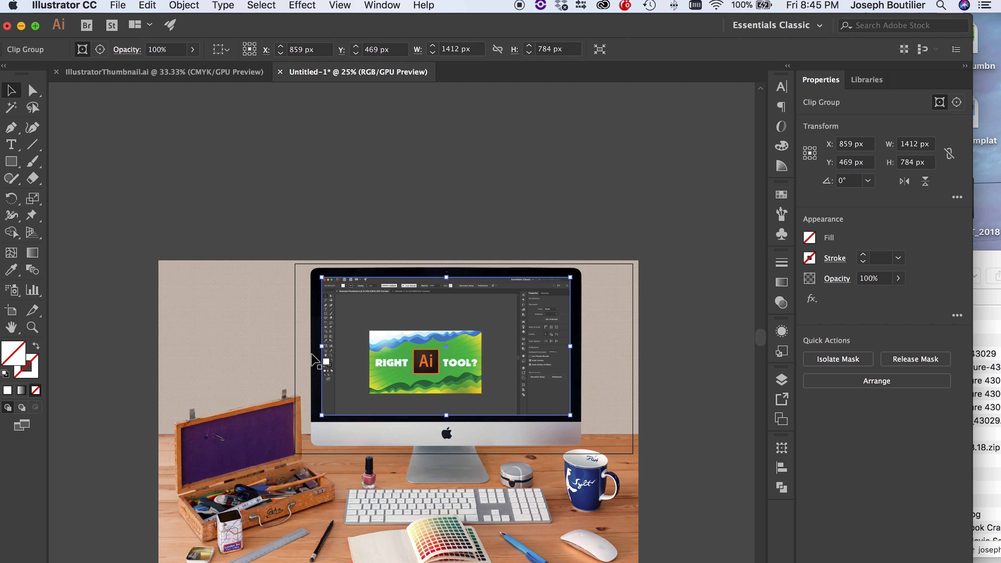
pyautogui.keyDown('shift'); pyautogui.click(240, 351); pyautogui.keyUp('shift')
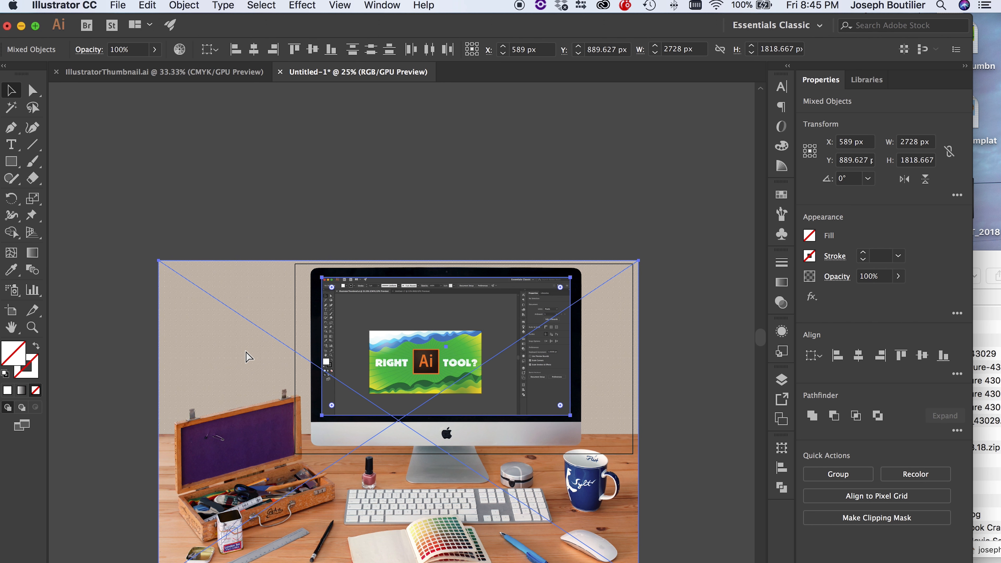
pyautogui.press('super+g')
pyautogui.click(185, 5)
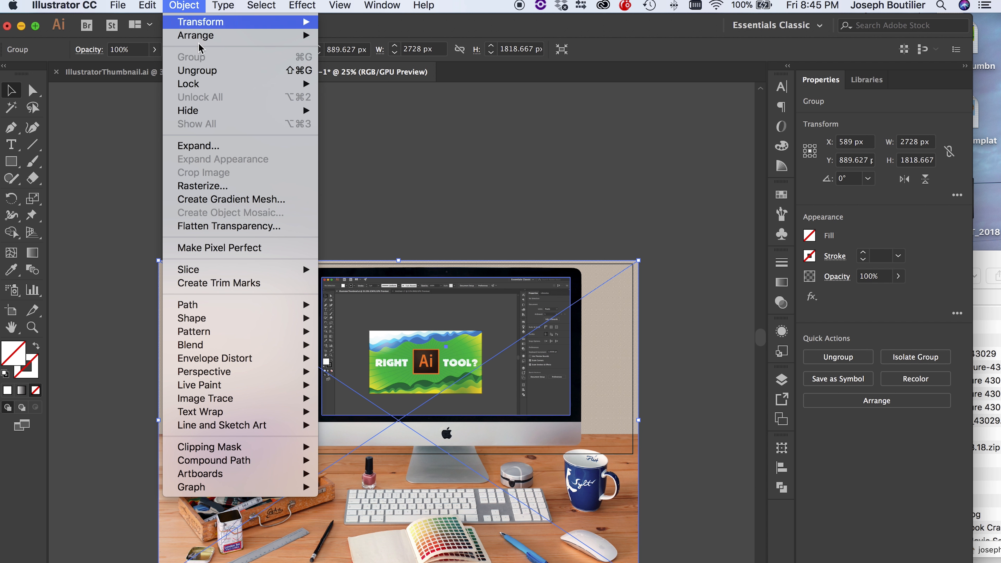
# Try moving the grouped photo and screenshot up and to the left as one object, and undo the moves
pyautogui.moveTo(636, 392); pyautogui.dragTo(577, 245)
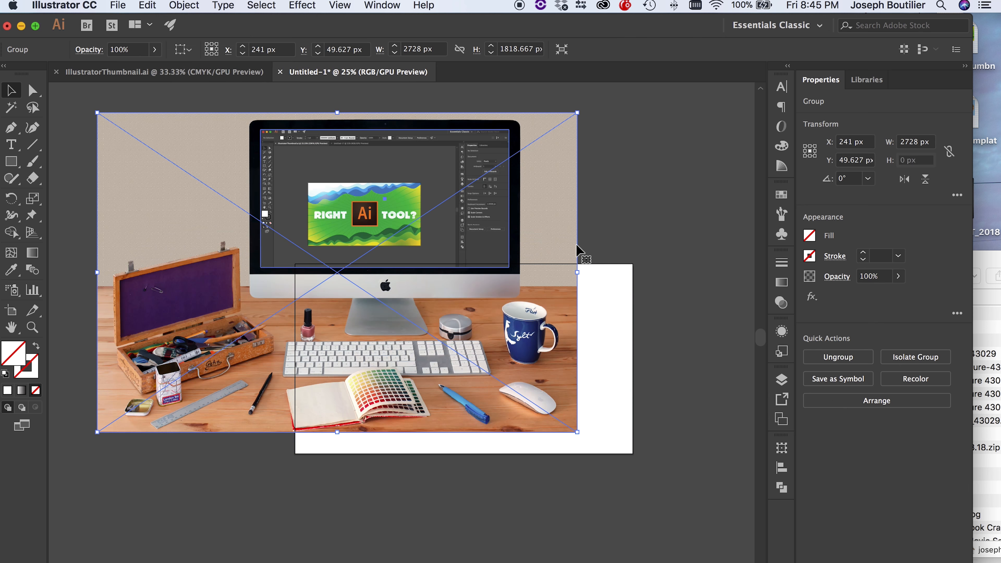
pyautogui.press('super+z')
pyautogui.moveTo(515, 370); pyautogui.dragTo(425, 258)
pyautogui.press('super+z')
pyautogui.press('super+z')
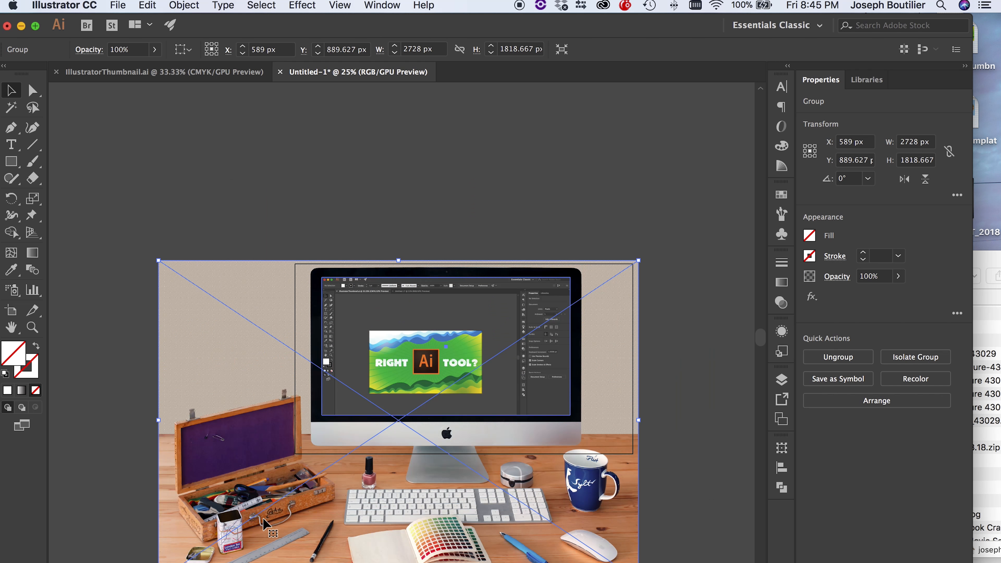
# Scale the group down proportionally over the artboard, making the masked screenshot about 1122 × 623 px
pyautogui.moveTo(159, 562); pyautogui.dragTo(278, 500)
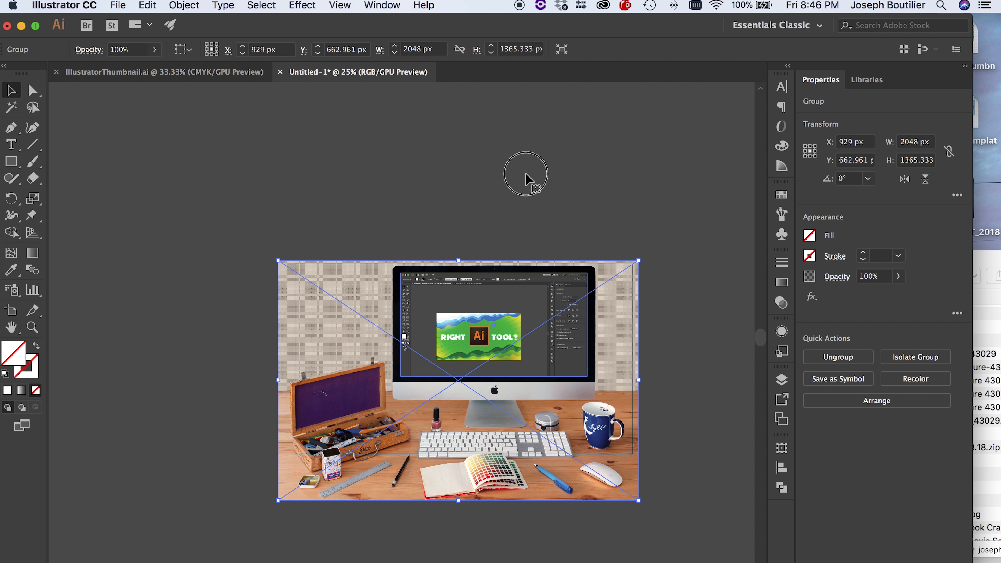
pyautogui.click(529, 179)
pyautogui.press('super+z')
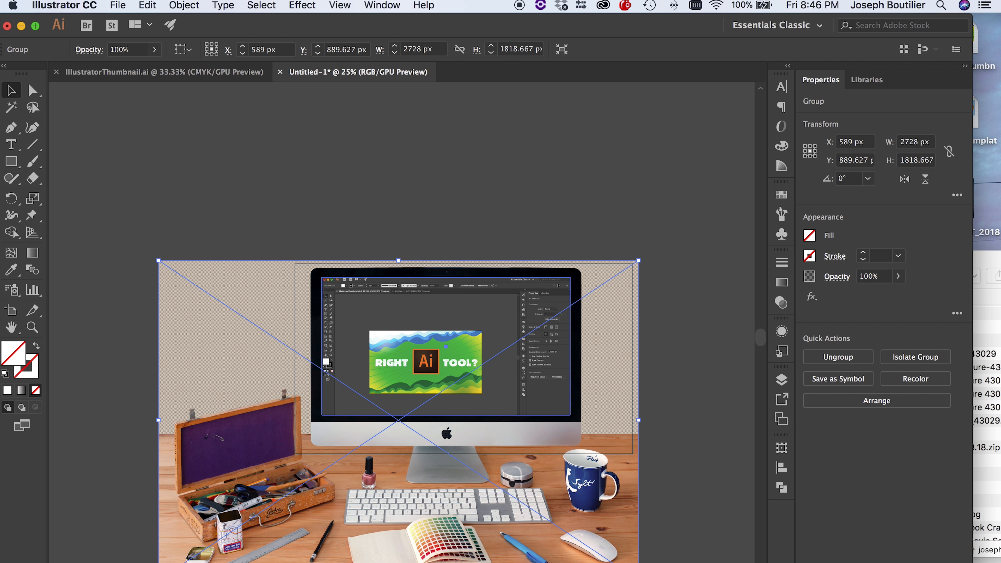
pyautogui.press('super+z')
# Isolate the group containing the photo and the masked screenshot
pyautogui.click(499, 351)
pyautogui.doubleClick(498, 351)
pyautogui.click(499, 352)
pyautogui.press('super+=')
pyautogui.press('super+=')
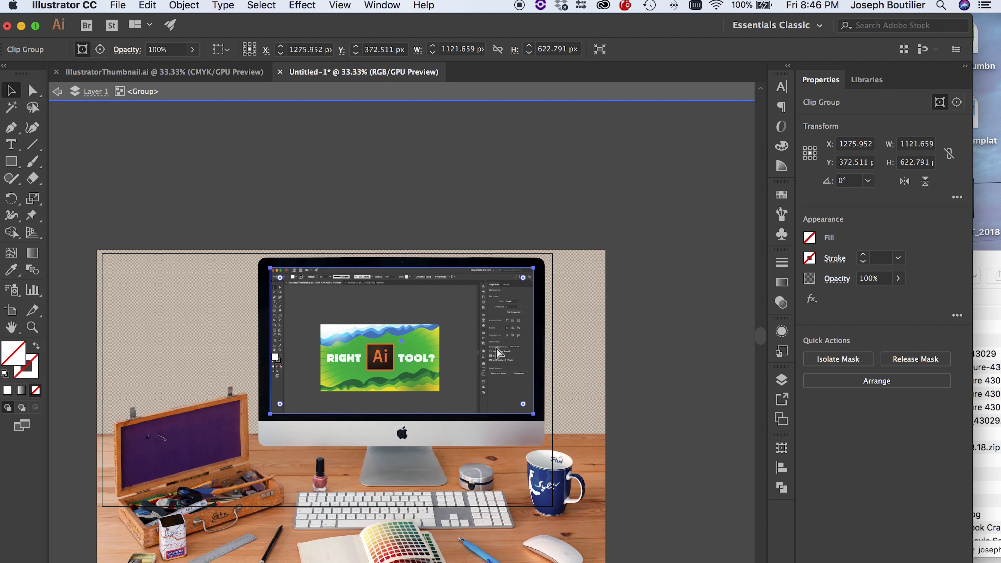
pyautogui.moveTo(321, 408); pyautogui.dragTo(365, 390)
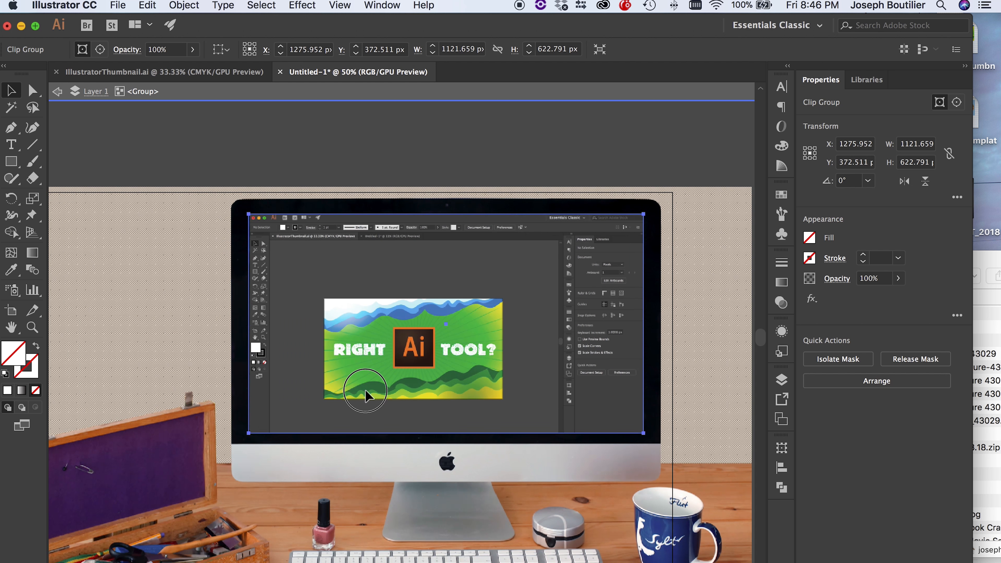
pyautogui.press('Escape')
# Isolate the clip group nested inside the group, and step back out of it
pyautogui.doubleClick(381, 326)
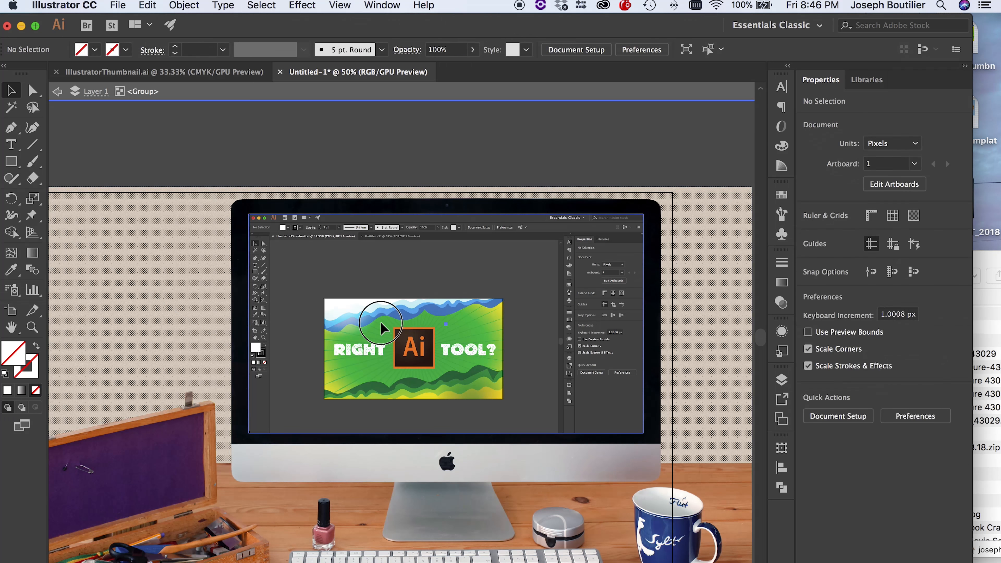
pyautogui.click(382, 326)
pyautogui.doubleClick(381, 326)
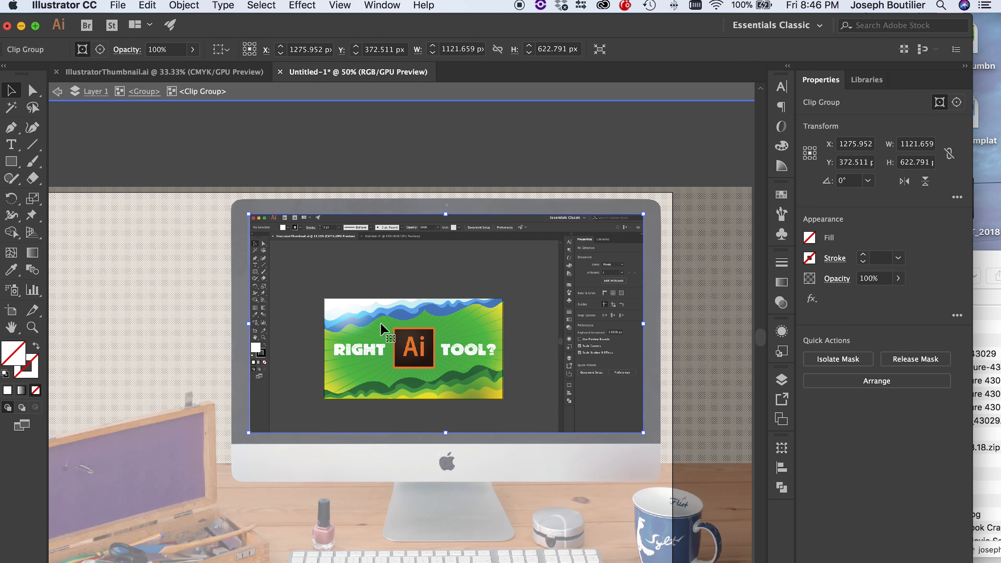
pyautogui.click(90, 95)
# Try moving the masked screenshot to the right within the isolated group, undo the move, and reselect it
pyautogui.doubleClick(352, 270)
pyautogui.moveTo(387, 280); pyautogui.dragTo(514, 304)
pyautogui.press('super+z')
pyautogui.click(190, 319)
pyautogui.click(394, 312)
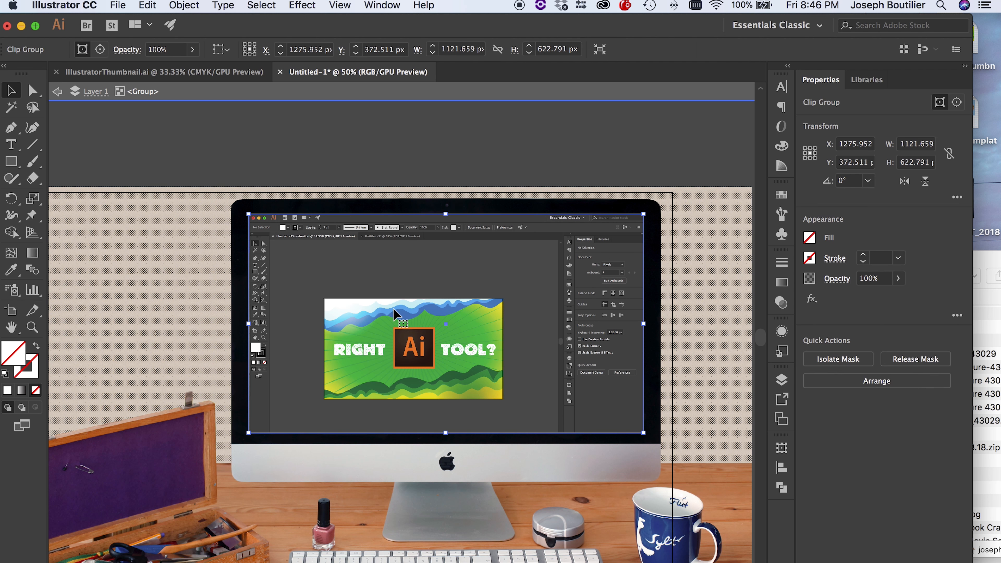
# Isolate the clip group on the iMac display and select the linked screenshot inside it
pyautogui.doubleClick(342, 291)
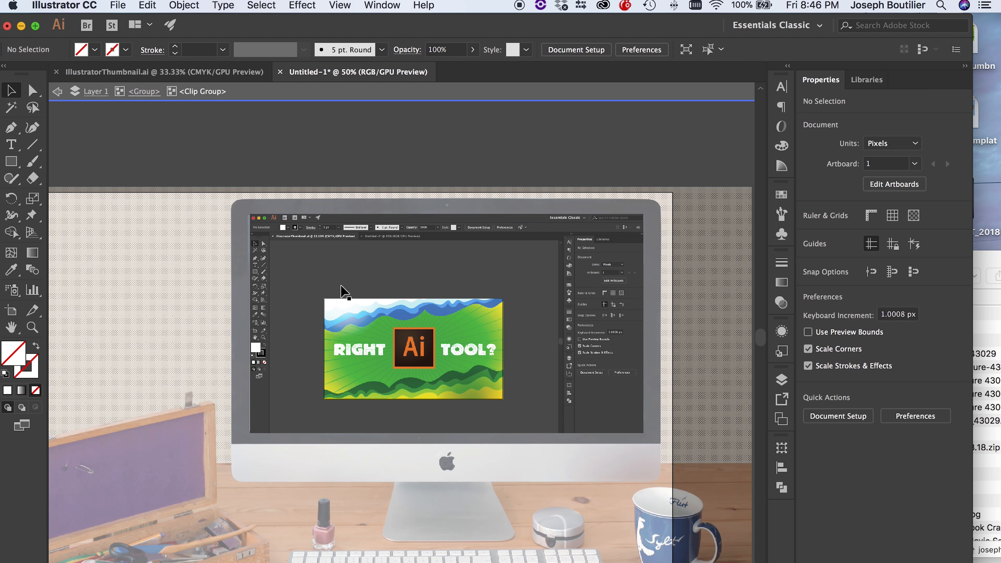
pyautogui.click(453, 377)
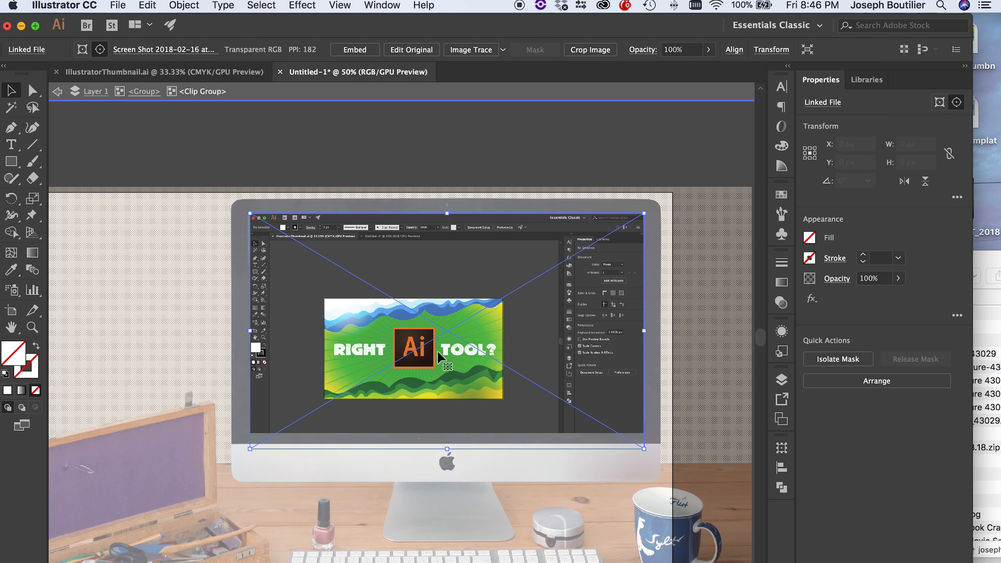
pyautogui.click(351, 195)
pyautogui.click(406, 316)
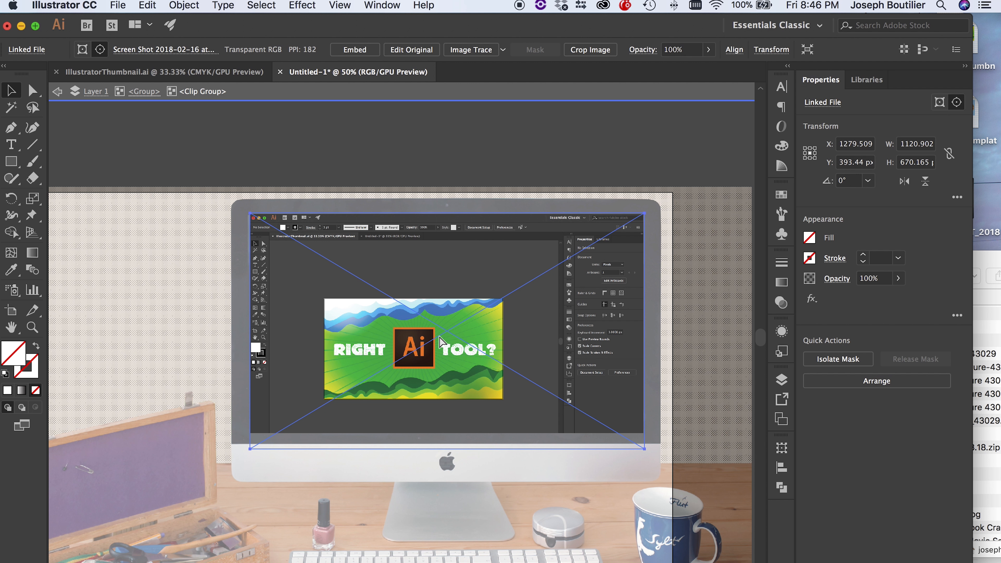
pyautogui.click(149, 5)
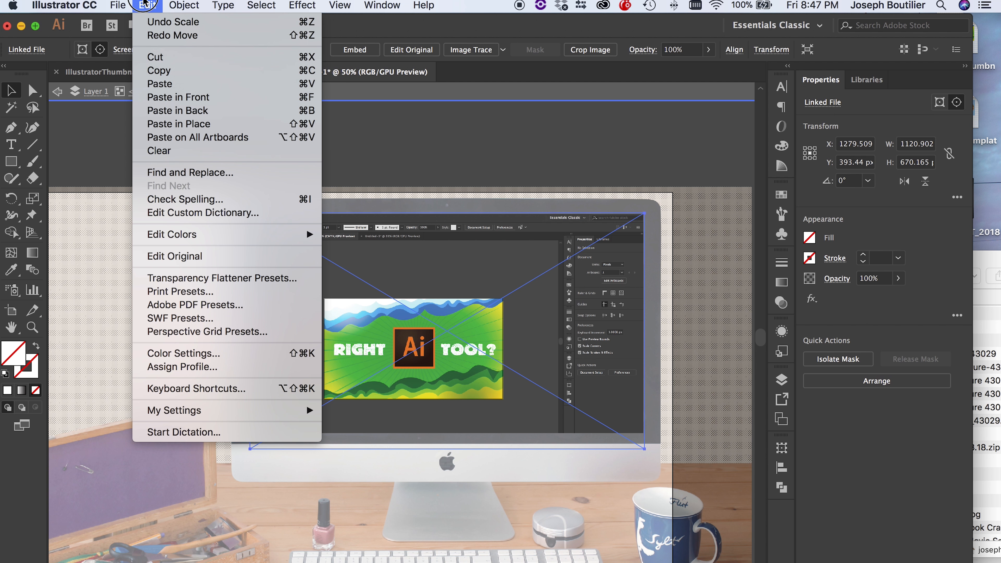
pyautogui.click(147, 4)
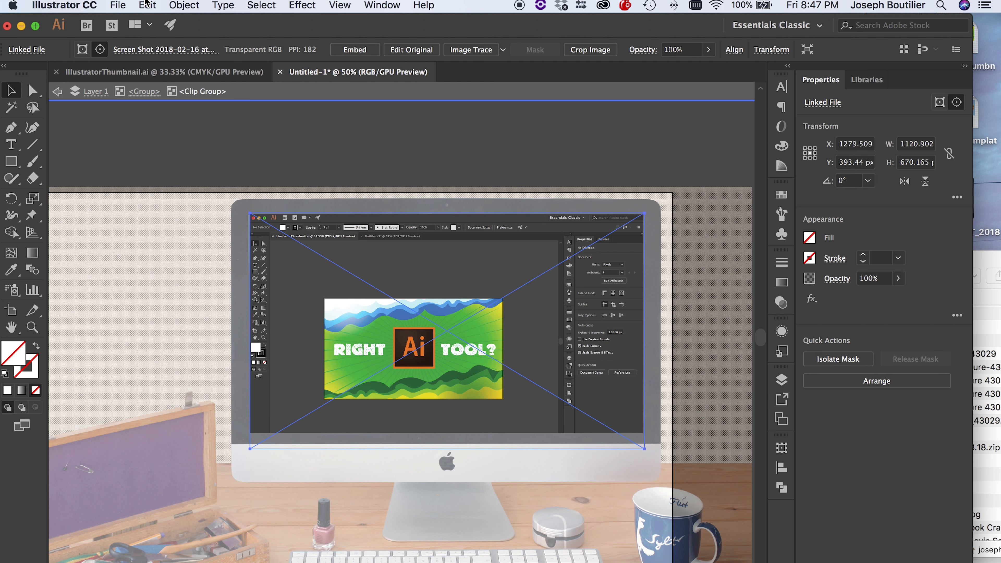
pyautogui.click(146, 4)
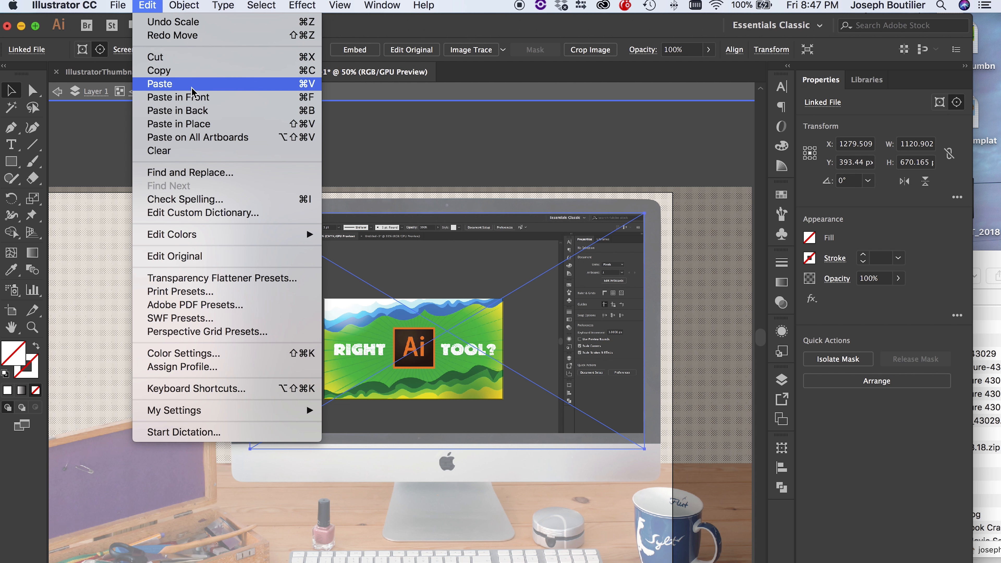
pyautogui.click(141, 2)
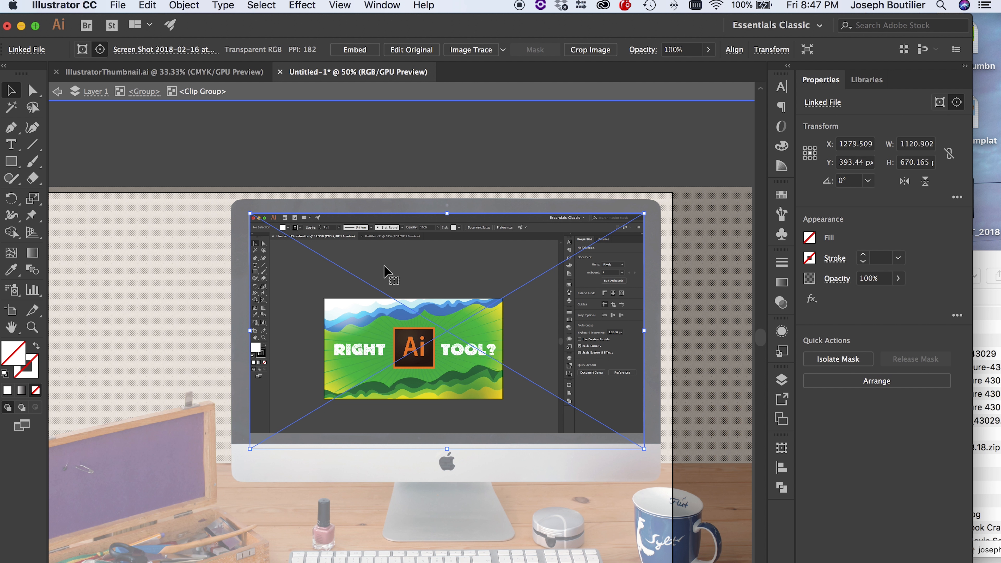
# Try moving the linked screenshot to the right inside its mask several times, undoing each move
pyautogui.click(351, 138)
pyautogui.click(311, 300)
pyautogui.moveTo(332, 320); pyautogui.dragTo(405, 320)
pyautogui.press('super+z')
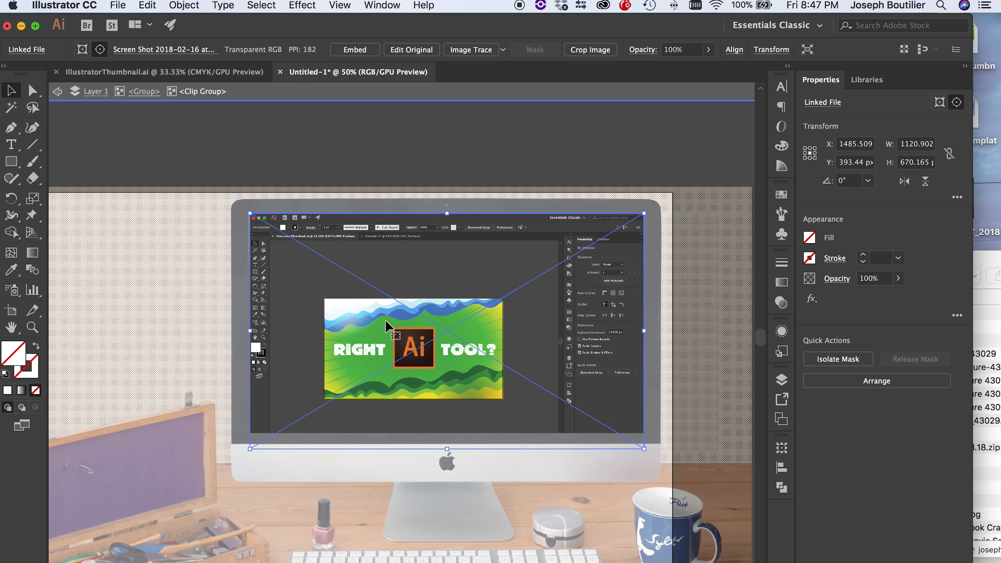
pyautogui.moveTo(315, 314); pyautogui.dragTo(393, 307)
pyautogui.press('super+z')
pyautogui.moveTo(312, 315); pyautogui.dragTo(413, 313)
pyautogui.press('super+z')
# Draw a rectangle of about 518 × 296 px around the green "RIGHT TOOL?" artwork in the screenshot, and select it
pyautogui.click(12, 161)
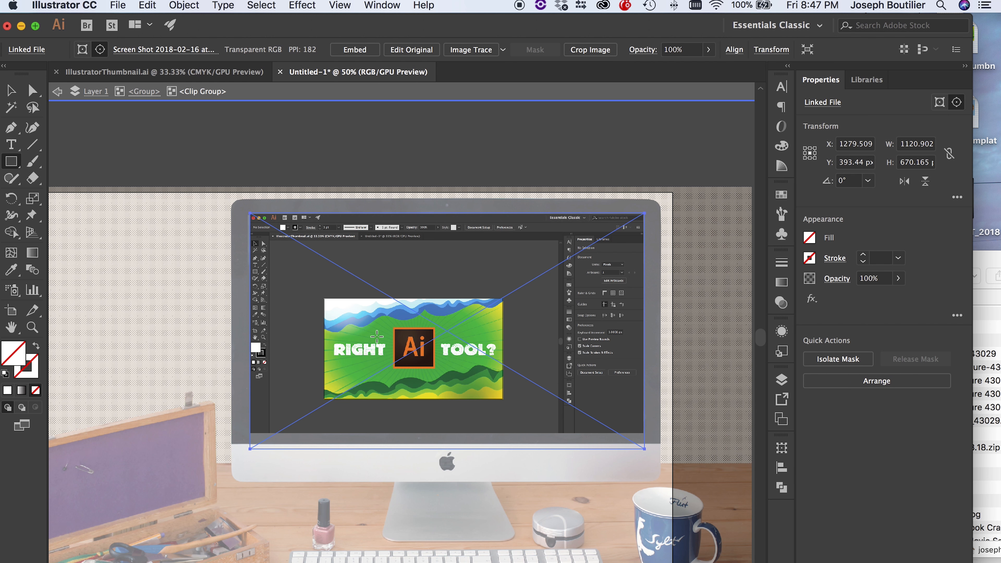
pyautogui.moveTo(324, 297); pyautogui.dragTo(505, 400)
pyautogui.press('v')
pyautogui.press('super+a')
pyautogui.click(337, 153)
pyautogui.click(340, 300)
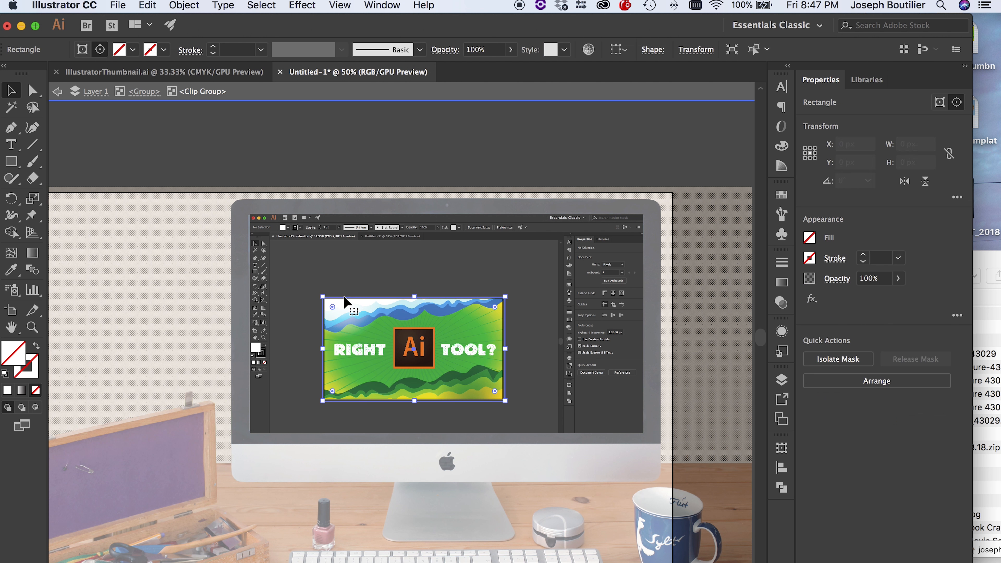
# Try a white fill on the rectangle around the green artwork, and undo it
pyautogui.click(128, 53)
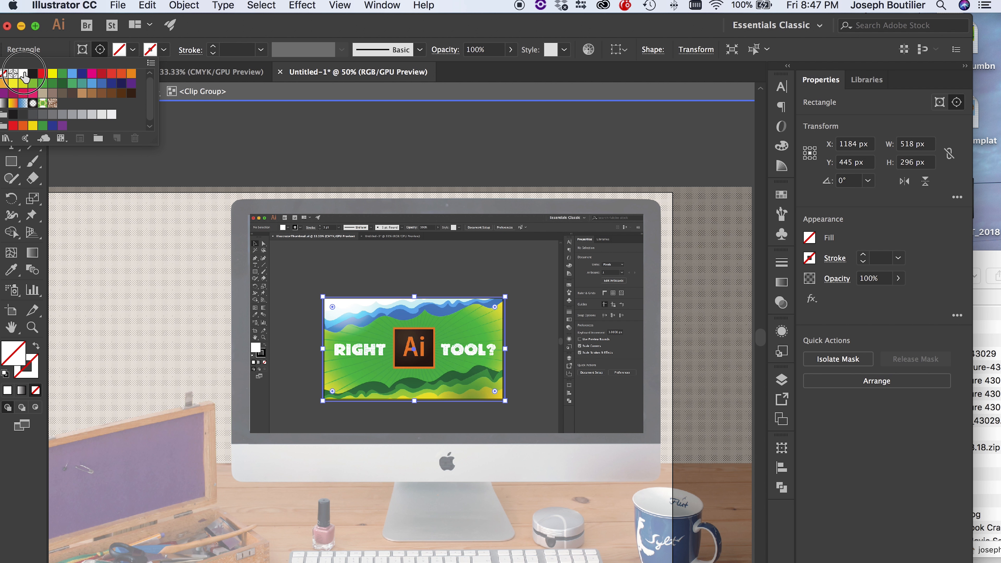
pyautogui.click(23, 75)
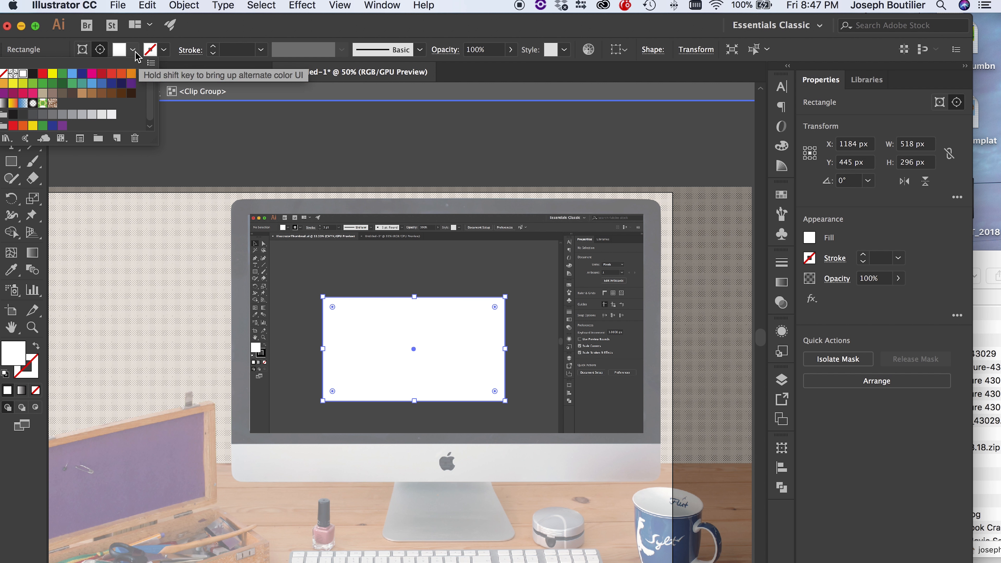
pyautogui.press('super+z')
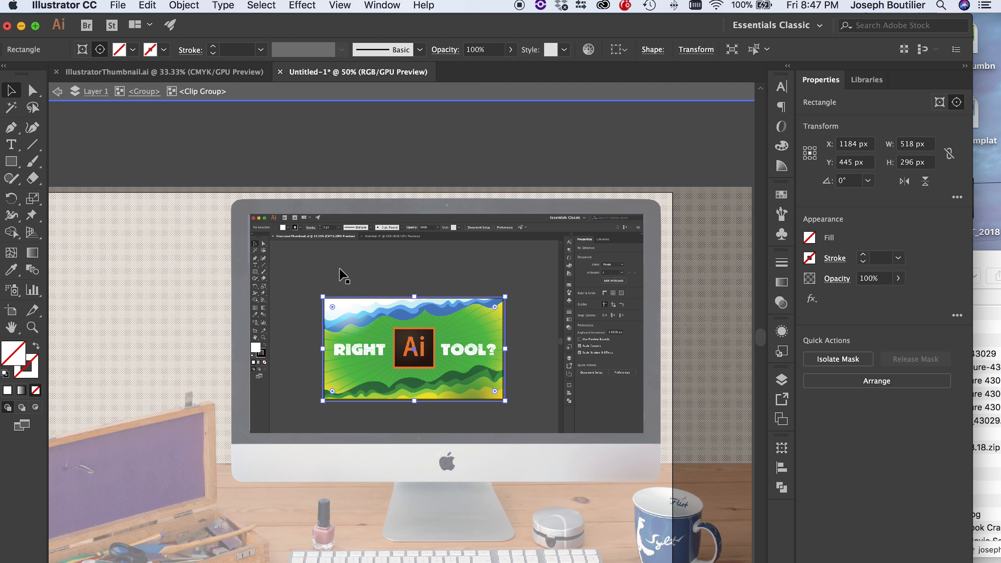
# Select the linked screenshot together with the rectangle and try to make a clipping mask from them
pyautogui.keyDown('shift'); pyautogui.click(349, 277); pyautogui.keyUp('shift')
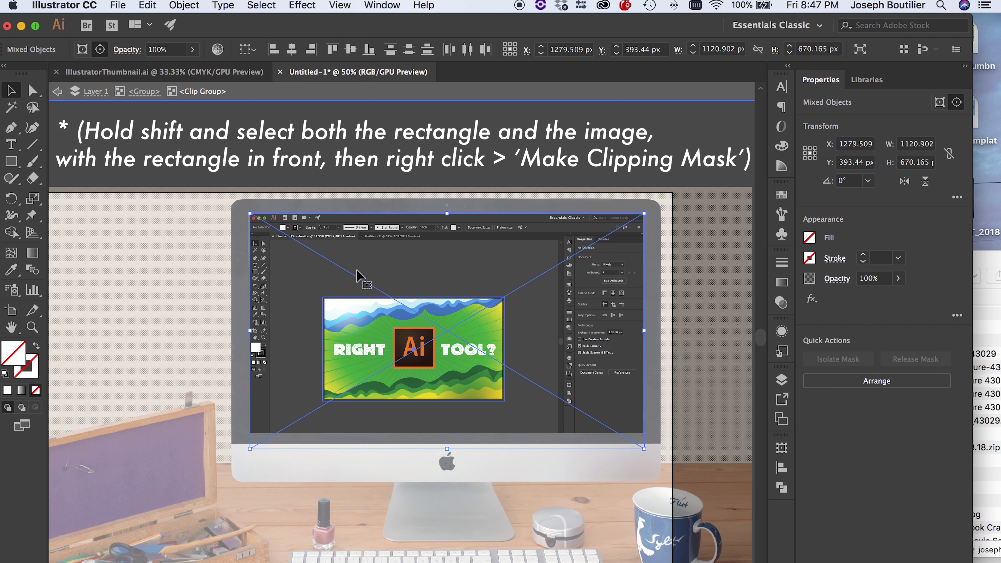
pyautogui.rightClick(338, 275)
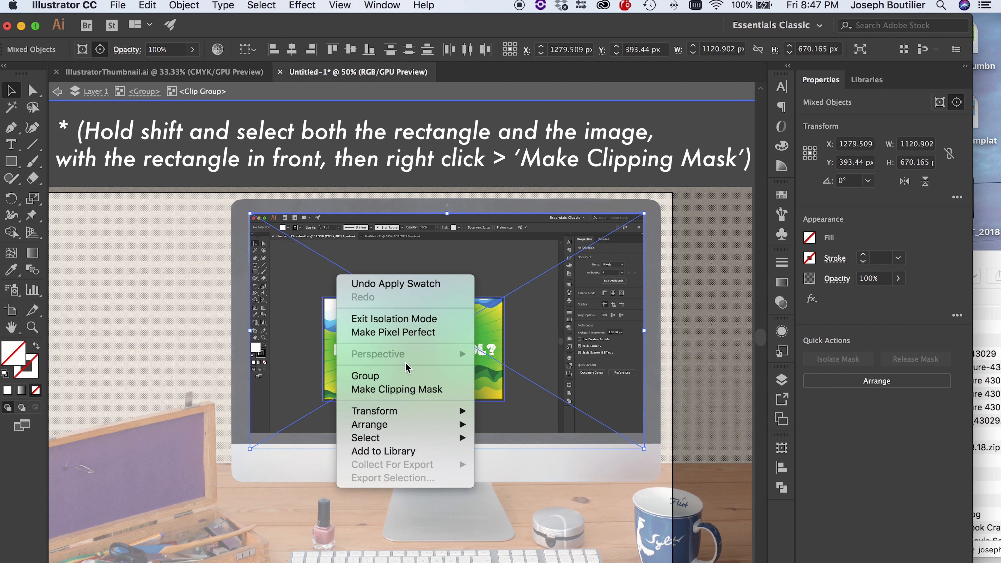
pyautogui.click(398, 390)
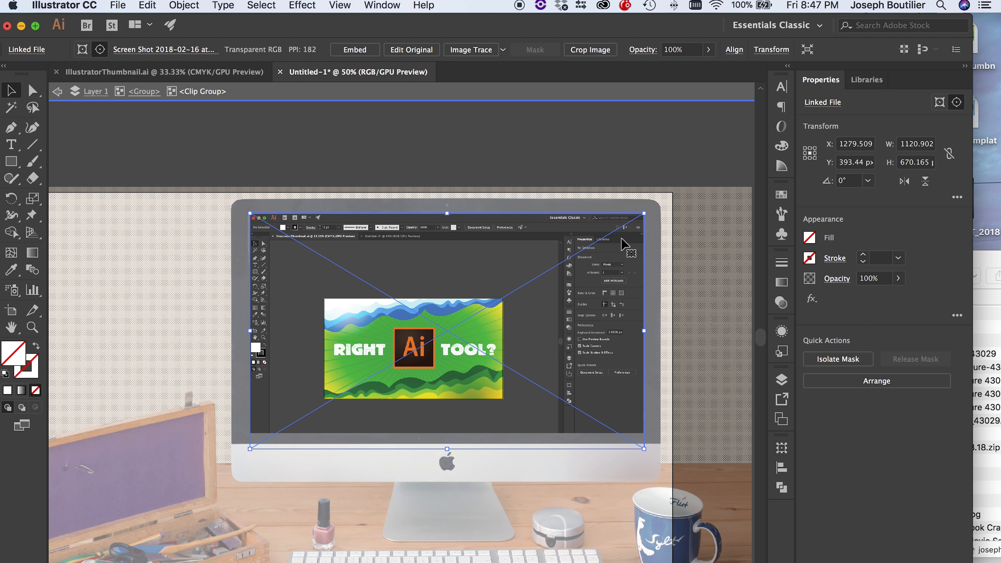
pyautogui.click(369, 134)
pyautogui.click(382, 308)
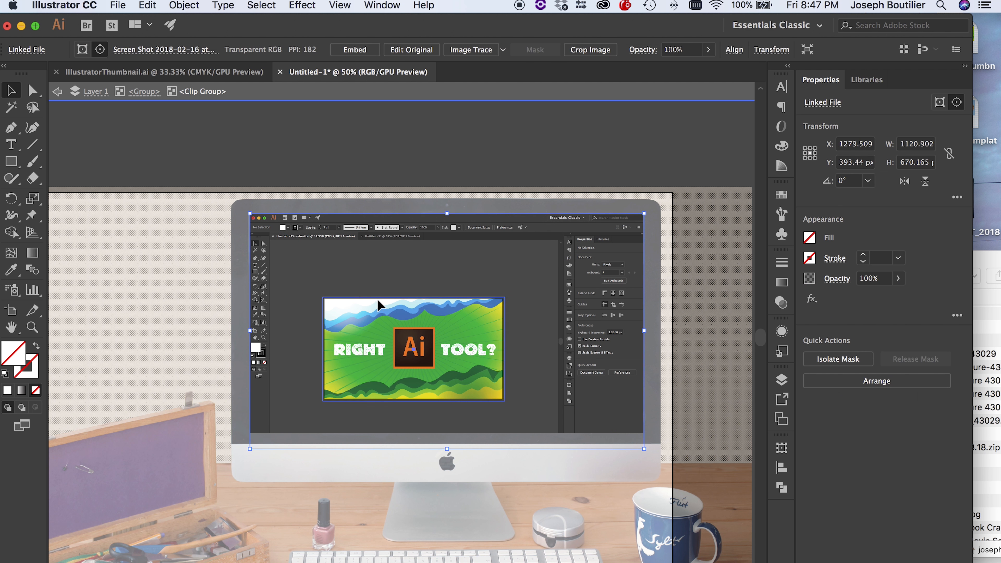
pyautogui.click(384, 305)
pyautogui.click(357, 260)
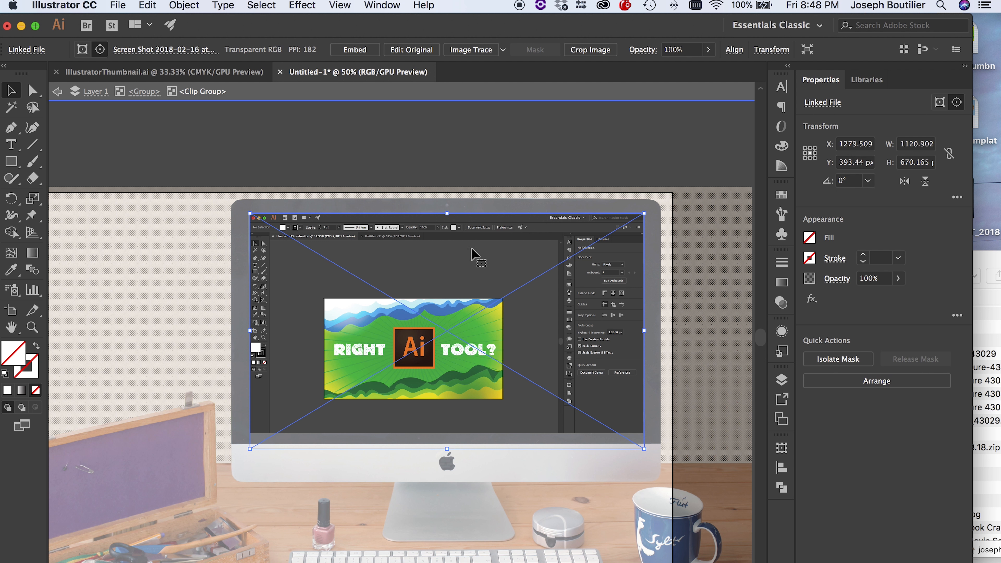
pyautogui.click(414, 143)
pyautogui.click(434, 279)
pyautogui.click(443, 298)
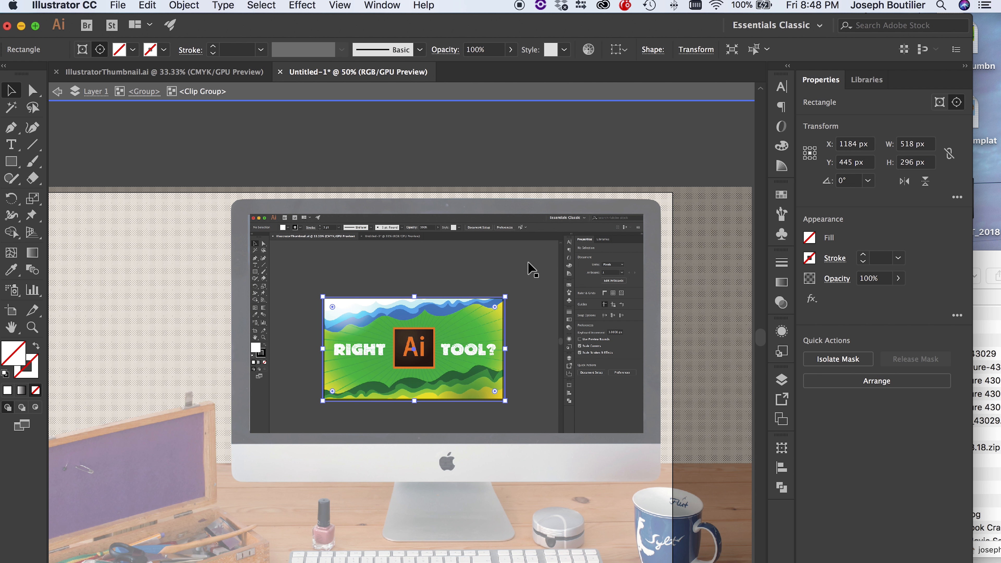
pyautogui.click(257, 425)
pyautogui.click(366, 271)
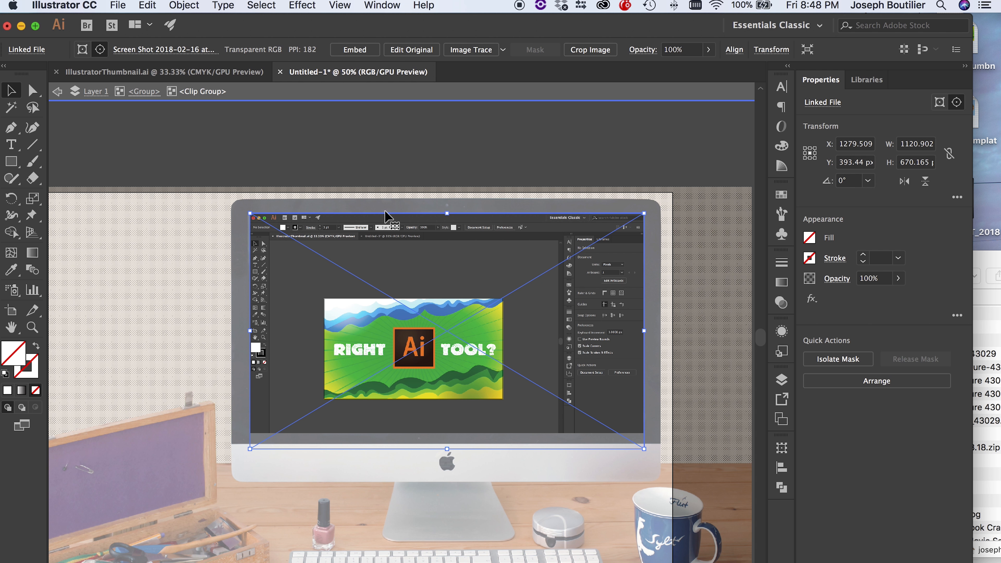
pyautogui.click(366, 178)
pyautogui.click(394, 306)
pyautogui.click(351, 300)
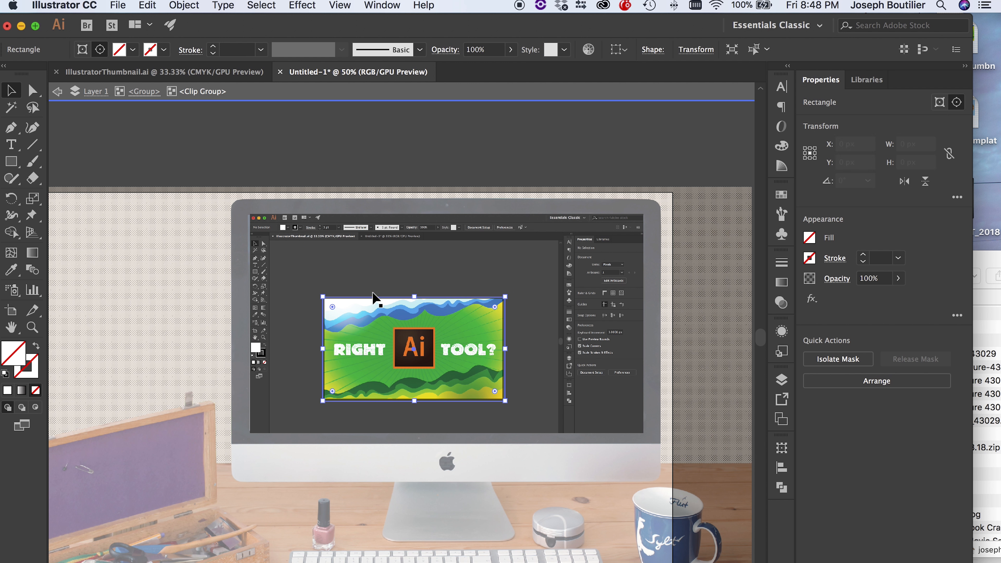
# Make a clipping mask that crops the linked screenshot to the rectangle around the green artwork
pyautogui.keyDown('shift'); pyautogui.click(380, 275); pyautogui.keyUp('shift')
pyautogui.rightClick(324, 268)
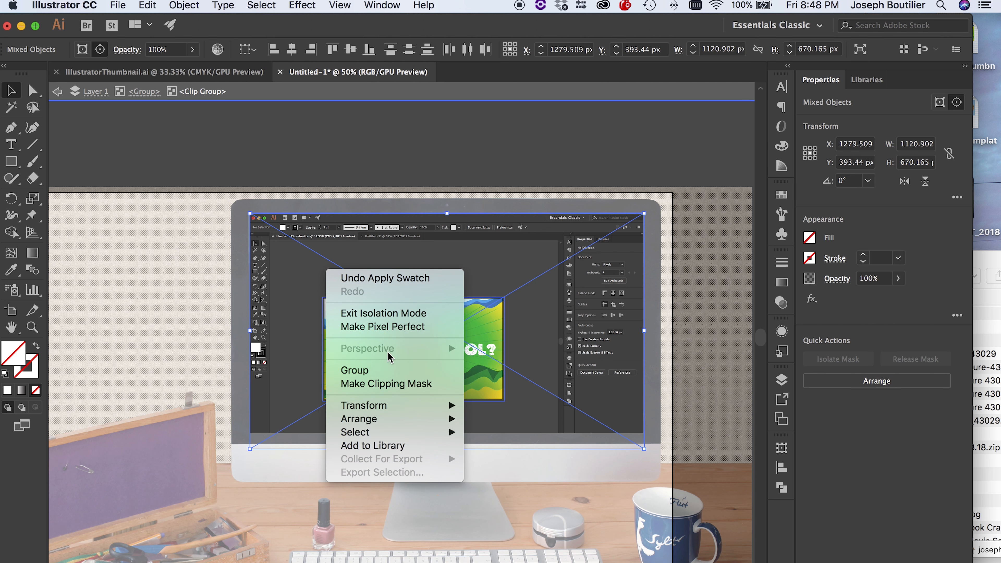
pyautogui.click(389, 390)
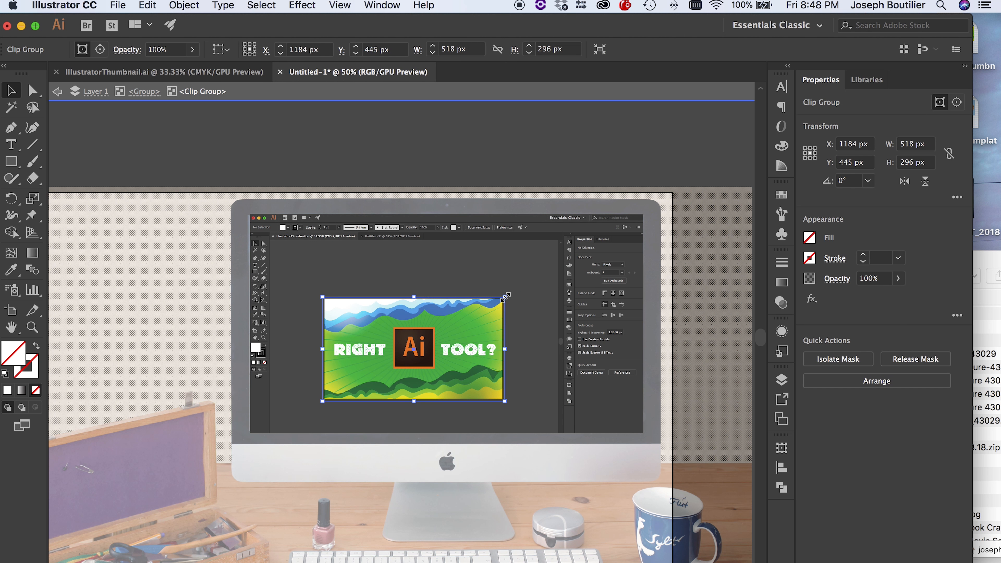
# Enlarge the masked green artwork to about 776 × 443 px inside the iMac display and leave isolation mode
pyautogui.moveTo(506, 296); pyautogui.dragTo(550, 259)
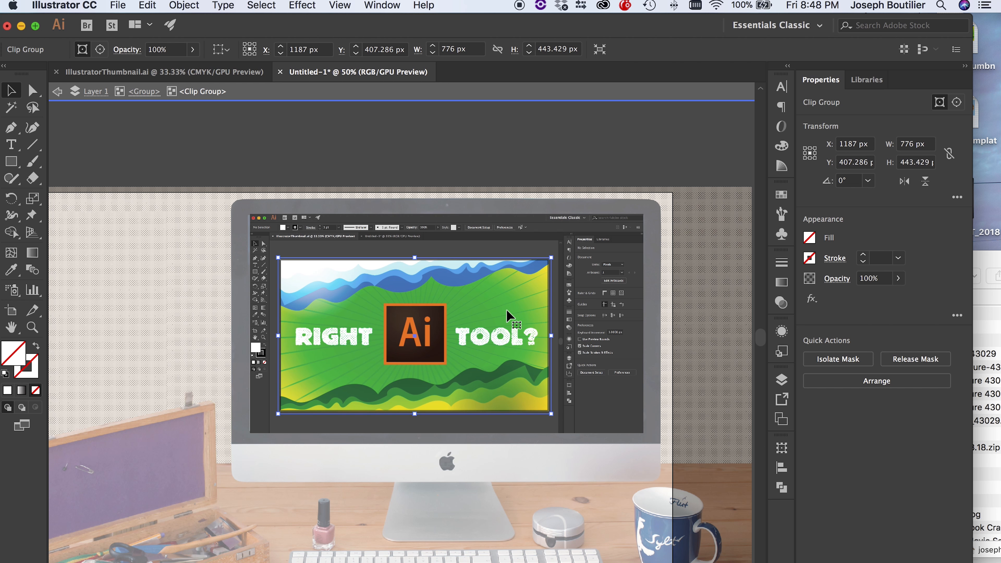
pyautogui.click(462, 182)
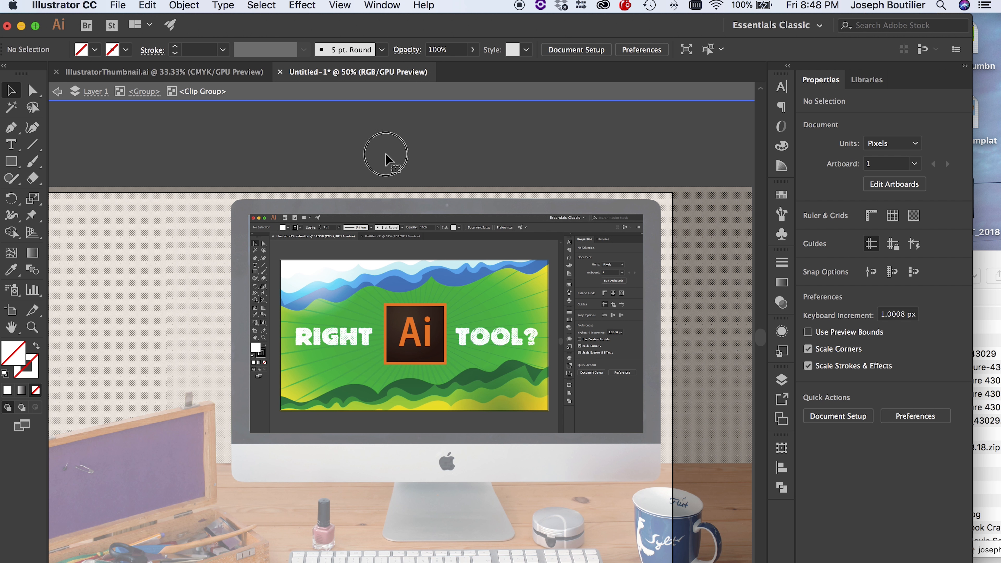
pyautogui.doubleClick(372, 159)
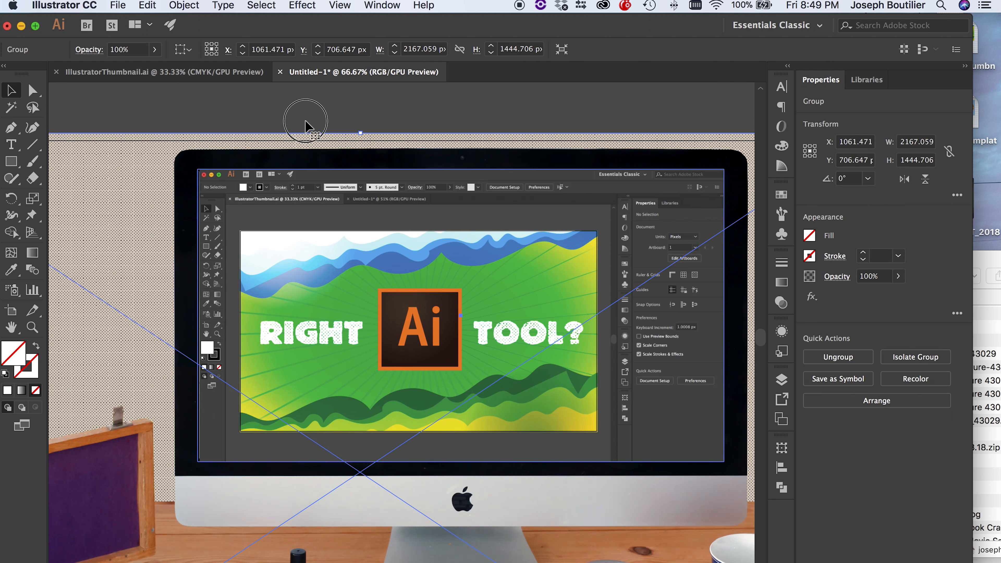
pyautogui.click(306, 121)
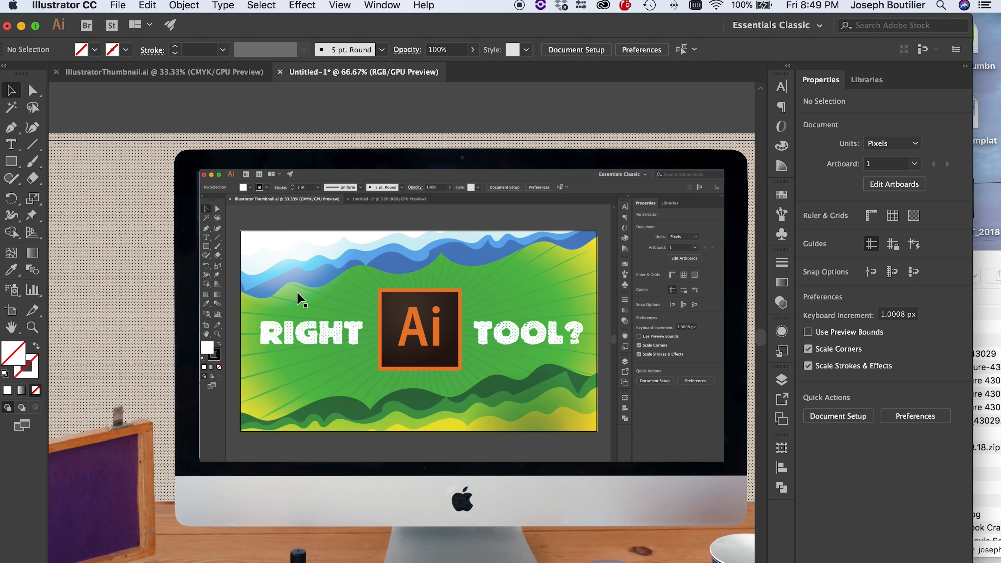
# Draw a rectangle over the photo matching the full artboard outline
pyautogui.press('super+minus')
pyautogui.press('super+minus')
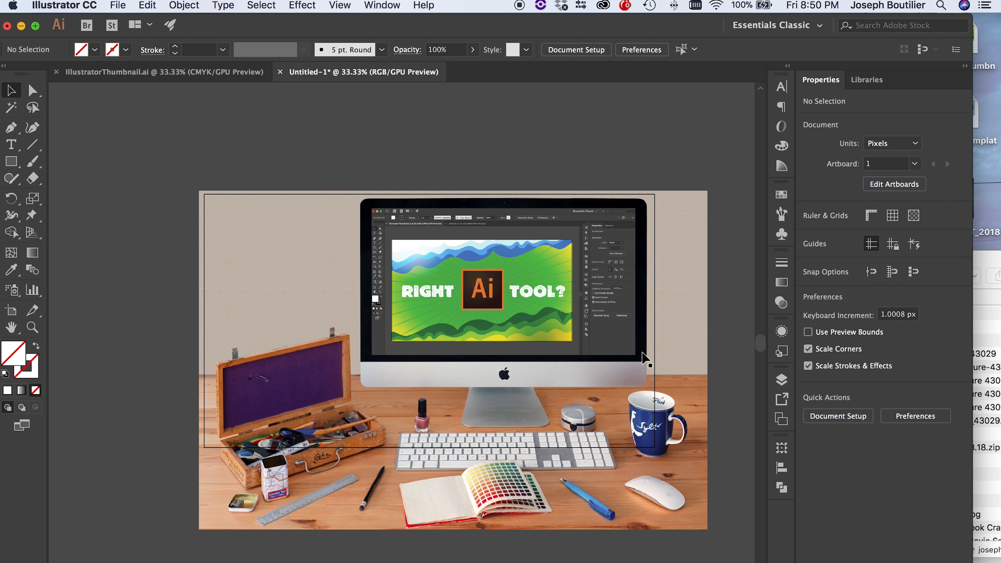
pyautogui.click(11, 162)
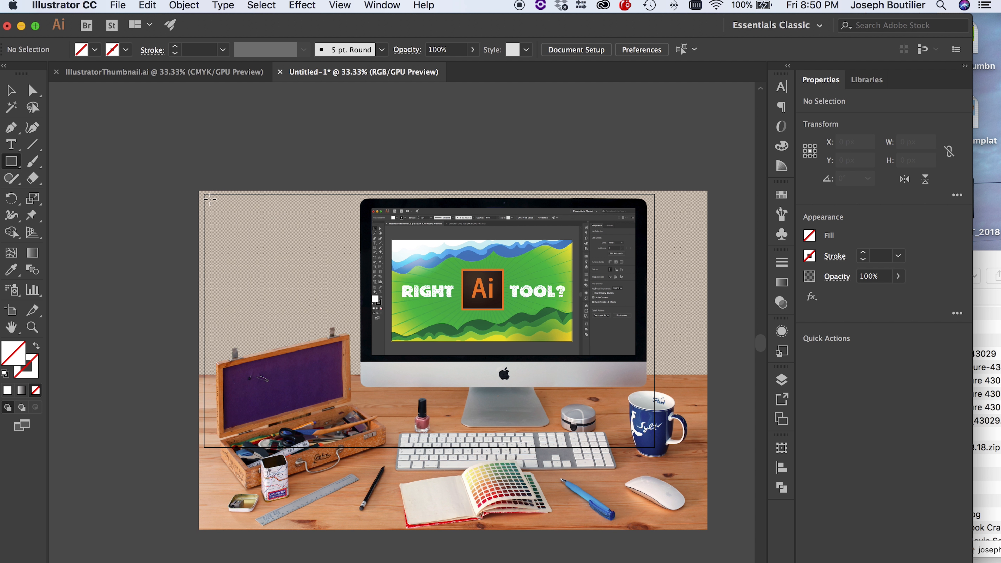
pyautogui.moveTo(204, 193); pyautogui.dragTo(655, 448)
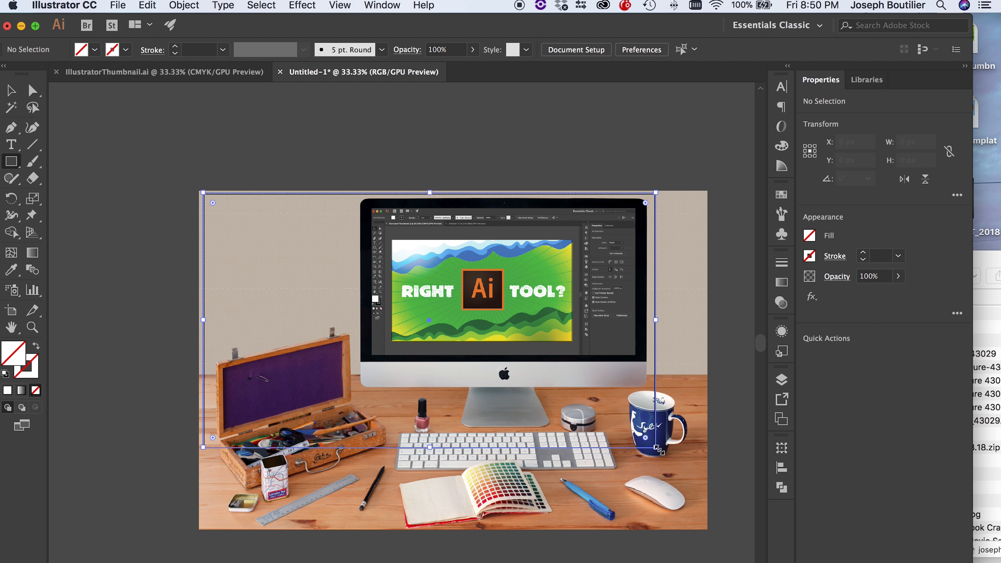
# Select everything and clip the whole composition to the artboard-sized rectangle
pyautogui.press('v')
pyautogui.press('super+a')
pyautogui.rightClick(675, 281)
pyautogui.click(717, 387)
pyautogui.click(707, 392)
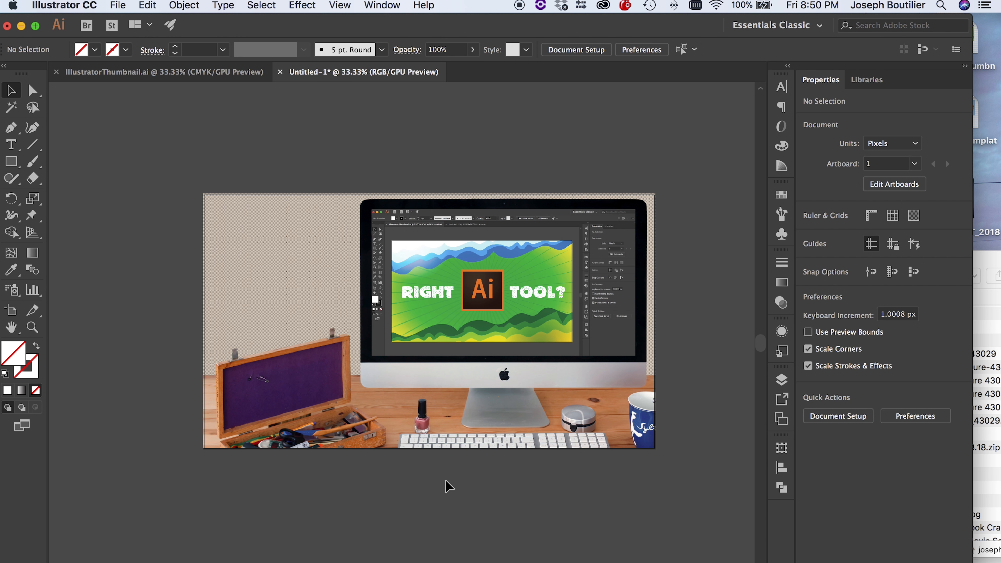
# Add large text reading WATCH, BEFORE, YOU TRY on three lines over the blank wall beside the iMac
pyautogui.scroll(3, 449, 487)
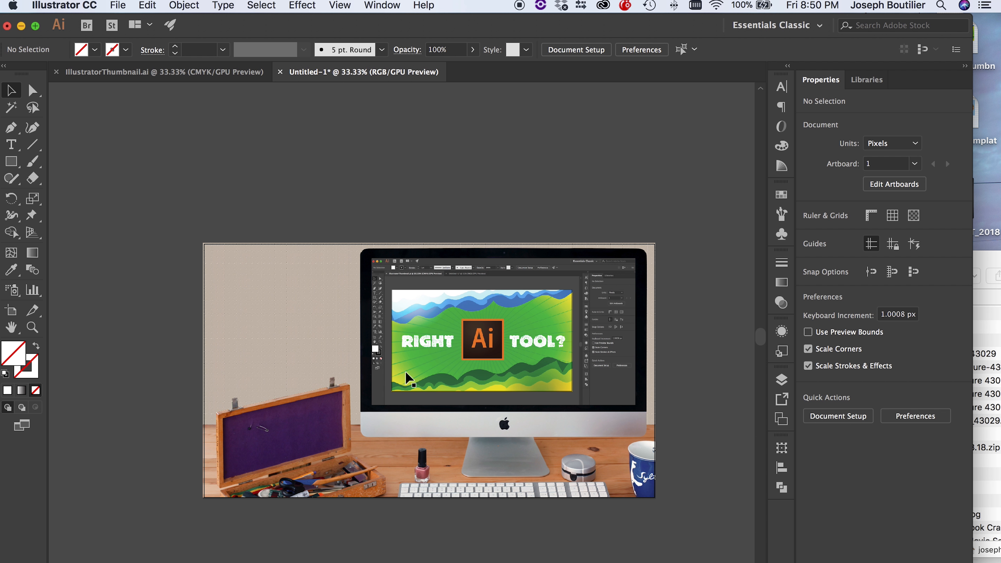
pyautogui.press('t')
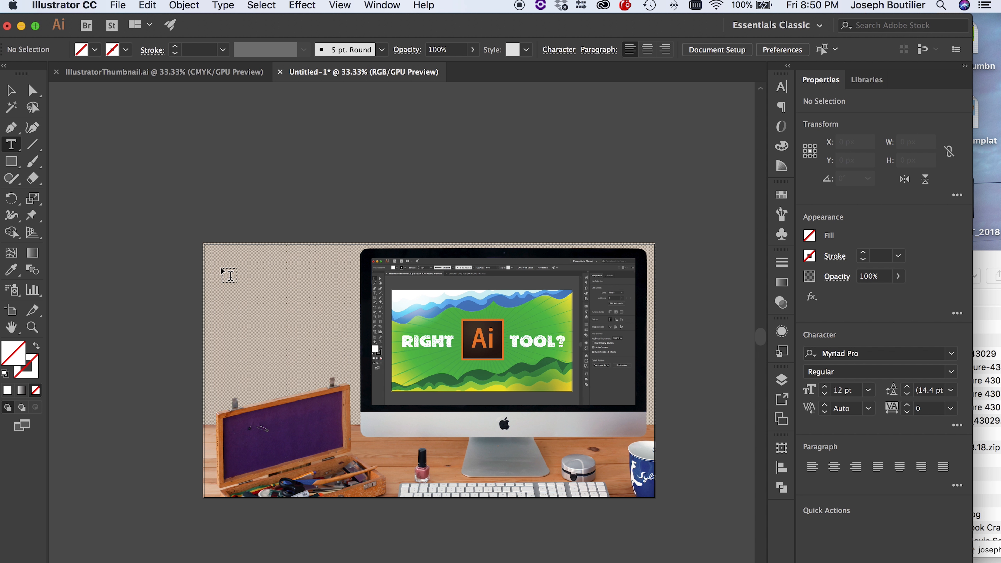
pyautogui.write('WATCH')
pyautogui.press('Return')
pyautogui.write('BEFORE')
pyautogui.press('Return')
pyautogui.write('YOU')
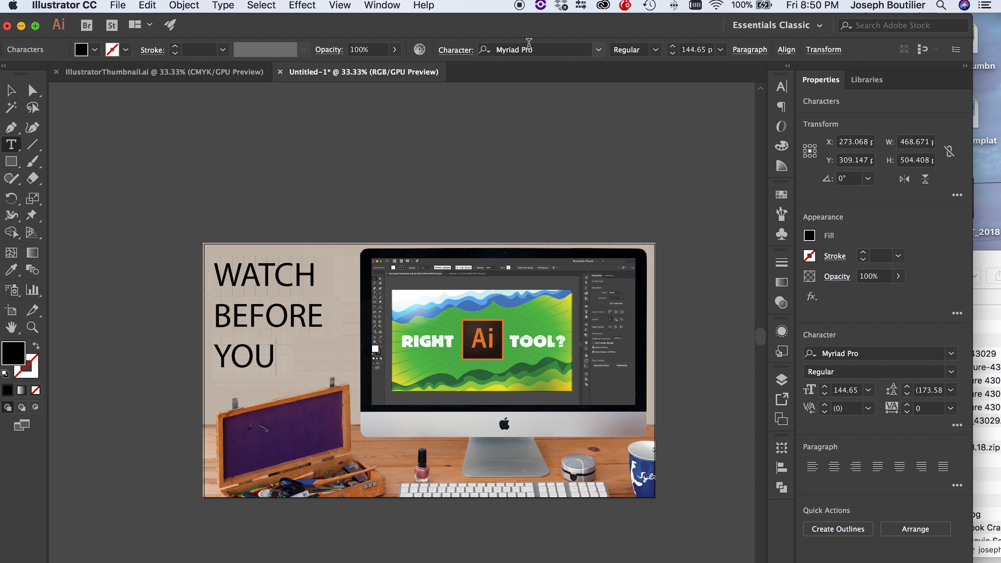
pyautogui.write(' TRY')
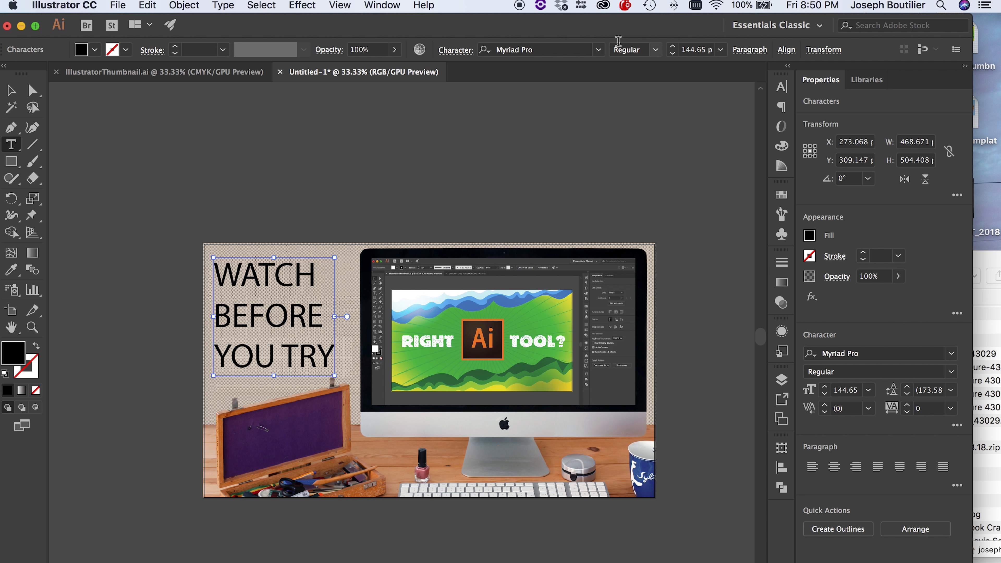
# Set the font of the entire caption to Free Thinking's Murder
pyautogui.press('super+a')
pyautogui.click(548, 51)
pyautogui.click(587, 111)
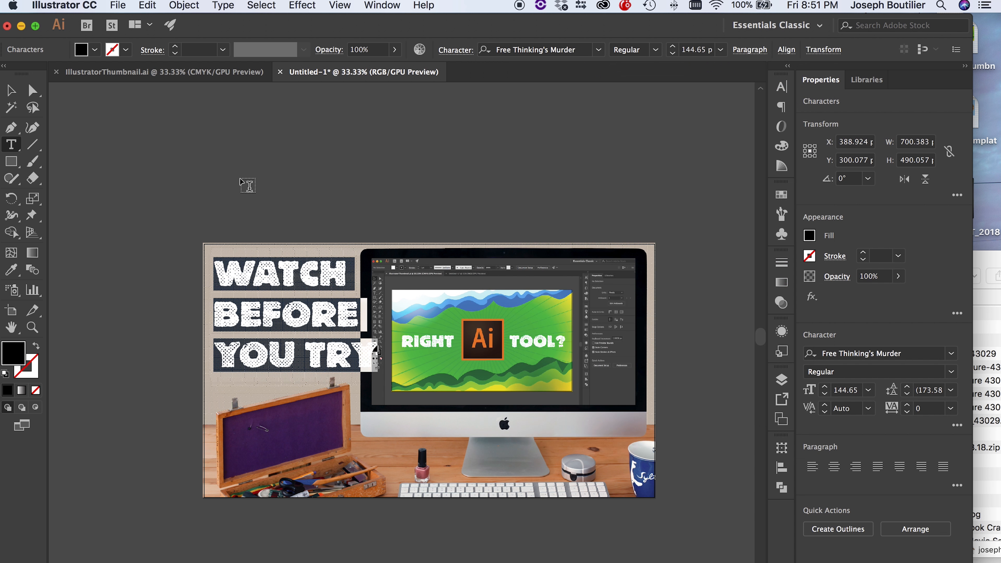
# Tighten the caption to a font size of 133 pt with 130 pt leading
pyautogui.click(456, 49)
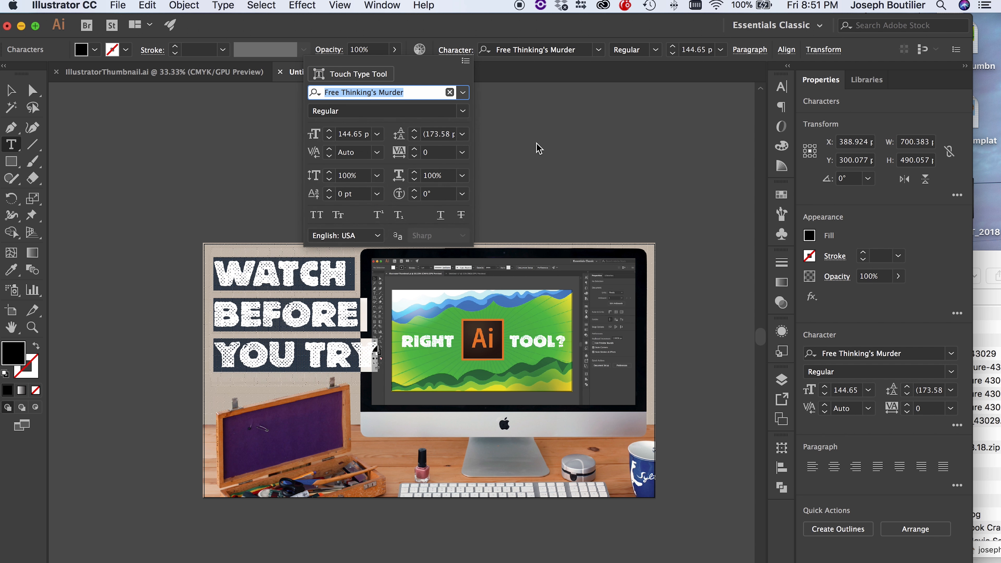
pyautogui.click(413, 138)
pyautogui.click(414, 139)
pyautogui.click(414, 131)
pyautogui.click(413, 131)
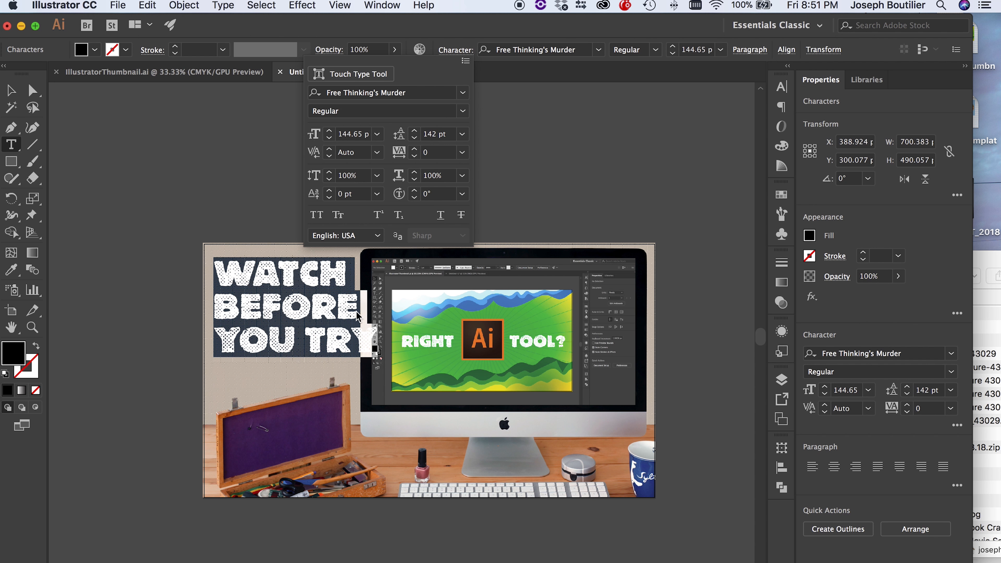
pyautogui.click(328, 138)
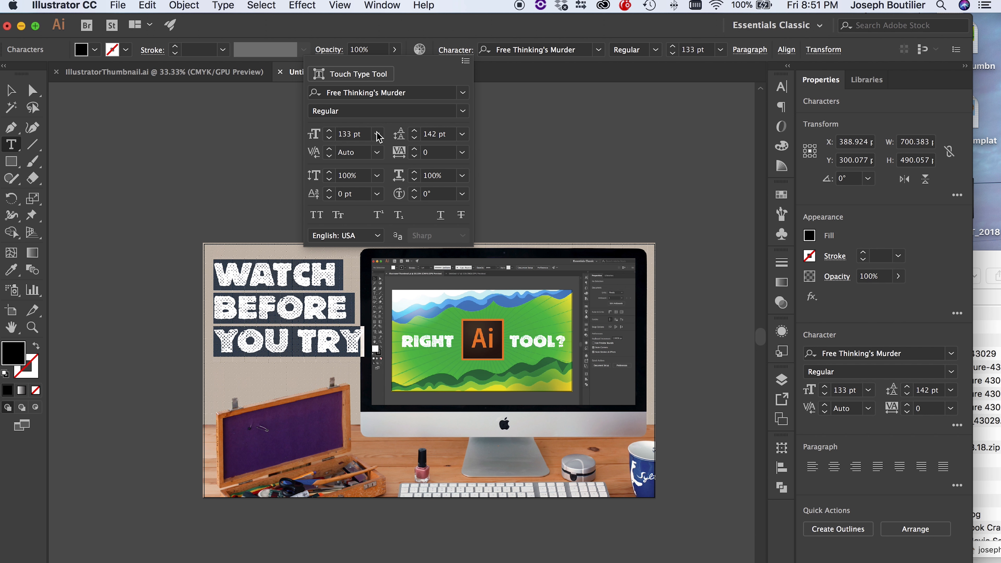
pyautogui.click(414, 138)
pyautogui.click(415, 138)
pyautogui.click(414, 138)
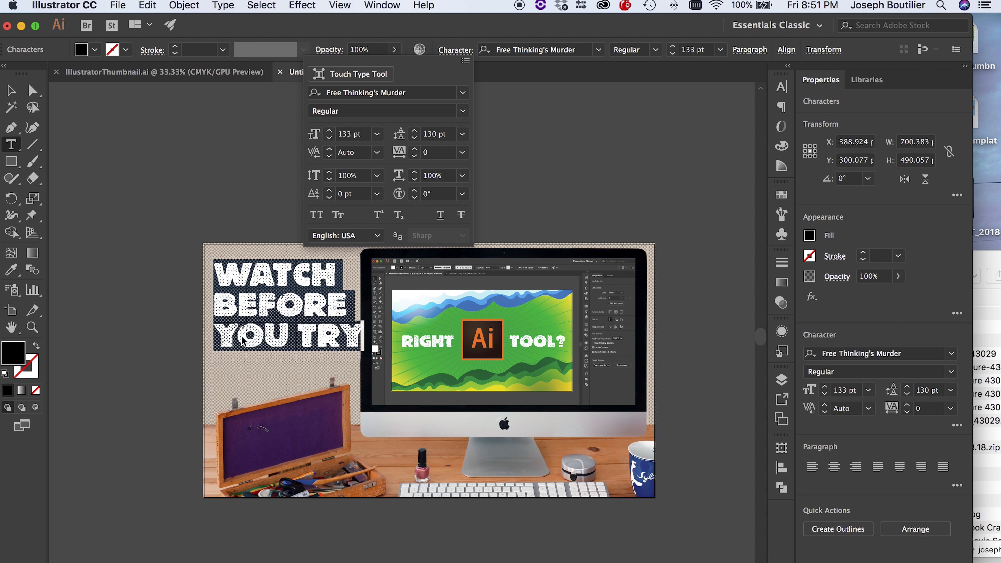
# Rearrange the caption into four lines reading WATCH, BEFORE, YOU, TRY! and give it a green fill
pyautogui.click(296, 304)
pyautogui.click(296, 304)
pyautogui.click(11, 91)
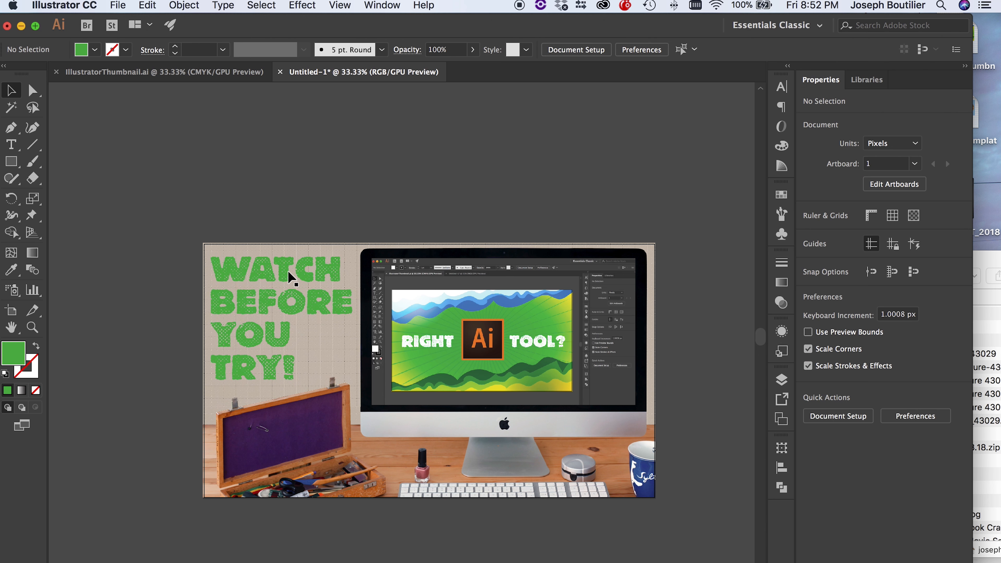
# Try light blue and white from the artwork and purple from the case lid as the caption's fill with the Eyedropper
pyautogui.click(292, 278)
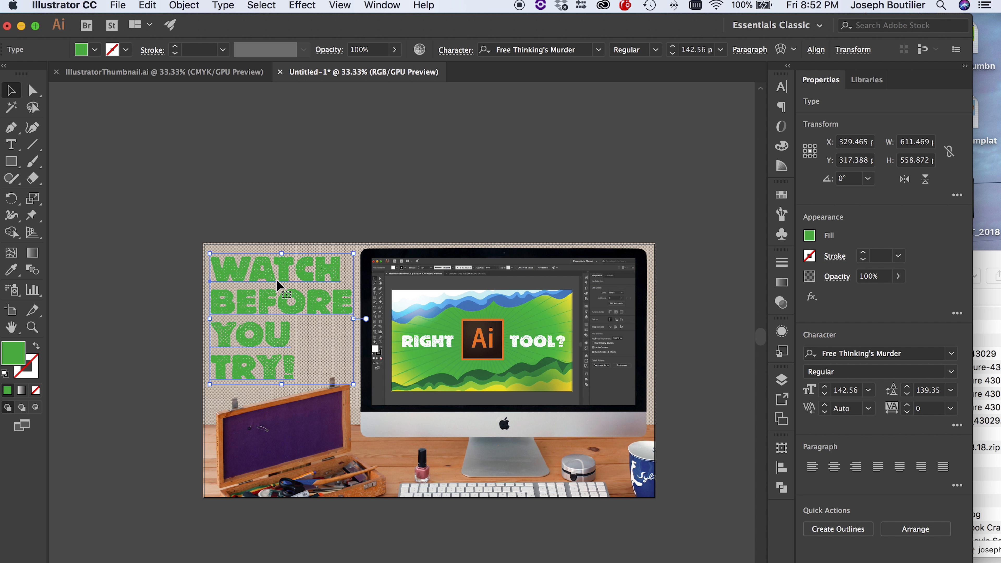
pyautogui.press('i')
pyautogui.click(425, 307)
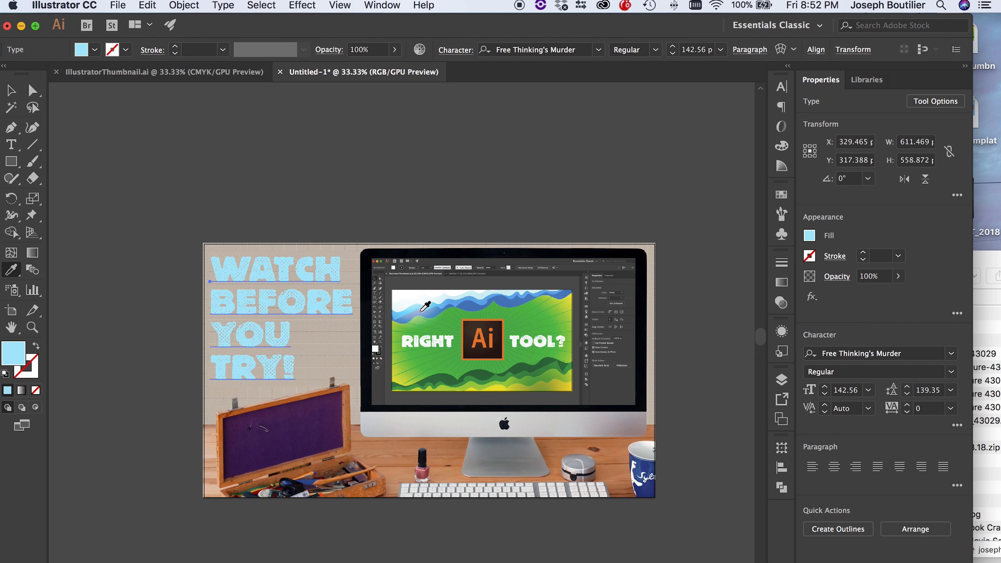
pyautogui.click(420, 301)
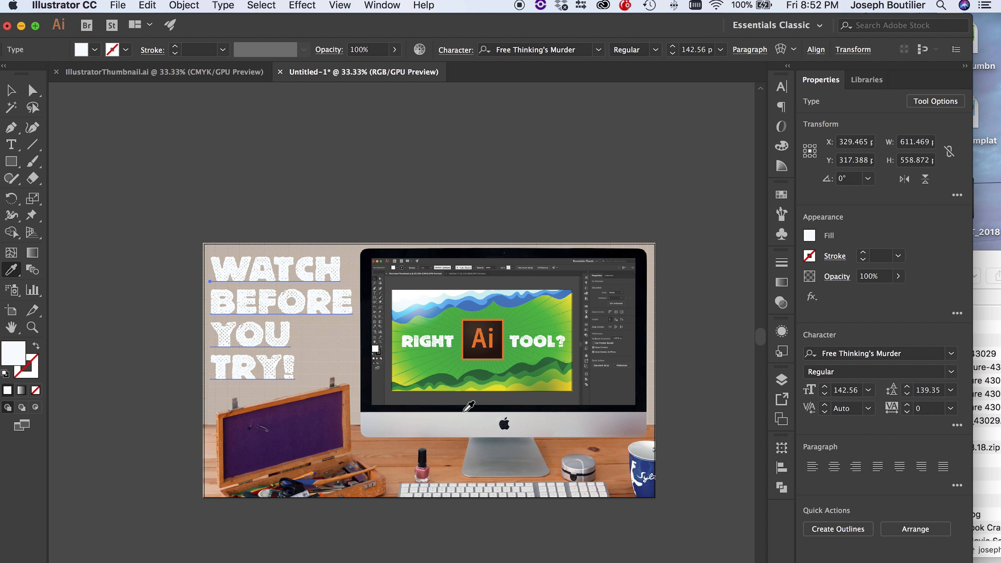
pyautogui.click(322, 427)
pyautogui.press('v')
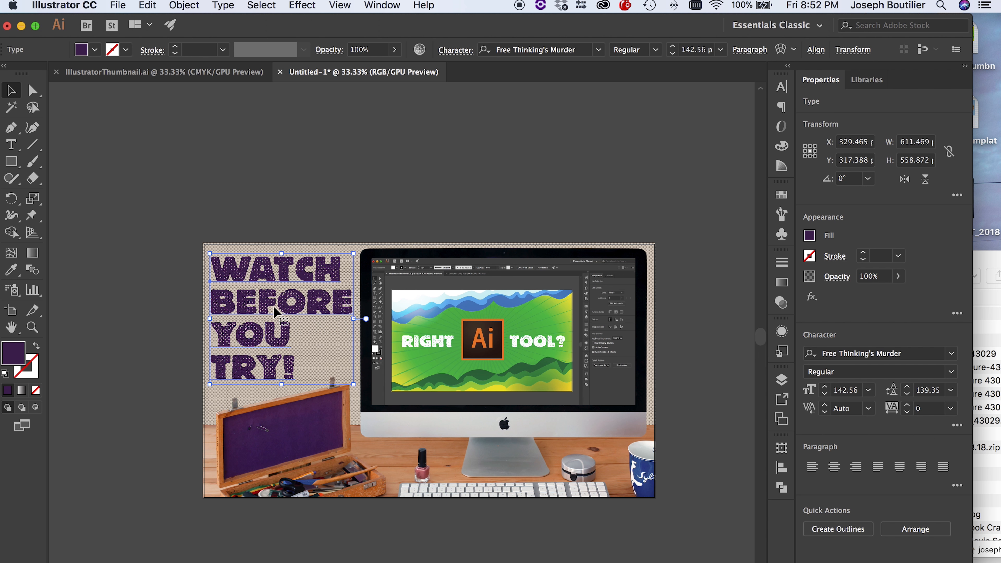
# Split the caption into two texts, WATCH BEFORE in AgencyFB and YOU TRY! in an italic serif, moved slightly down
pyautogui.doubleClick(281, 359)
pyautogui.moveTo(211, 257); pyautogui.dragTo(349, 294)
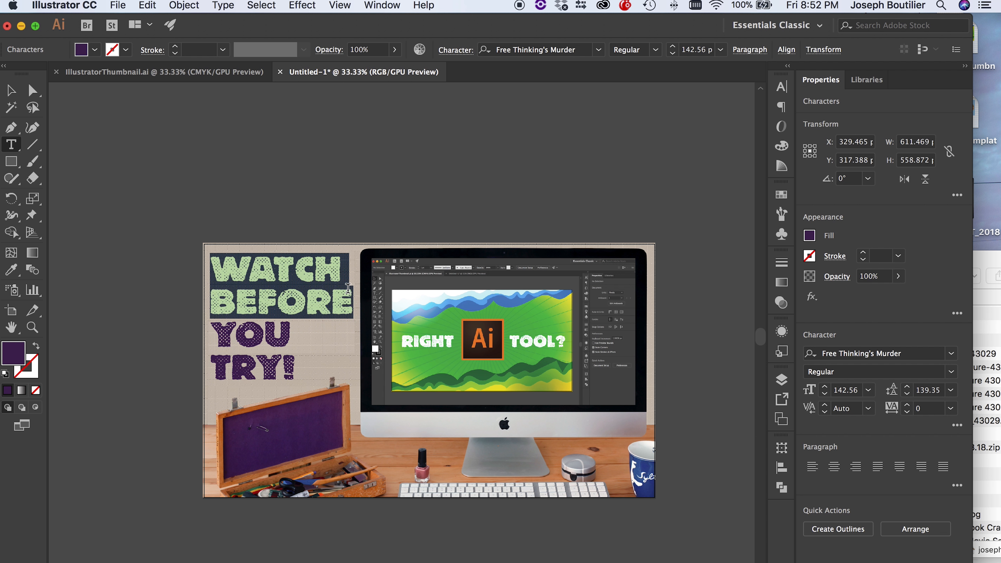
pyautogui.press('BackSpace')
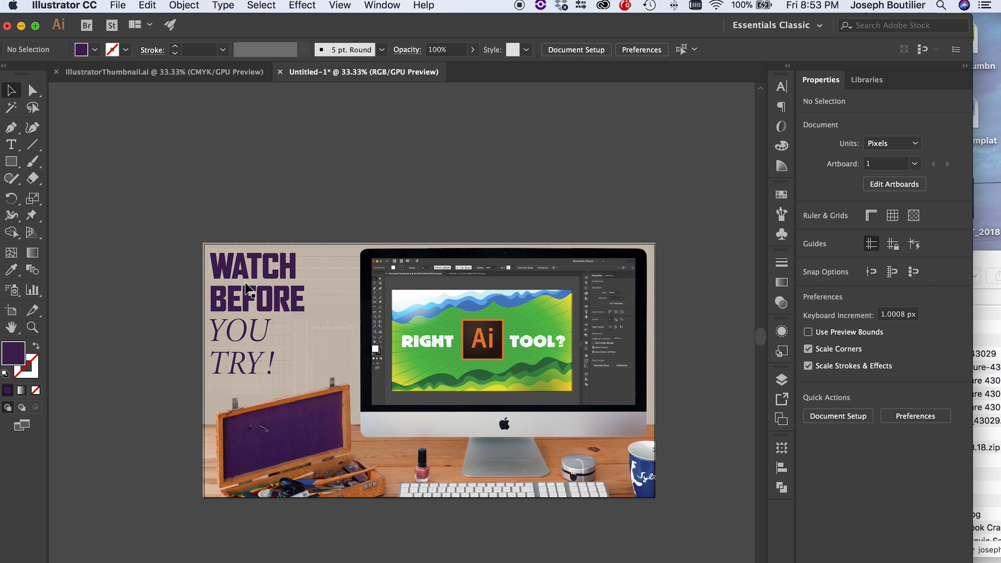
pyautogui.moveTo(245, 331); pyautogui.dragTo(245, 336)
pyautogui.press('super+shift+a')
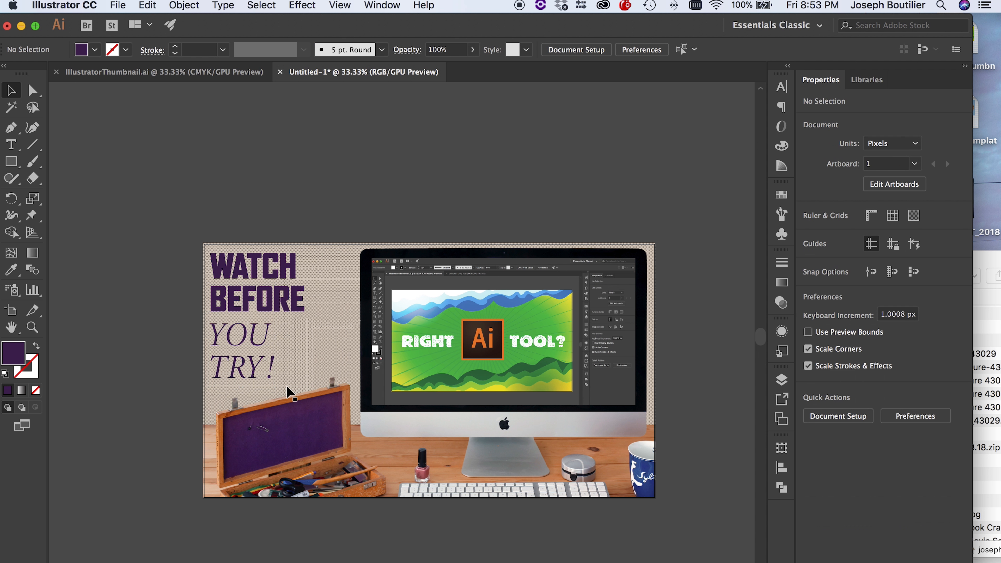
# Try fill colours sampled from the green artwork and the purple case lid on the YOU TRY! text
pyautogui.click(243, 347)
pyautogui.click(252, 240)
pyautogui.click(249, 352)
pyautogui.press('i')
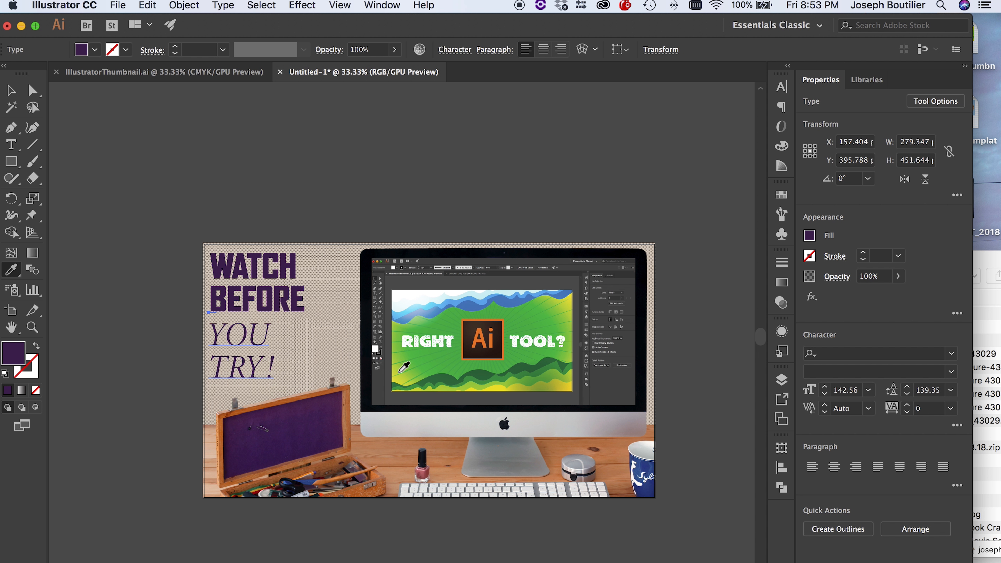
pyautogui.click(402, 370)
pyautogui.click(322, 405)
pyautogui.click(11, 91)
# Change the fill of the WATCH BEFORE text to light blue
pyautogui.click(223, 199)
pyautogui.click(299, 288)
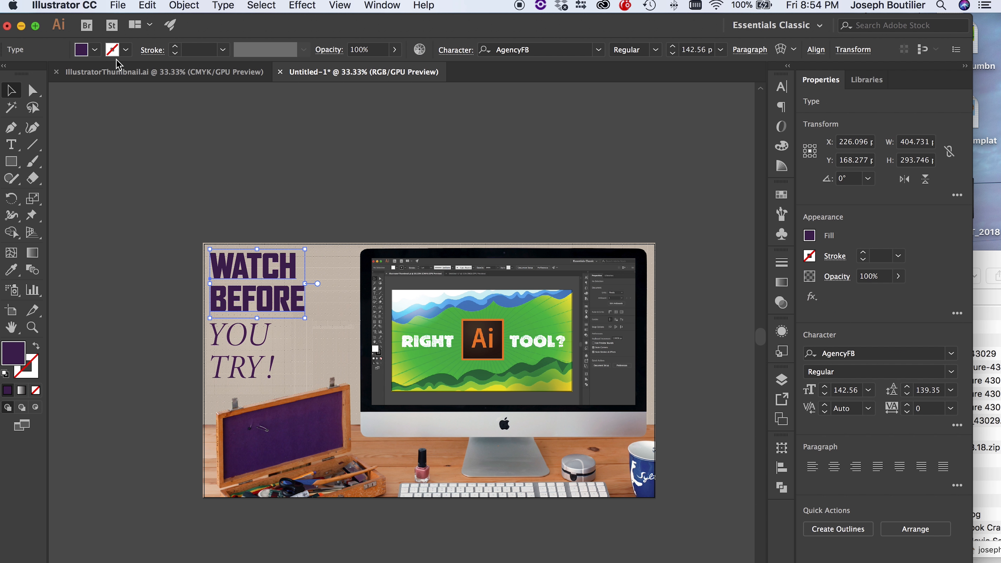
pyautogui.click(99, 52)
pyautogui.click(73, 73)
# Copy the AgencyFB font and light blue fill from WATCH BEFORE to the YOU TRY! text with the Eyedropper
pyautogui.click(245, 347)
pyautogui.press('i')
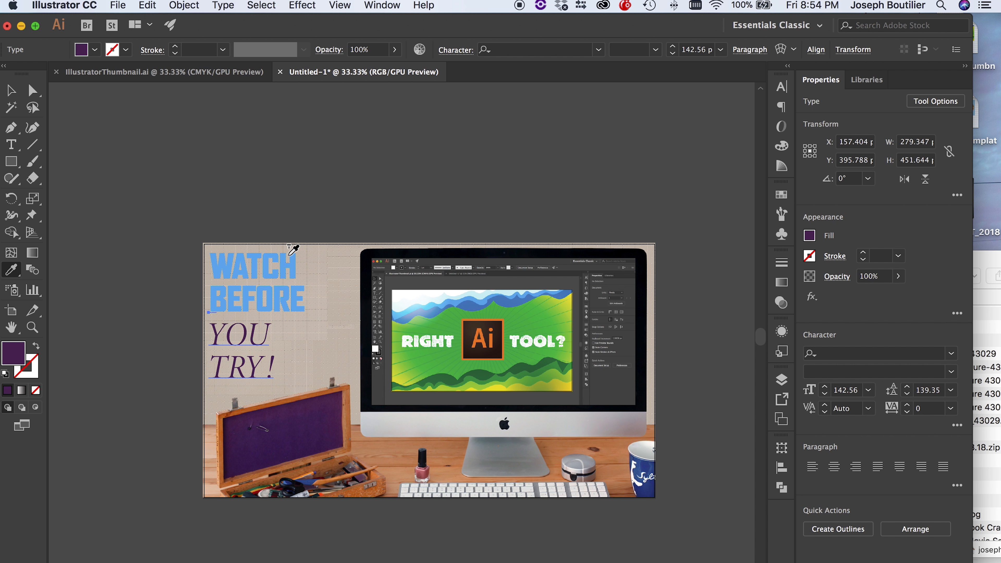
pyautogui.click(278, 260)
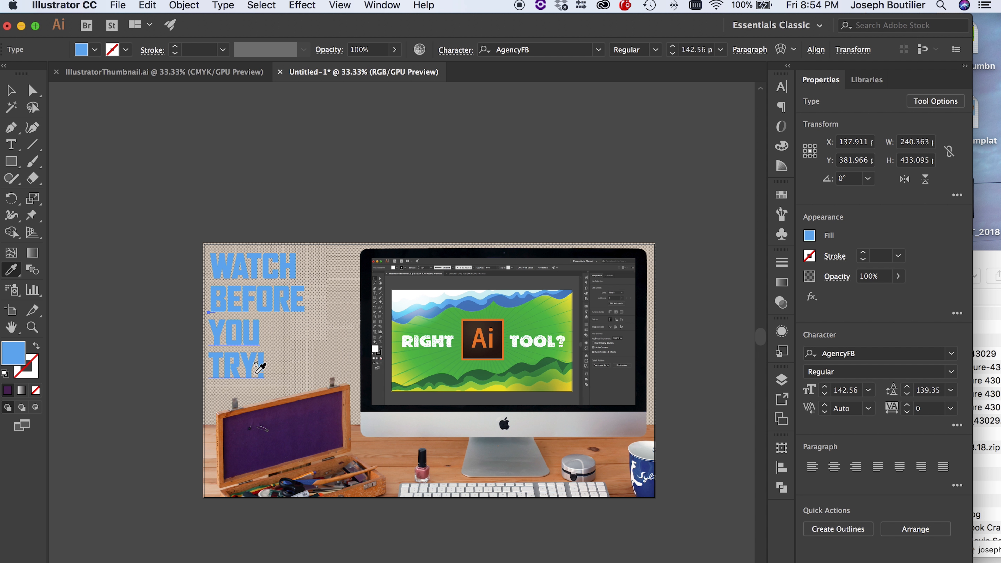
pyautogui.click(10, 90)
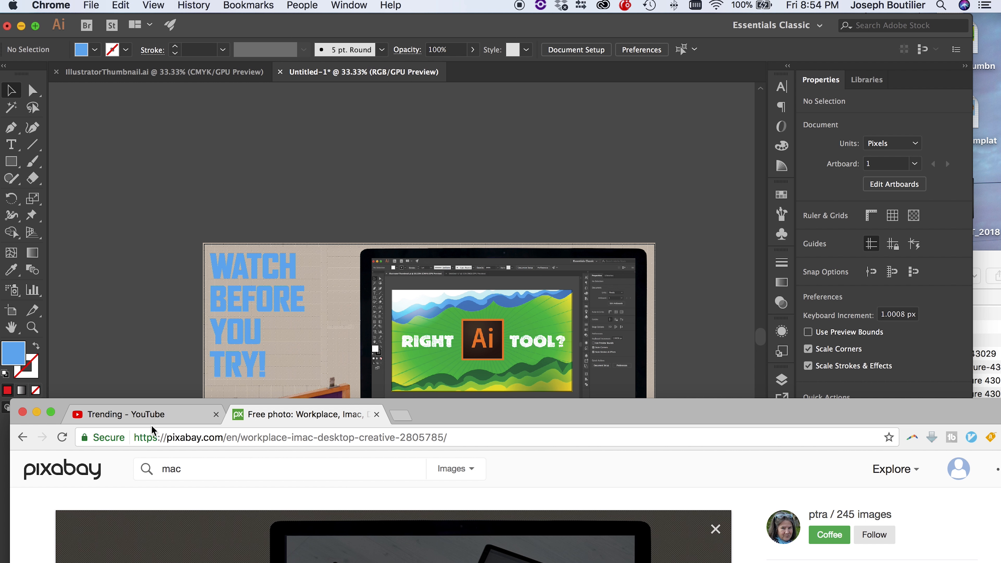
# Switch to the YouTube trending page in Chrome, move its window into view, and browse the video thumbnails
pyautogui.click(151, 420)
pyautogui.moveTo(587, 417); pyautogui.dragTo(605, 105)
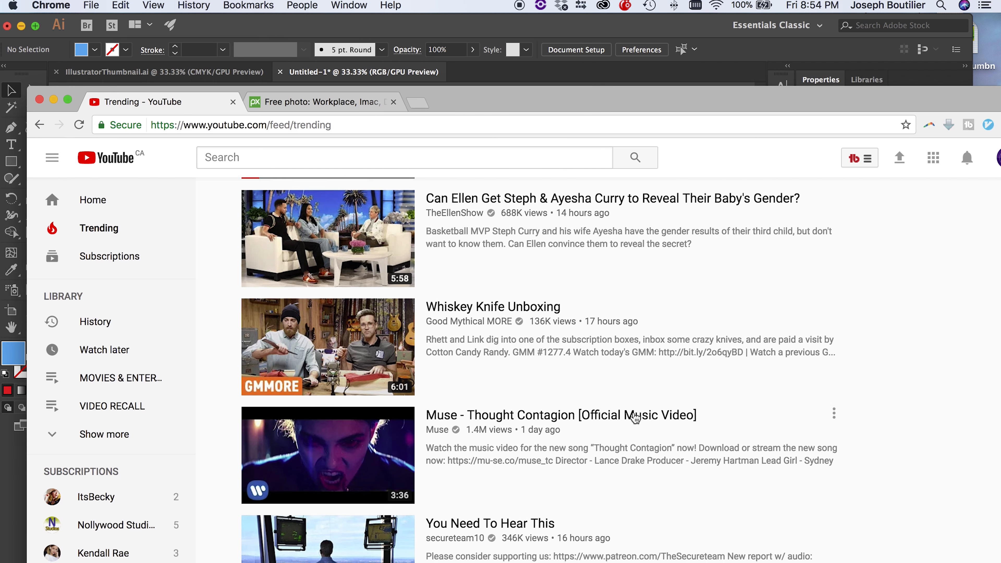
pyautogui.scroll(-10, 635, 418)
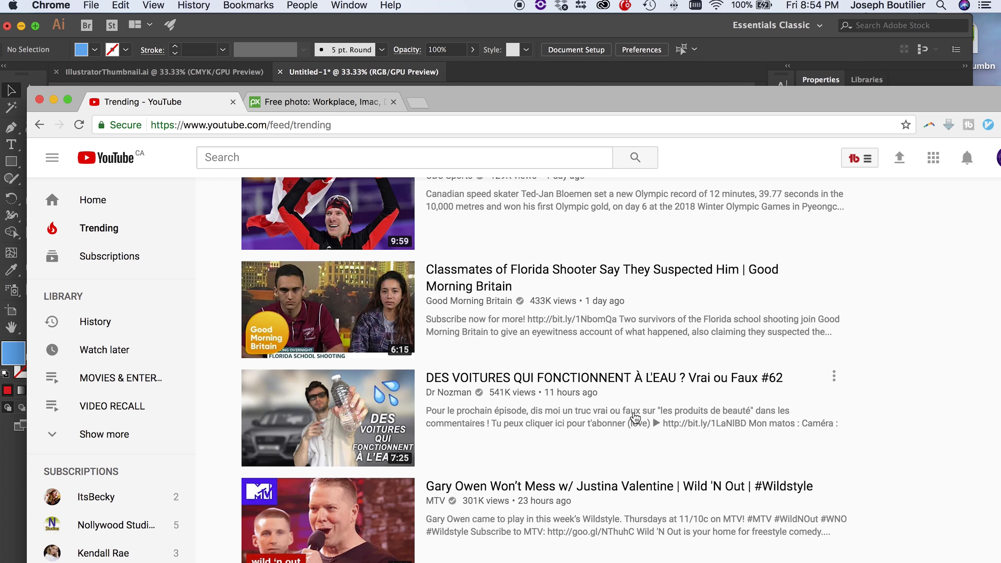
pyautogui.scroll(-10, 635, 417)
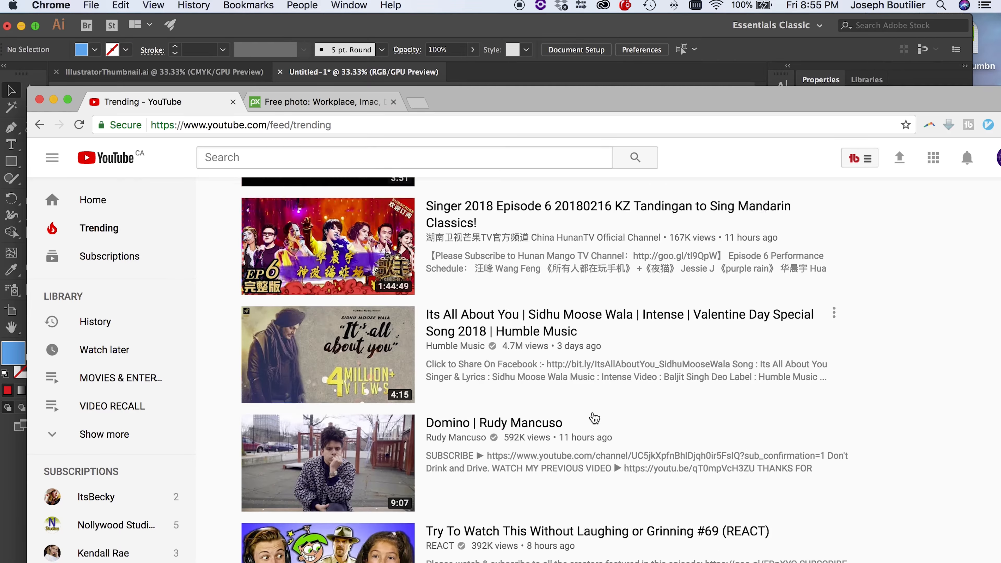
# Examine how the thumbnails further down and back up the trending list use faces, captions, logos and colours
pyautogui.scroll(-15, 556, 429)
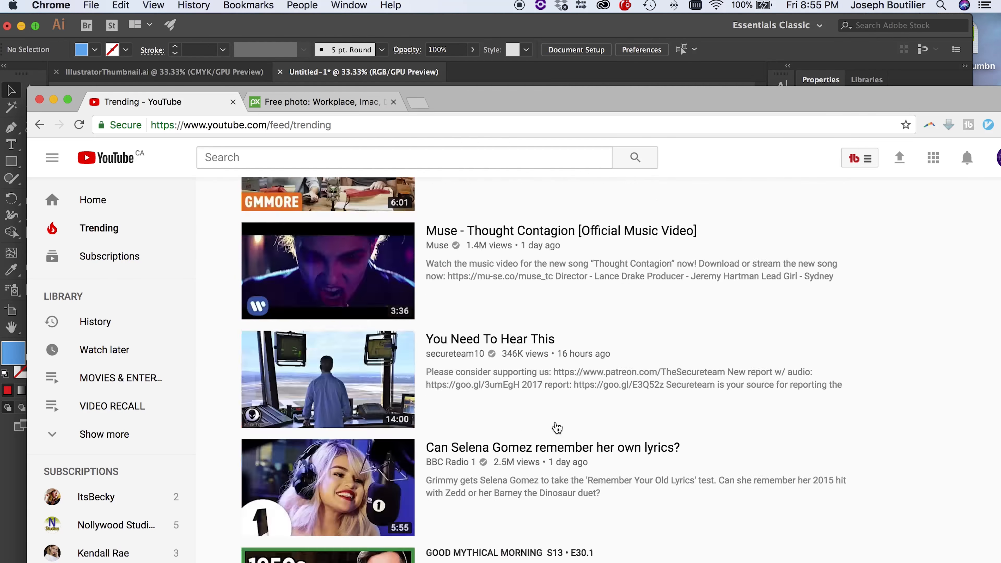
pyautogui.scroll(-8, 557, 429)
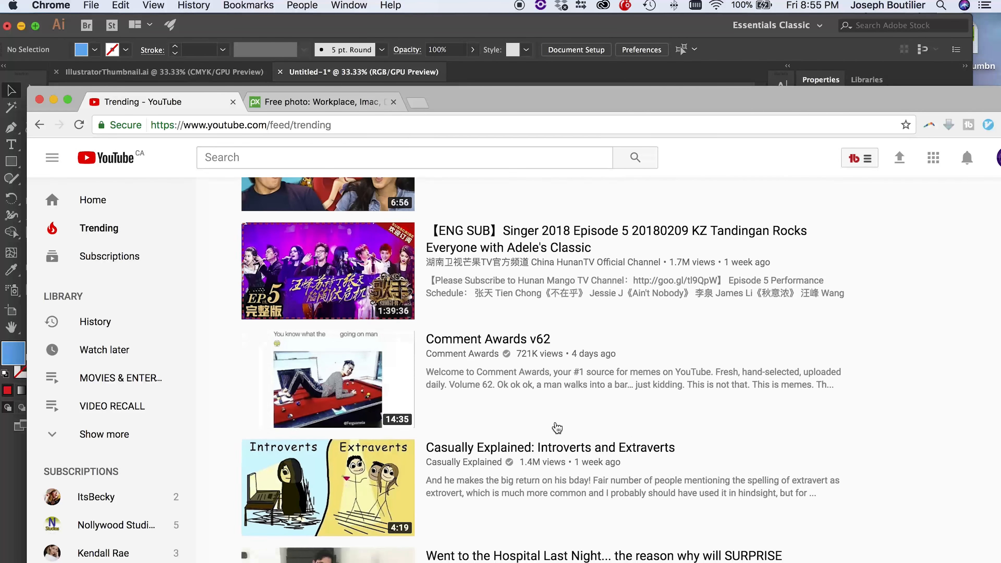
pyautogui.scroll(-15, 557, 429)
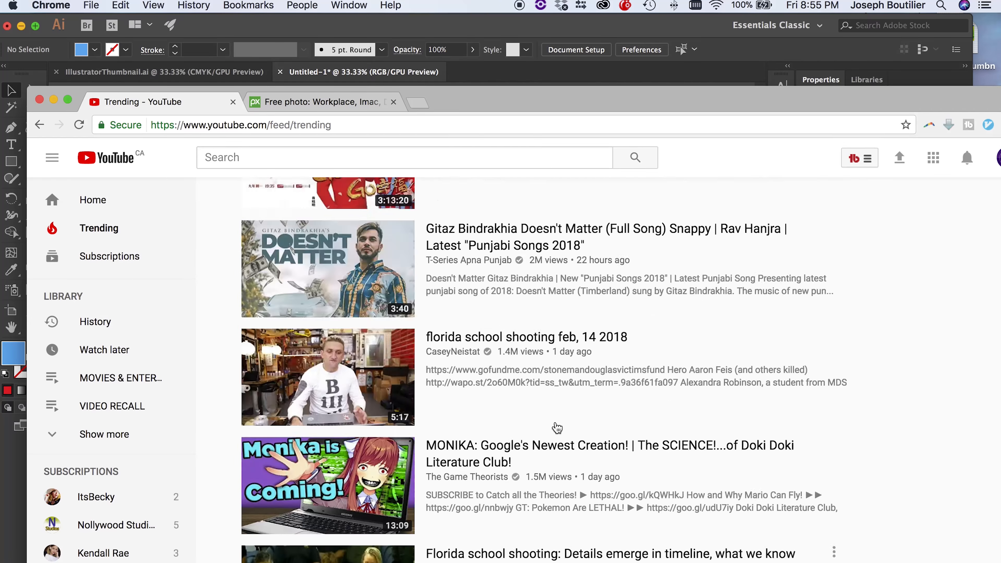
pyautogui.scroll(20, 557, 429)
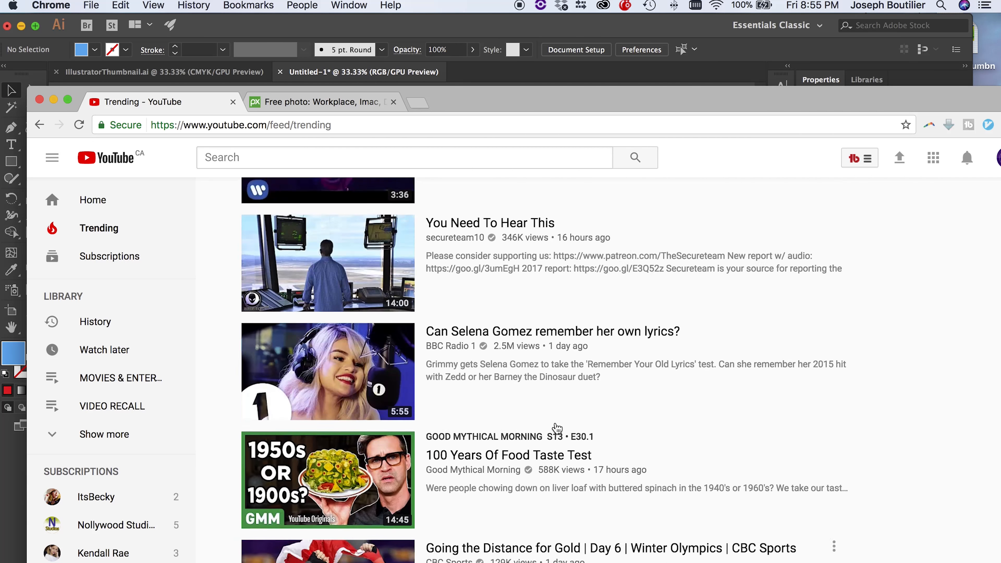
pyautogui.scroll(-6, 557, 428)
pyautogui.scroll(10, 554, 425)
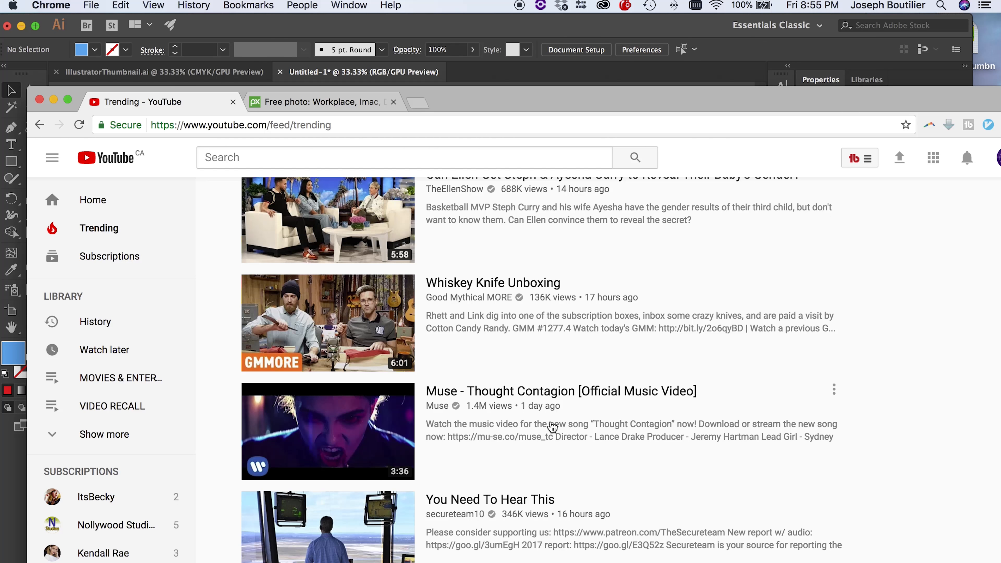
pyautogui.scroll(3, 502, 418)
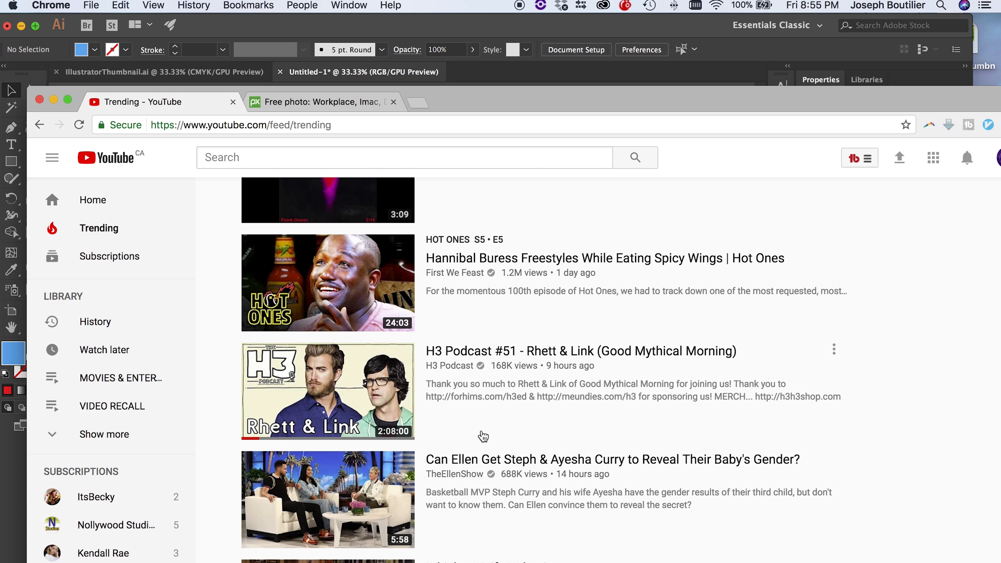
pyautogui.scroll(-5, 499, 445)
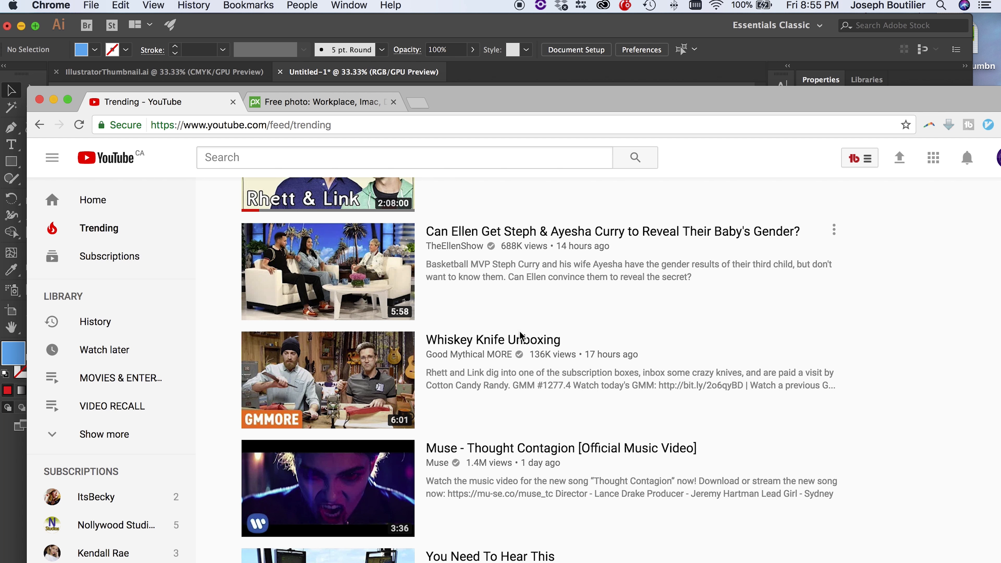
pyautogui.scroll(-7, 528, 414)
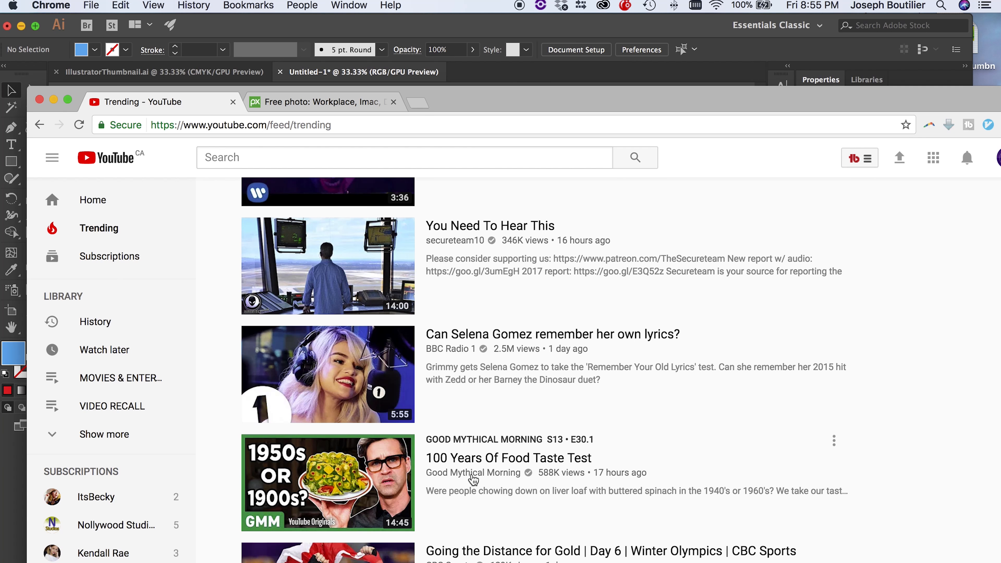
pyautogui.scroll(-2, 477, 473)
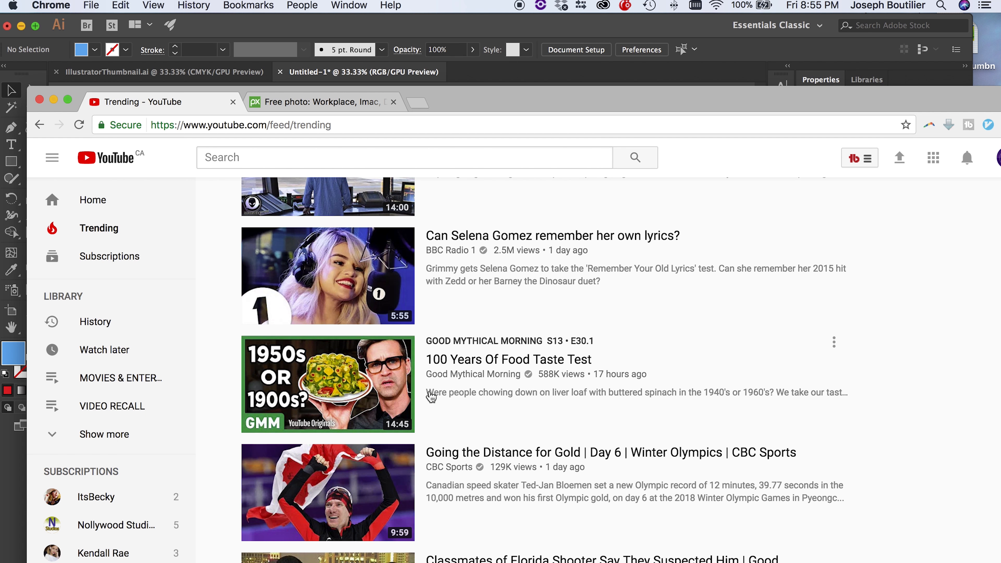
pyautogui.scroll(-8, 432, 394)
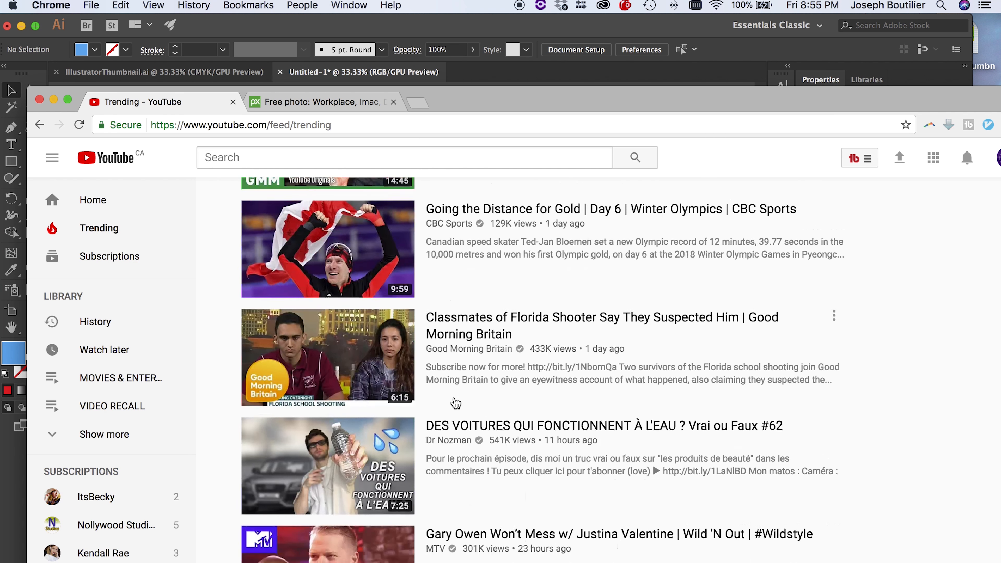
pyautogui.scroll(-13, 457, 403)
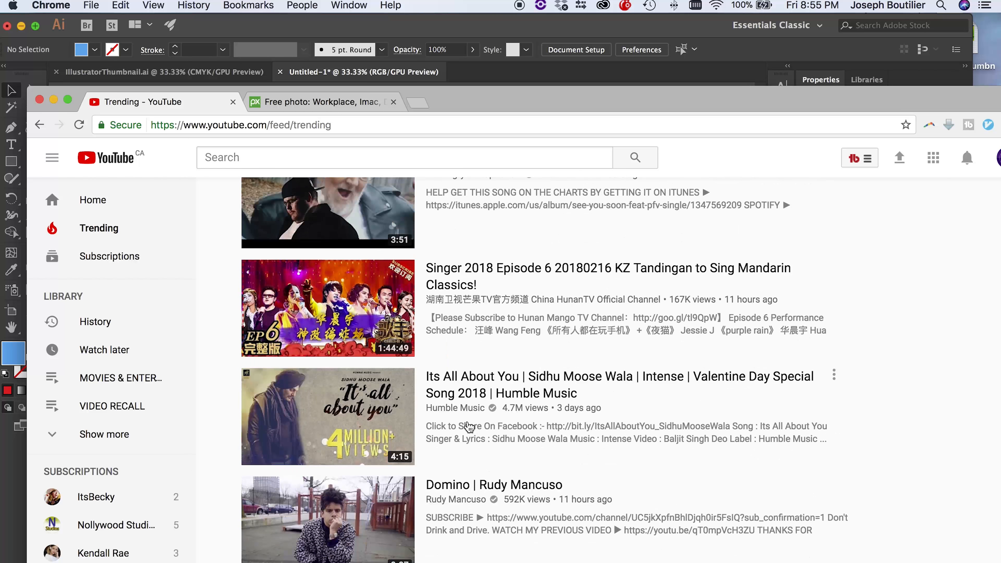
pyautogui.scroll(-3, 465, 432)
pyautogui.scroll(8, 433, 438)
pyautogui.scroll(-3, 391, 450)
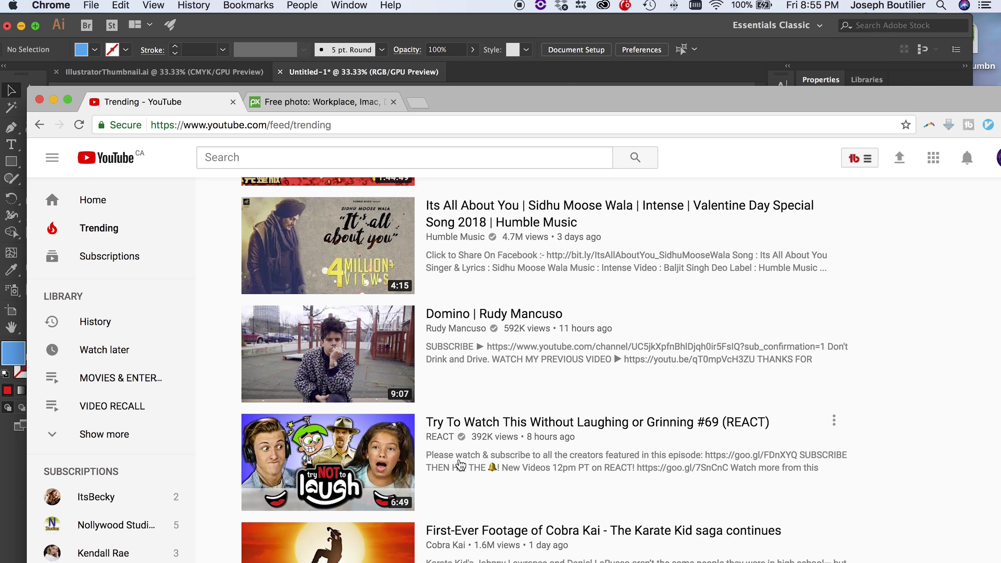
pyautogui.scroll(-4, 452, 447)
pyautogui.scroll(-5, 445, 447)
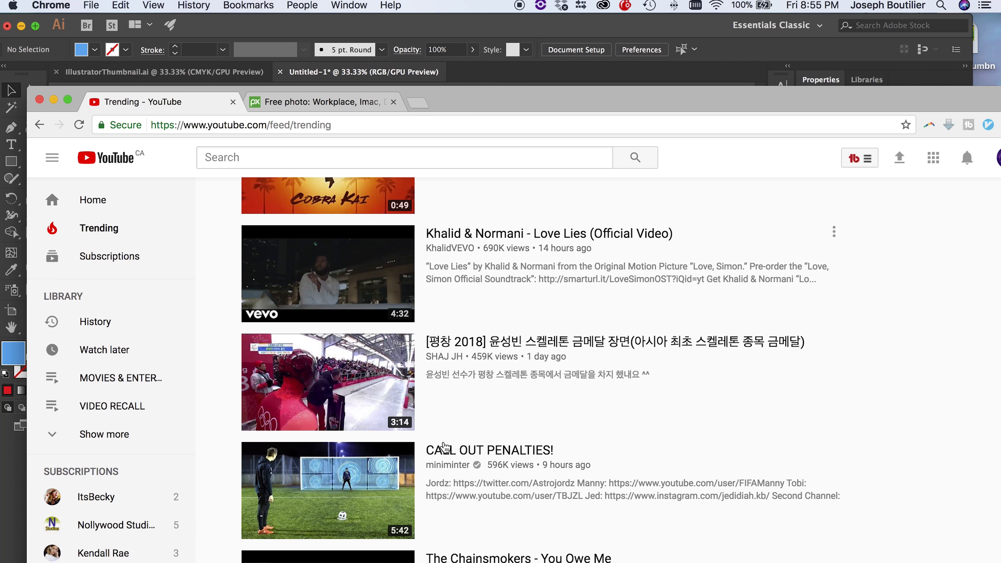
pyautogui.scroll(-6, 445, 448)
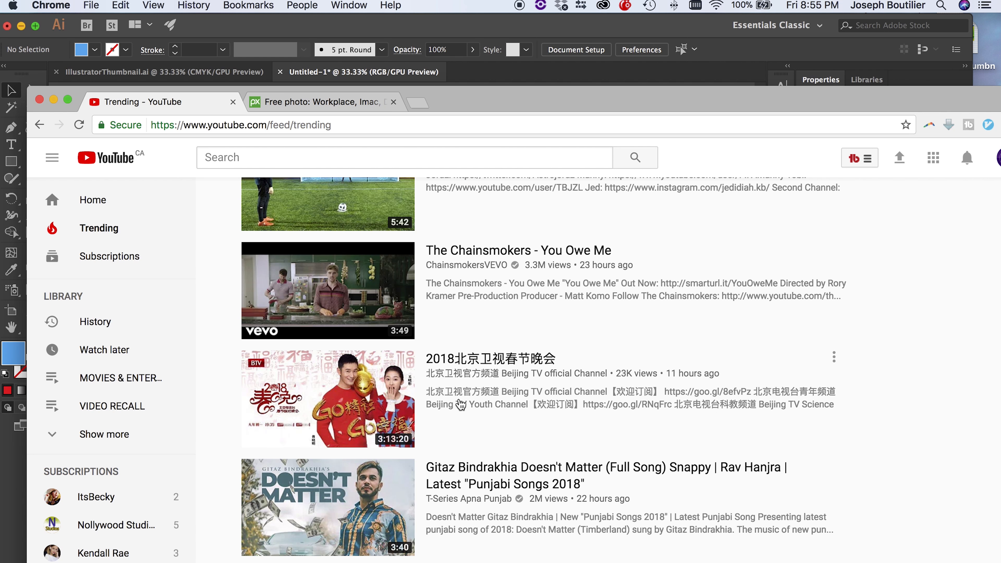
pyautogui.scroll(-8, 461, 402)
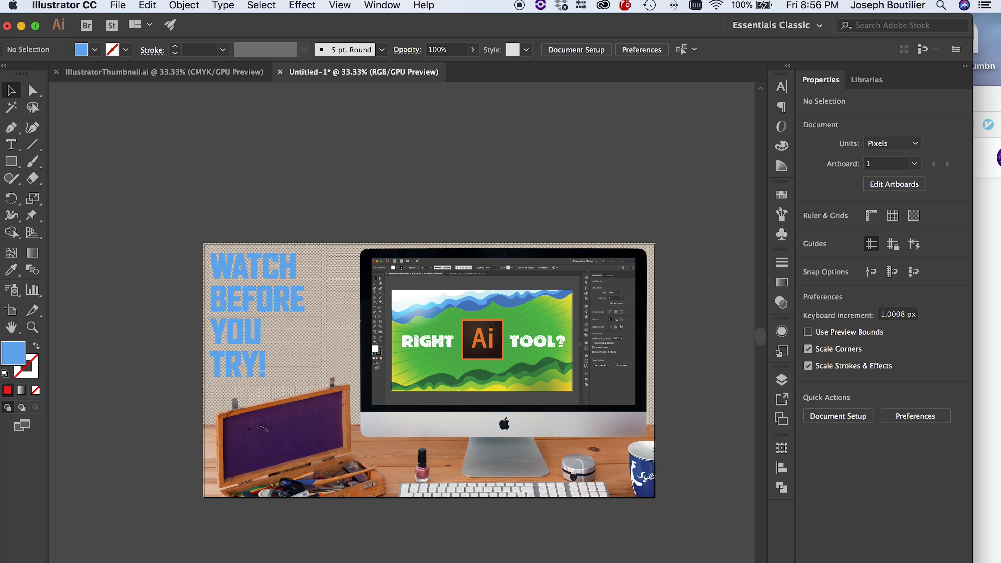
# Draw a closed Pen path around the open wooden case, extending below the artboard's lower edge
pyautogui.click(11, 128)
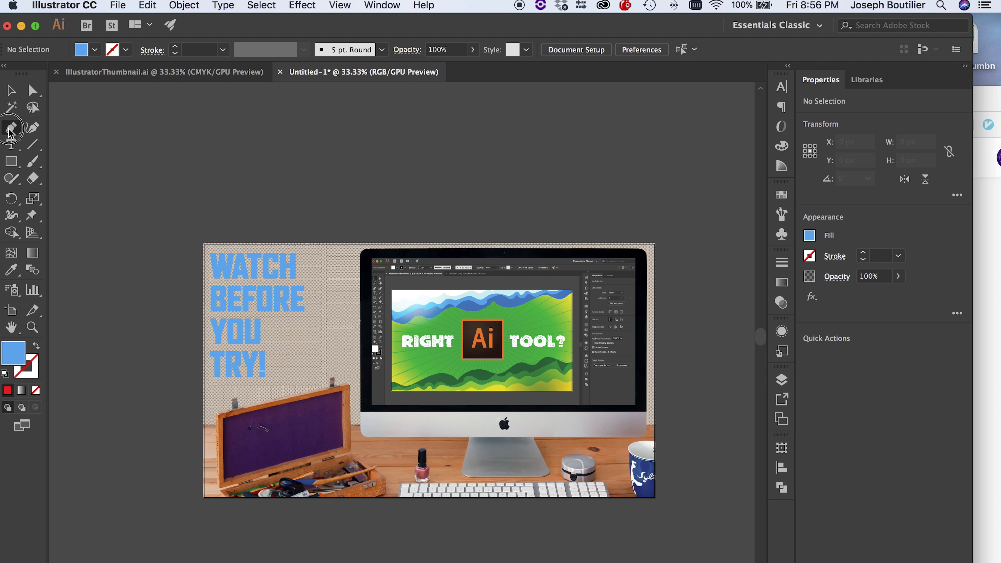
pyautogui.click(216, 415)
pyautogui.click(218, 488)
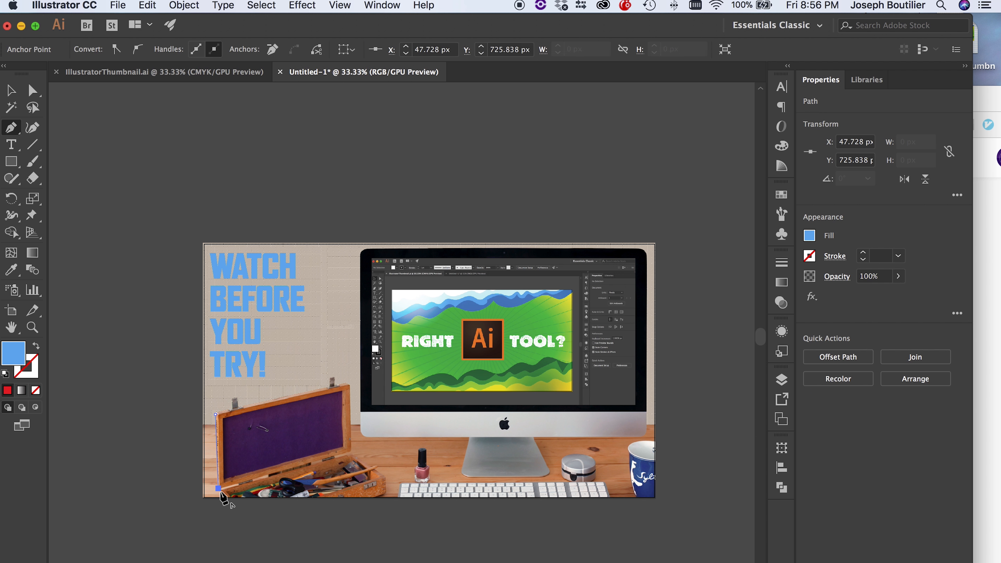
pyautogui.click(232, 523)
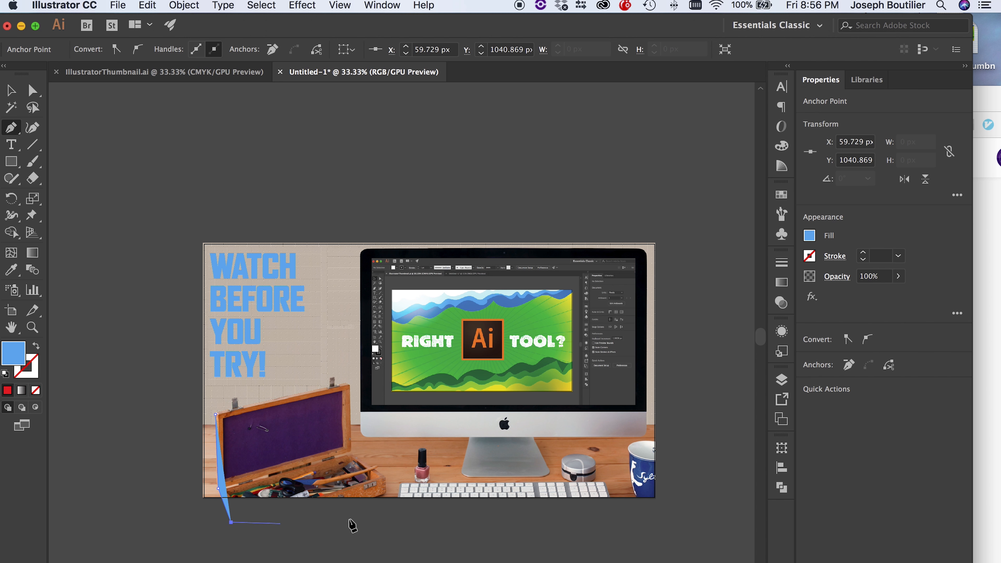
pyautogui.click(386, 496)
pyautogui.click(386, 476)
pyautogui.click(352, 454)
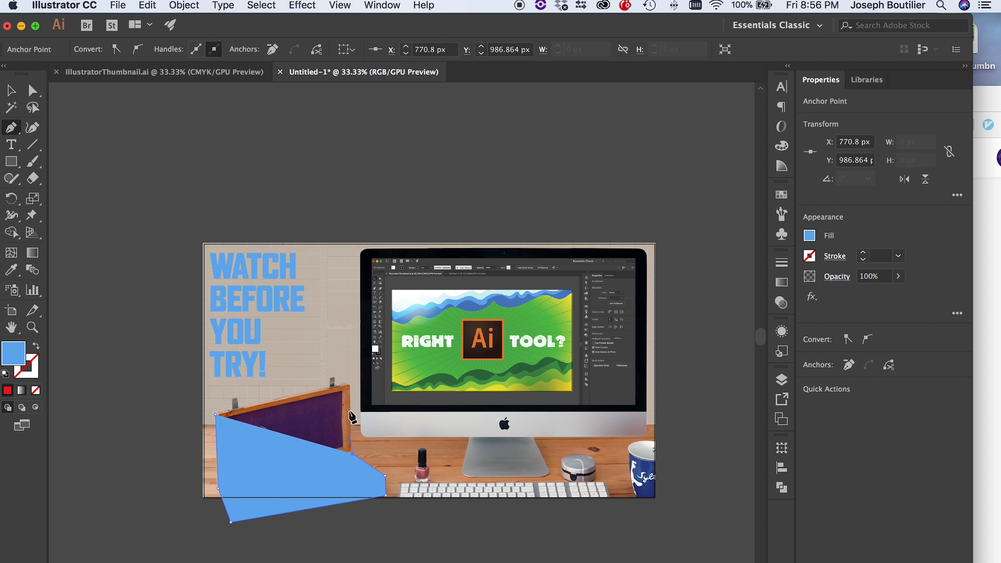
pyautogui.click(349, 383)
pyautogui.click(216, 414)
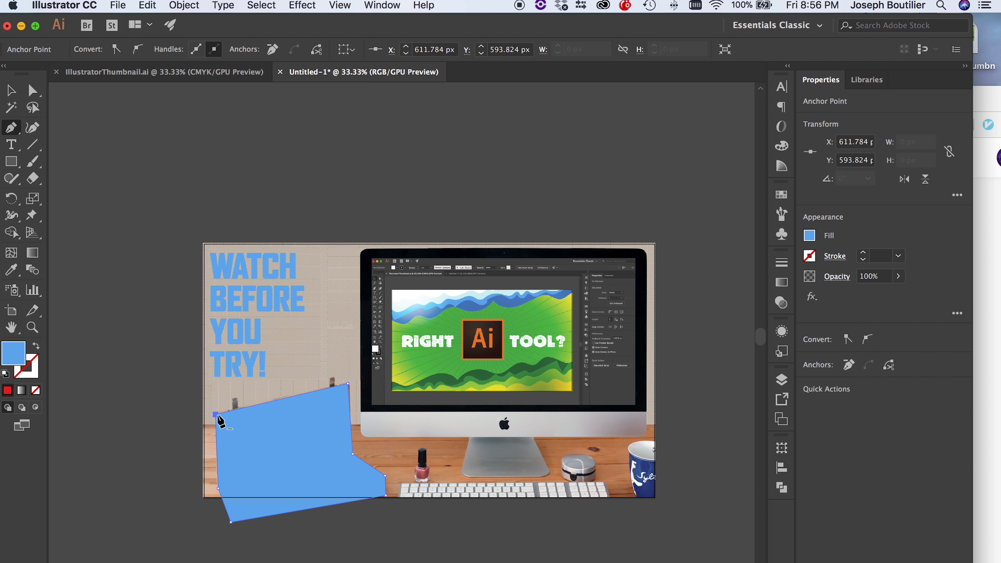
# Try to make a clipping mask from the case outline and the desk photo
pyautogui.press('v')
pyautogui.keyDown('shift'); pyautogui.click(286, 379); pyautogui.keyUp('shift')
pyautogui.rightClick(298, 367)
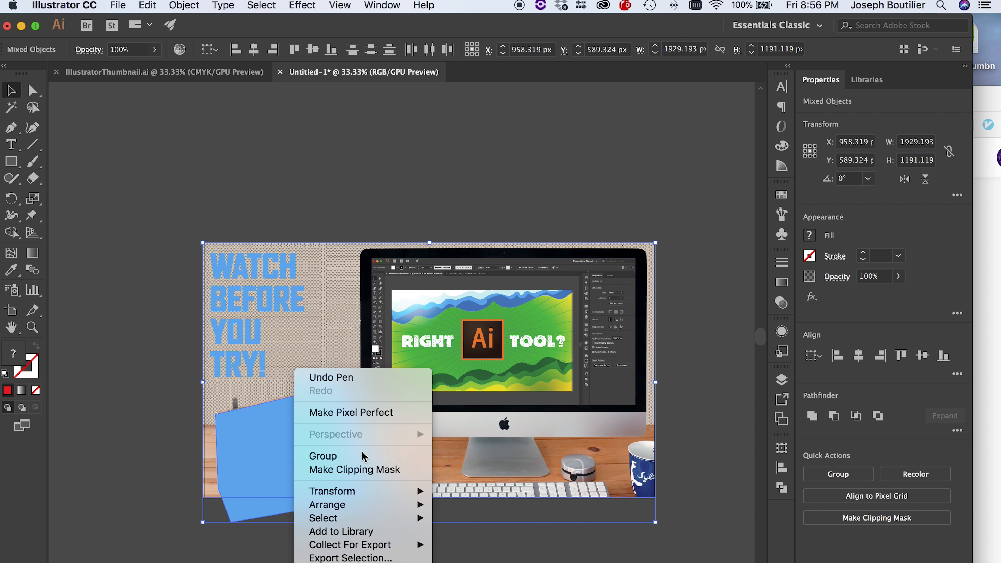
pyautogui.click(357, 473)
# Place QuestionMark.psd over the desk photo and enlarge it to about 1803 × 1288 px, resting on the artboard's lower edge
pyautogui.click(378, 560)
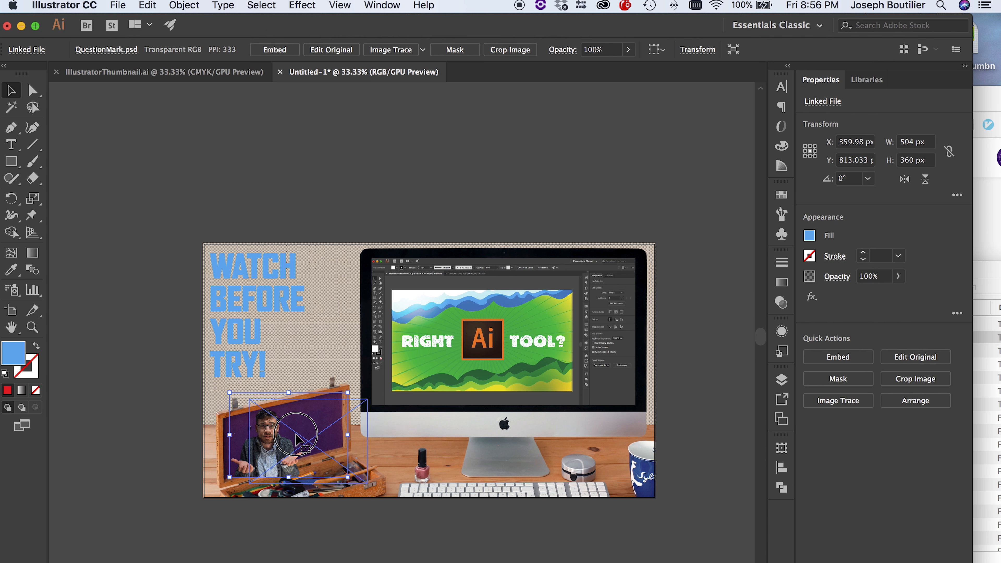
pyautogui.moveTo(270, 446); pyautogui.dragTo(323, 358)
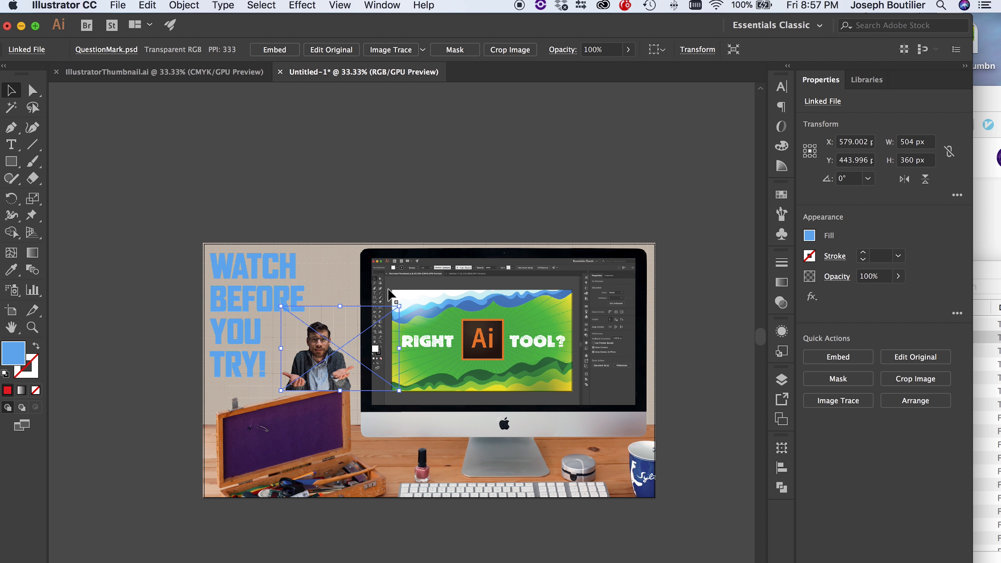
pyautogui.moveTo(397, 308); pyautogui.dragTo(553, 196)
pyautogui.moveTo(365, 342); pyautogui.dragTo(325, 448)
pyautogui.moveTo(512, 302); pyautogui.dragTo(604, 236)
pyautogui.moveTo(383, 411); pyautogui.dragTo(381, 418)
pyautogui.moveTo(384, 415)
pyautogui.mouseDown()
pyautogui.moveTo(386, 405)
pyautogui.moveTo(384, 420)
pyautogui.mouseUp()
pyautogui.moveTo(602, 238); pyautogui.dragTo(654, 179)
# Display the document's full list of linked files and open QuestionMark.psd in Photoshop for editing
pyautogui.click(372, 5)
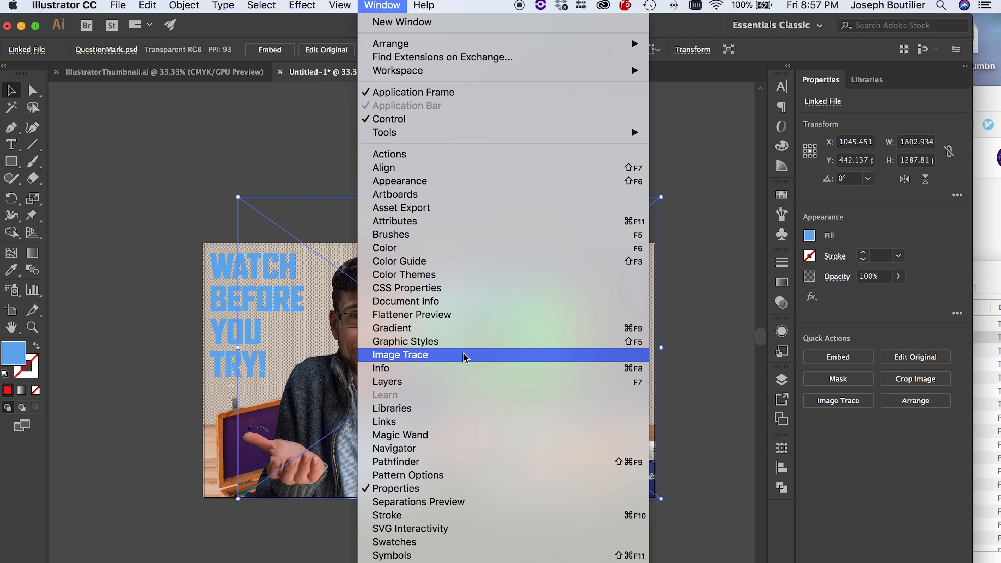
pyautogui.click(465, 421)
pyautogui.moveTo(560, 197); pyautogui.dragTo(698, 70)
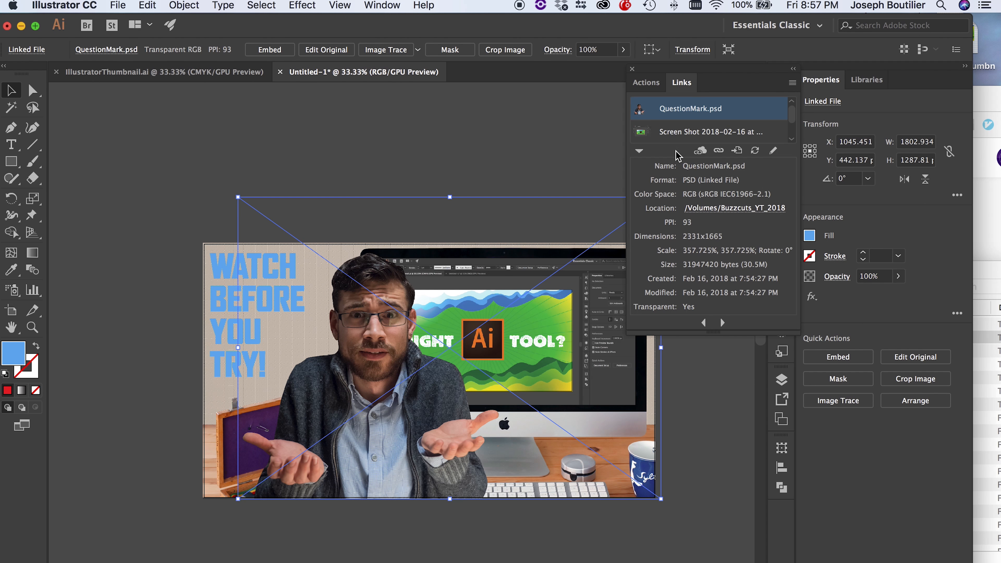
pyautogui.moveTo(745, 334); pyautogui.dragTo(745, 560)
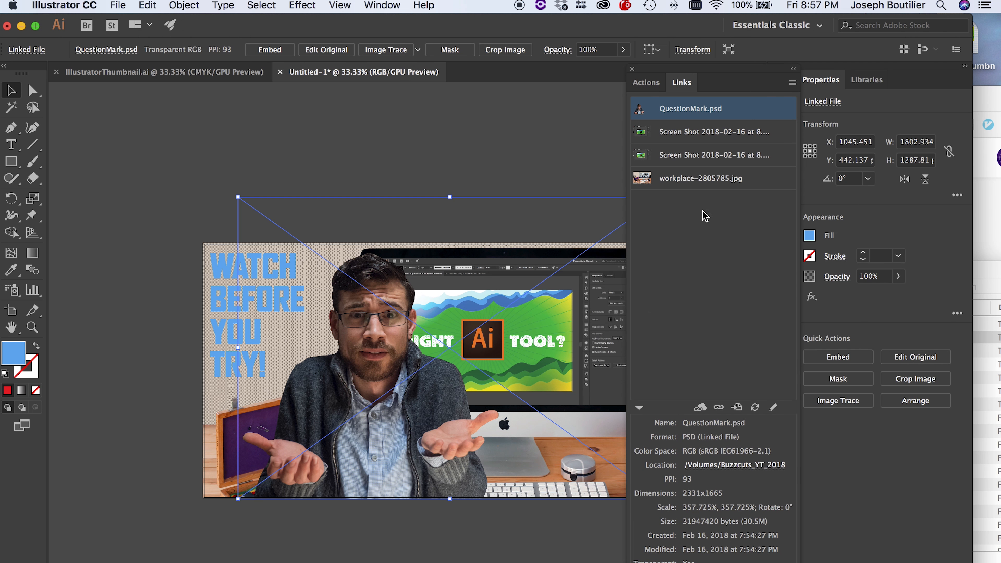
pyautogui.click(711, 248)
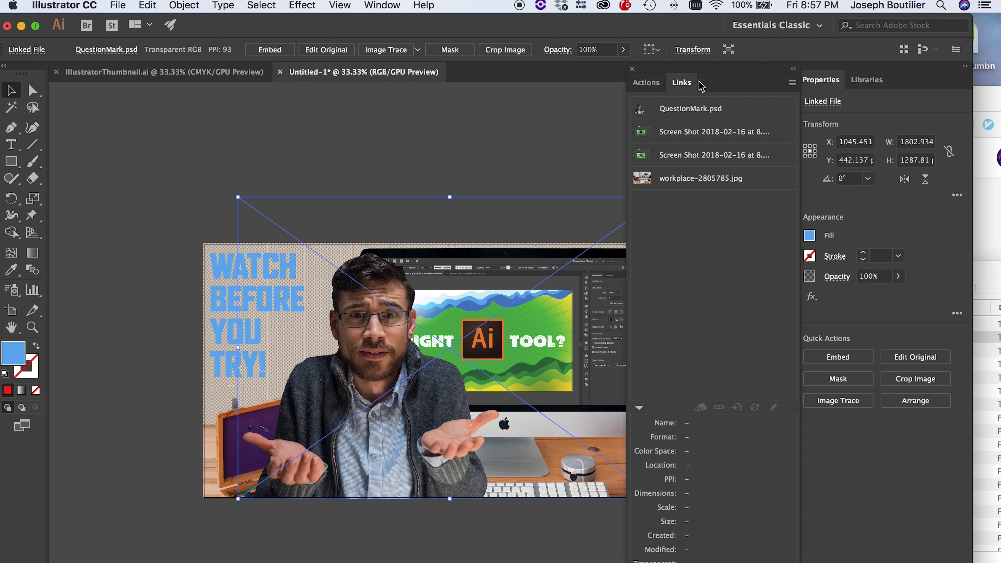
pyautogui.click(686, 116)
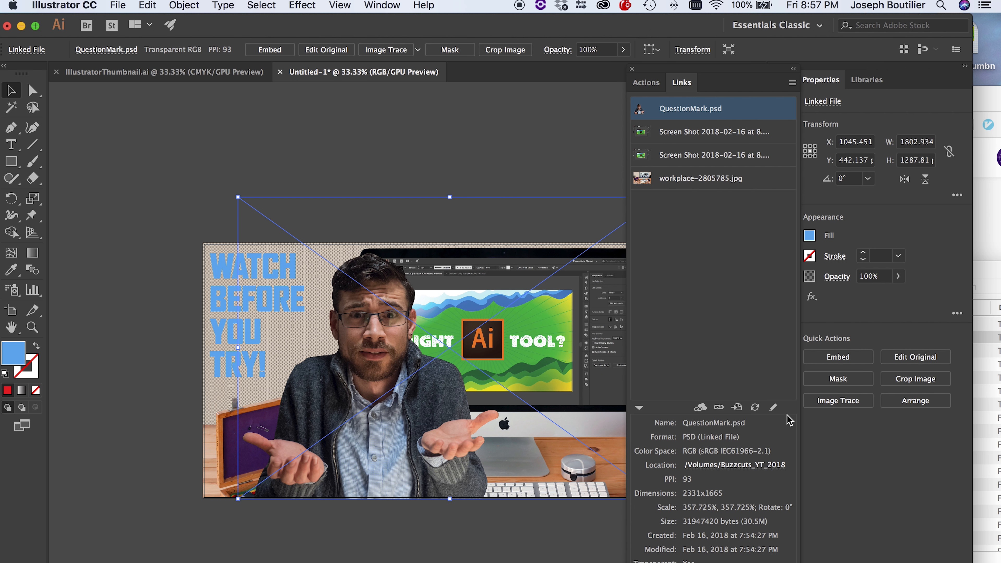
pyautogui.click(773, 409)
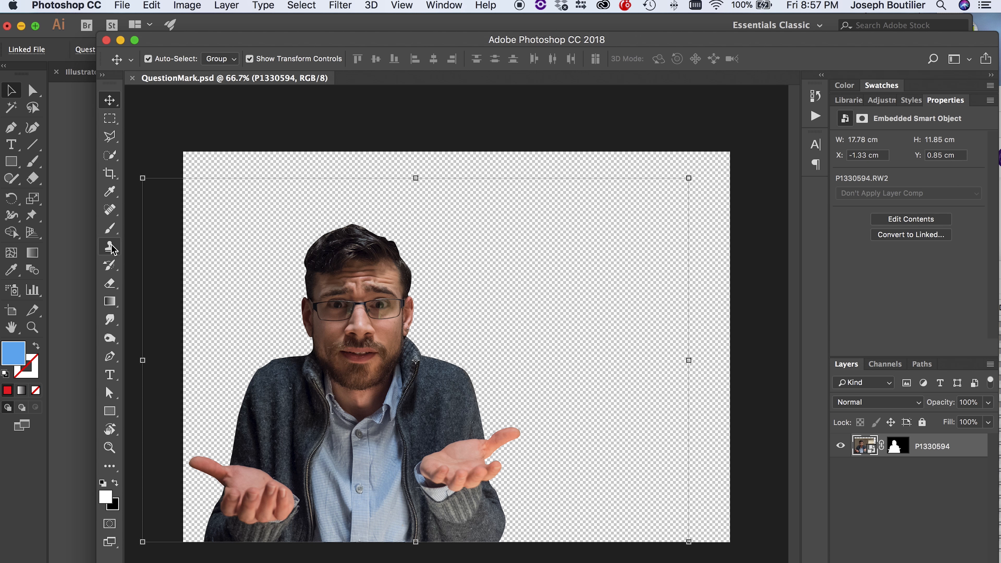
# Add a new layer above the cut-out man and set up a soft round brush with foreground colour ff0000
pyautogui.click(110, 227)
pyautogui.press('super+alt+shift+n')
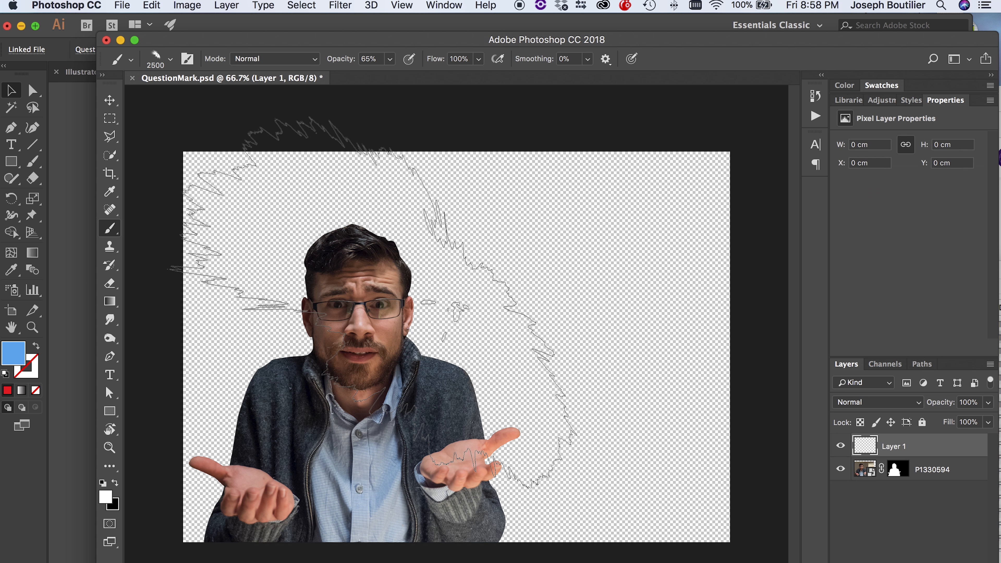
pyautogui.click(166, 61)
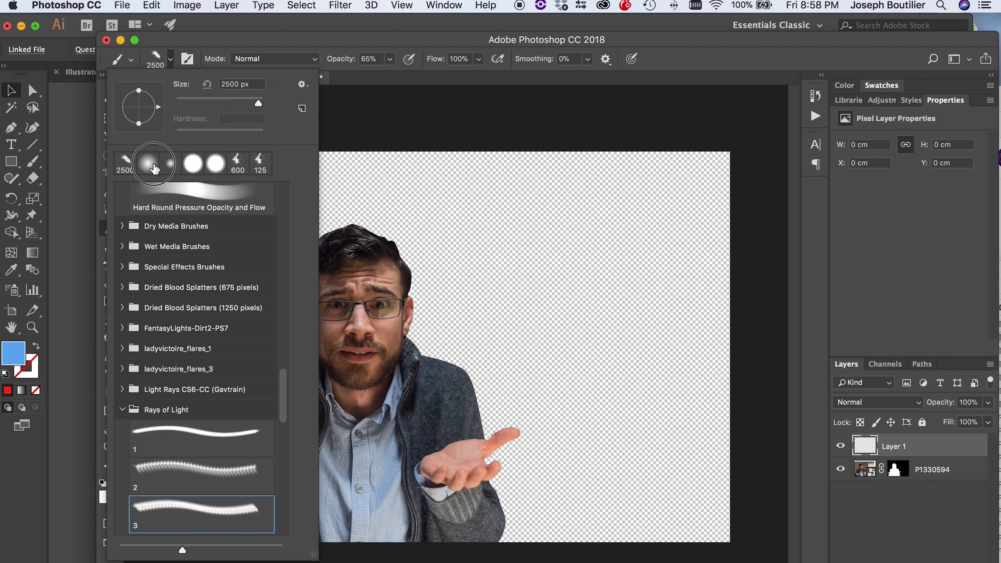
pyautogui.click(208, 29)
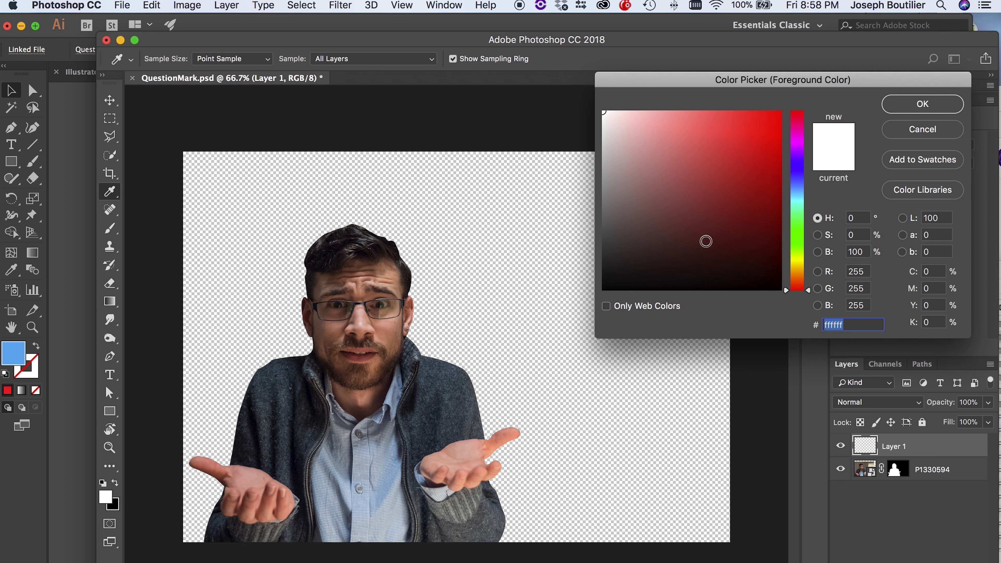
pyautogui.write('ff0000')
pyautogui.click(923, 103)
# Reduce the brush to 125 px and dab red over both of the man's eyes
pyautogui.press('[')
pyautogui.press('[')
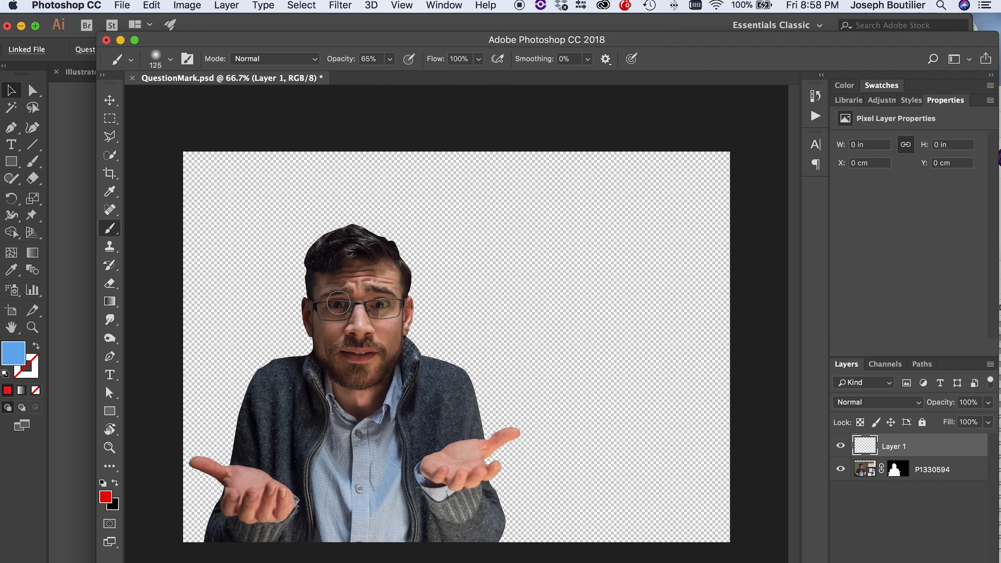
pyautogui.click(339, 303)
pyautogui.click(379, 306)
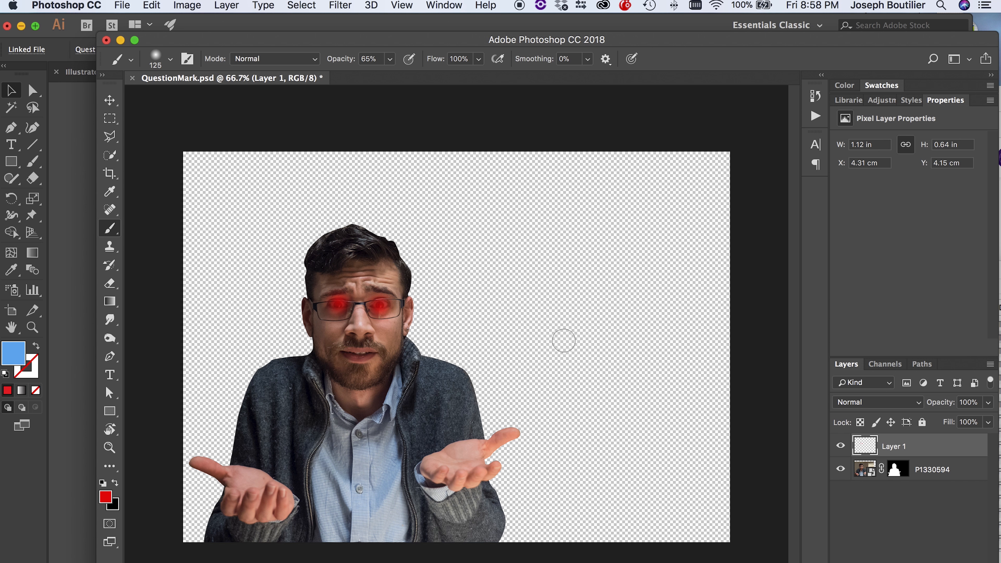
# Save the edited QuestionMark.psd, switch to Illustrator and update the modified link in the thumbnail
pyautogui.press('super+s')
pyautogui.click(81, 187)
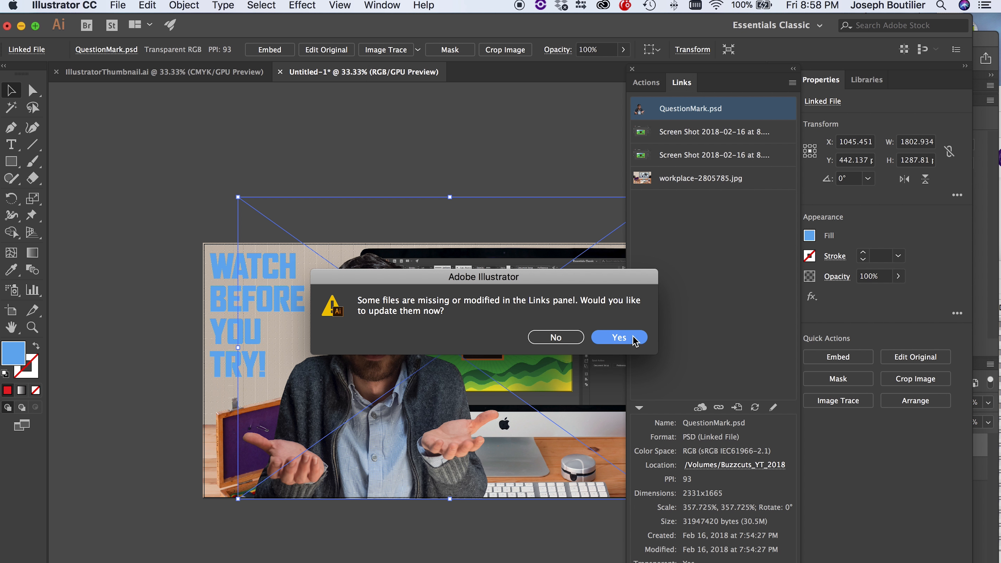
pyautogui.click(619, 338)
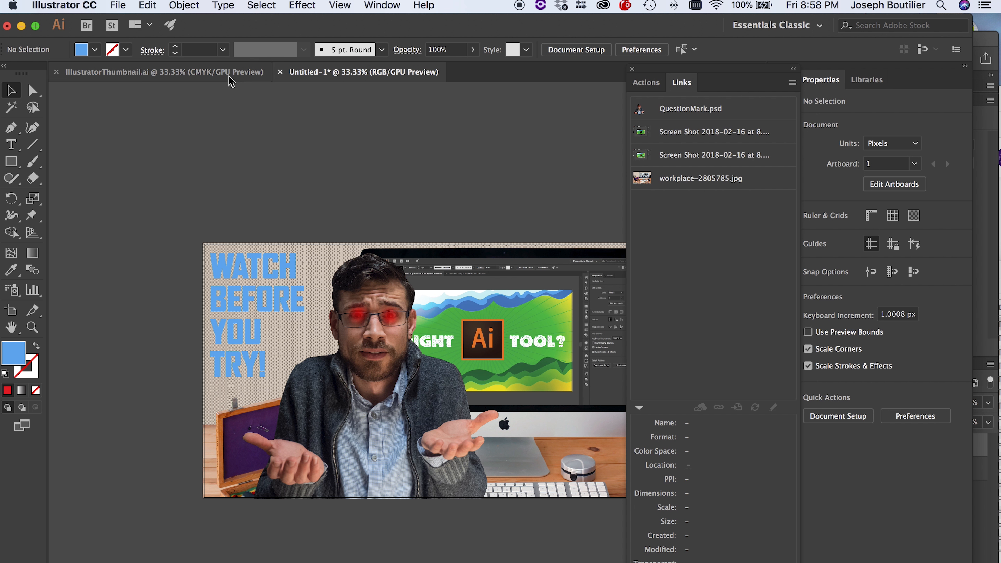
# Undo the red eye dabs in Photoshop, save QuestionMark.psd again and return to the Illustrator thumbnail
pyautogui.press('super+Tab')
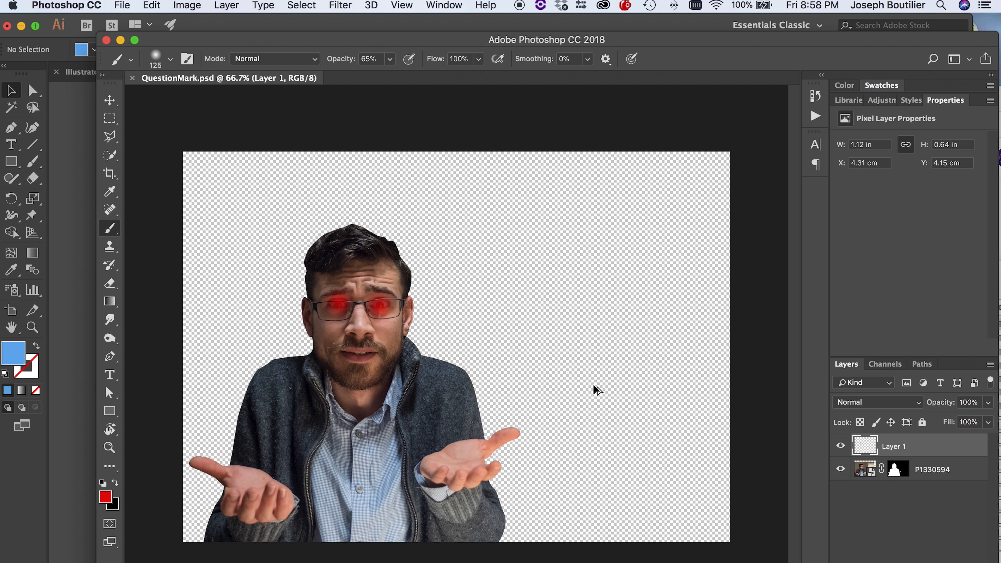
pyautogui.press('alt+super+z')
pyautogui.press('alt+super+z')
pyautogui.press('super+s')
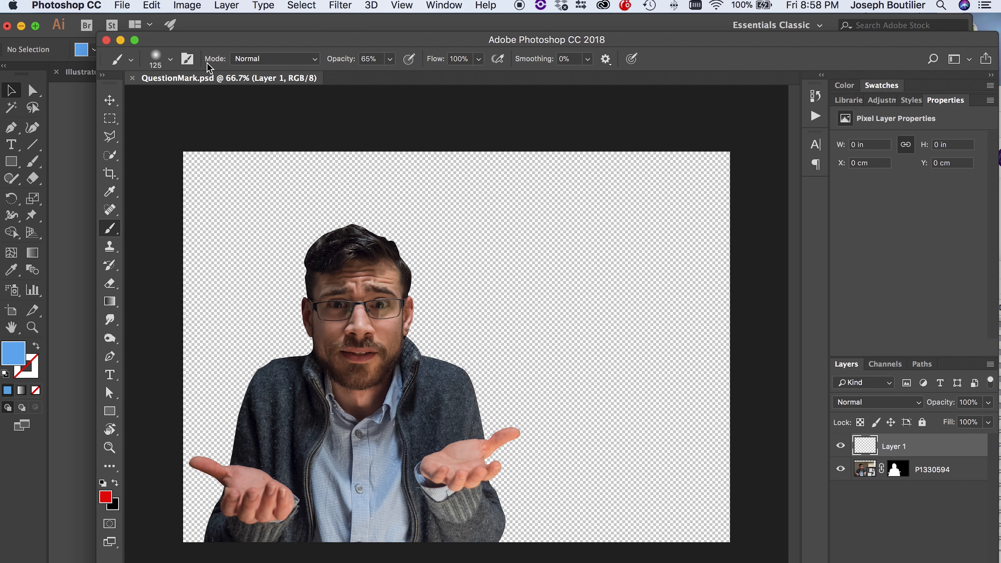
pyautogui.press('super+Tab')
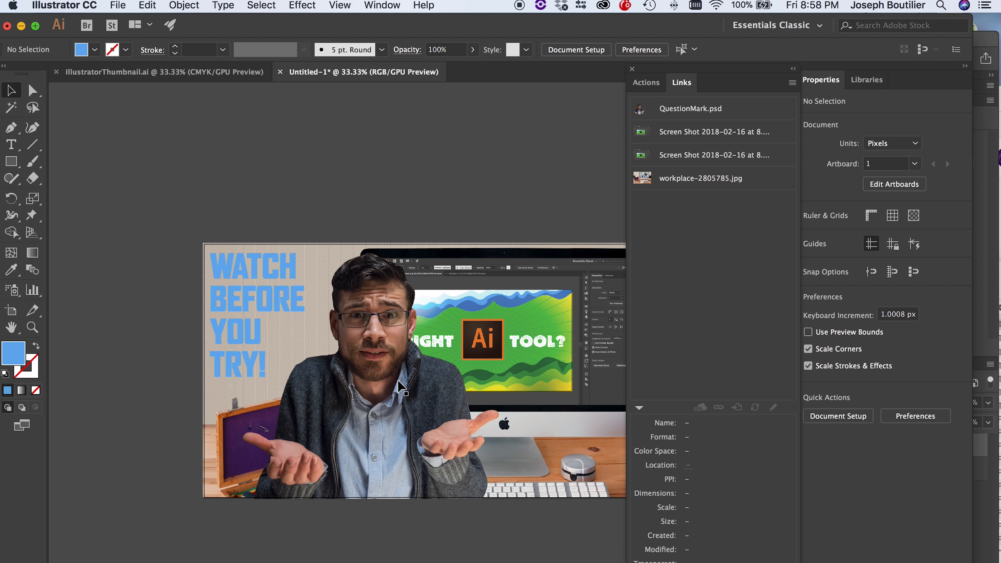
# Collapse the floating Actions and Links panels and apply the Essentials Classic workspace
pyautogui.click(404, 378)
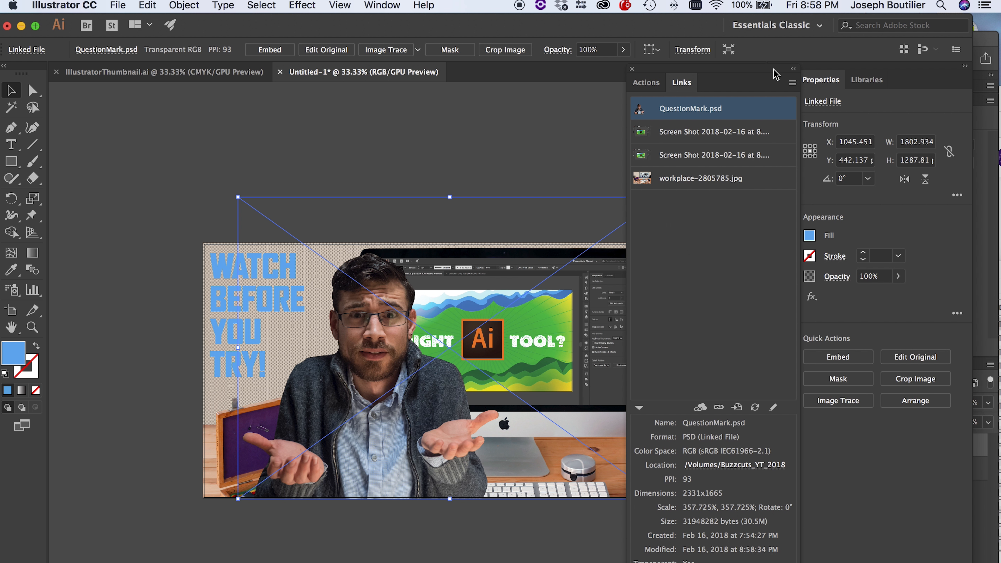
pyautogui.click(794, 69)
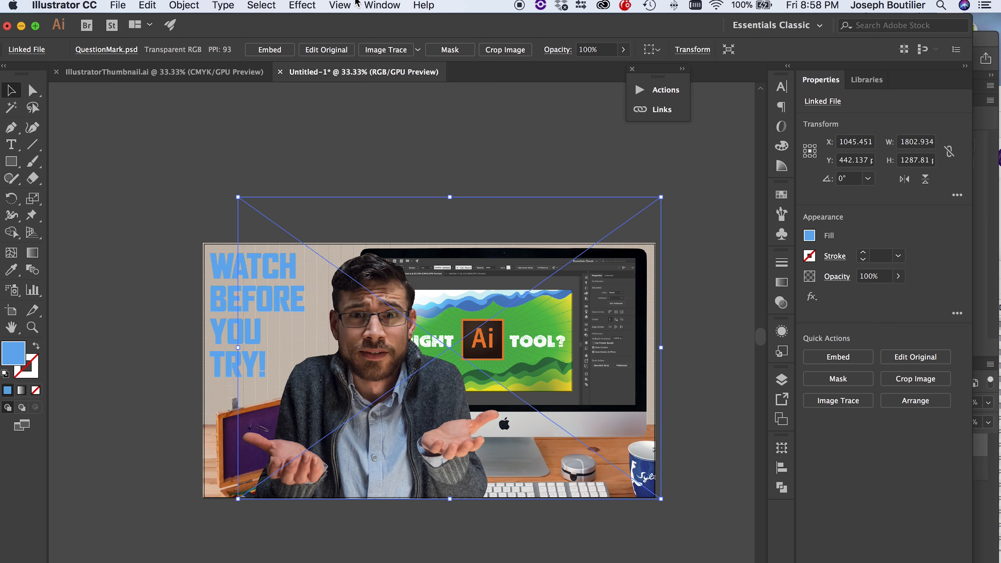
pyautogui.click(371, 5)
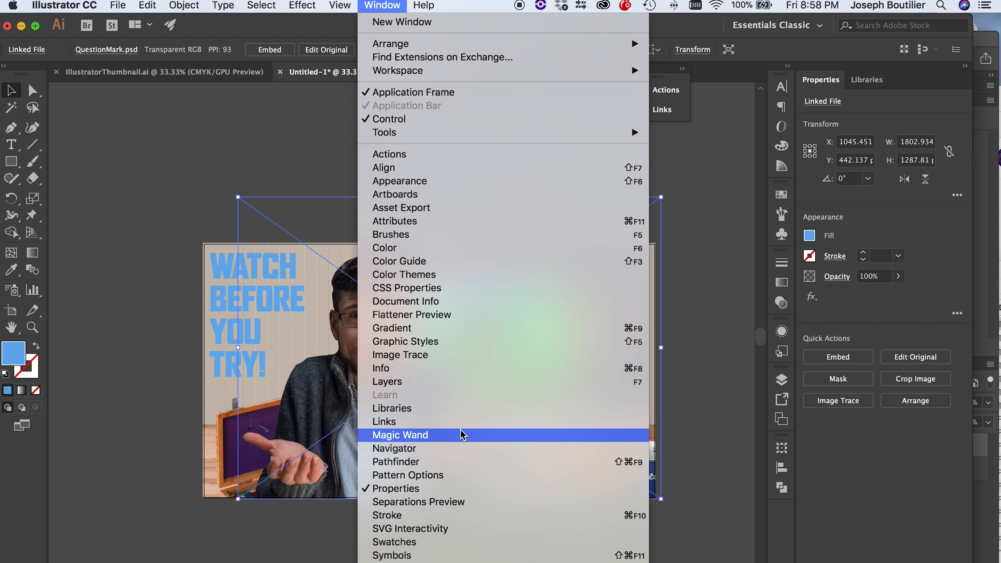
pyautogui.click(750, 340)
pyautogui.click(382, 4)
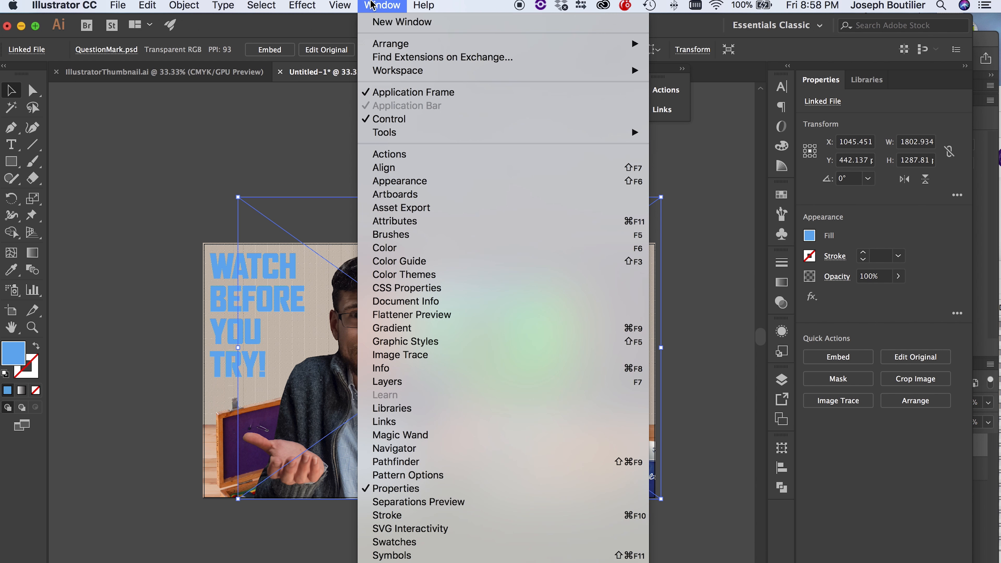
pyautogui.moveTo(629, 86)
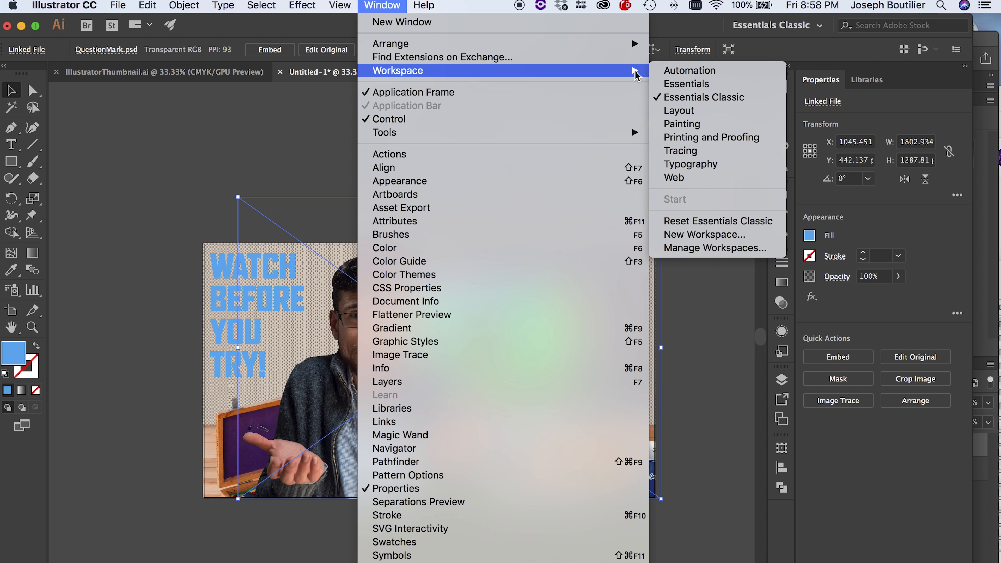
pyautogui.click(698, 97)
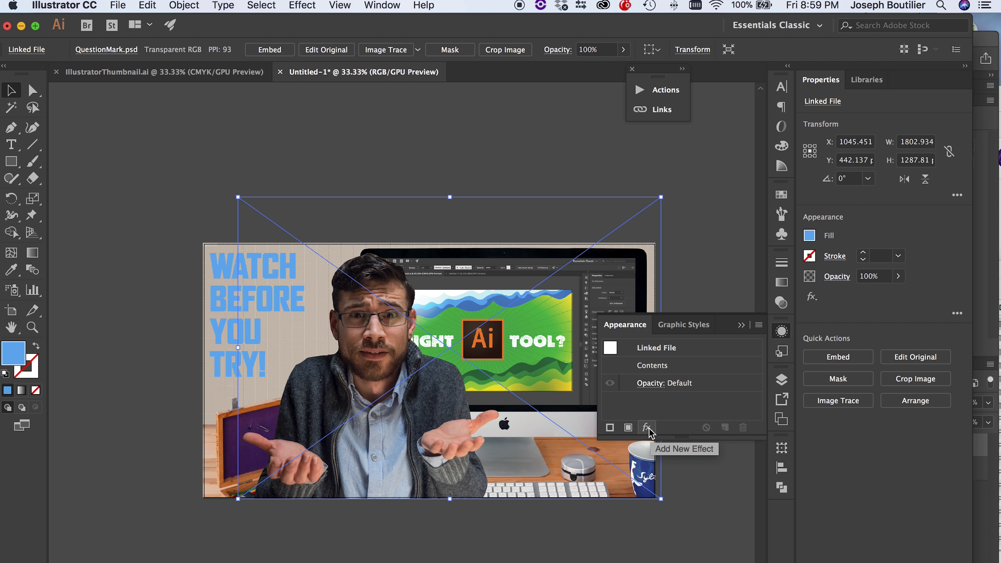
# Apply a white Outer Glow to the linked cut-out man with Screen mode, 75% opacity and 2 px blur
pyautogui.click(647, 428)
pyautogui.moveTo(685, 417)
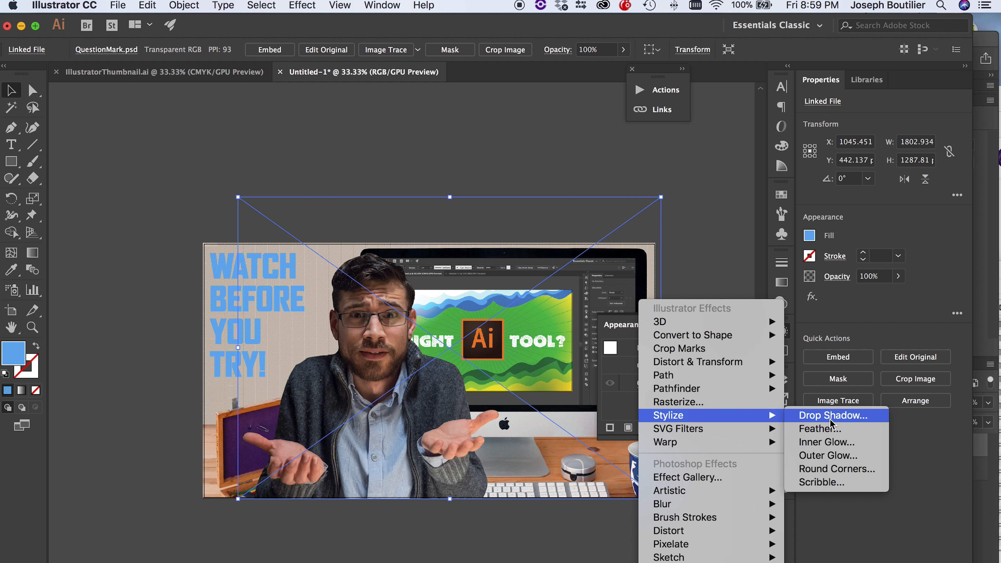
pyautogui.click(851, 458)
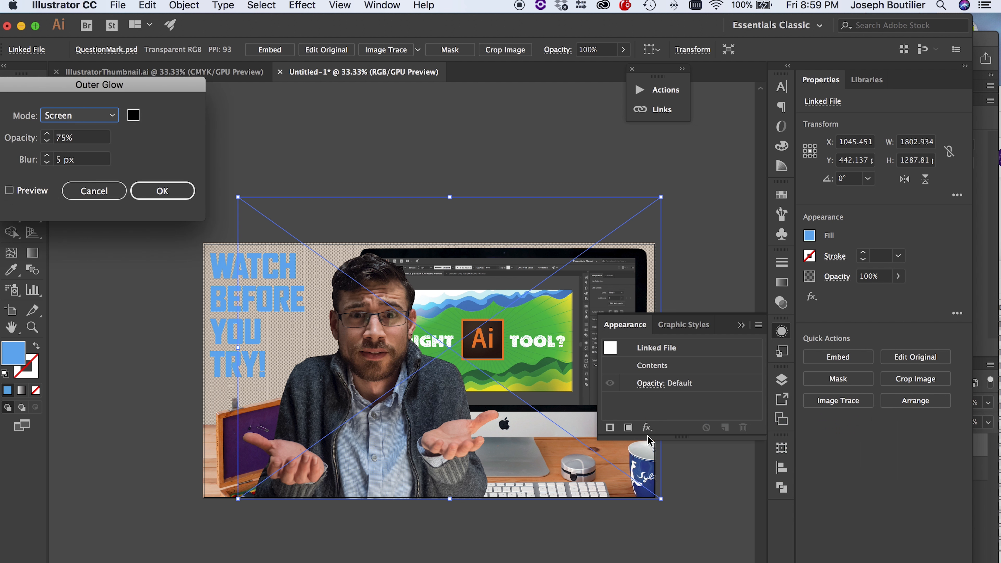
pyautogui.click(132, 115)
pyautogui.click(336, 127)
pyautogui.click(47, 163)
pyautogui.click(47, 163)
pyautogui.click(47, 162)
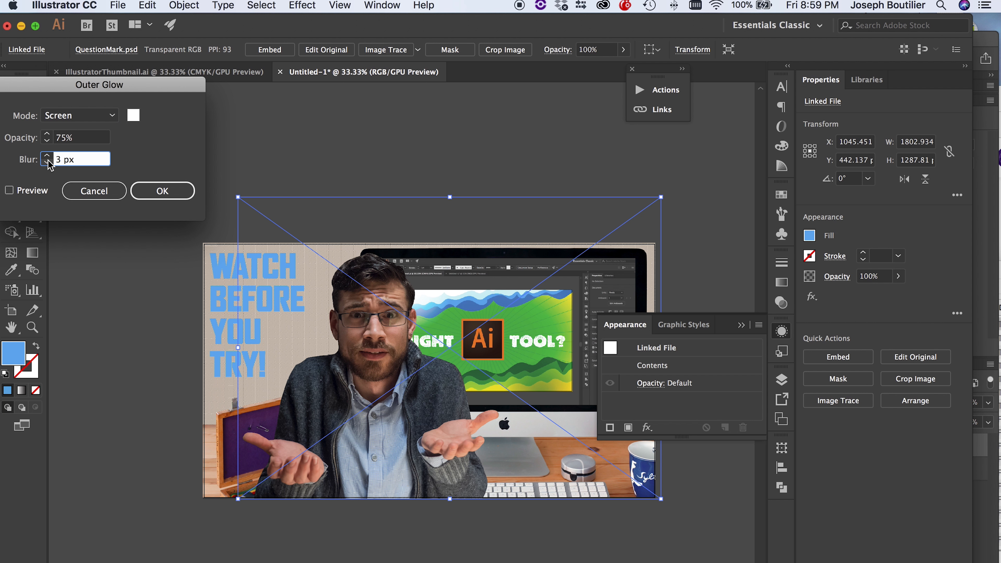
pyautogui.press('Return')
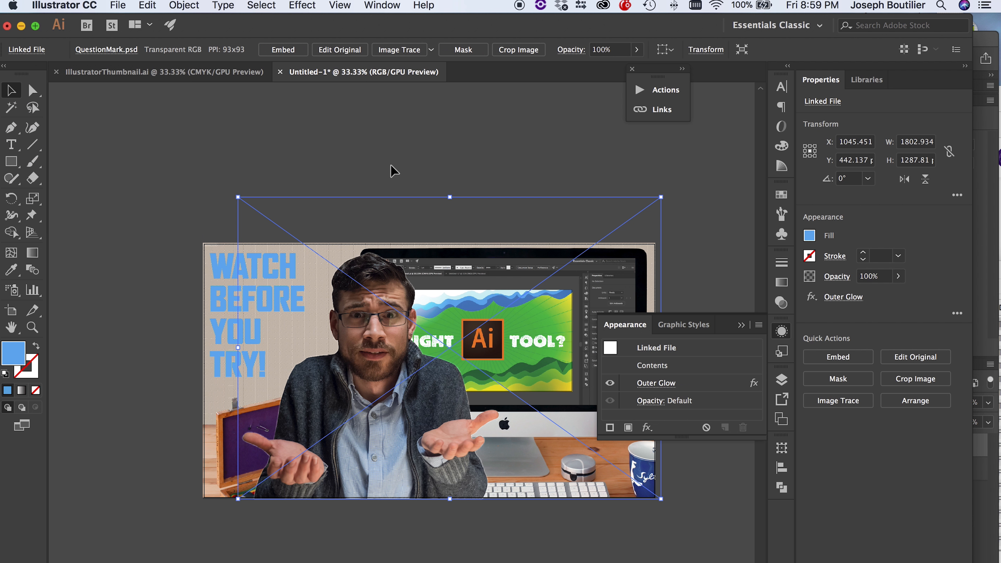
# Move the glowing cut-out man rightwards in front of the monitor, to about X 1375 px
pyautogui.click(330, 192)
pyautogui.moveTo(369, 390); pyautogui.dragTo(425, 391)
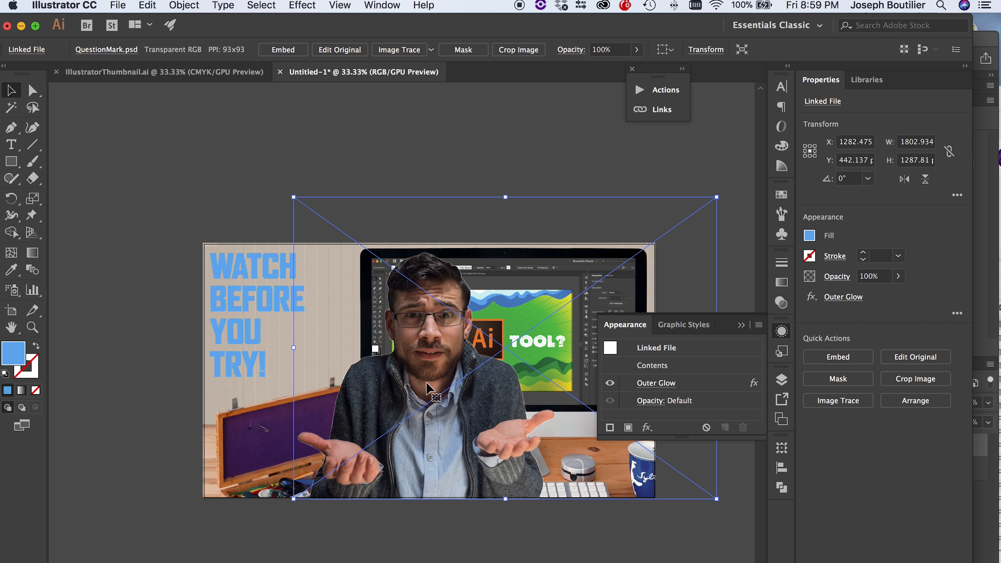
pyautogui.click(458, 510)
pyautogui.moveTo(462, 442); pyautogui.dragTo(442, 443)
pyautogui.click(438, 511)
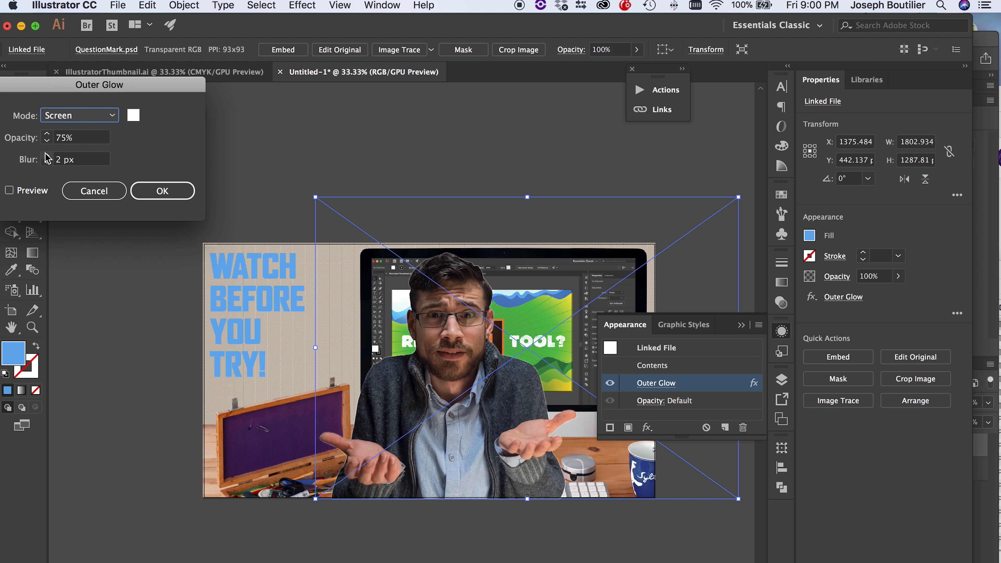
# Set the man's Outer Glow blur to 7 px and raise the glow's opacity
pyautogui.click(47, 158)
pyautogui.click(47, 133)
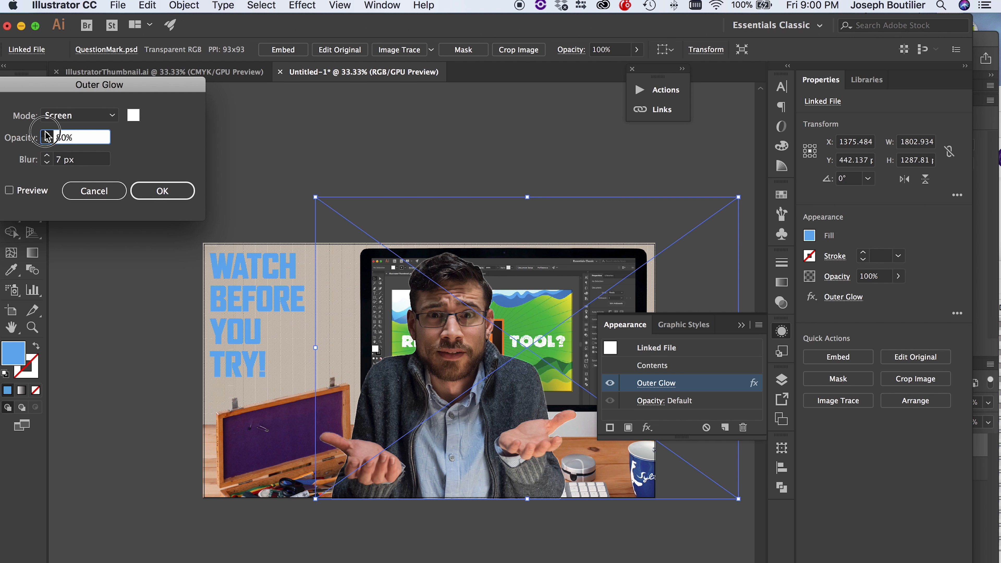
pyautogui.click(47, 134)
pyautogui.click(47, 133)
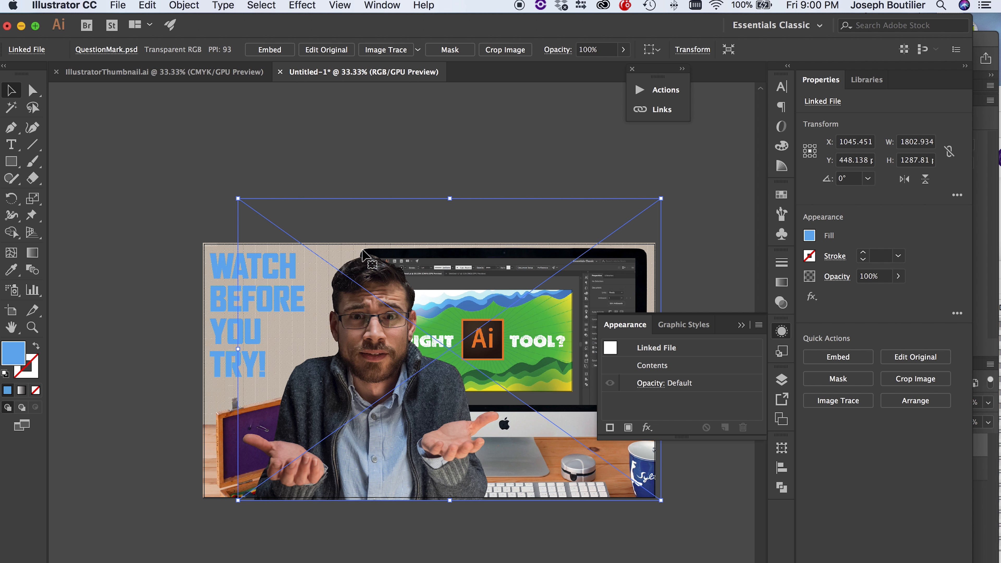
# Collapse the Appearance panel and place a copy of the cut-out man on the empty canvas left of the artboard
pyautogui.click(425, 145)
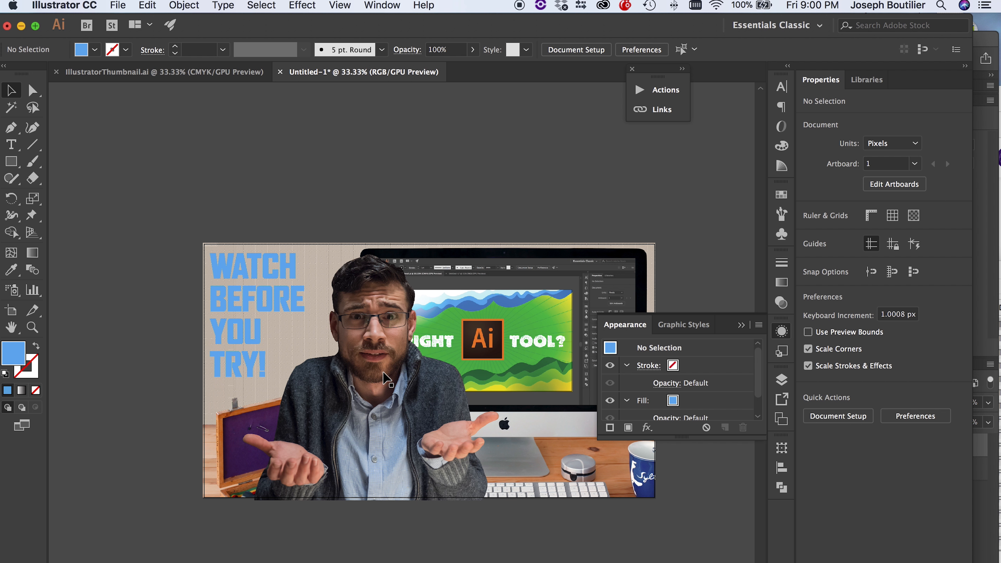
pyautogui.click(741, 325)
pyautogui.click(353, 391)
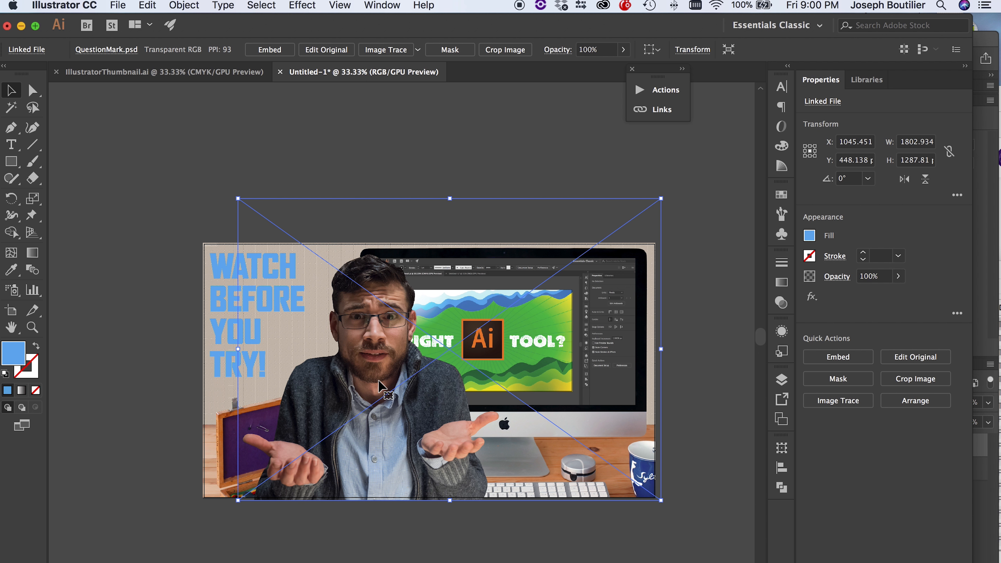
pyautogui.moveTo(399, 452); pyautogui.dragTo(134, 446)
pyautogui.moveTo(193, 428); pyautogui.dragTo(271, 430)
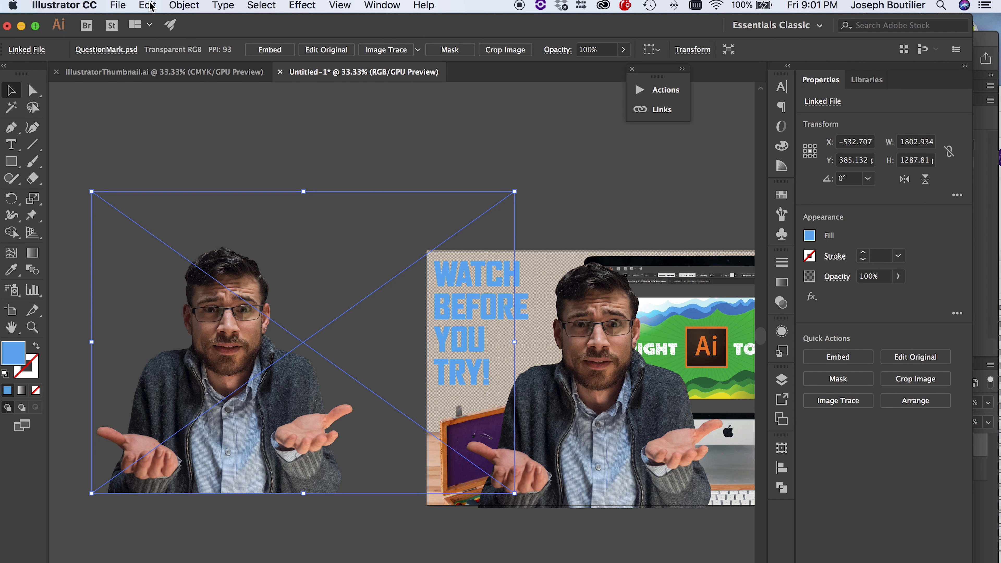
# Image Trace the copied man and expand the tracing into vector shapes
pyautogui.click(184, 5)
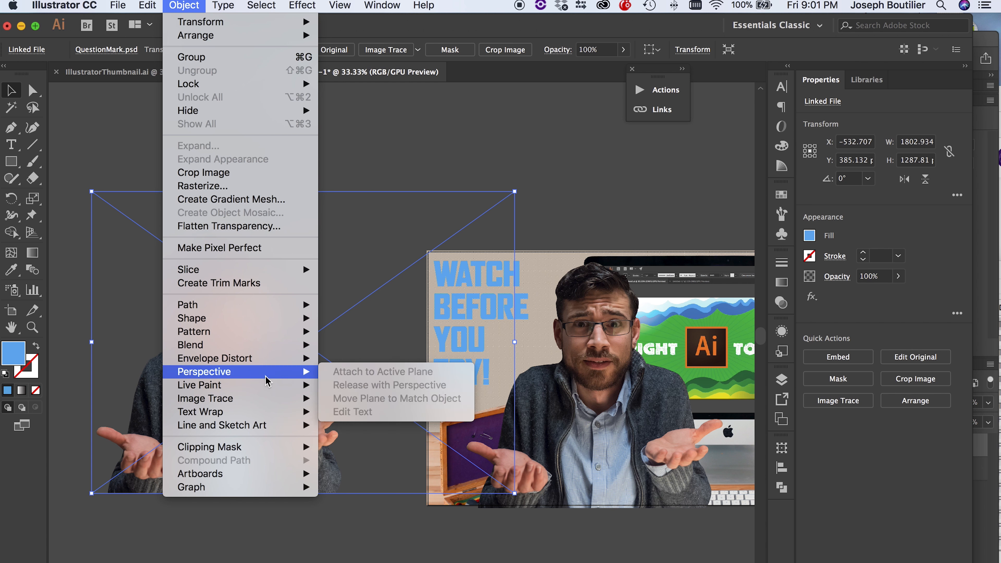
pyautogui.moveTo(257, 401)
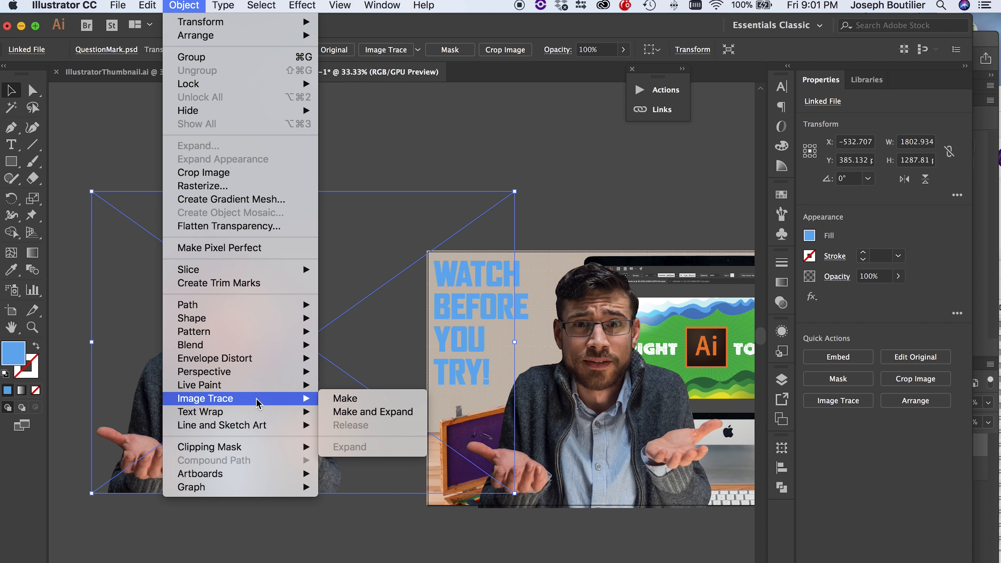
pyautogui.click(364, 414)
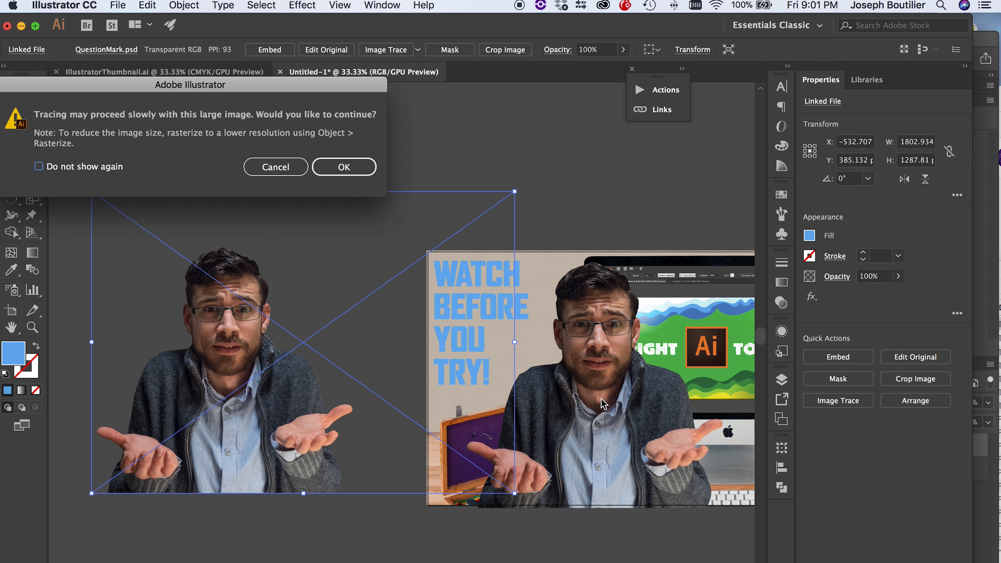
pyautogui.click(321, 161)
pyautogui.press('Return')
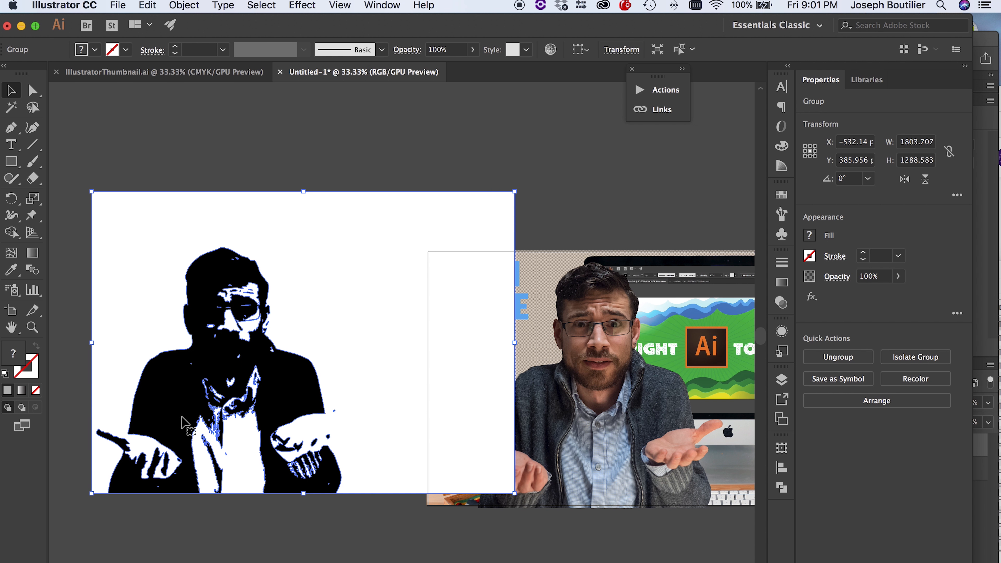
# Shift the traced artwork slightly to about X -504 px, Y 369 px and ungroup it
pyautogui.moveTo(159, 111); pyautogui.dragTo(196, 144)
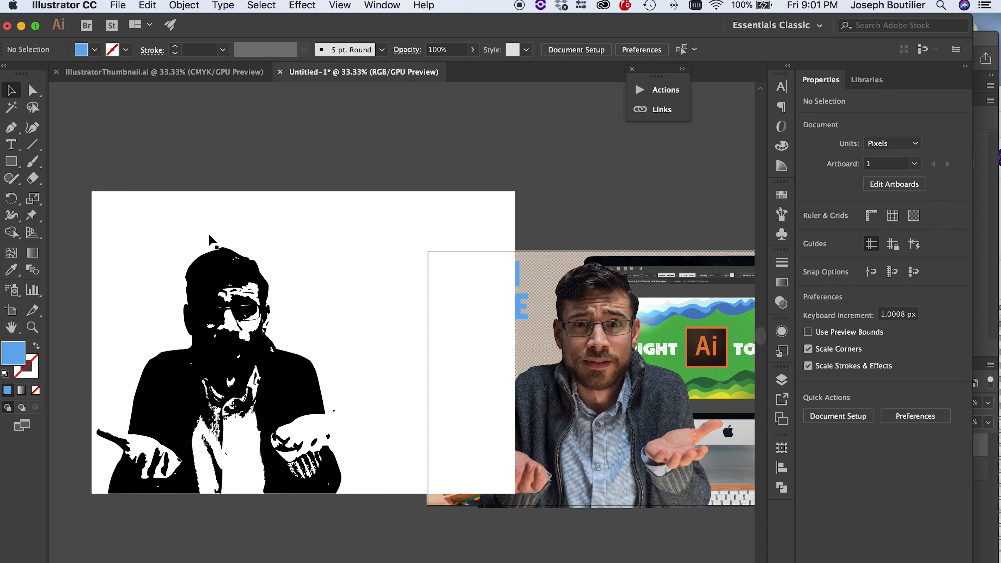
pyautogui.click(145, 319)
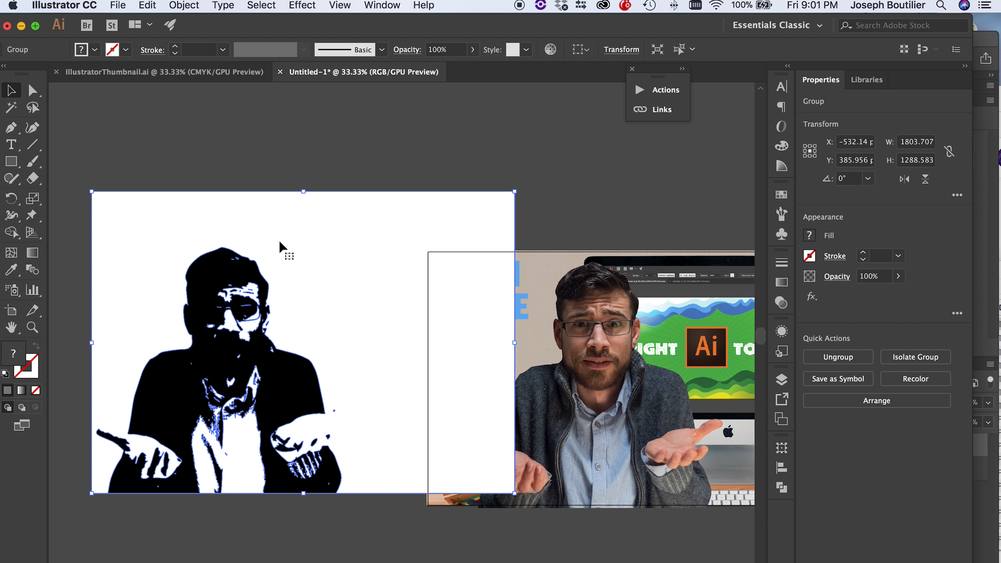
pyautogui.moveTo(254, 351); pyautogui.dragTo(328, 390)
pyautogui.moveTo(329, 431)
pyautogui.mouseDown()
pyautogui.moveTo(258, 317)
pyautogui.moveTo(298, 375)
pyautogui.moveTo(208, 364)
pyautogui.moveTo(261, 388)
pyautogui.mouseUp()
pyautogui.rightClick(289, 272)
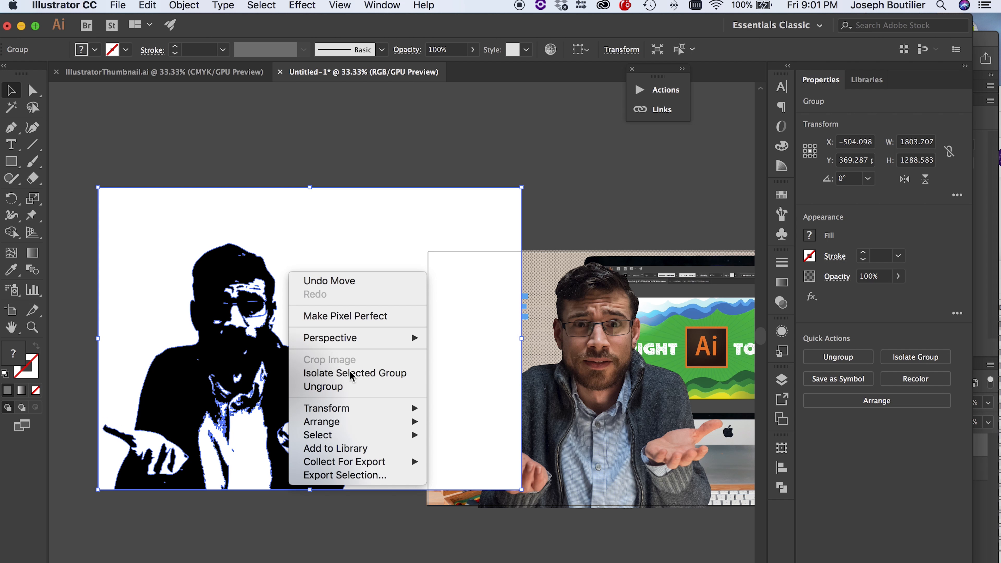
pyautogui.click(361, 387)
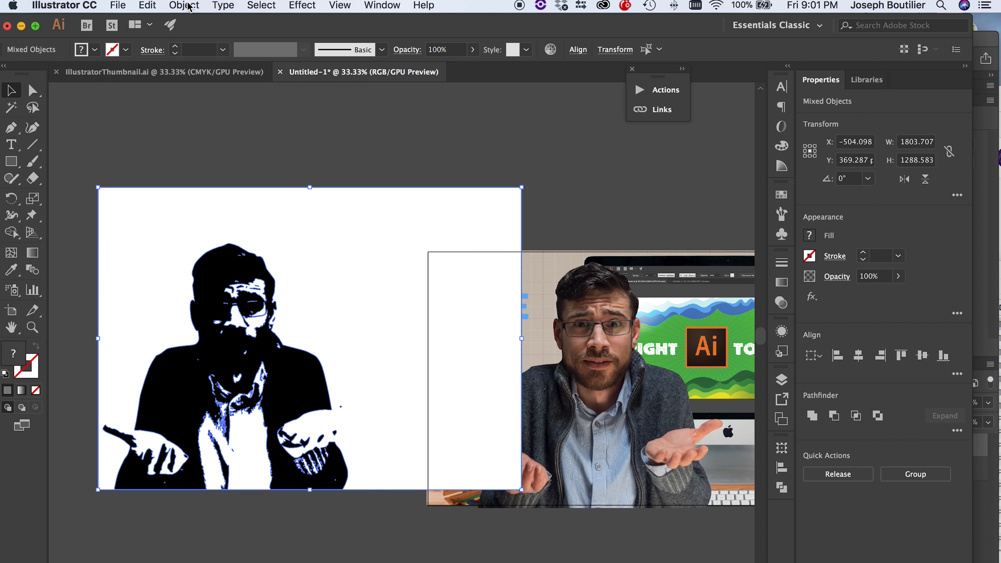
pyautogui.click(280, 142)
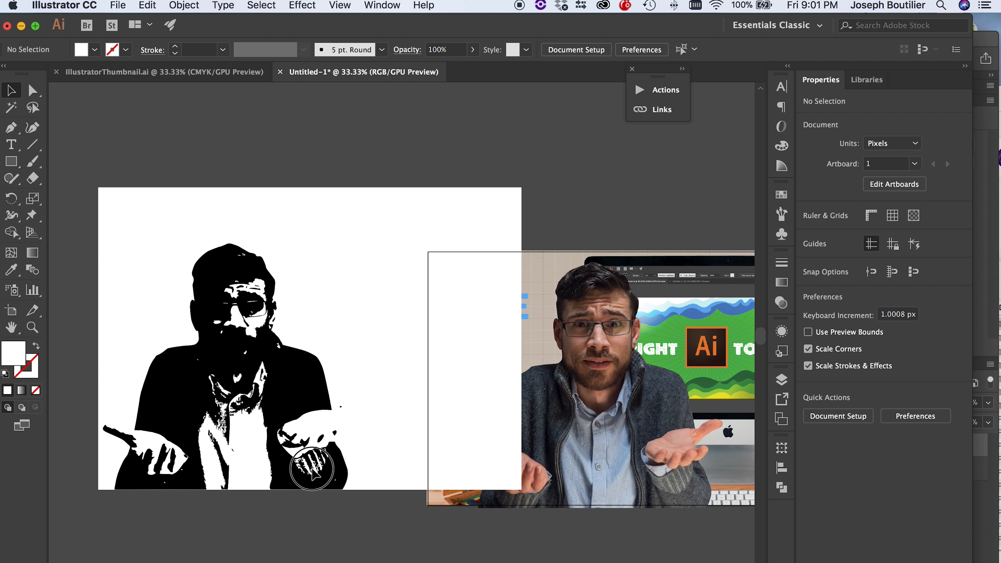
# Move a tiny black speck of the tracing slightly away from the man's raised hand
pyautogui.click(246, 425)
pyautogui.click(284, 552)
pyautogui.moveTo(341, 408); pyautogui.dragTo(359, 413)
pyautogui.click(415, 558)
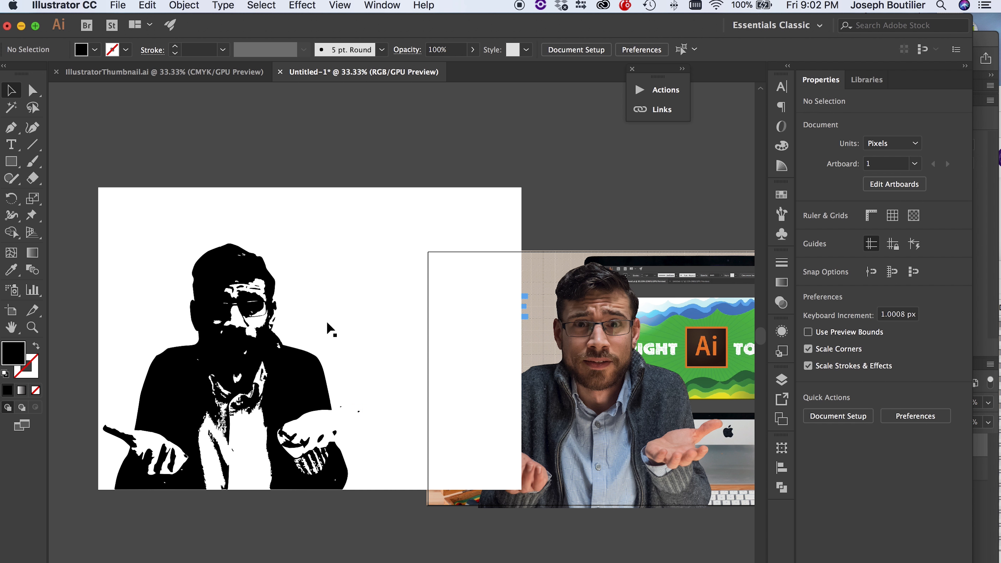
# Delete the large white background compound path from the traced artwork
pyautogui.moveTo(359, 374); pyautogui.dragTo(381, 331)
pyautogui.moveTo(397, 287); pyautogui.dragTo(374, 331)
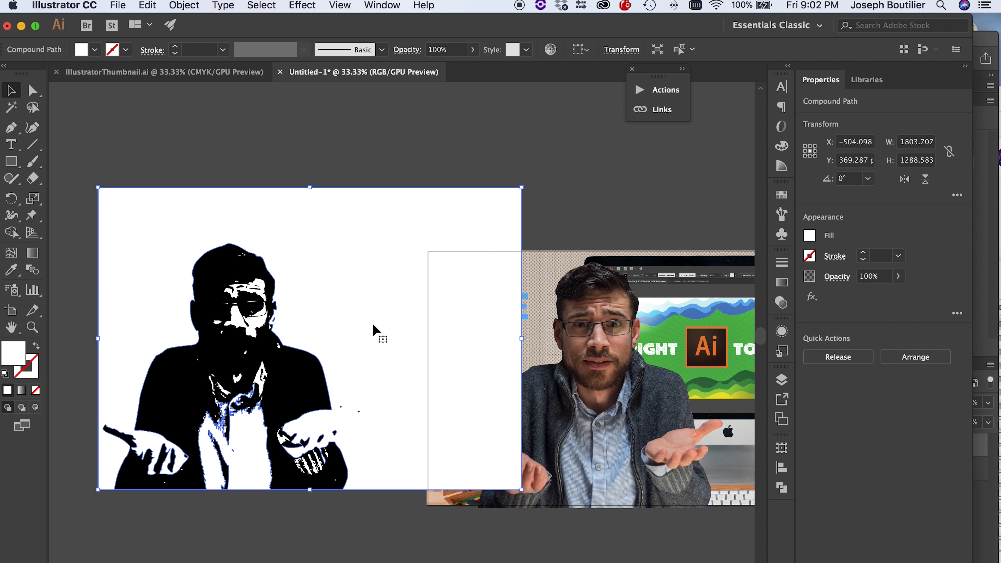
pyautogui.press('Delete')
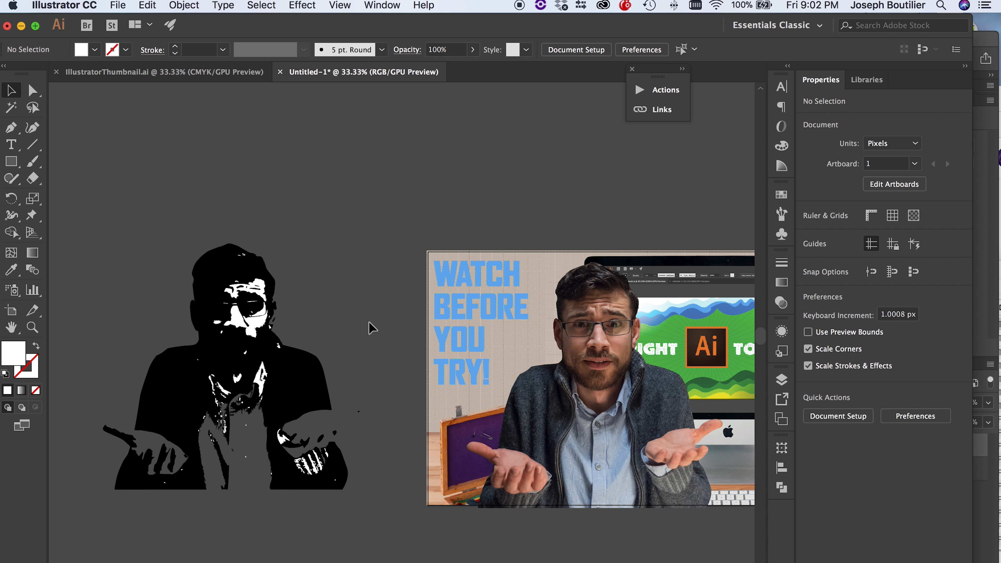
pyautogui.click(260, 336)
pyautogui.click(308, 300)
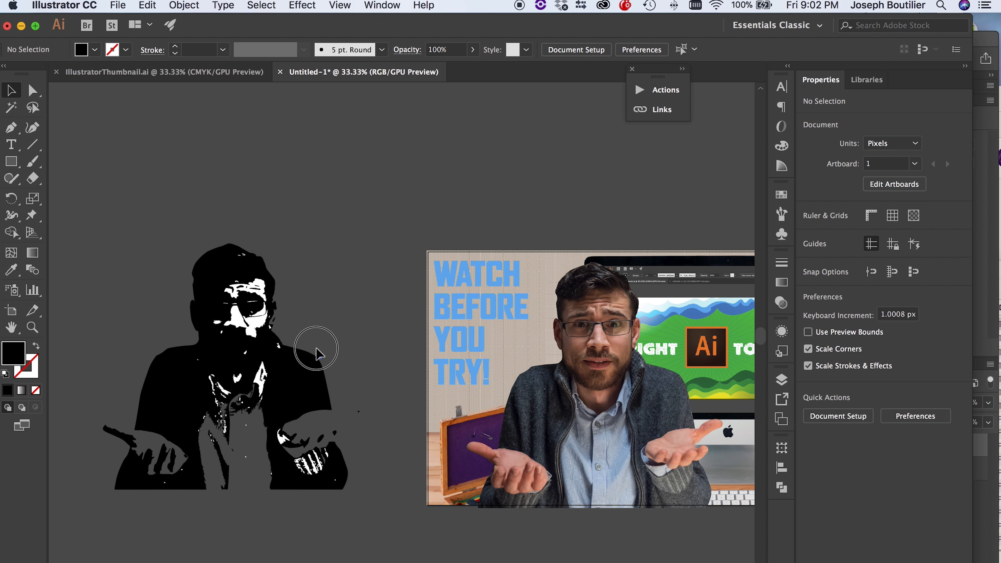
# Examine individual black and white pieces of the traced artwork, including the speck beside the hand and the one near the collar
pyautogui.click(312, 322)
pyautogui.click(321, 333)
pyautogui.moveTo(313, 322); pyautogui.dragTo(293, 453)
pyautogui.click(359, 413)
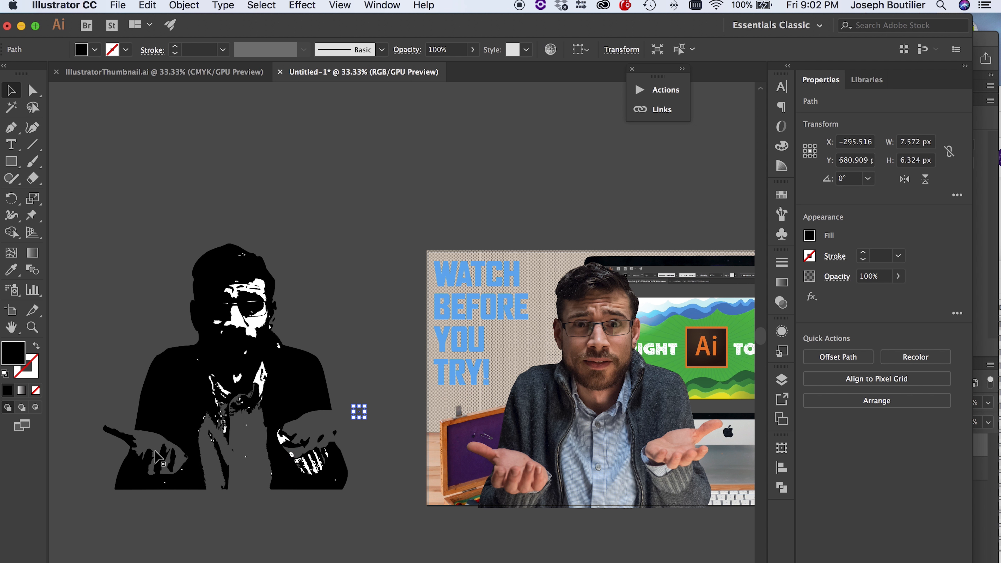
pyautogui.click(144, 444)
pyautogui.click(265, 342)
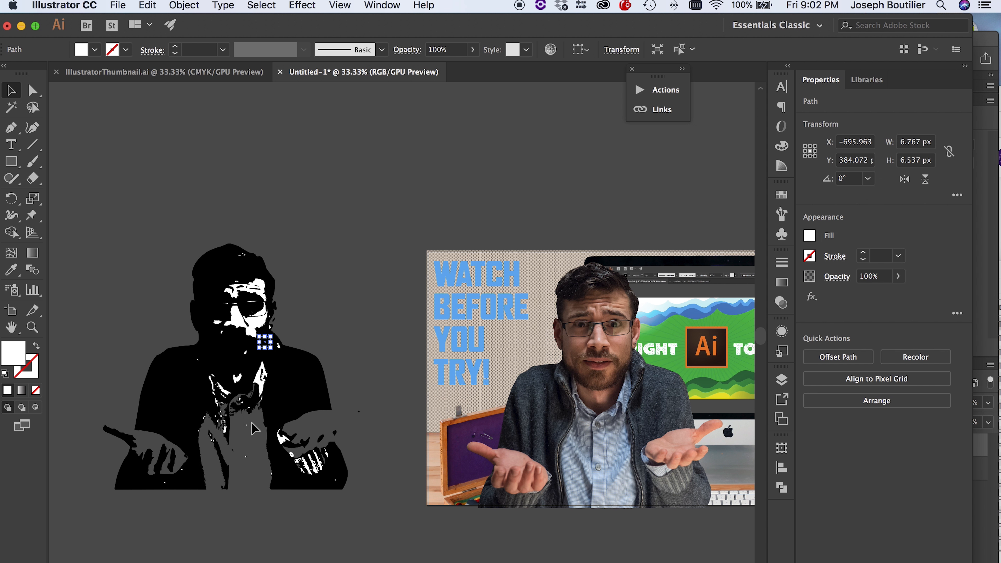
pyautogui.click(103, 157)
pyautogui.scroll(3, 103, 157)
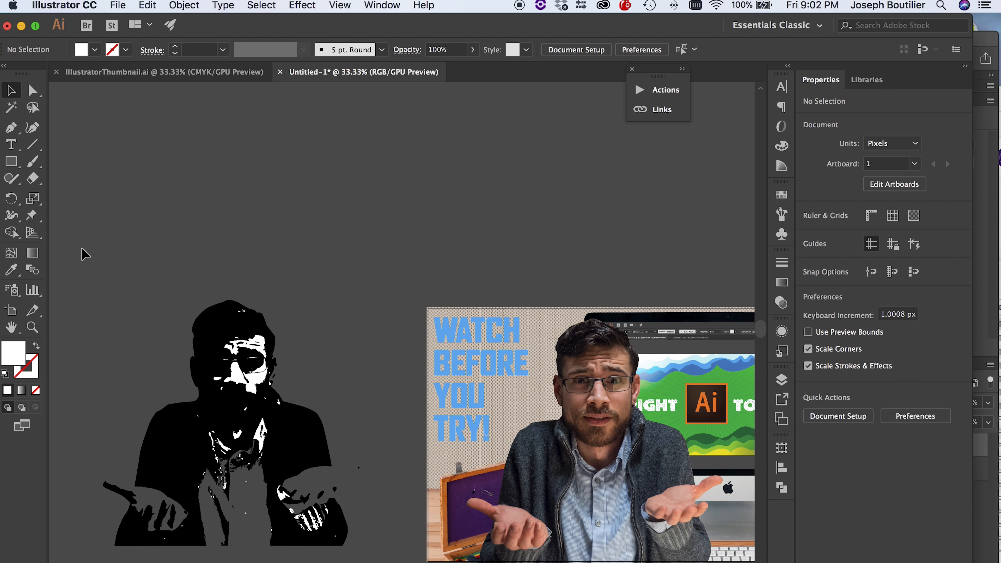
# Select every piece of the traced artwork and fill it all with magenta
pyautogui.moveTo(57, 233); pyautogui.dragTo(382, 559)
pyautogui.hscroll(-3, 105, 141)
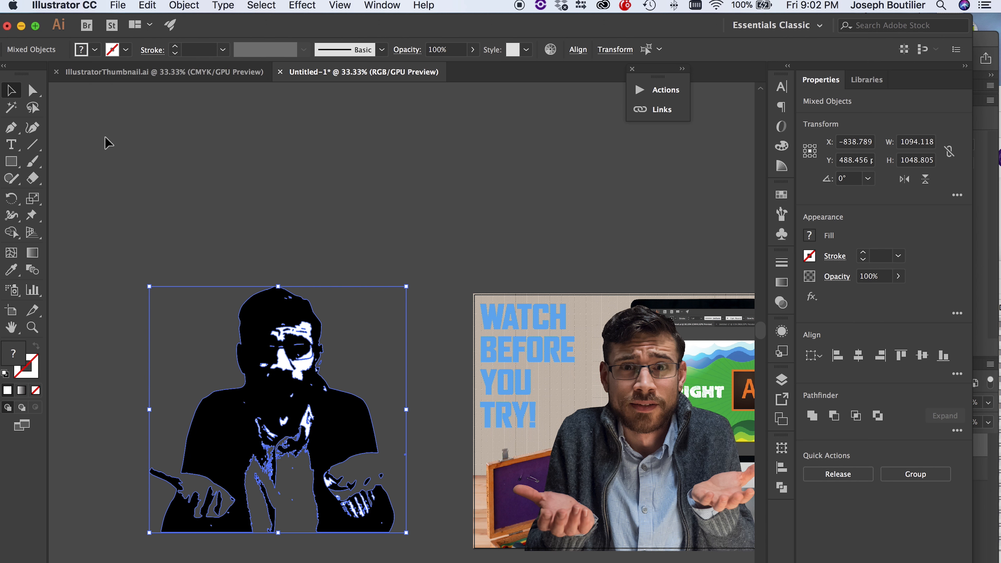
pyautogui.click(94, 50)
pyautogui.click(95, 50)
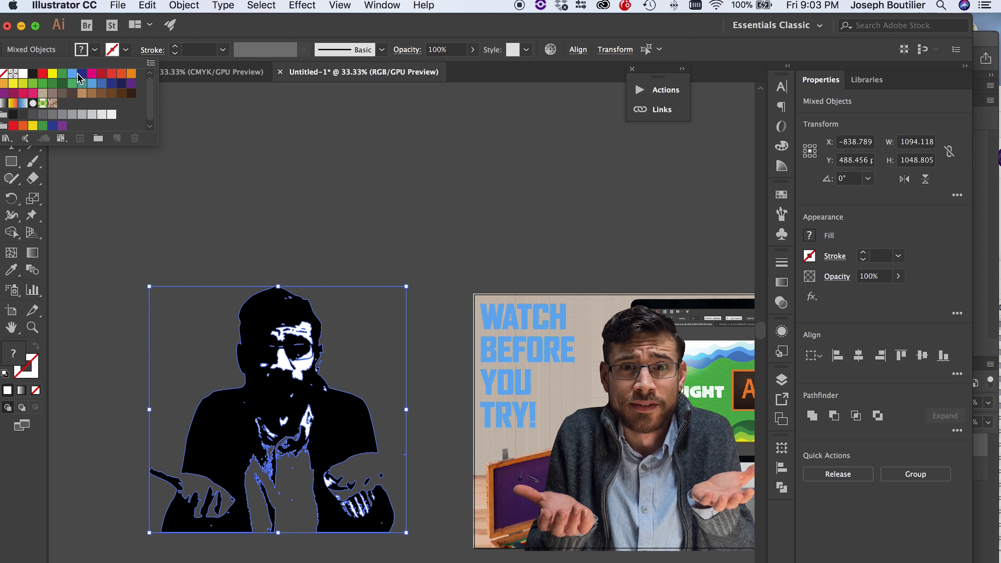
pyautogui.click(91, 73)
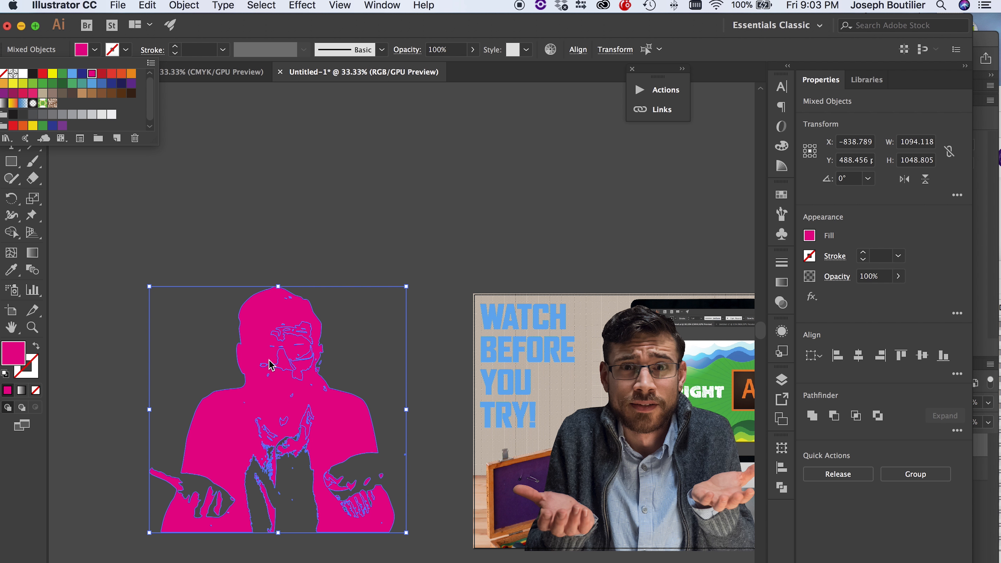
pyautogui.click(262, 336)
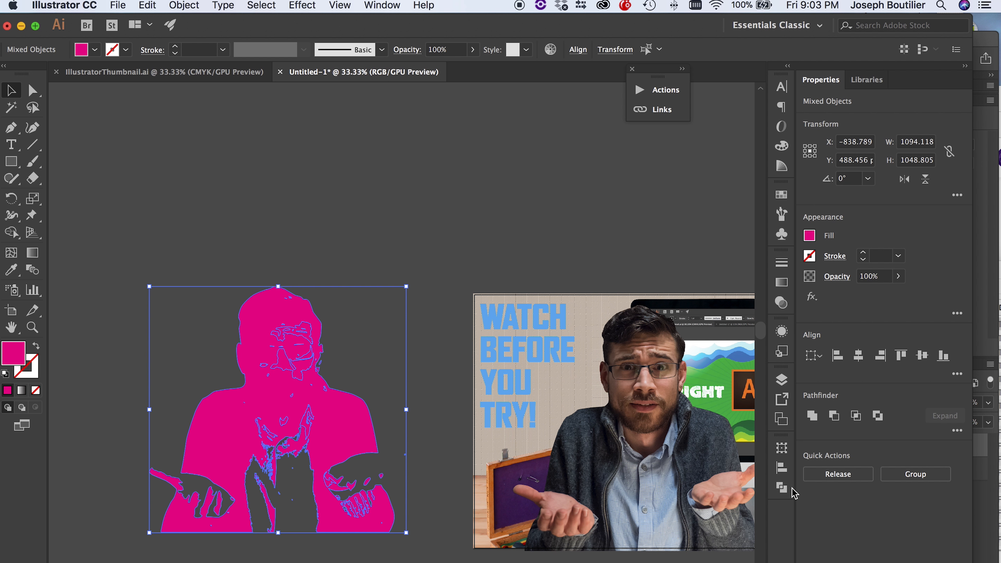
# Combine the magenta pieces with the Pathfinder Merge operation and deselect the result
pyautogui.click(361, 5)
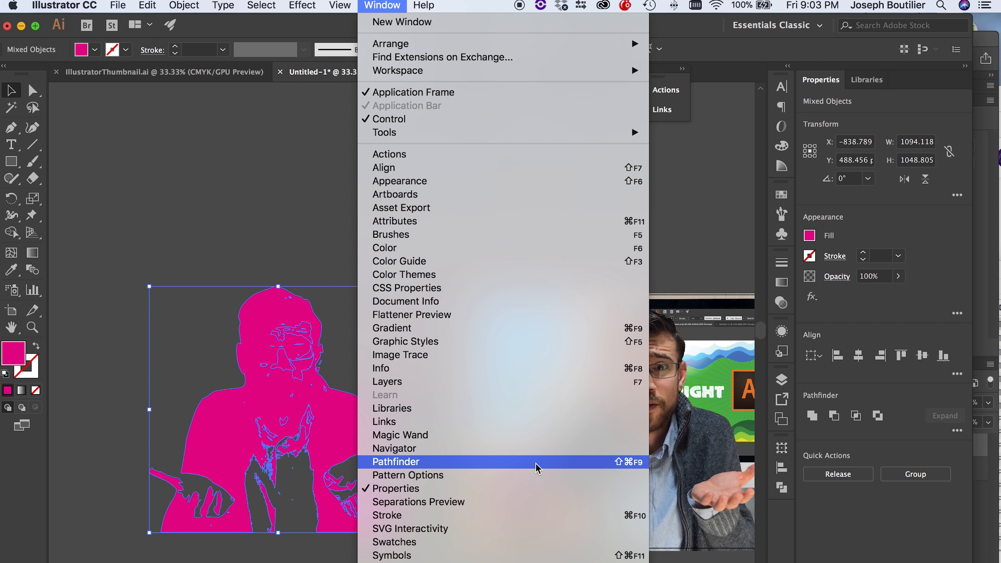
pyautogui.click(543, 469)
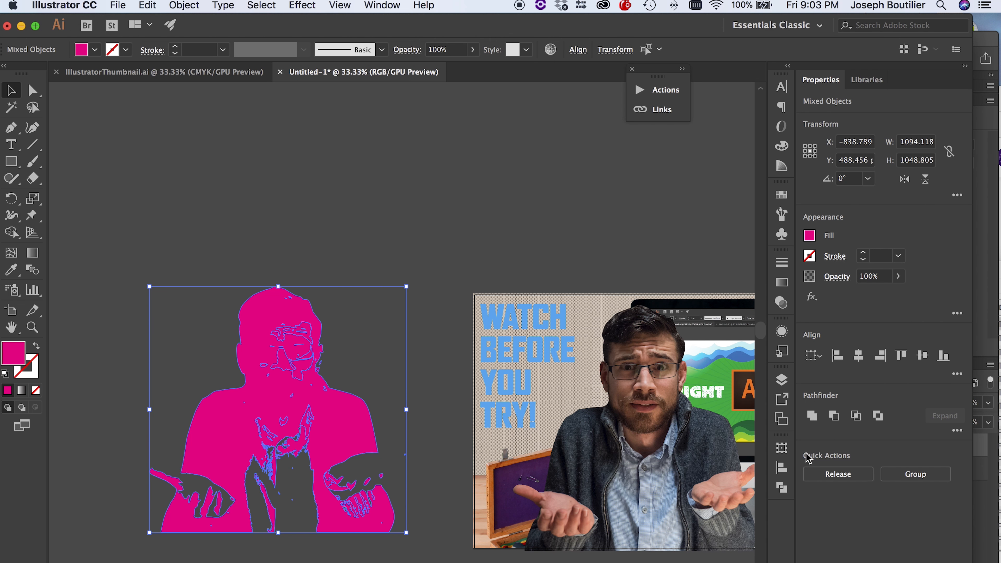
pyautogui.click(782, 491)
pyautogui.click(782, 492)
pyautogui.click(782, 490)
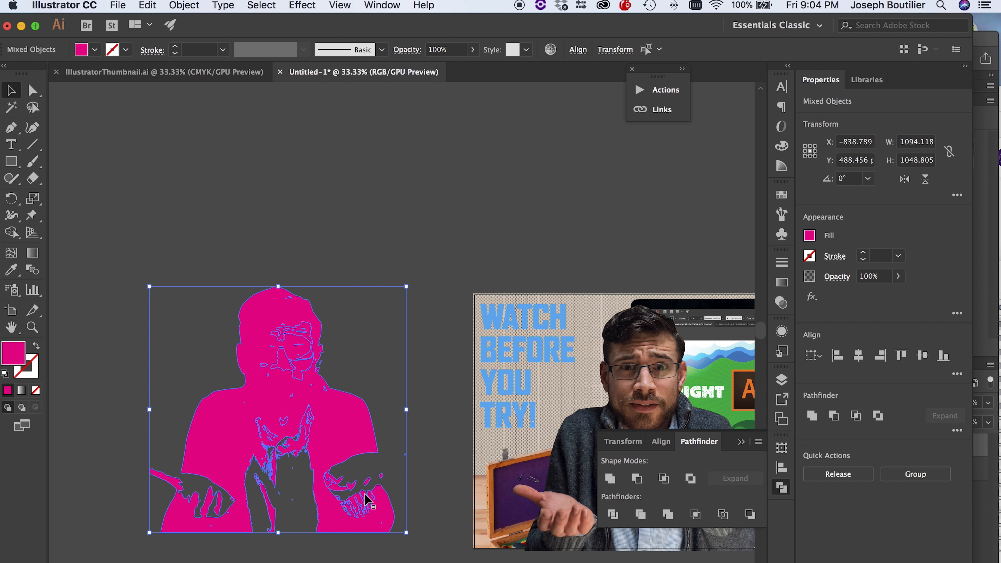
pyautogui.click(670, 519)
pyautogui.press('super+shift+a')
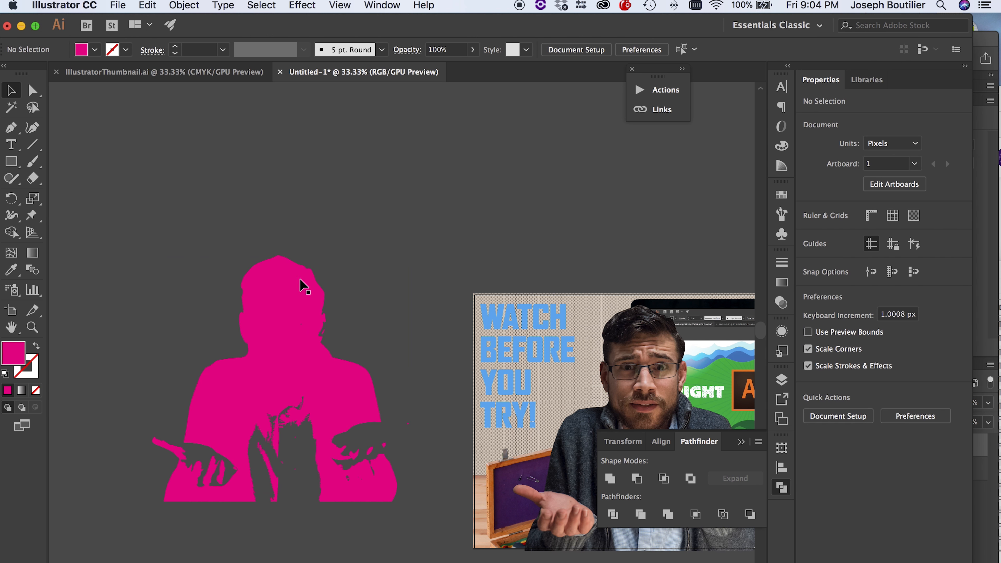
# Isolate the merged group and check the small stray magenta pieces in the shirt area
pyautogui.click(288, 304)
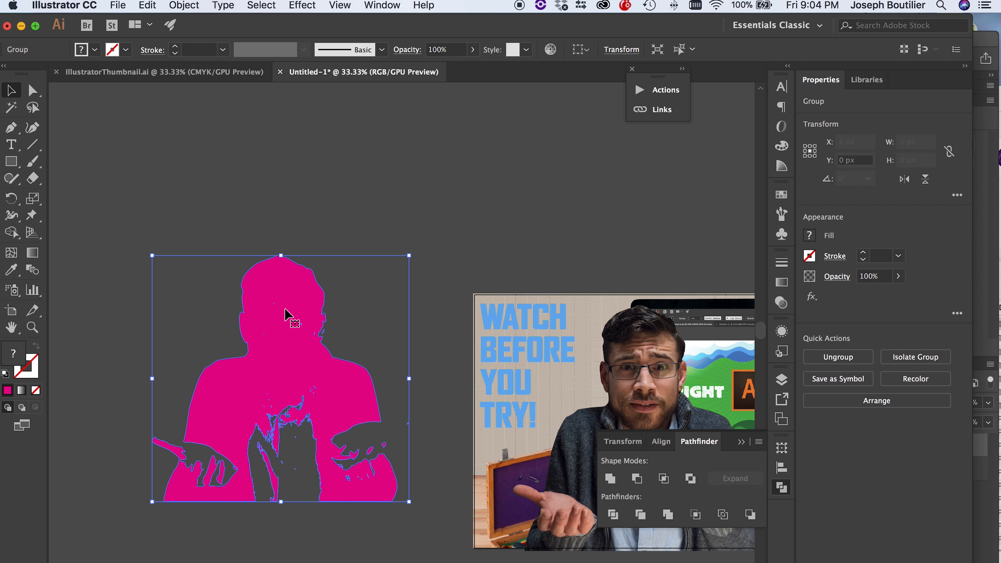
pyautogui.doubleClick(296, 477)
pyautogui.click(295, 471)
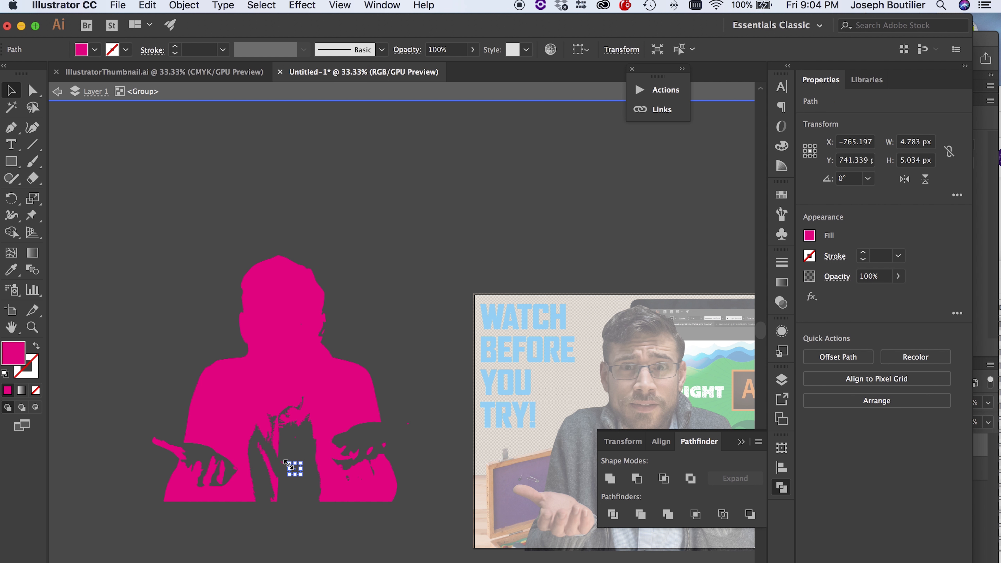
pyautogui.click(296, 436)
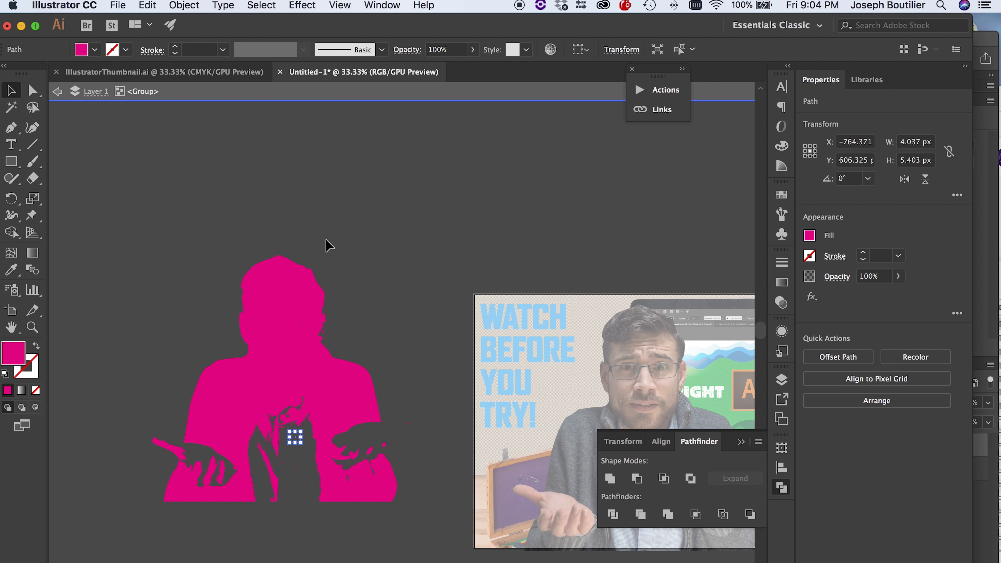
# Try the Pathfinder Trim operation on the main magenta silhouette, then undo it
pyautogui.click(319, 290)
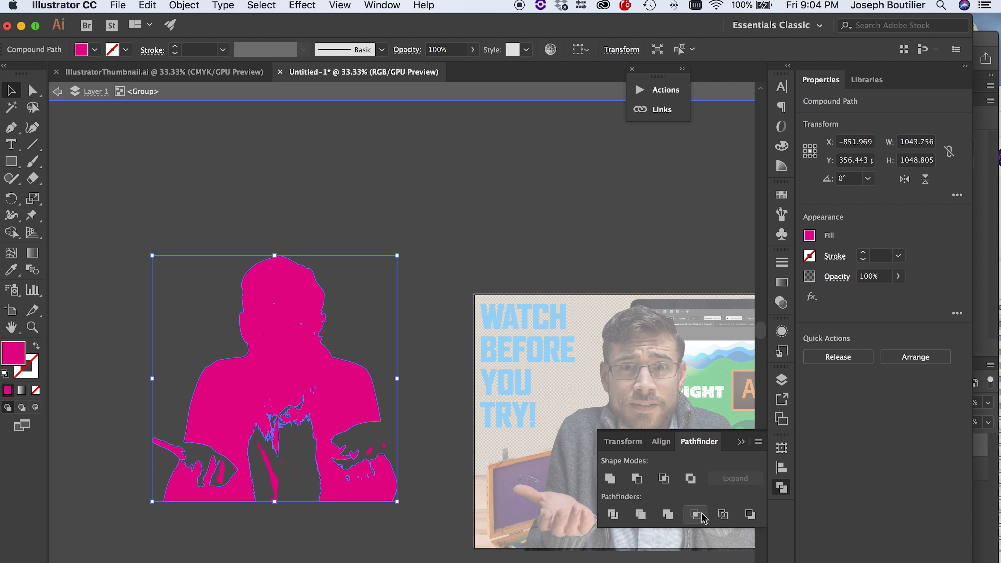
pyautogui.click(641, 514)
pyautogui.press('super+z')
# Move the main silhouette aside within the isolated group and delete all the small leftover pieces
pyautogui.click(385, 350)
pyautogui.moveTo(353, 390); pyautogui.dragTo(132, 214)
pyautogui.click(366, 322)
pyautogui.click(176, 286)
pyautogui.moveTo(176, 291); pyautogui.dragTo(434, 554)
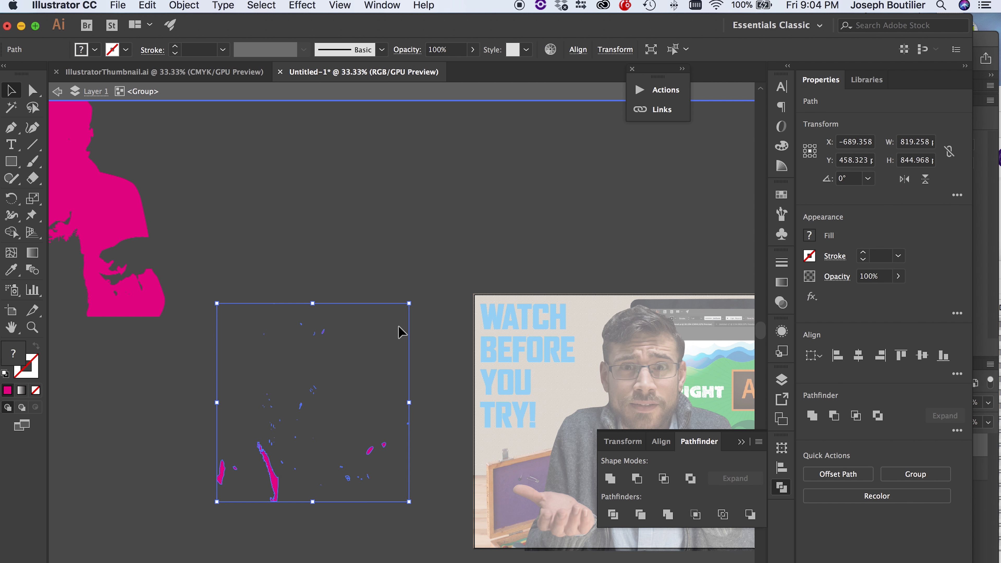
pyautogui.press('Delete')
# Leave group isolation and place the magenta silhouette over the man at about X 690 px, Y 560 px
pyautogui.moveTo(143, 230); pyautogui.dragTo(171, 249)
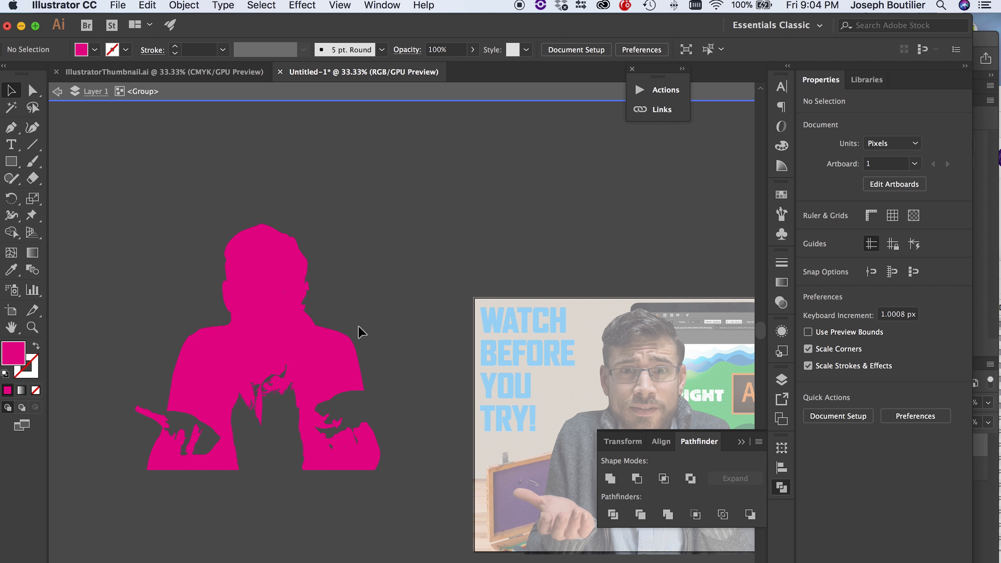
pyautogui.moveTo(353, 373); pyautogui.dragTo(421, 401)
pyautogui.click(412, 272)
pyautogui.hscroll(2, 351, 352)
pyautogui.scroll(-1, 351, 353)
pyautogui.moveTo(352, 357); pyautogui.dragTo(241, 355)
pyautogui.moveTo(242, 354); pyautogui.dragTo(232, 353)
pyautogui.moveTo(203, 339); pyautogui.dragTo(514, 396)
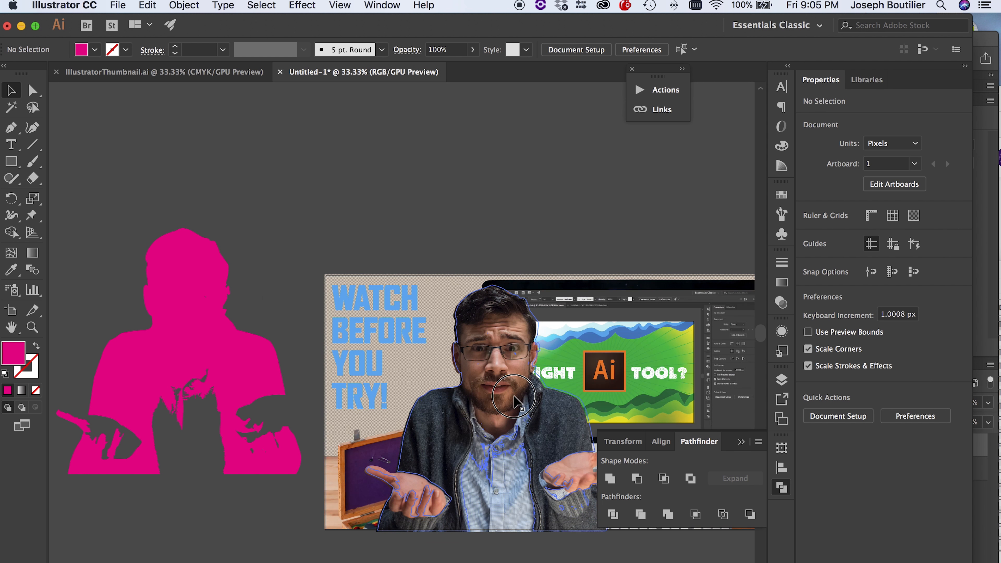
pyautogui.click(230, 353)
pyautogui.moveTo(532, 410); pyautogui.dragTo(538, 412)
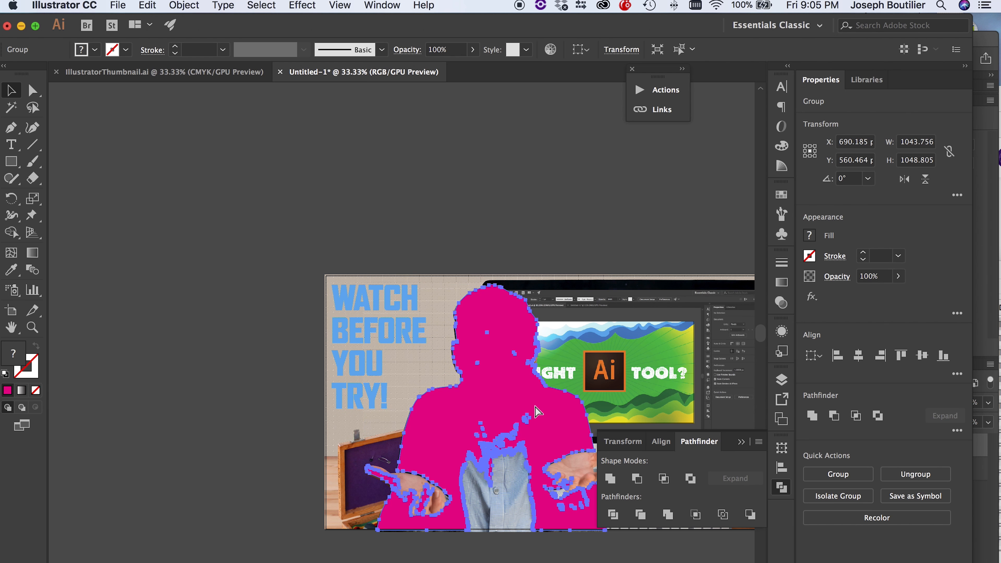
# Send the silhouette behind the man's photo and nudge it left to about X 683 px
pyautogui.press('super+[')
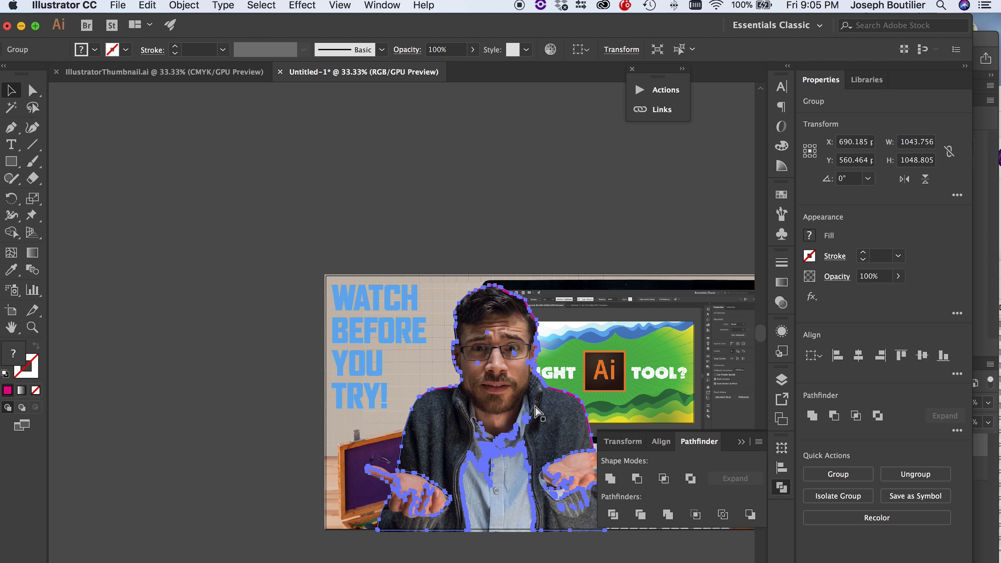
pyautogui.press('Left')
pyautogui.press('Left')
pyautogui.press('Left')
pyautogui.press('Left')
pyautogui.press('Left')
pyautogui.press('Left')
pyautogui.press('Left')
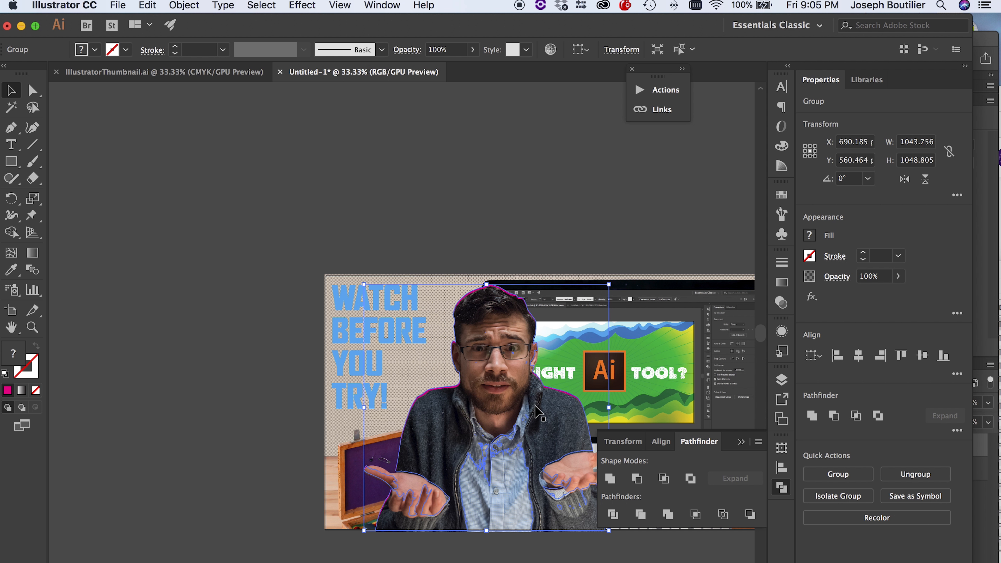
# Move the man's photo aside and give the silhouette a white fill and a white stroke
pyautogui.click(528, 406)
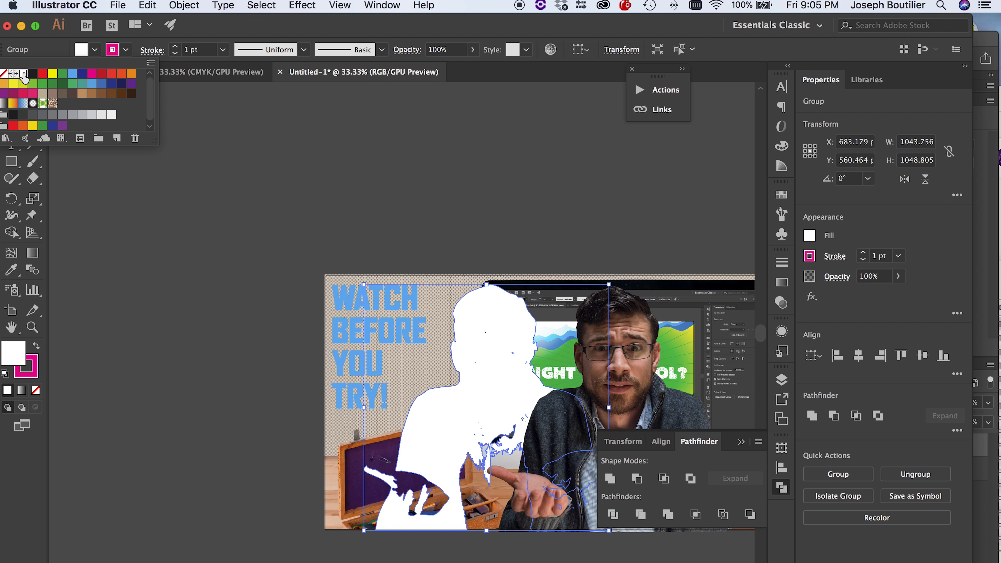
pyautogui.click(33, 73)
pyautogui.click(126, 51)
pyautogui.click(125, 51)
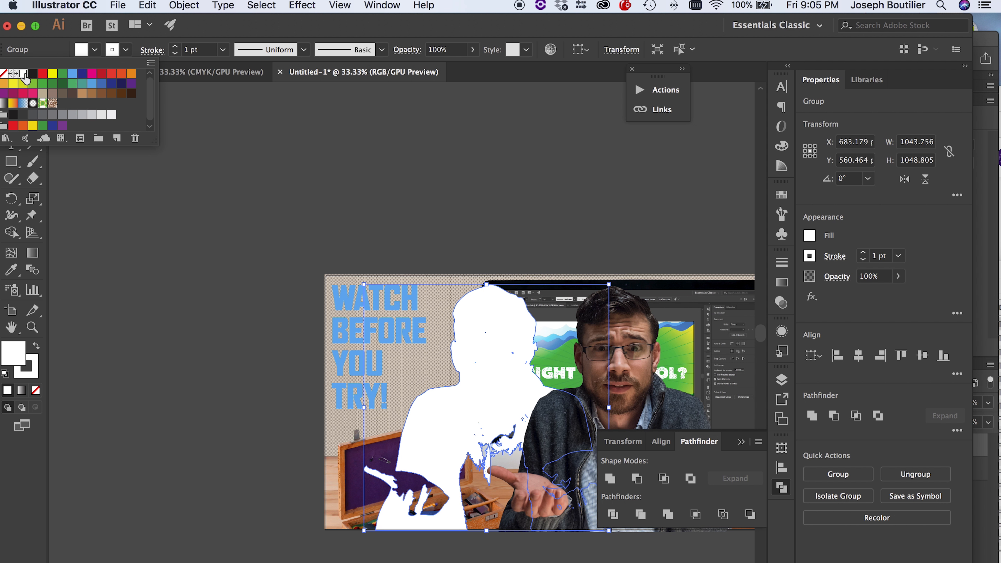
# Thicken the silhouette's stroke to 44 pt and move the man's photo back over it
pyautogui.click(174, 46)
pyautogui.click(174, 46)
pyautogui.click(173, 47)
pyautogui.click(174, 46)
pyautogui.click(173, 46)
pyautogui.click(173, 46)
pyautogui.click(173, 46)
pyautogui.click(174, 46)
pyautogui.click(173, 46)
pyautogui.click(174, 46)
pyautogui.click(174, 46)
pyautogui.click(174, 46)
pyautogui.click(174, 46)
pyautogui.click(173, 46)
pyautogui.click(174, 46)
pyautogui.moveTo(604, 383); pyautogui.dragTo(480, 379)
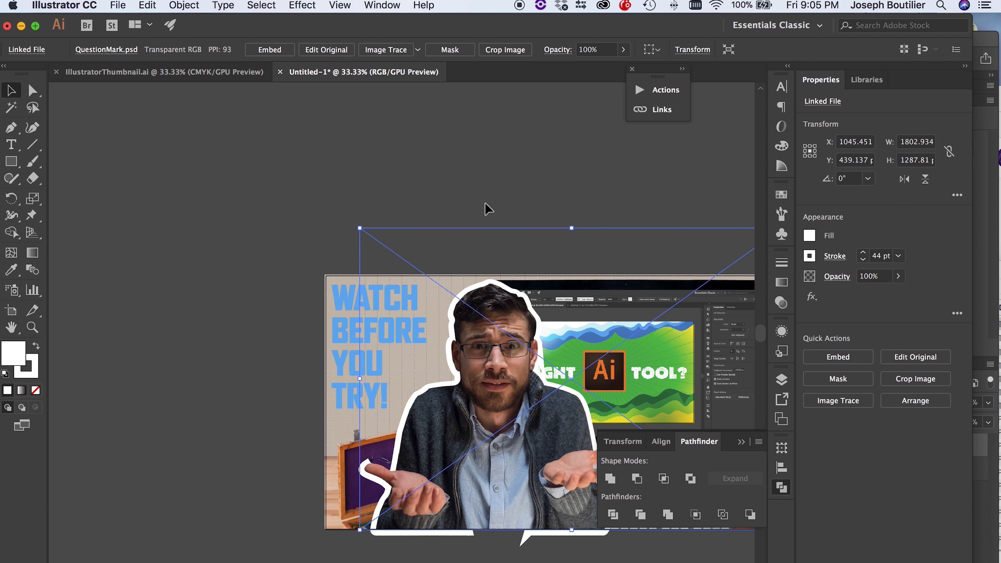
pyautogui.click(477, 192)
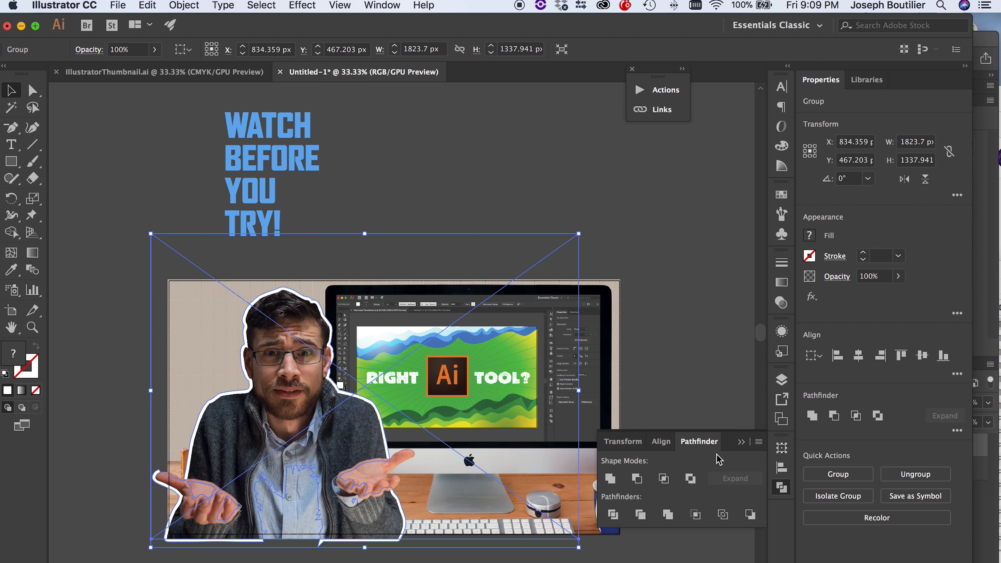
# Swap the Pathfinder options for the layer list and create a second layer above Layer 1
pyautogui.click(741, 444)
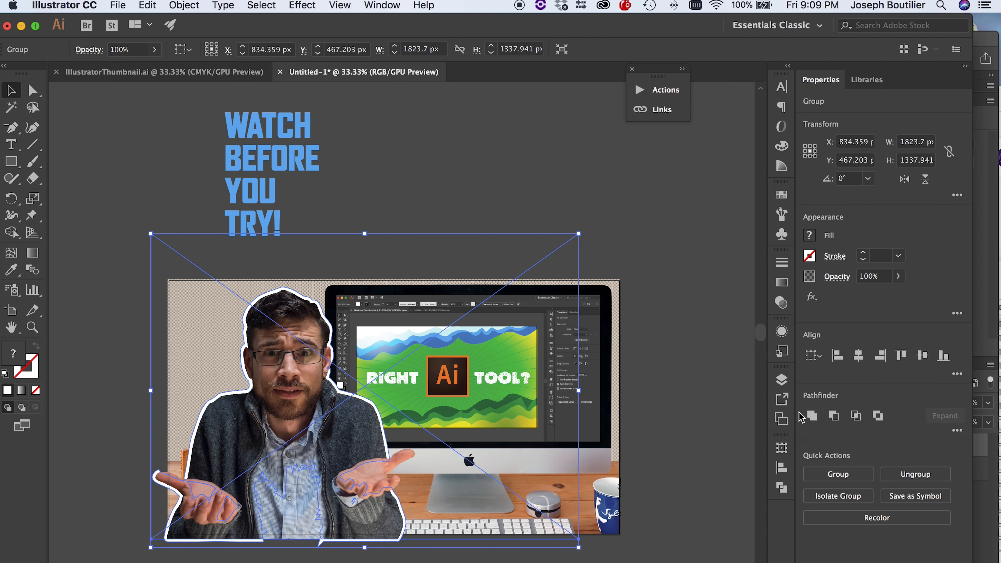
pyautogui.click(782, 380)
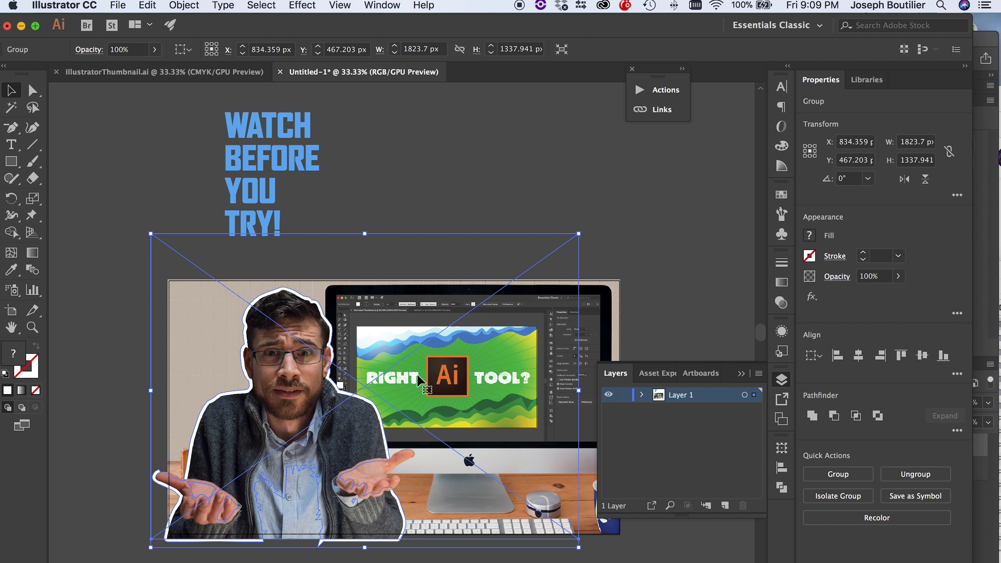
pyautogui.click(596, 233)
pyautogui.click(544, 283)
pyautogui.click(602, 314)
pyautogui.click(568, 281)
pyautogui.click(725, 506)
# Rename Layer 1 as Background
pyautogui.click(664, 409)
pyautogui.click(564, 327)
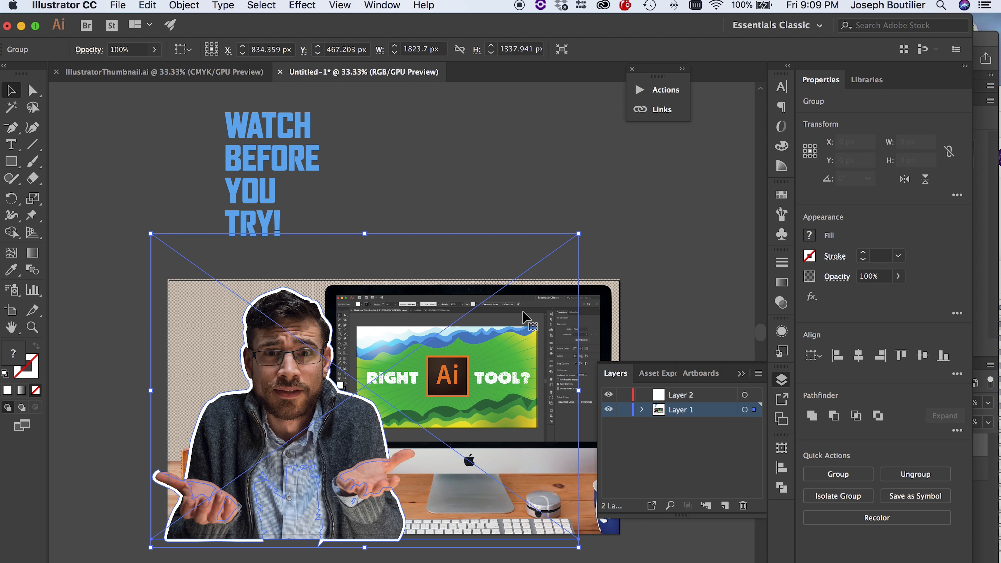
pyautogui.doubleClick(682, 411)
pyautogui.write('Backgr')
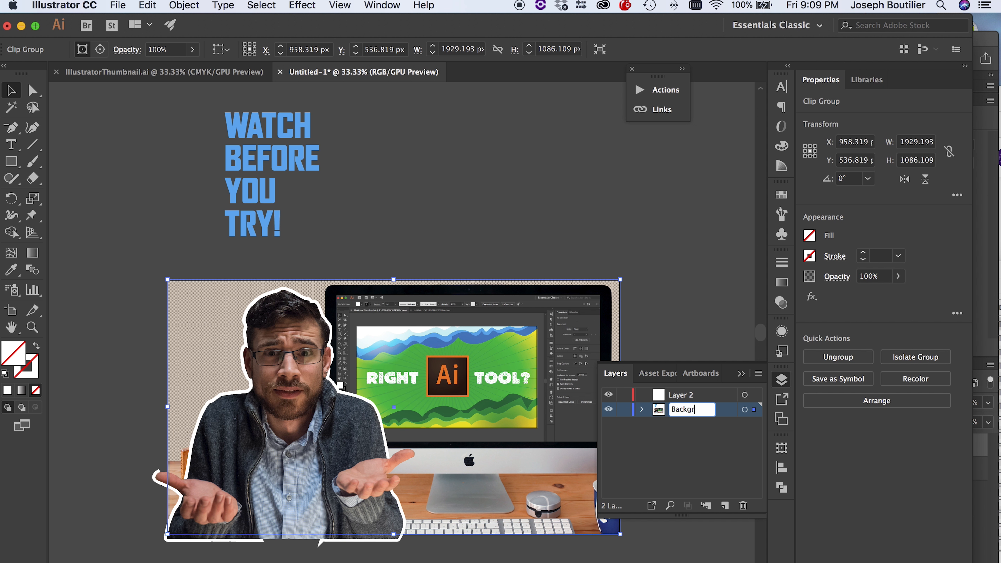
pyautogui.press('Return')
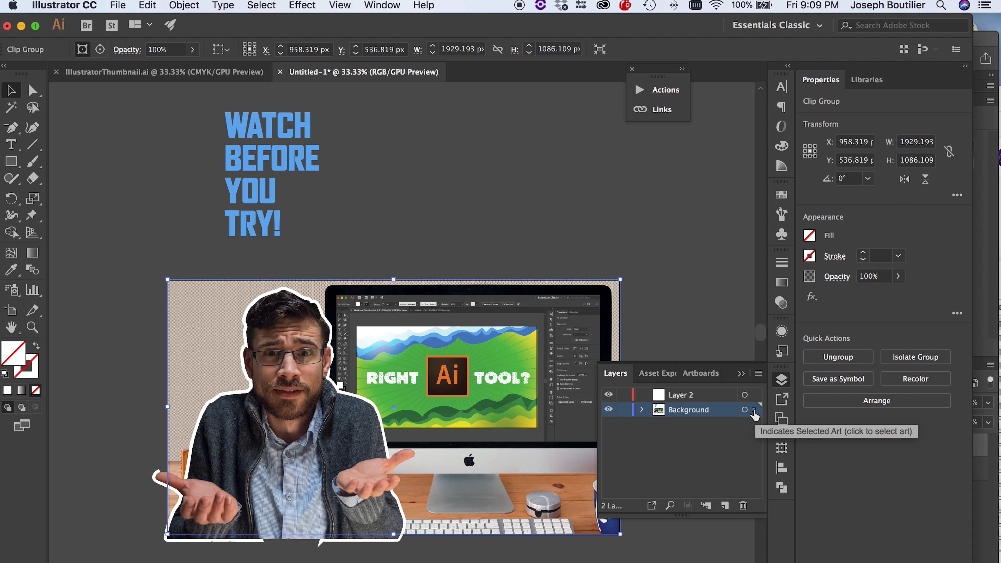
# Move the selected artwork of the man and his white outline from the Background layer to Layer 2
pyautogui.click(754, 410)
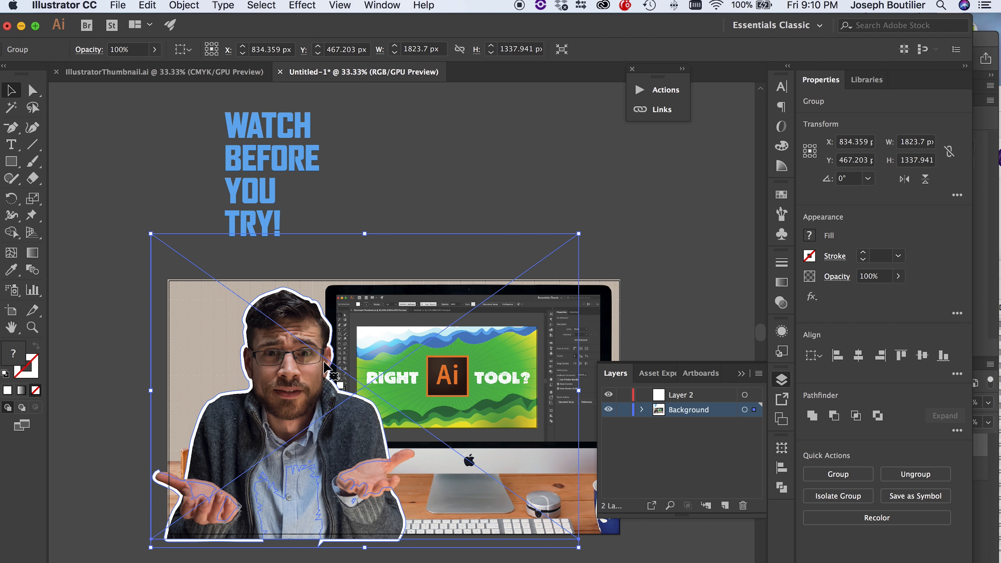
pyautogui.click(754, 410)
pyautogui.moveTo(754, 411); pyautogui.dragTo(755, 399)
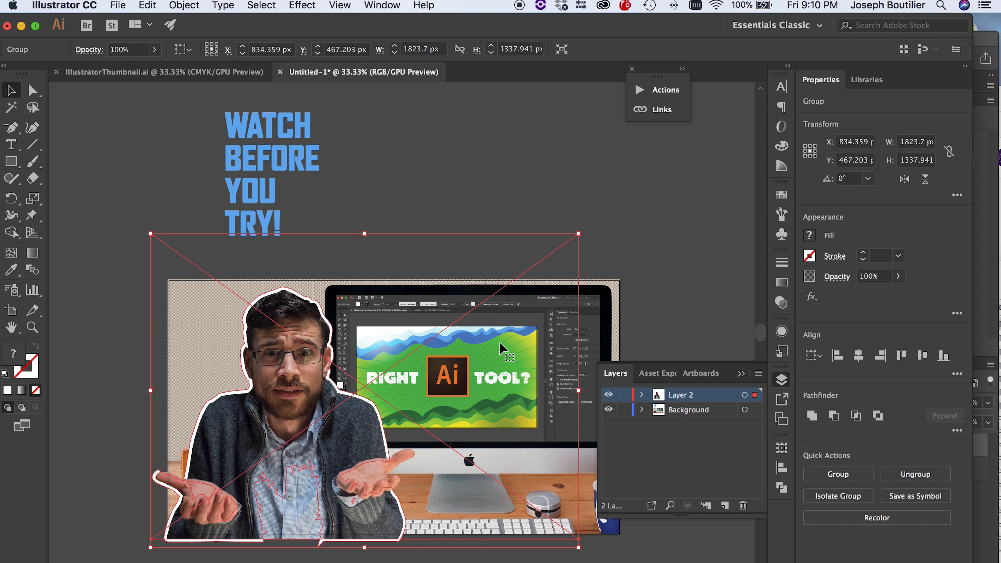
# Rename Layer 2, which holds the man and his outline, as Characters
pyautogui.click(750, 415)
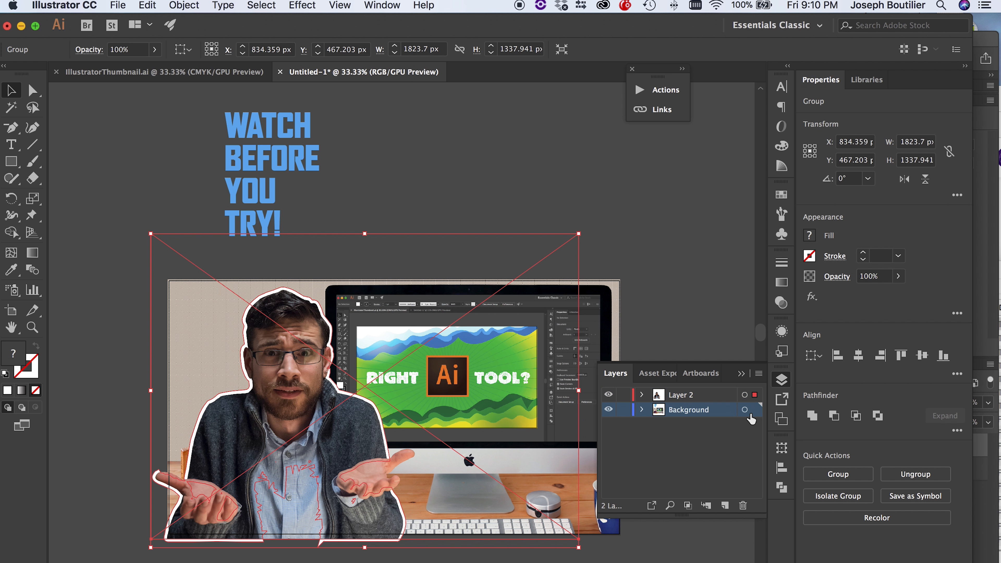
pyautogui.click(702, 395)
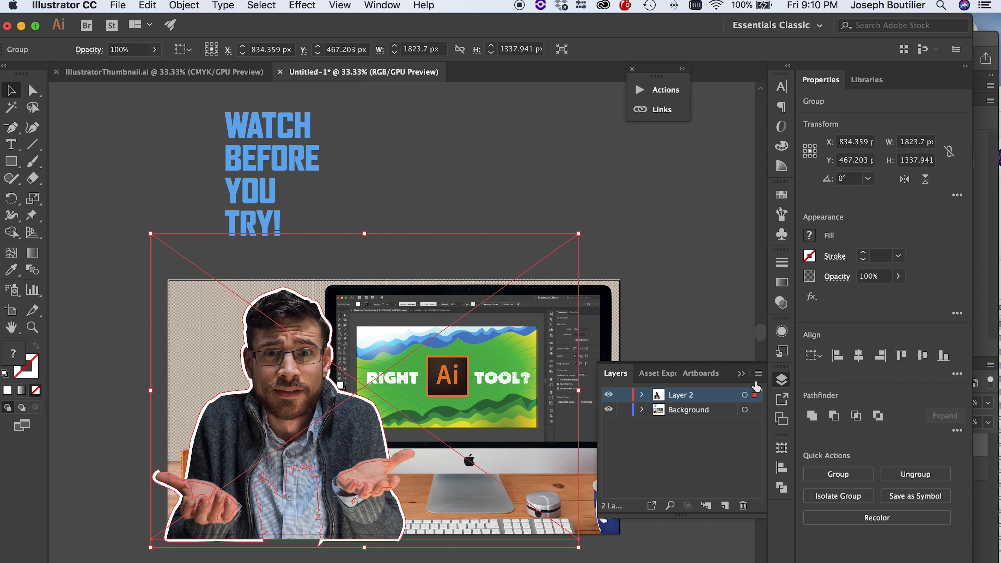
pyautogui.doubleClick(683, 395)
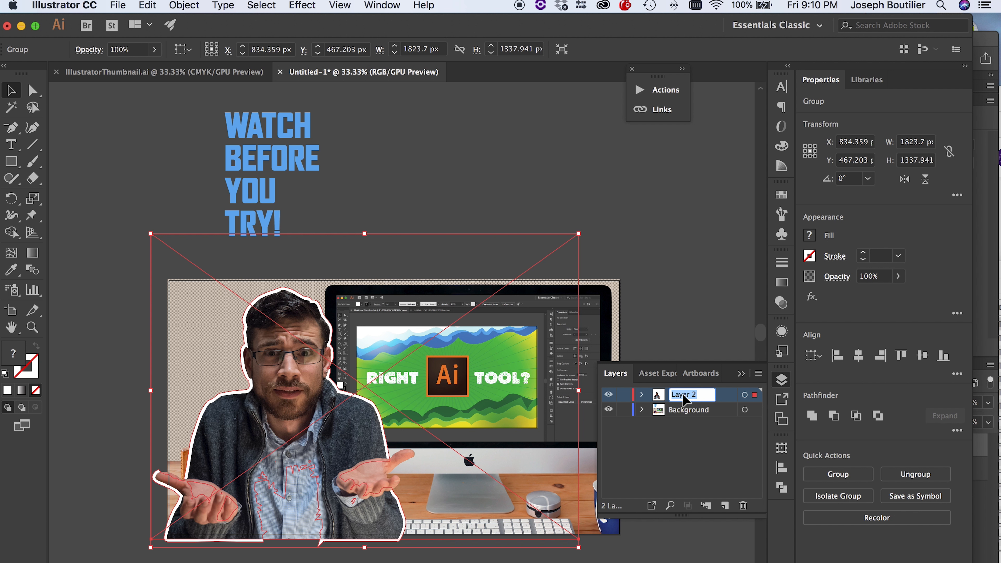
pyautogui.write('Characters')
pyautogui.press('Return')
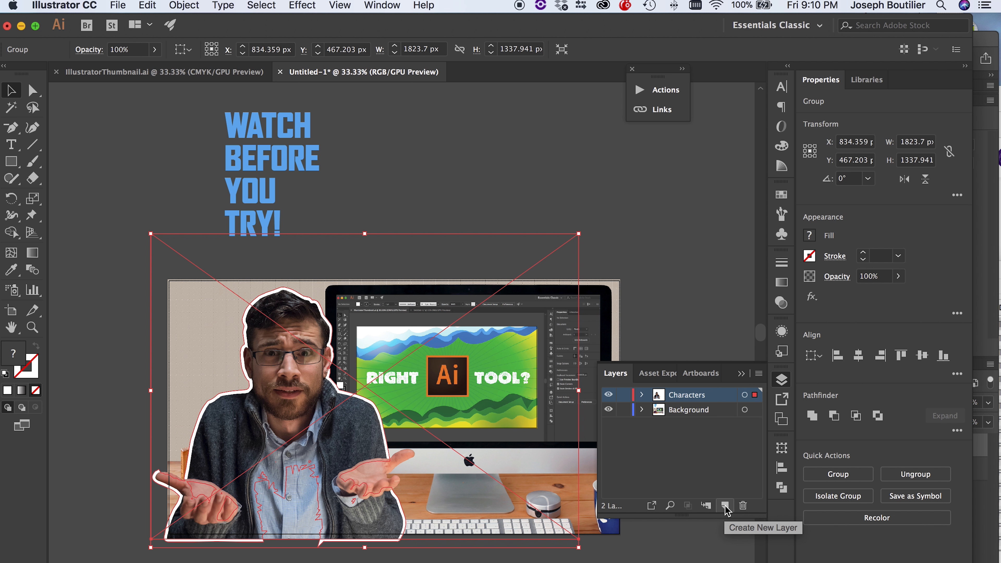
# Create a new layer above Characters and name it Text
pyautogui.click(726, 507)
pyautogui.doubleClick(684, 396)
pyautogui.write('Text')
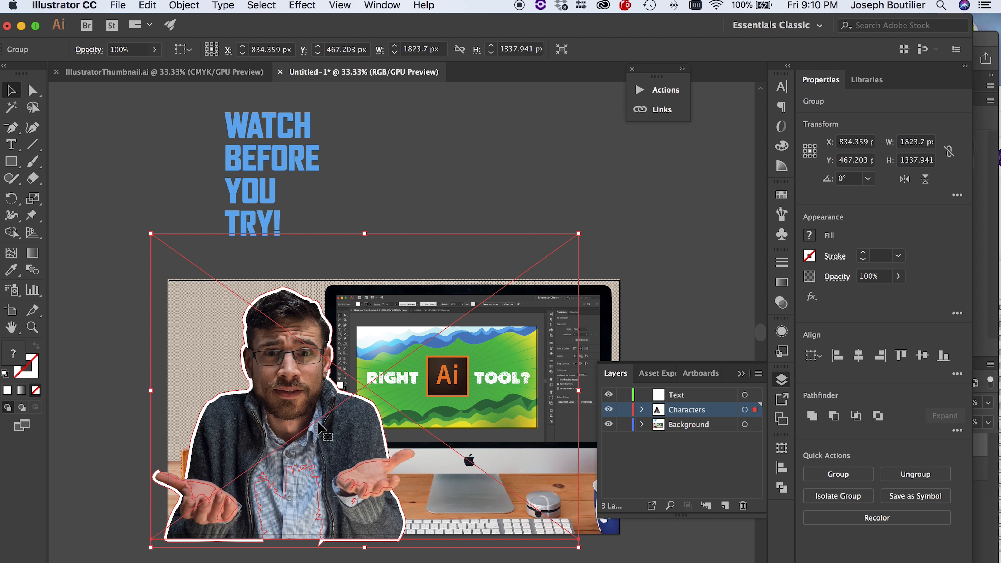
pyautogui.click(712, 304)
pyautogui.click(333, 433)
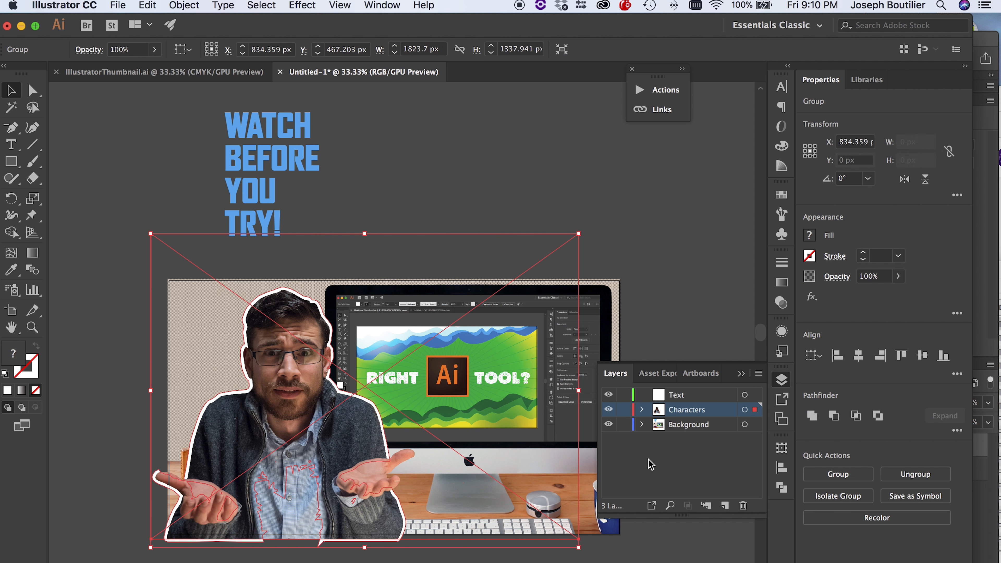
# Lock the Characters layer and move the blue WATCH BEFORE YOU TRY! caption down onto the thumbnail
pyautogui.click(624, 410)
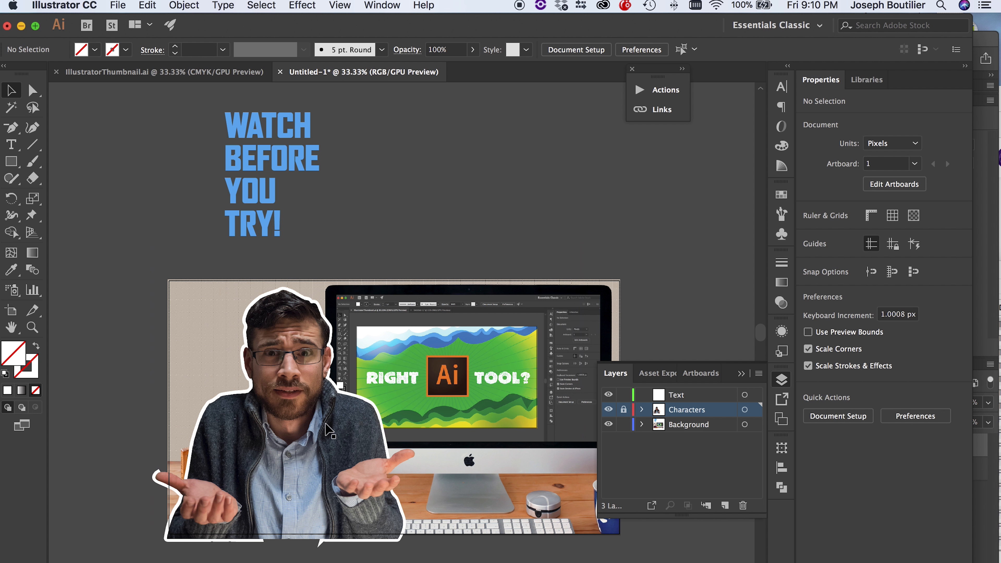
pyautogui.click(331, 432)
pyautogui.moveTo(262, 172); pyautogui.dragTo(394, 325)
# Try moving the background picture behind the locked man, and undo the moves
pyautogui.click(321, 477)
pyautogui.click(348, 352)
pyautogui.moveTo(305, 472); pyautogui.dragTo(212, 433)
pyautogui.moveTo(232, 464); pyautogui.dragTo(320, 476)
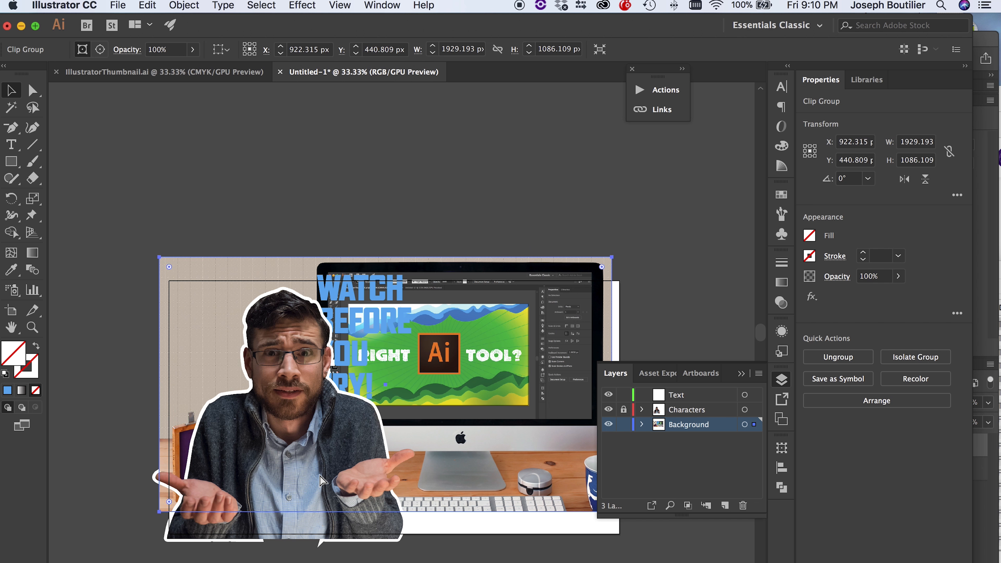
pyautogui.press('super+z')
pyautogui.press('super+z')
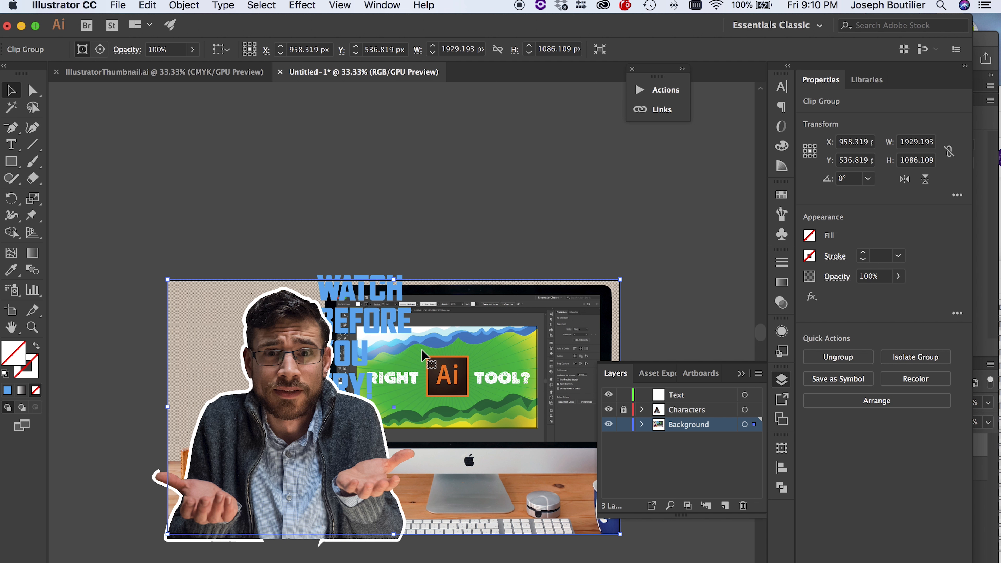
# Place the WATCH BEFORE YOU TRY! caption in the thumbnail's upper-left corner and transfer it to the Text layer
pyautogui.click(497, 233)
pyautogui.moveTo(385, 326); pyautogui.dragTo(203, 335)
pyautogui.click(243, 247)
pyautogui.click(238, 382)
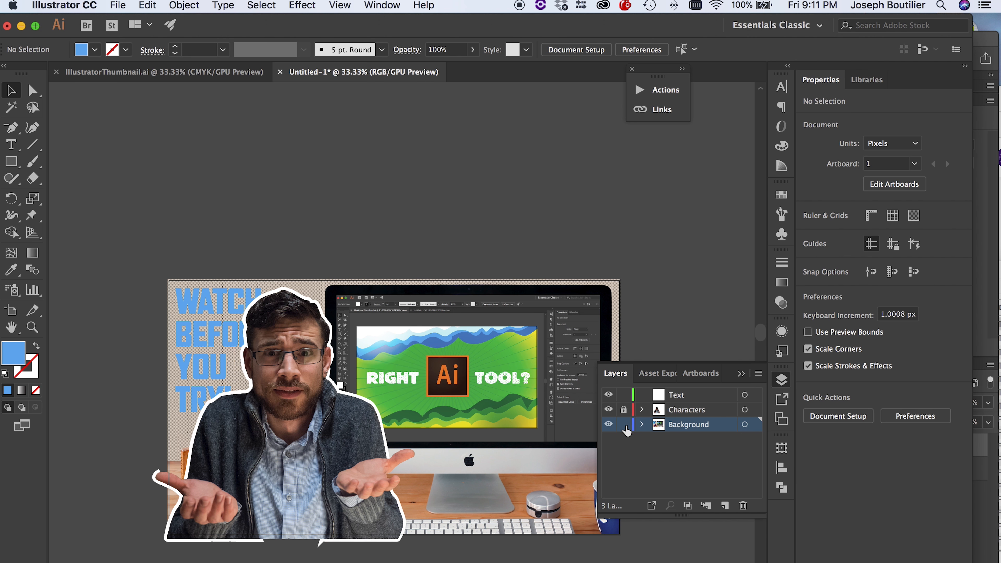
pyautogui.click(197, 326)
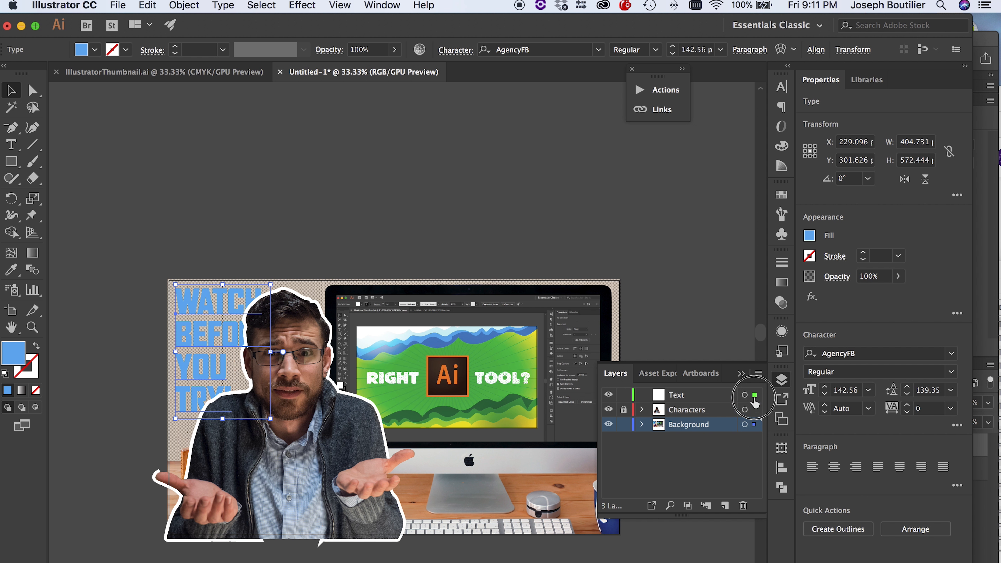
pyautogui.click(367, 334)
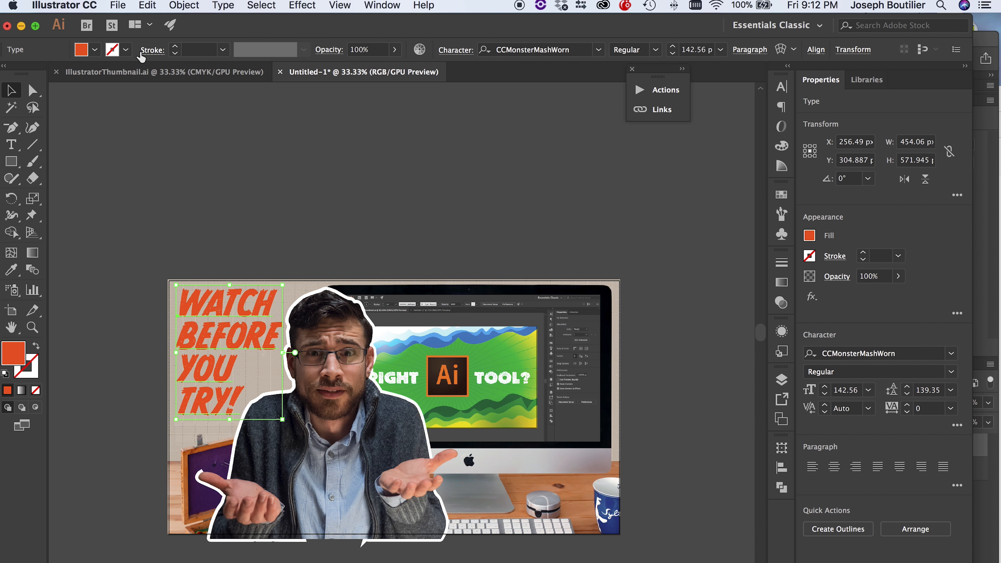
# Give the orange caption a yellow 4 pt stroke
pyautogui.click(126, 50)
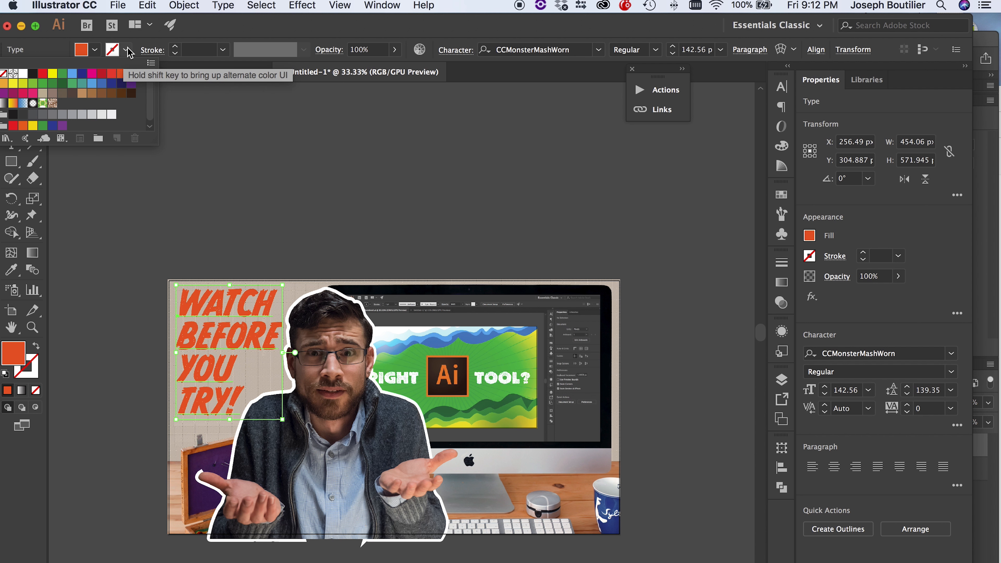
pyautogui.click(52, 75)
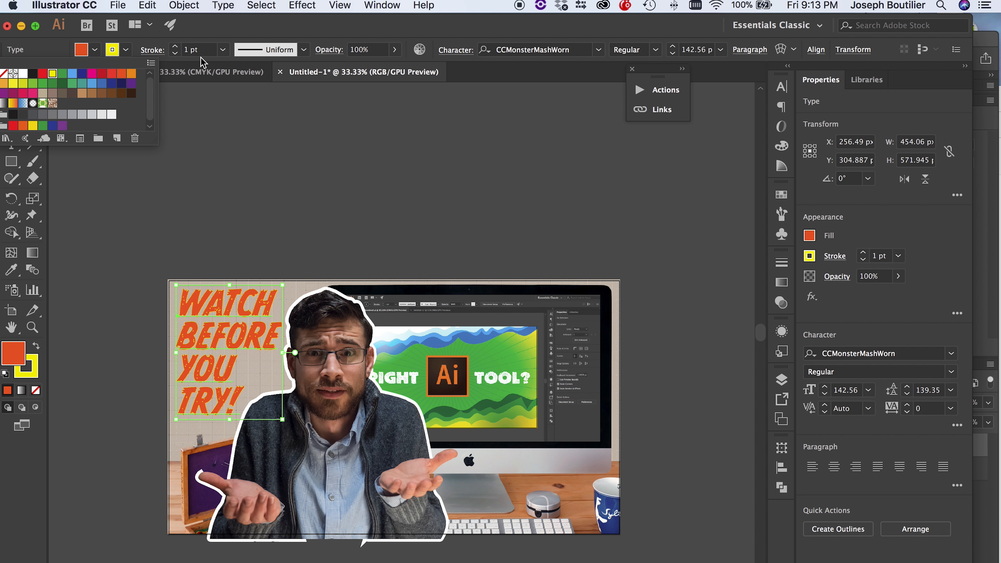
pyautogui.click(175, 46)
pyautogui.click(175, 46)
pyautogui.click(175, 46)
pyautogui.click(175, 46)
pyautogui.click(228, 175)
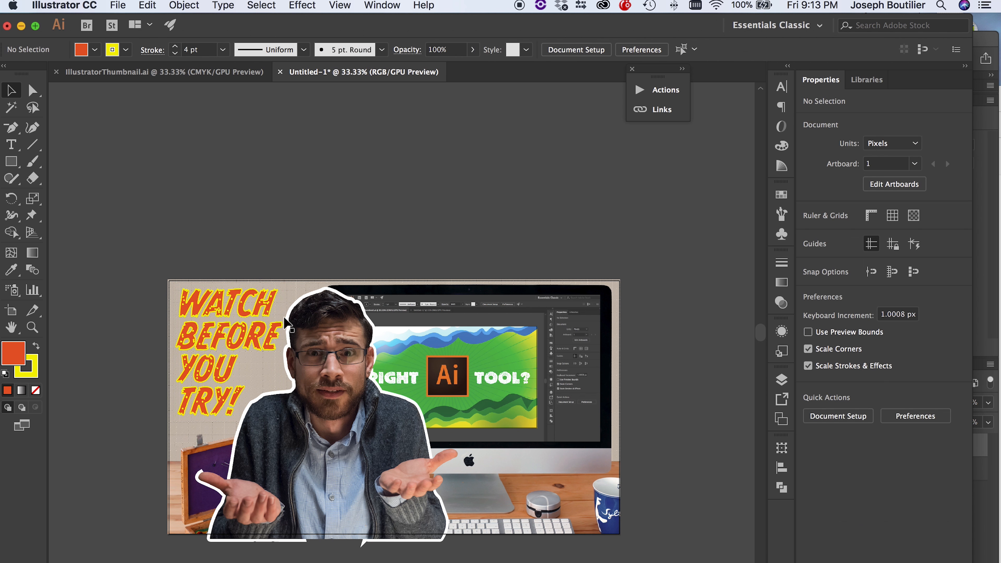
# Lay a copy of the outlined caption slightly offset over the orange original and fill it yellow
pyautogui.click(233, 308)
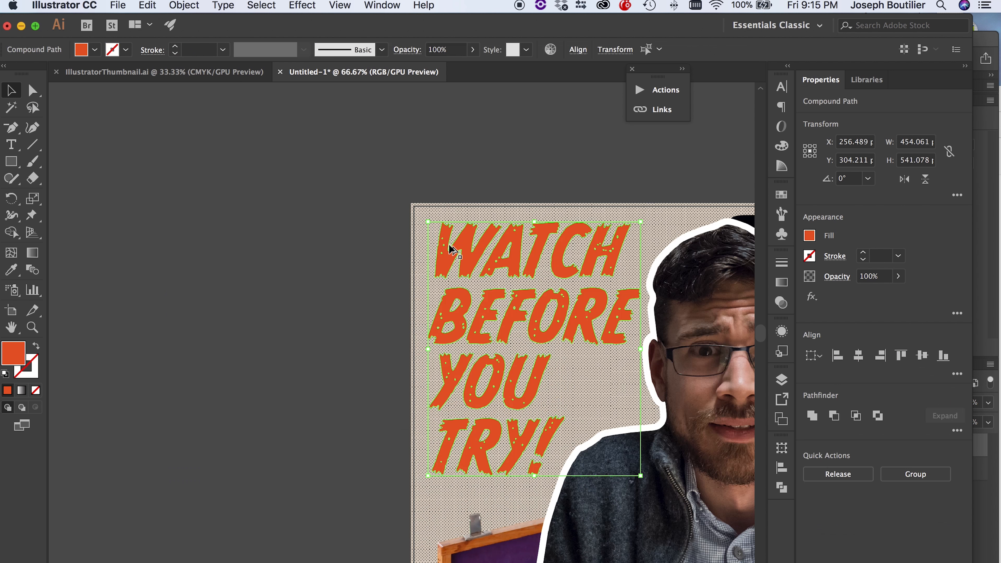
pyautogui.moveTo(422, 251); pyautogui.dragTo(142, 254)
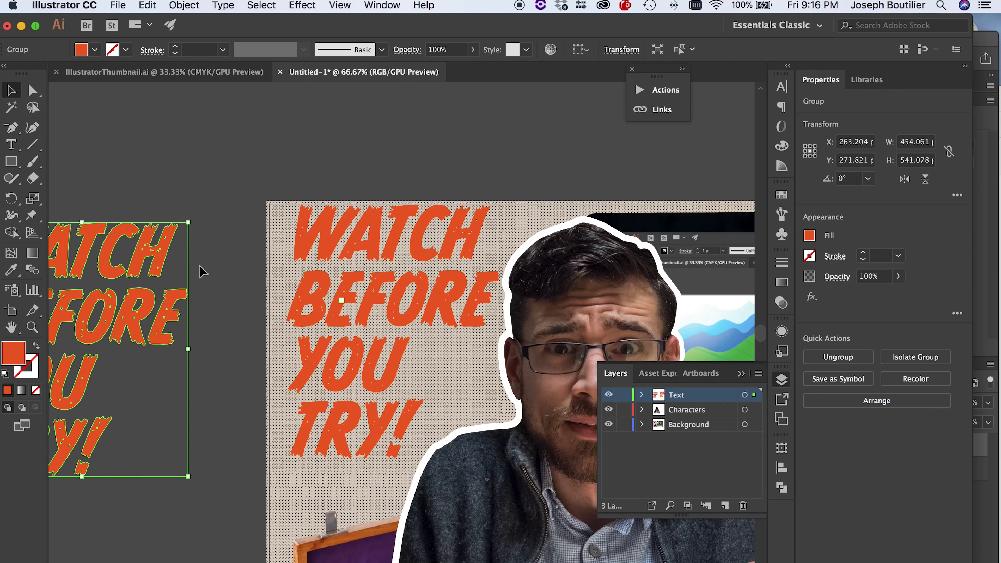
pyautogui.moveTo(146, 256); pyautogui.dragTo(459, 240)
pyautogui.click(95, 49)
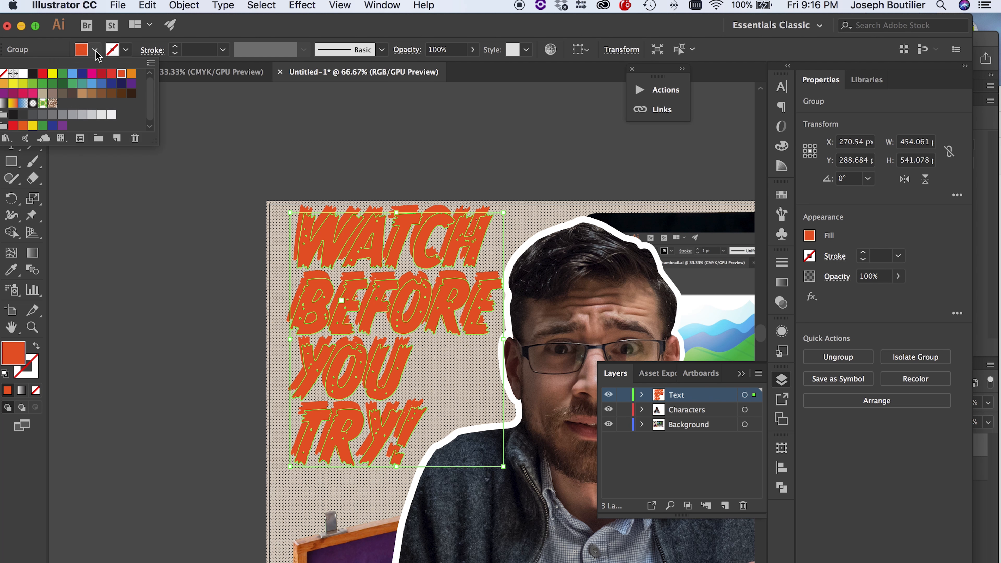
pyautogui.click(55, 76)
pyautogui.click(344, 130)
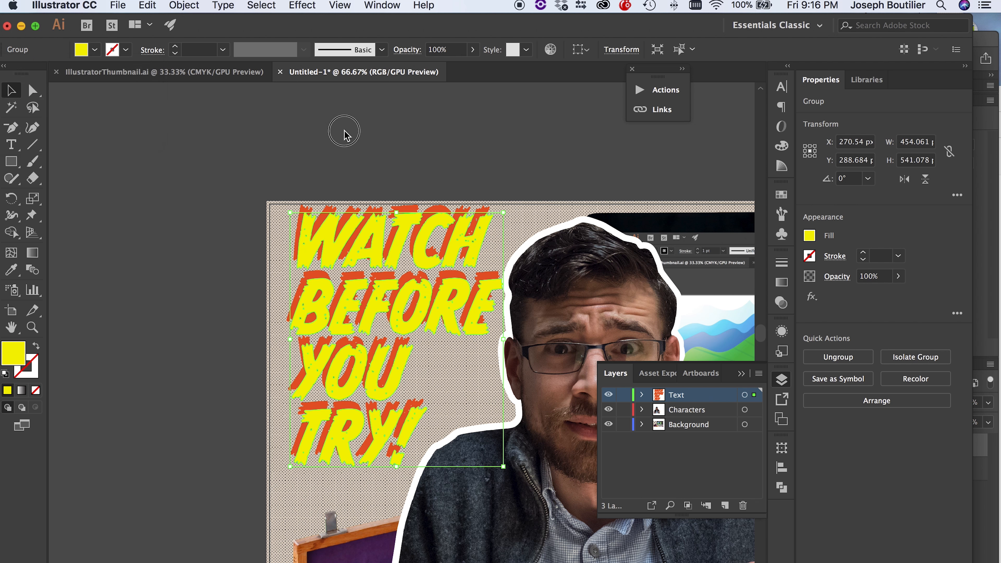
pyautogui.click(392, 155)
pyautogui.click(203, 332)
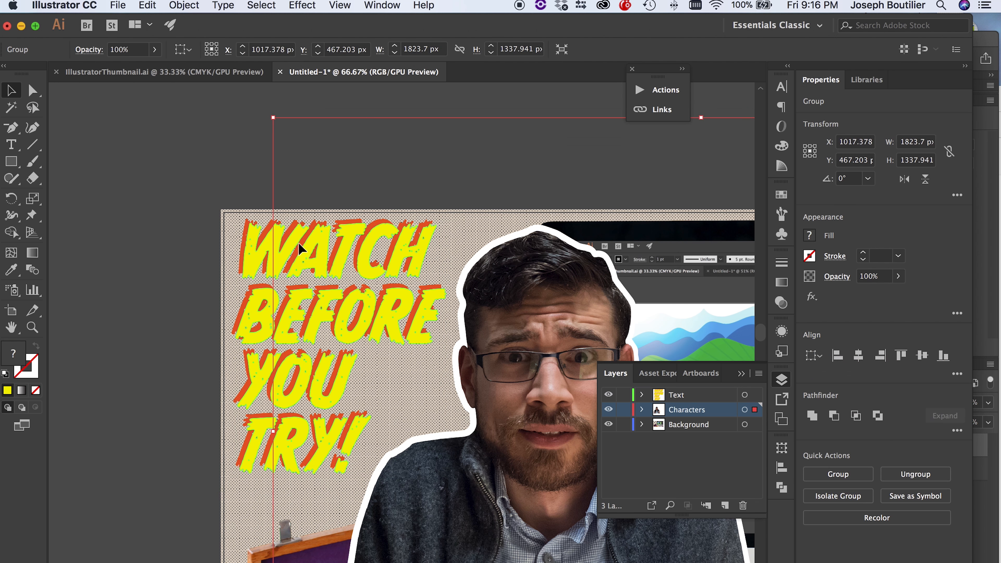
pyautogui.click(299, 250)
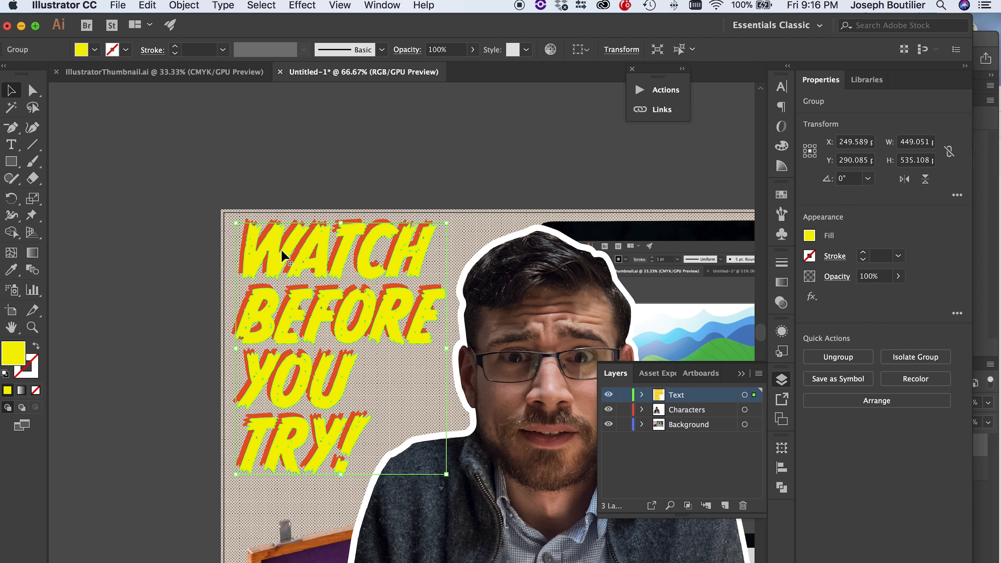
pyautogui.press('super+shift+a')
pyautogui.click(248, 226)
pyautogui.press('super+shift+a')
pyautogui.click(245, 256)
pyautogui.press('super+shift+a')
pyautogui.click(248, 261)
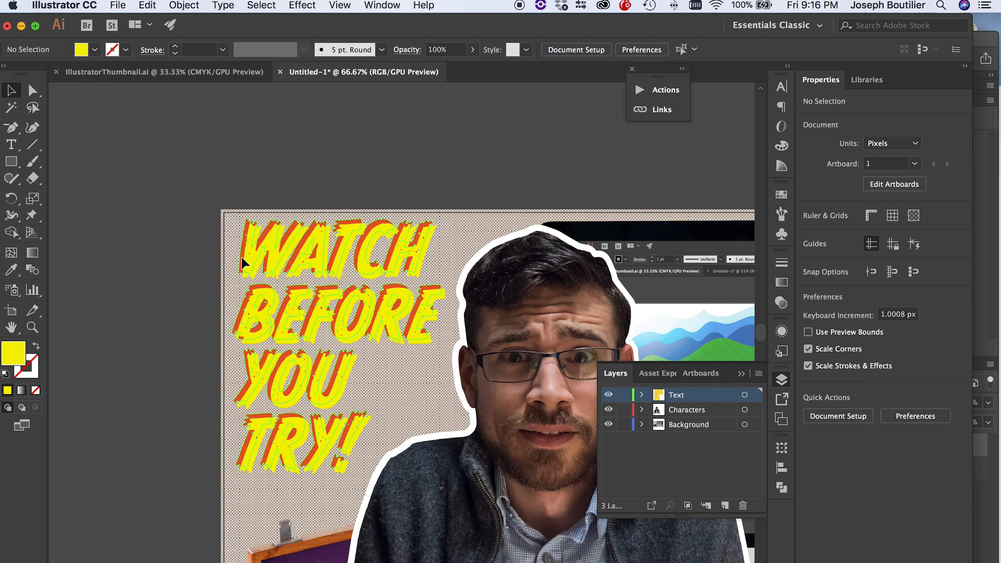
pyautogui.press('super+shift+a')
# Rotate the man and his white outline slightly clockwise
pyautogui.press('super+minus')
pyautogui.press('super+minus')
pyautogui.moveTo(471, 338); pyautogui.dragTo(332, 349)
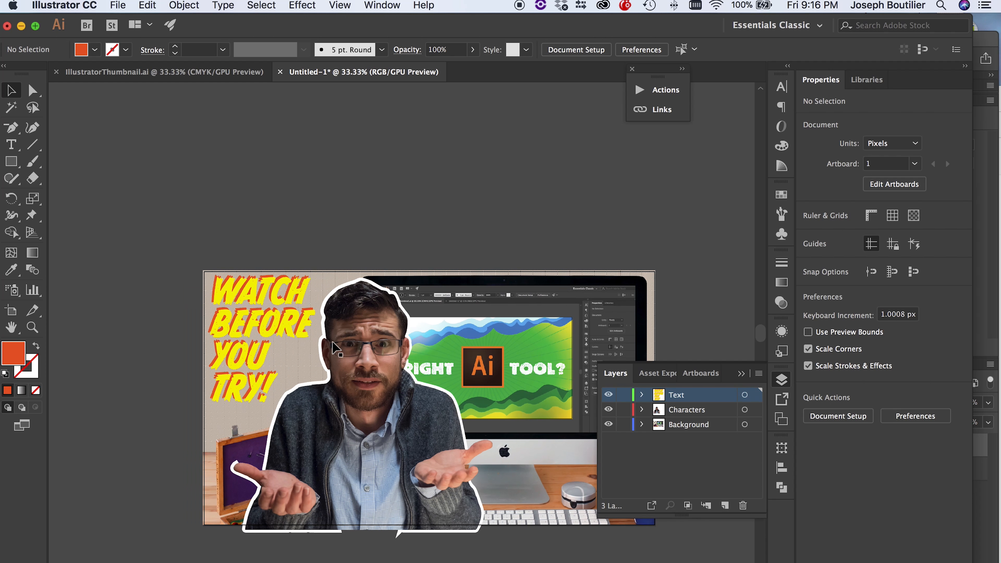
pyautogui.moveTo(441, 400); pyautogui.dragTo(388, 404)
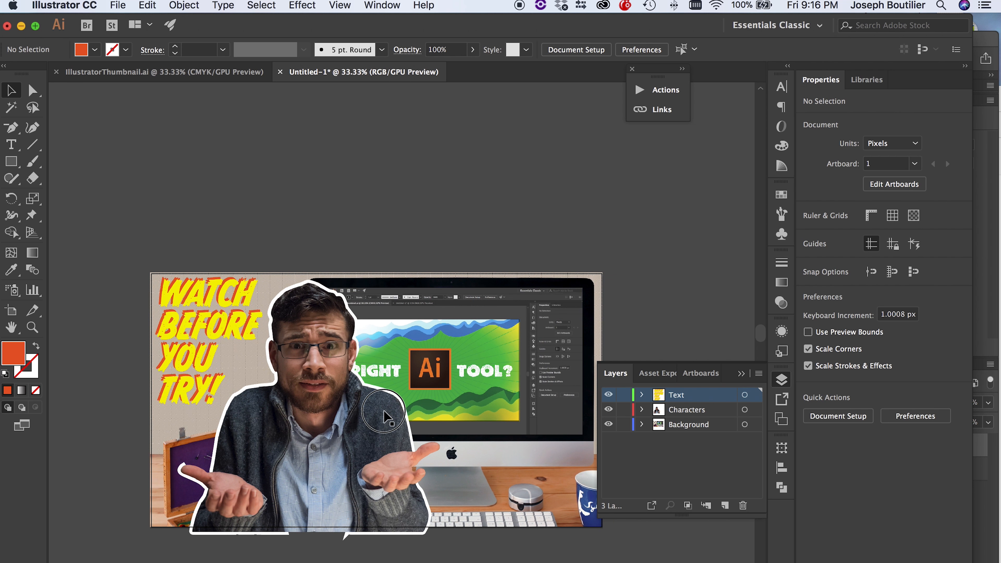
pyautogui.click(321, 437)
pyautogui.moveTo(612, 222); pyautogui.dragTo(647, 229)
pyautogui.click(599, 203)
# Enlarge the yellow and orange caption slightly from its lower-right corner
pyautogui.click(211, 316)
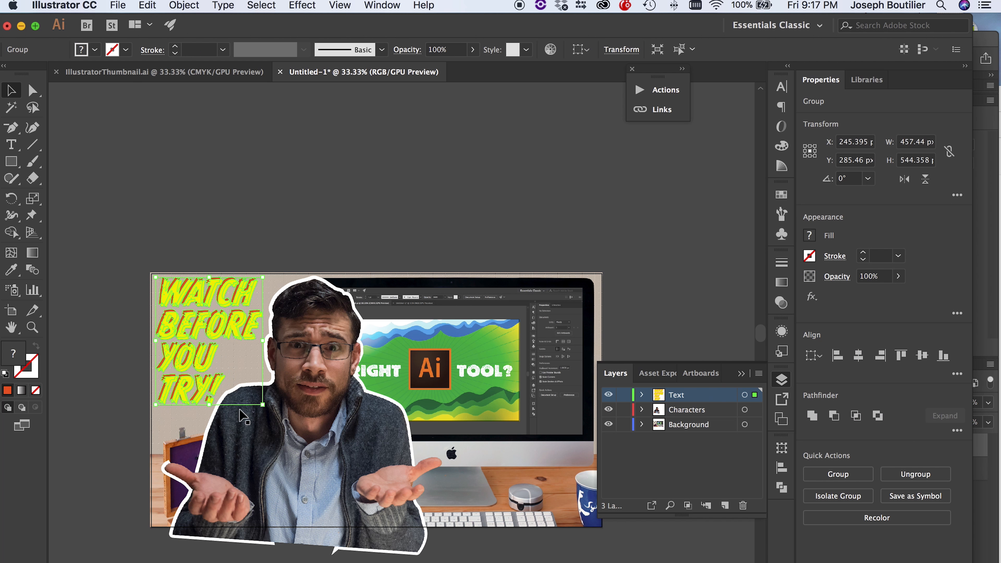
pyautogui.moveTo(264, 405); pyautogui.dragTo(278, 421)
pyautogui.click(339, 185)
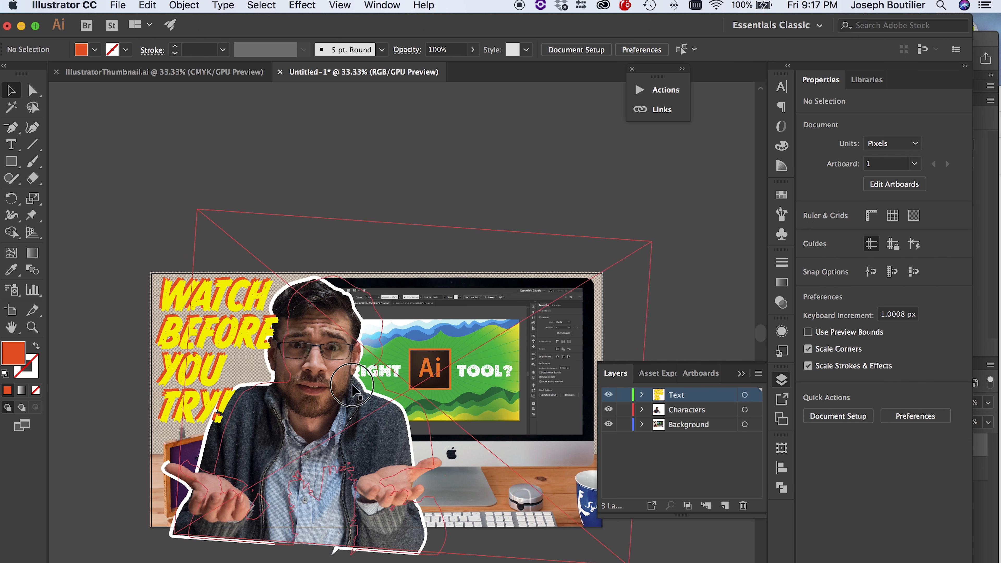
# Shift the man and his white outline slightly to the right, clear of the caption
pyautogui.click(374, 376)
pyautogui.click(442, 188)
pyautogui.click(402, 471)
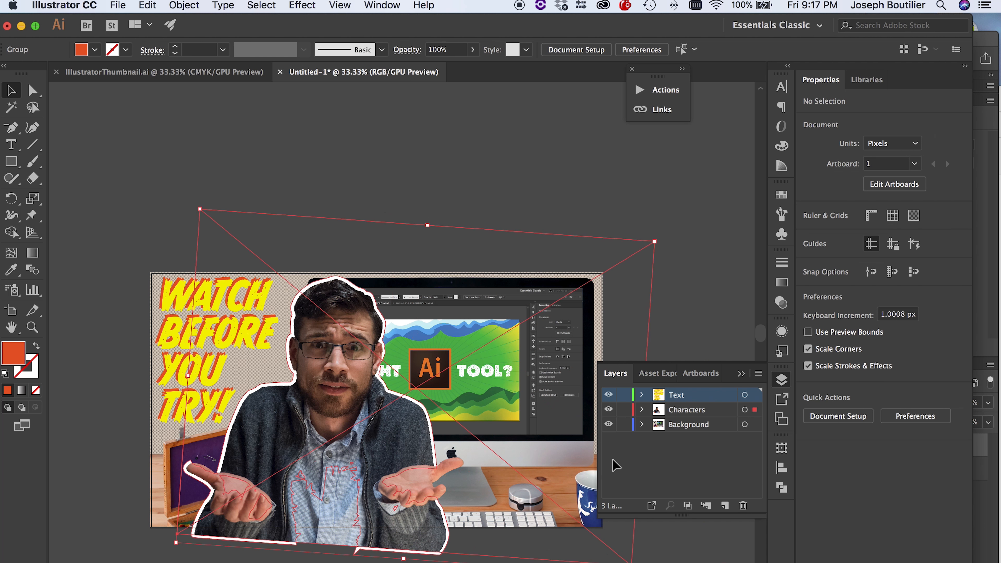
pyautogui.press('super+shift+a')
# Shift the background picture to the right behind the locked man and collapse the layer list
pyautogui.click(496, 336)
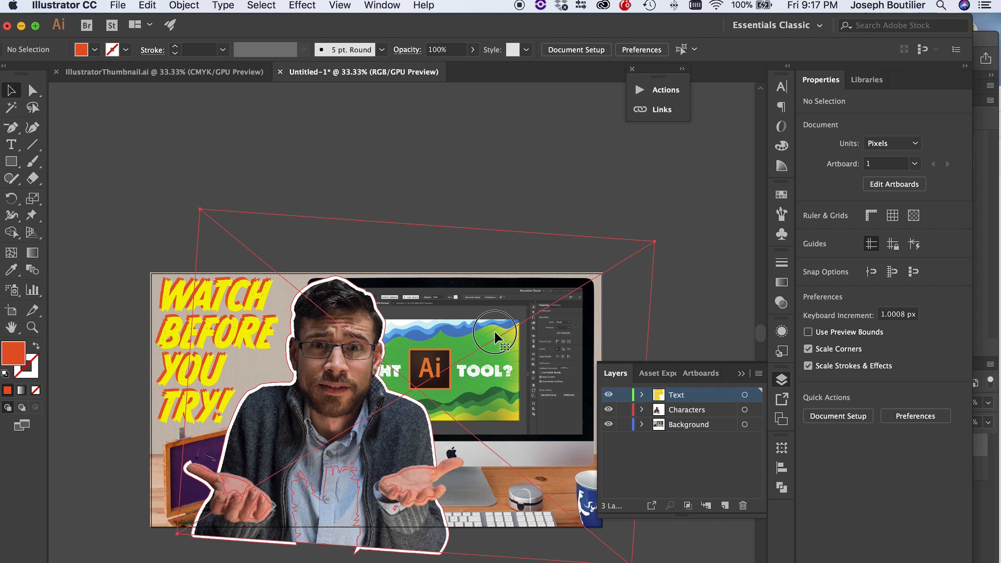
pyautogui.moveTo(473, 345); pyautogui.dragTo(510, 343)
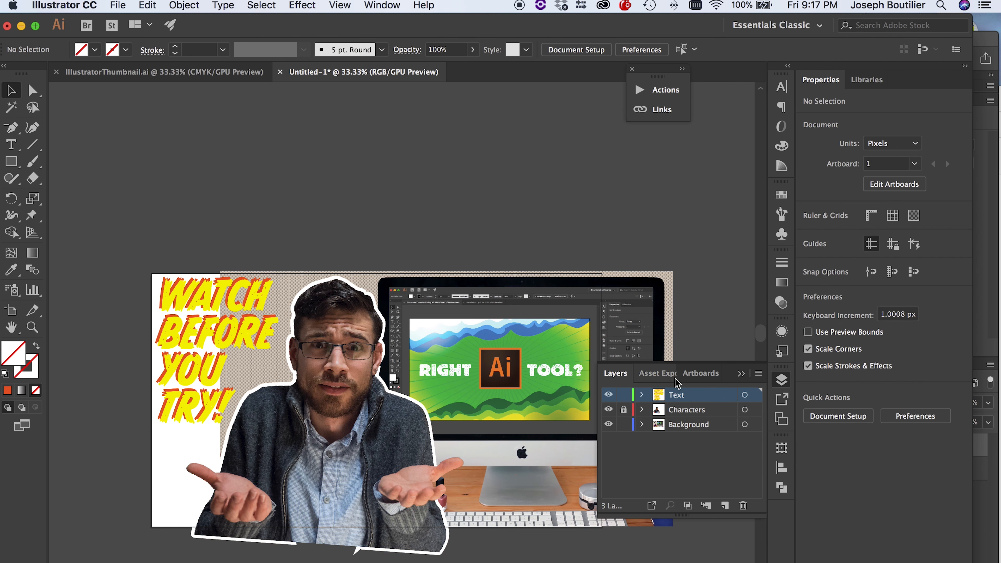
pyautogui.click(741, 374)
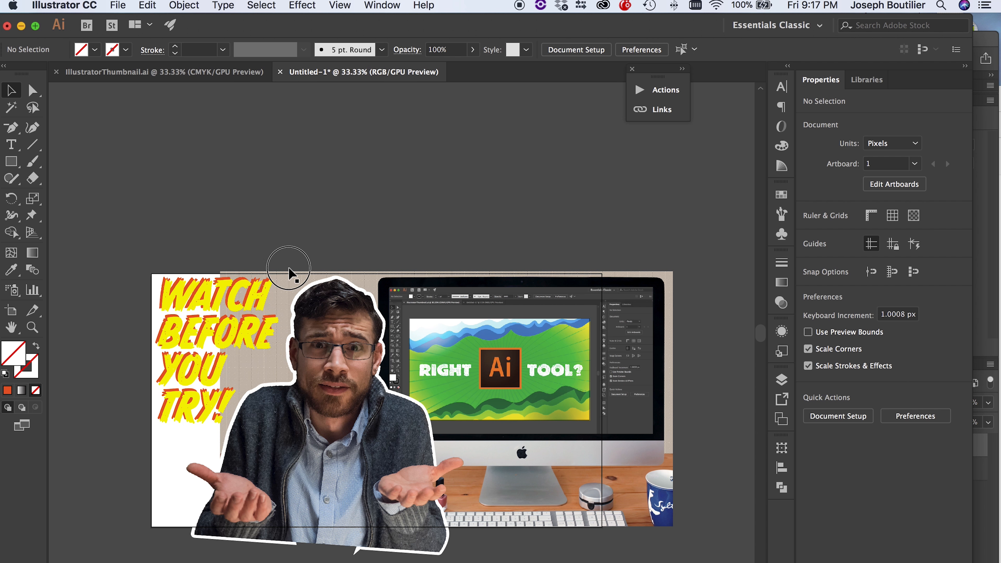
# Examine the corner anchor points of the background picture's clipping mask with the Direct Selection tool
pyautogui.click(292, 288)
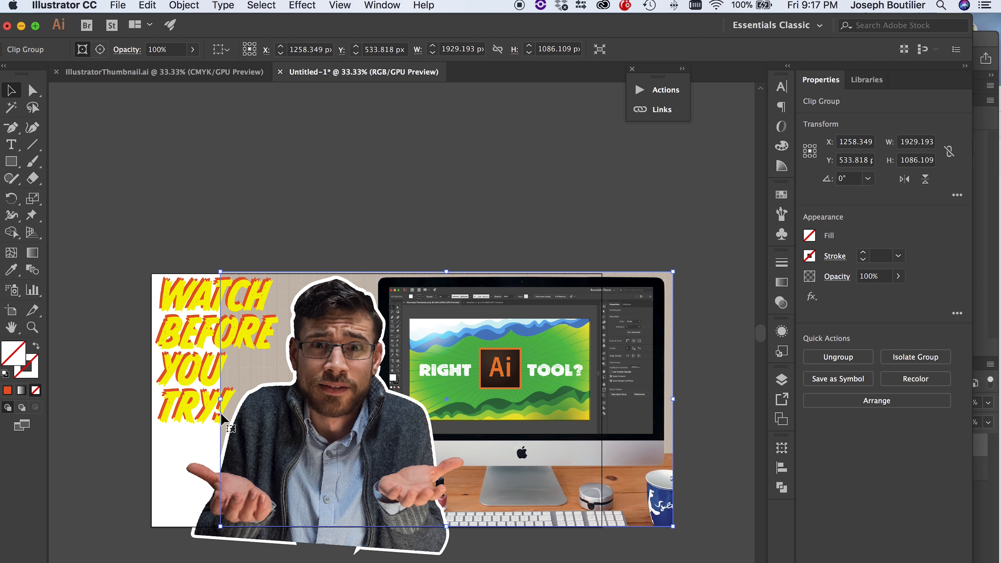
pyautogui.press('a')
pyautogui.press('v')
pyautogui.click(236, 270)
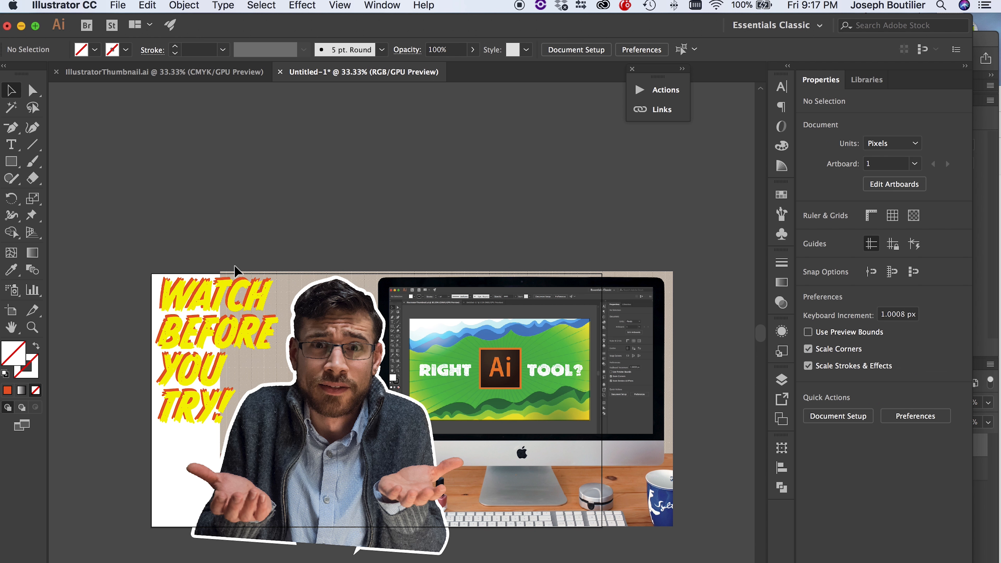
pyautogui.press('a')
pyautogui.press('v')
pyautogui.press('a')
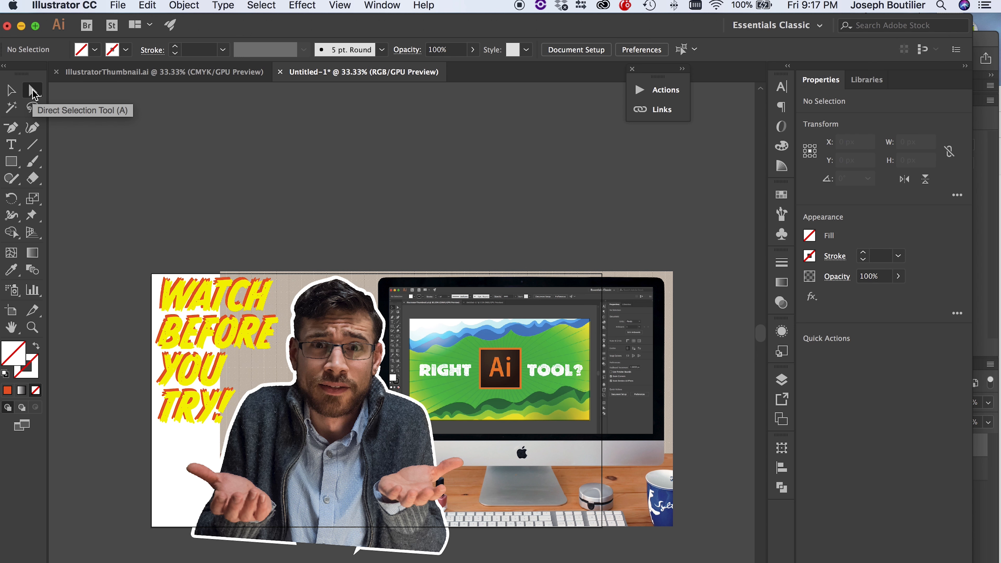
pyautogui.click(221, 271)
pyautogui.click(682, 275)
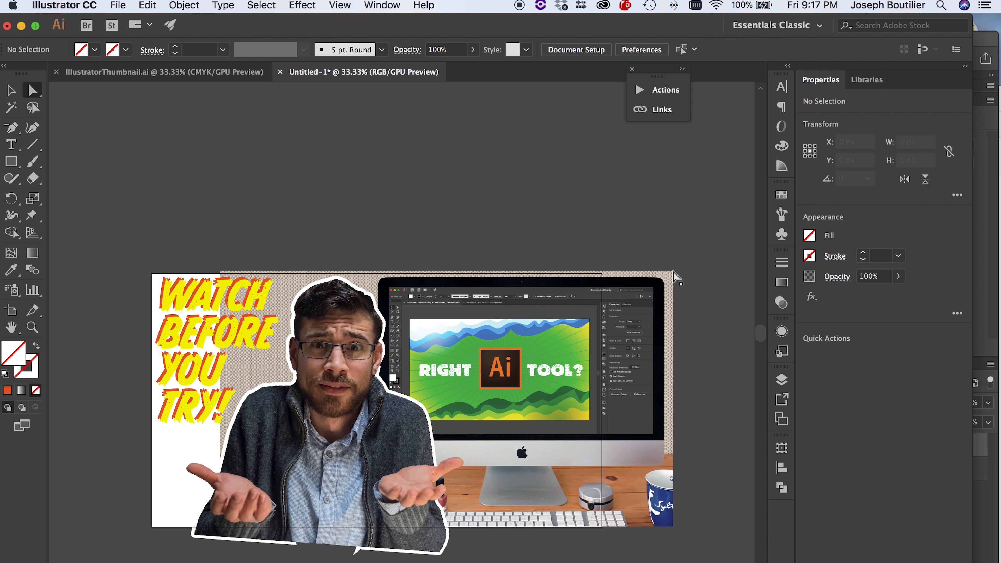
pyautogui.click(673, 272)
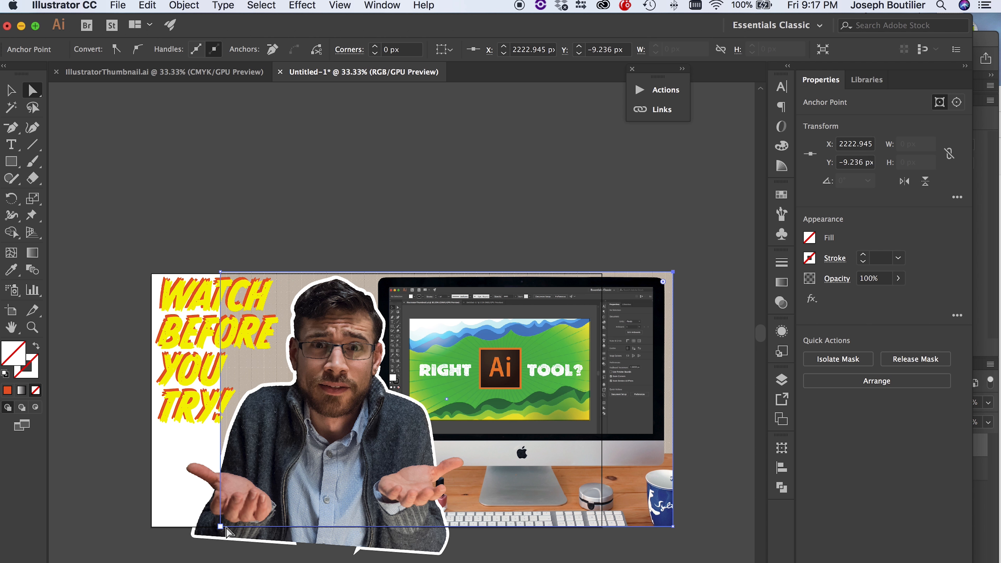
pyautogui.click(673, 526)
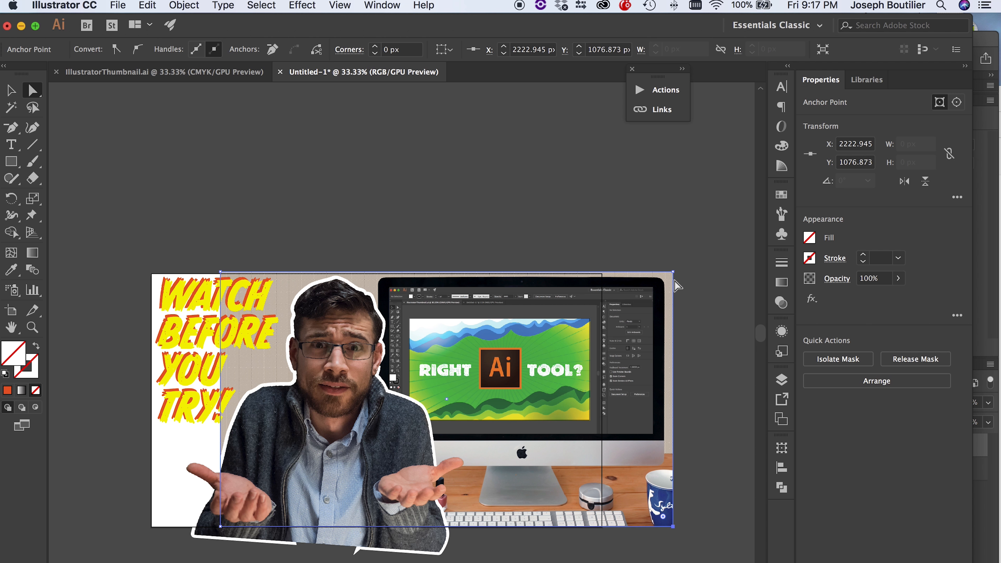
pyautogui.click(684, 283)
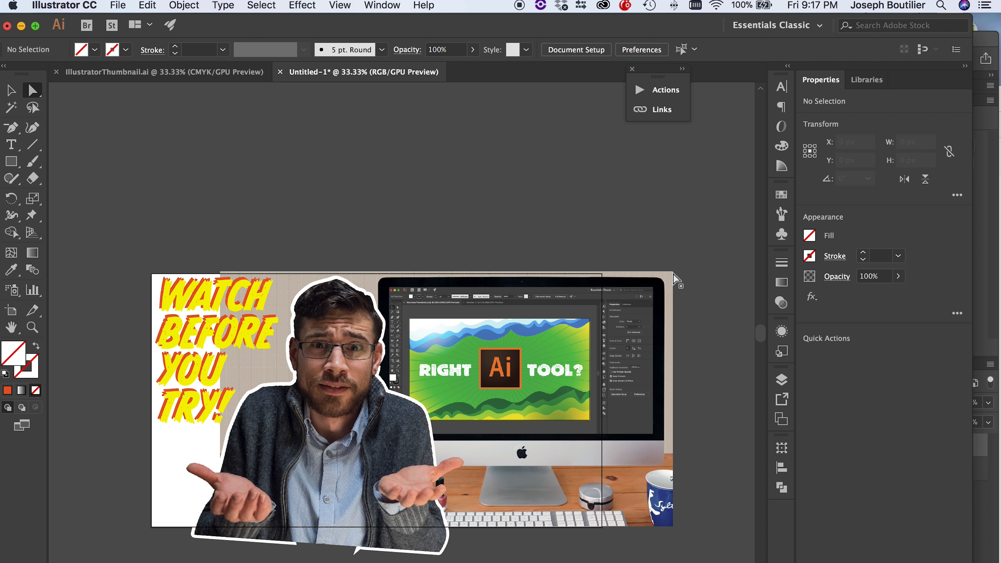
# Try to pull the right-hand corners of the background's clipping mask inward towards the artboard edge
pyautogui.click(673, 272)
pyautogui.moveTo(673, 528); pyautogui.dragTo(604, 528)
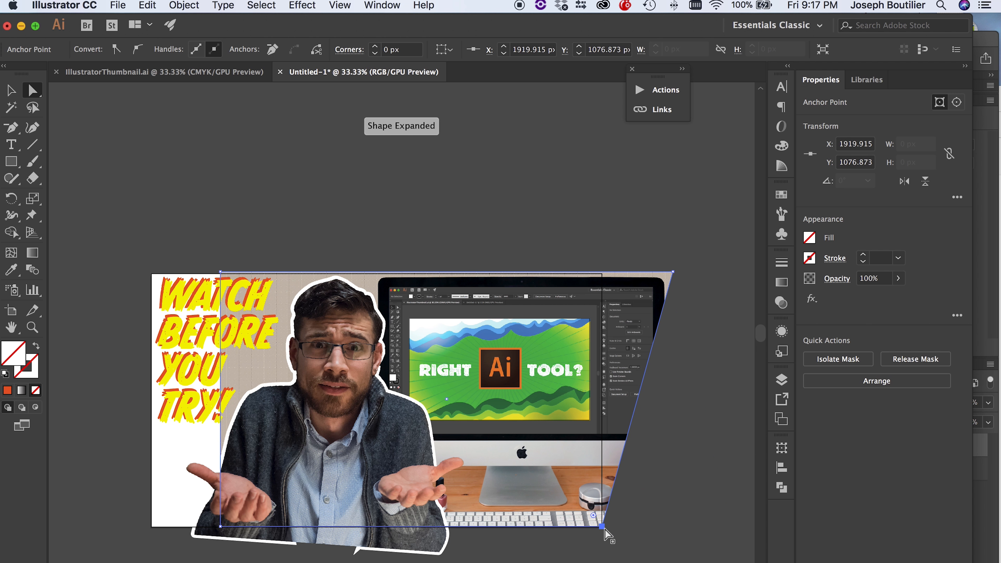
pyautogui.press('super')
pyautogui.press('super+z')
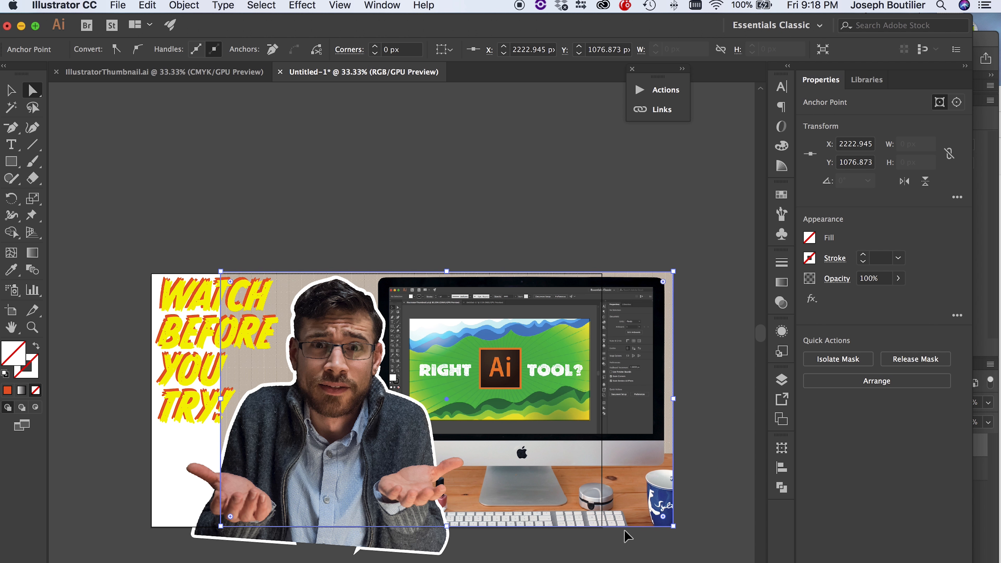
pyautogui.keyDown('shift'); pyautogui.click(674, 272); pyautogui.keyUp('shift')
pyautogui.moveTo(675, 272); pyautogui.dragTo(671, 272)
pyautogui.press('super+z')
pyautogui.click(682, 274)
pyautogui.click(675, 271)
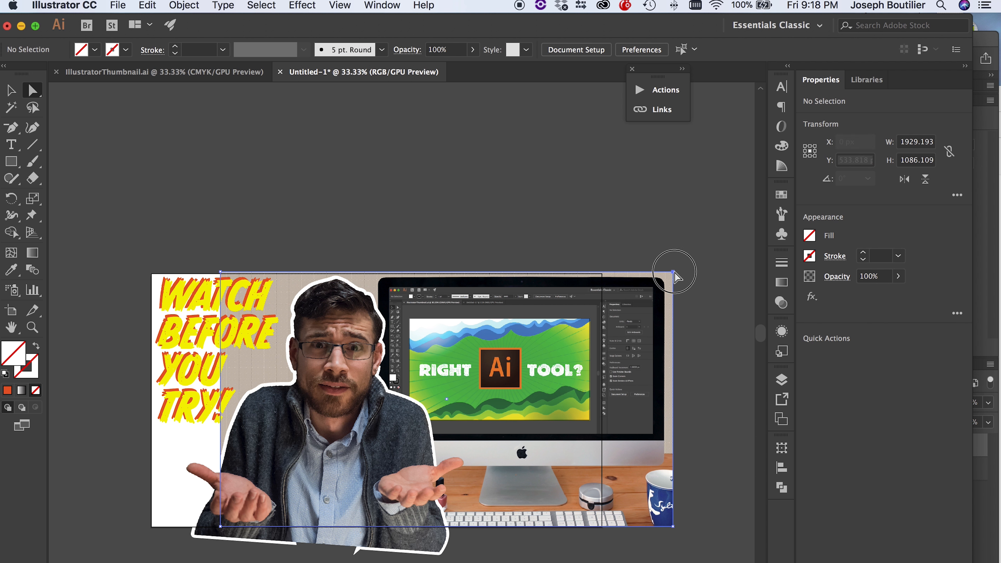
pyautogui.click(683, 285)
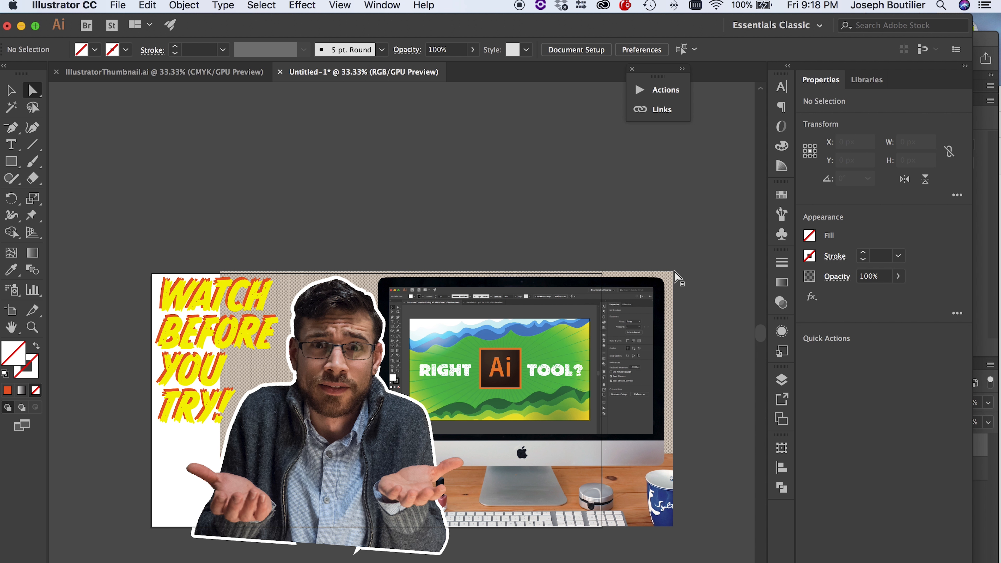
# Move the clipping mask's two right corners in and its two left corners out so it spans the artboard's width
pyautogui.click(674, 272)
pyautogui.keyDown('shift'); pyautogui.click(673, 527); pyautogui.keyUp('shift')
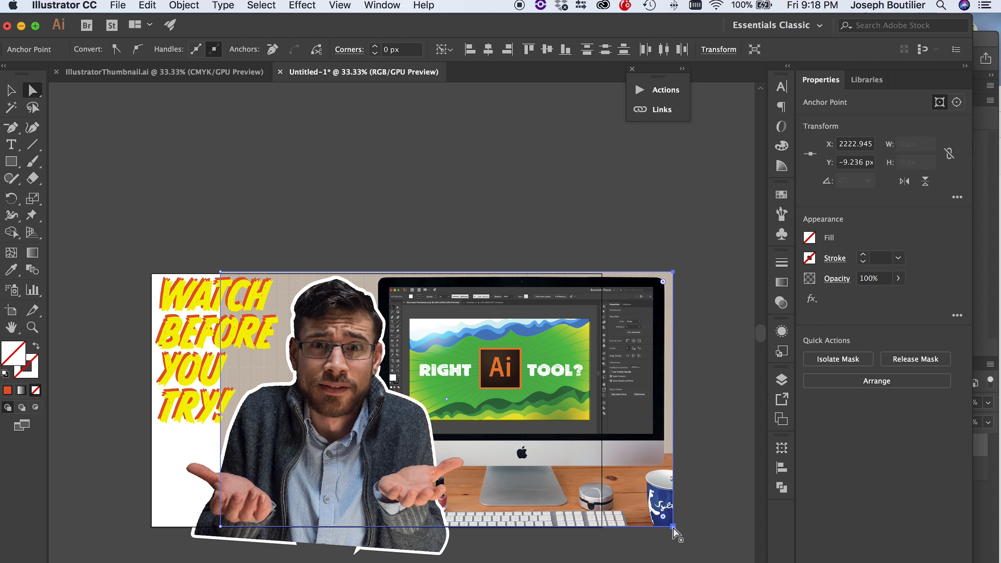
pyautogui.moveTo(673, 531); pyautogui.dragTo(605, 531)
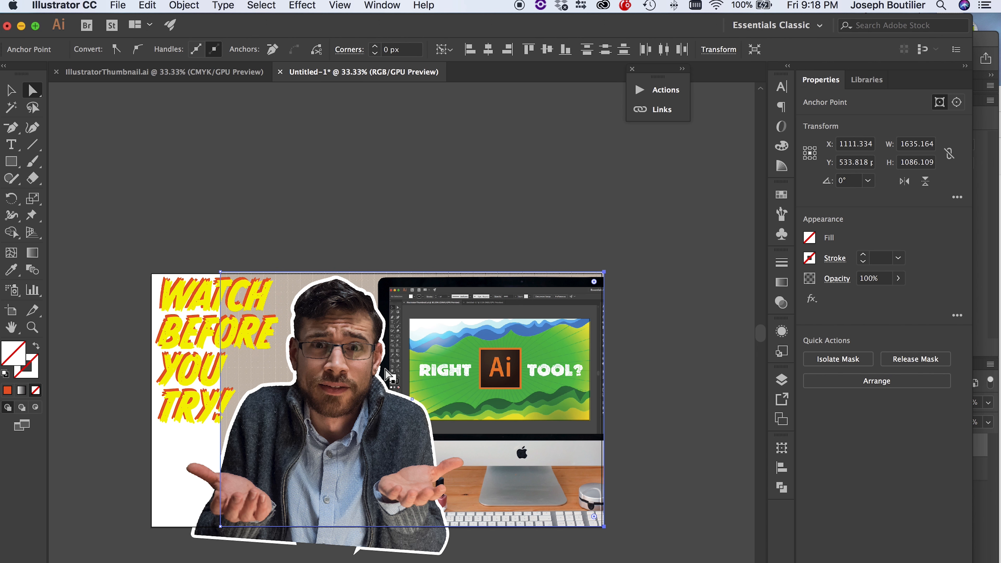
pyautogui.click(221, 273)
pyautogui.moveTo(221, 529); pyautogui.dragTo(142, 530)
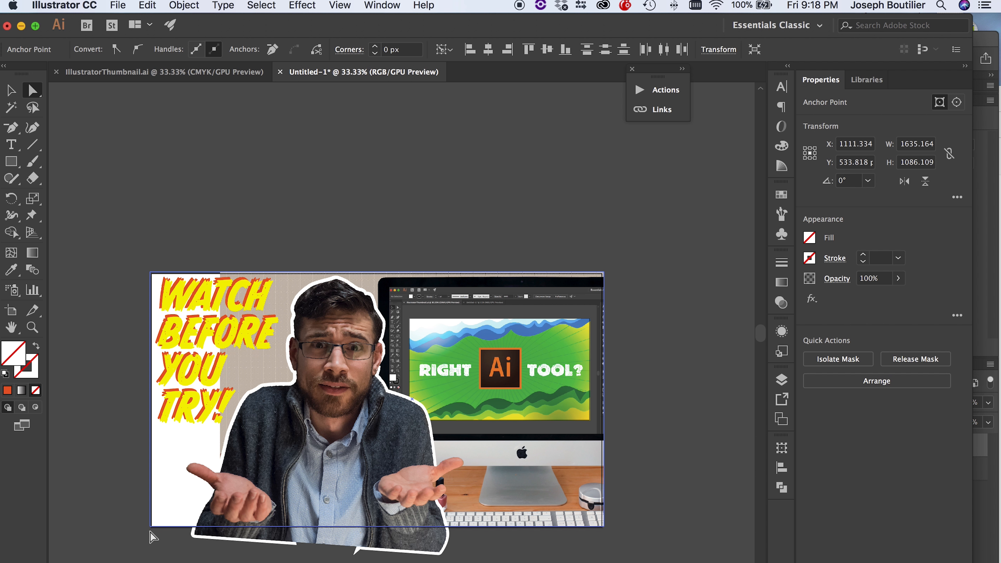
pyautogui.press('v')
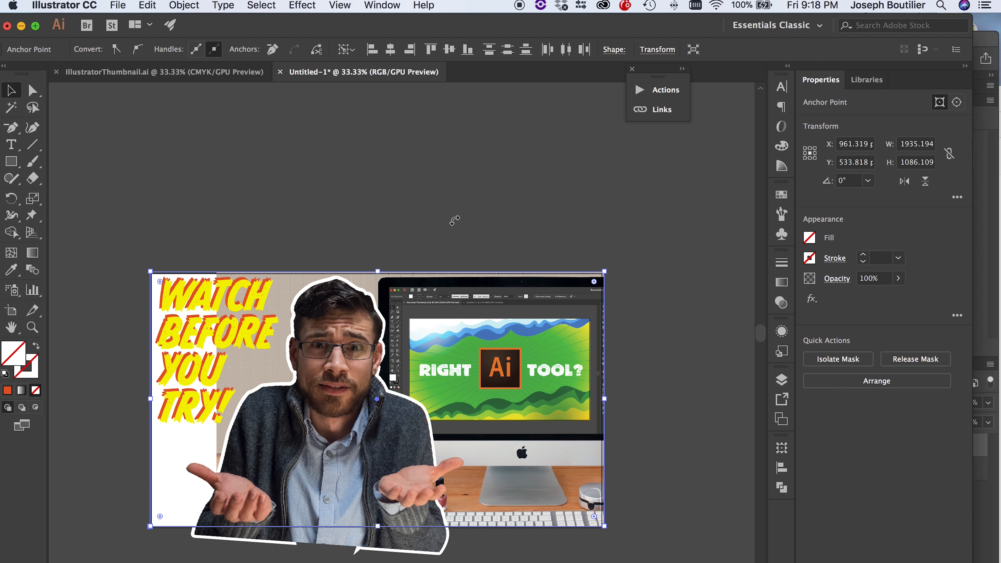
pyautogui.click(454, 242)
# Isolate the background clip group and place a duplicate of its picture group further left
pyautogui.doubleClick(430, 302)
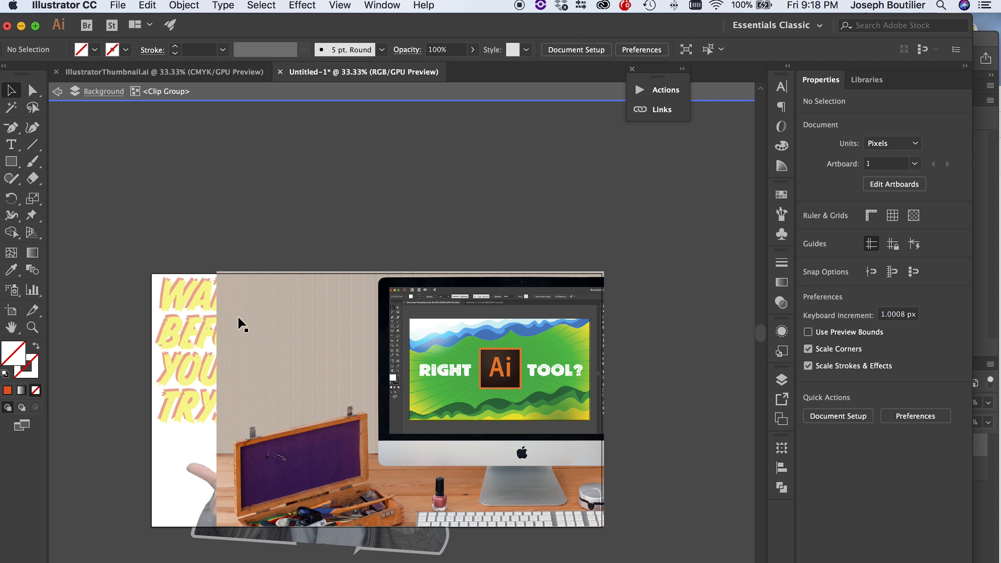
pyautogui.click(287, 347)
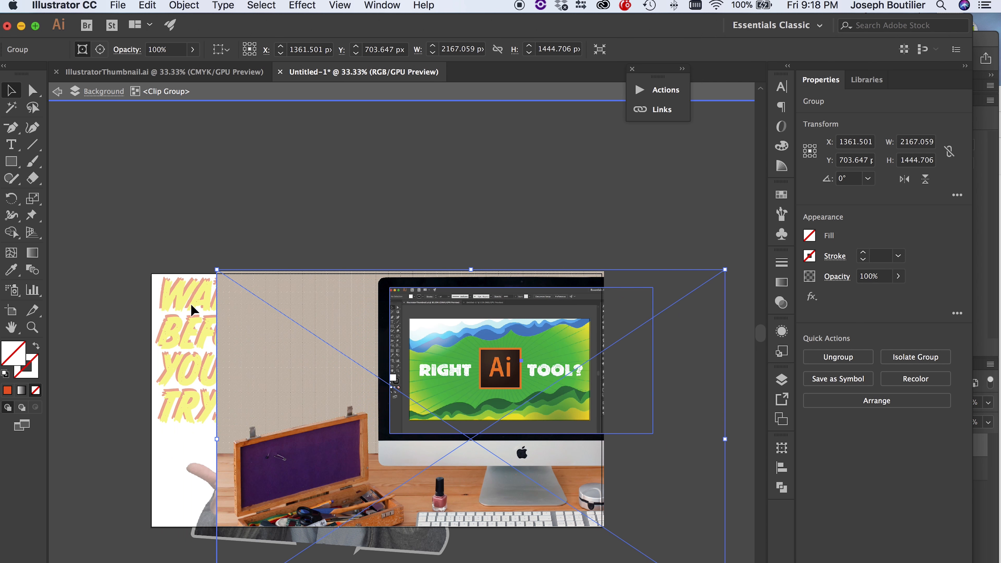
pyautogui.moveTo(103, 368); pyautogui.dragTo(144, 365)
pyautogui.click(147, 212)
pyautogui.press('m')
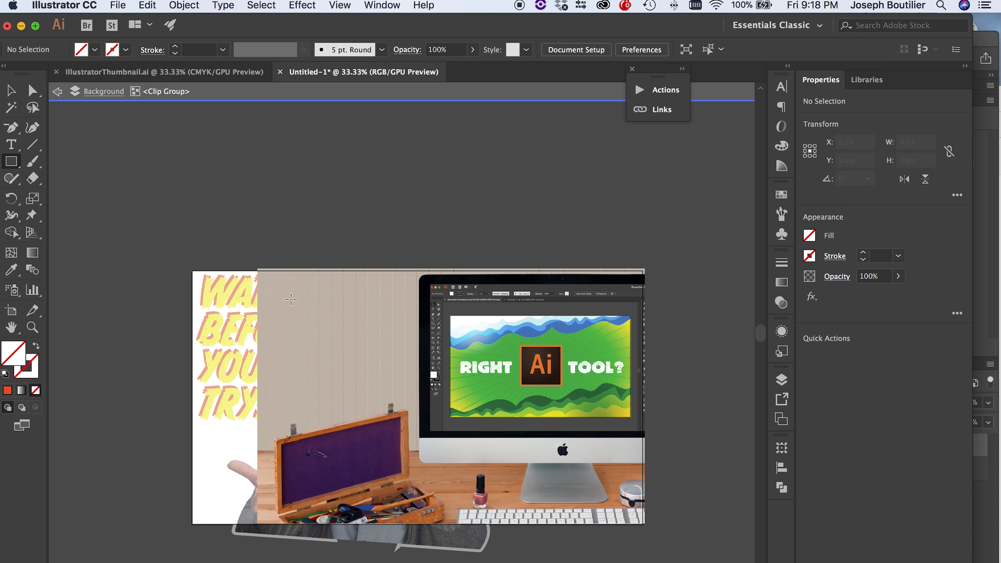
pyautogui.press('v')
pyautogui.moveTo(262, 362); pyautogui.dragTo(308, 356)
pyautogui.click(398, 346)
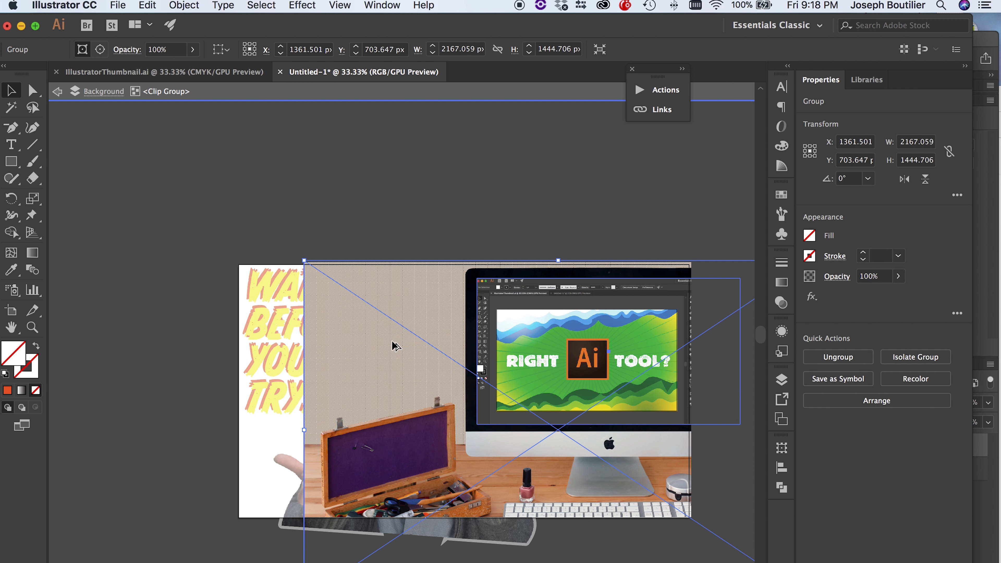
pyautogui.moveTo(406, 350); pyautogui.dragTo(328, 353)
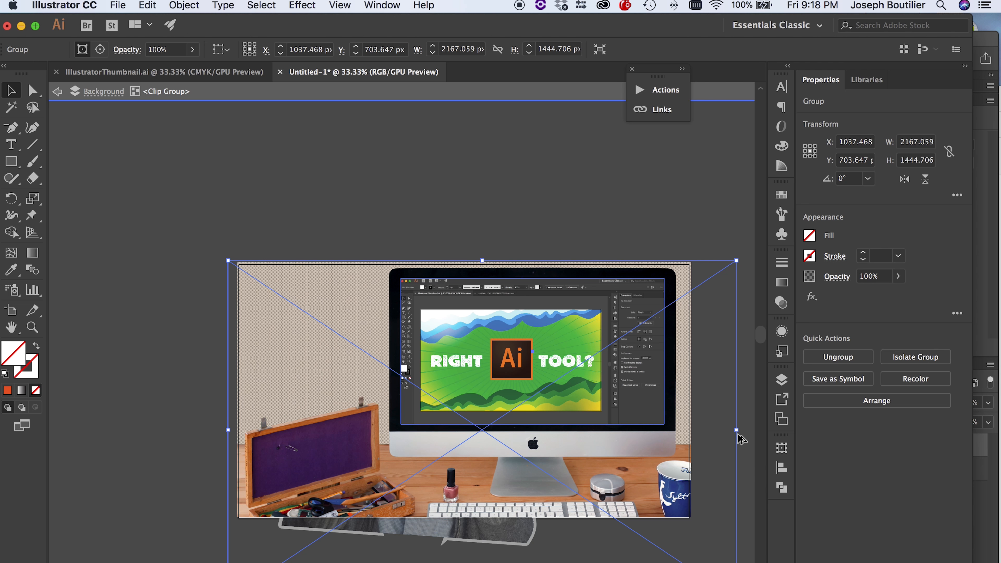
# Mirror the duplicated picture horizontally and slide it left to fill the blank strip behind the caption, leaving isolation
pyautogui.moveTo(737, 433); pyautogui.dragTo(238, 443)
pyautogui.moveTo(583, 386); pyautogui.dragTo(233, 402)
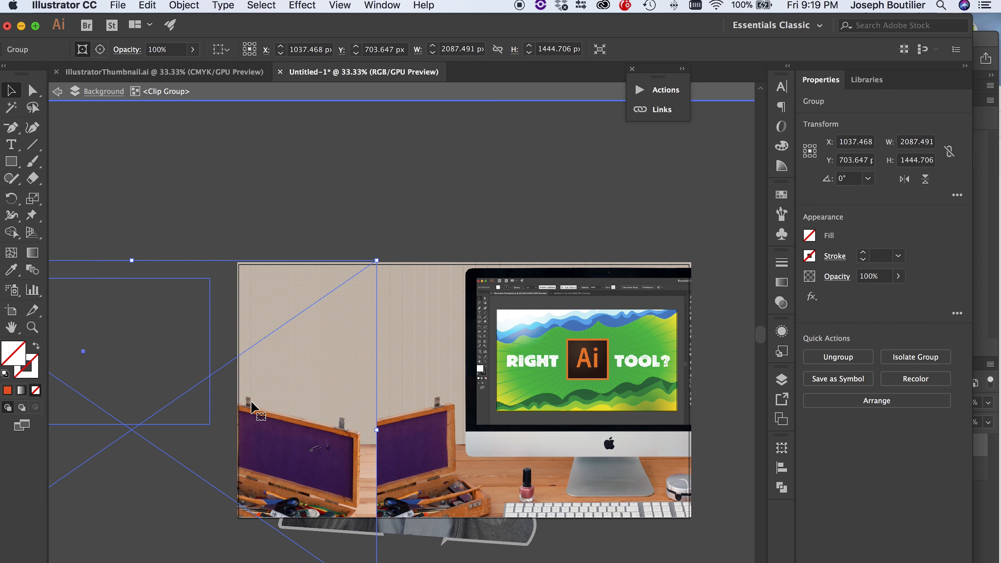
pyautogui.moveTo(334, 398); pyautogui.dragTo(260, 425)
pyautogui.click(252, 425)
pyautogui.press('super+z')
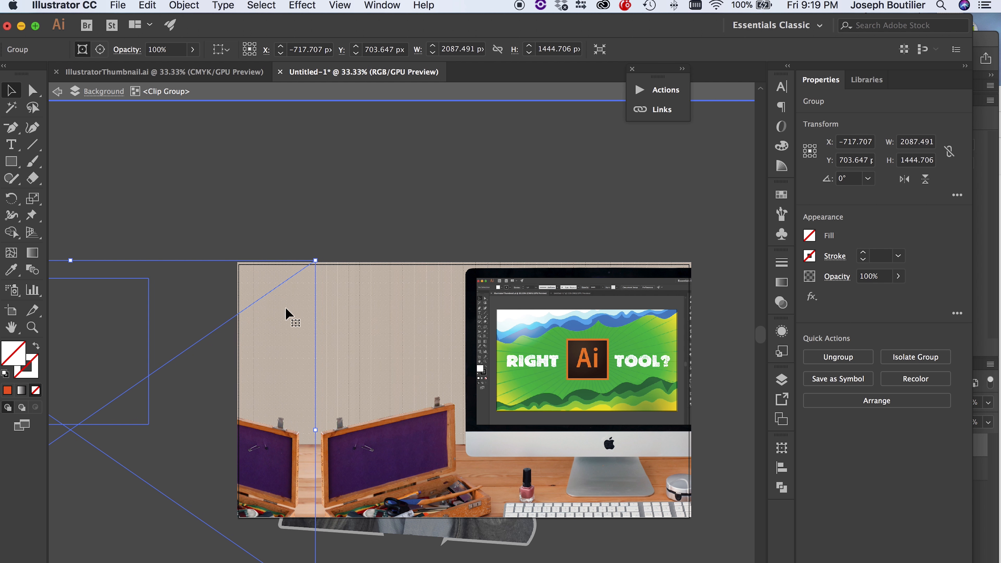
pyautogui.click(301, 215)
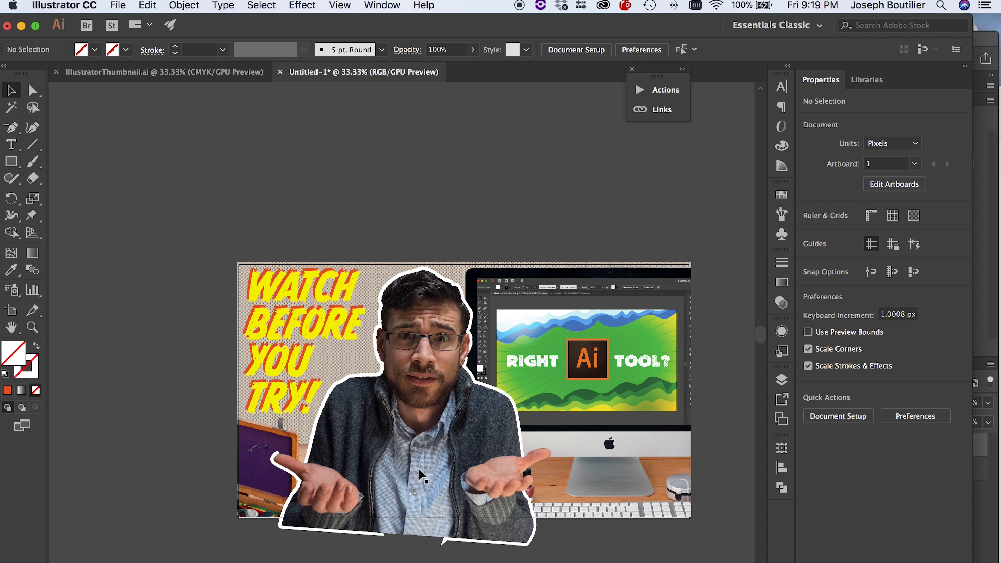
# Inside the background clip group, draw a green rectangle about 1344 by 1242 px over the picture's left part
pyautogui.hscroll(5, 462, 243)
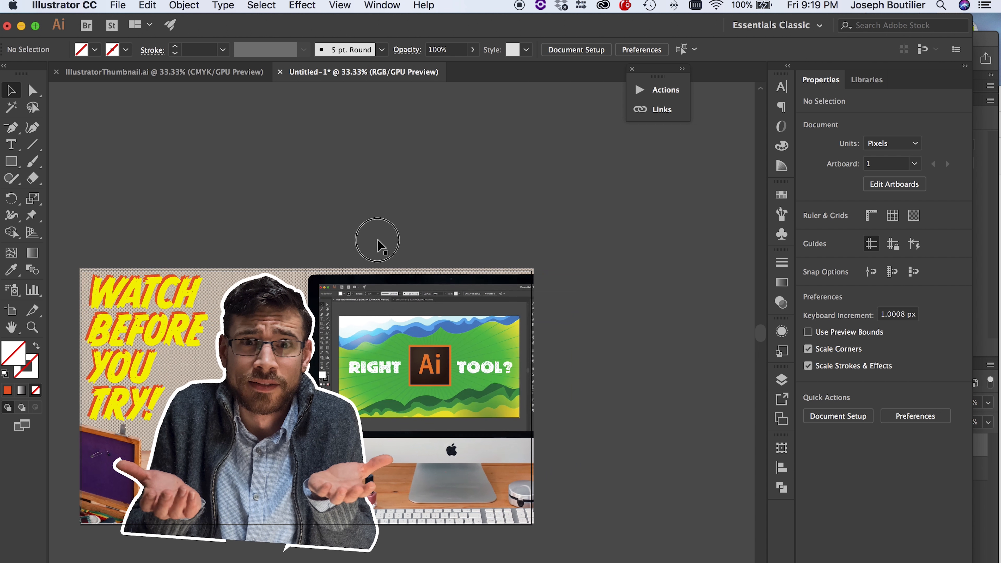
pyautogui.hscroll(-1, 246, 381)
pyautogui.doubleClick(250, 389)
pyautogui.click(396, 258)
pyautogui.hscroll(-1, 180, 318)
pyautogui.click(91, 138)
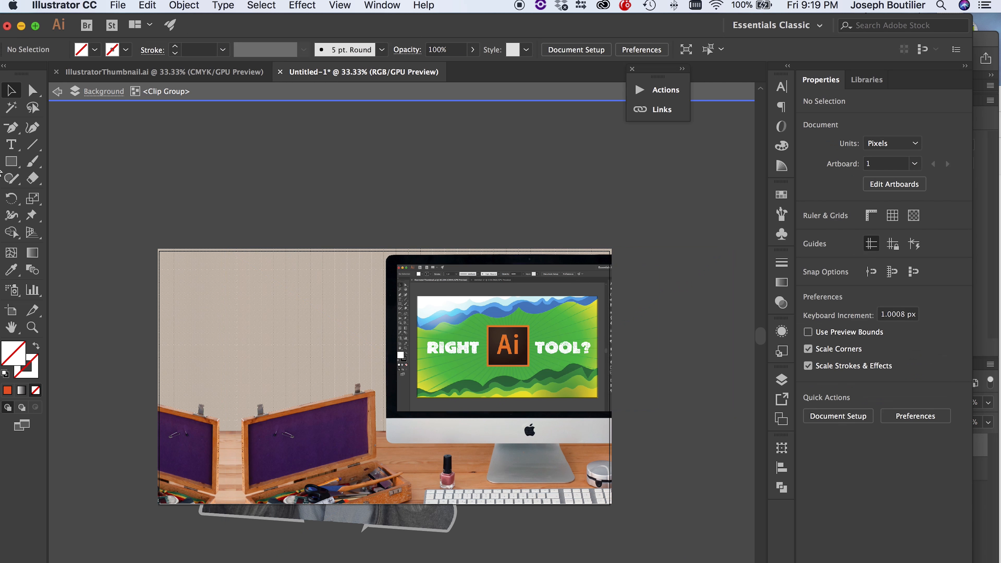
pyautogui.click(14, 165)
pyautogui.moveTo(121, 234); pyautogui.dragTo(437, 526)
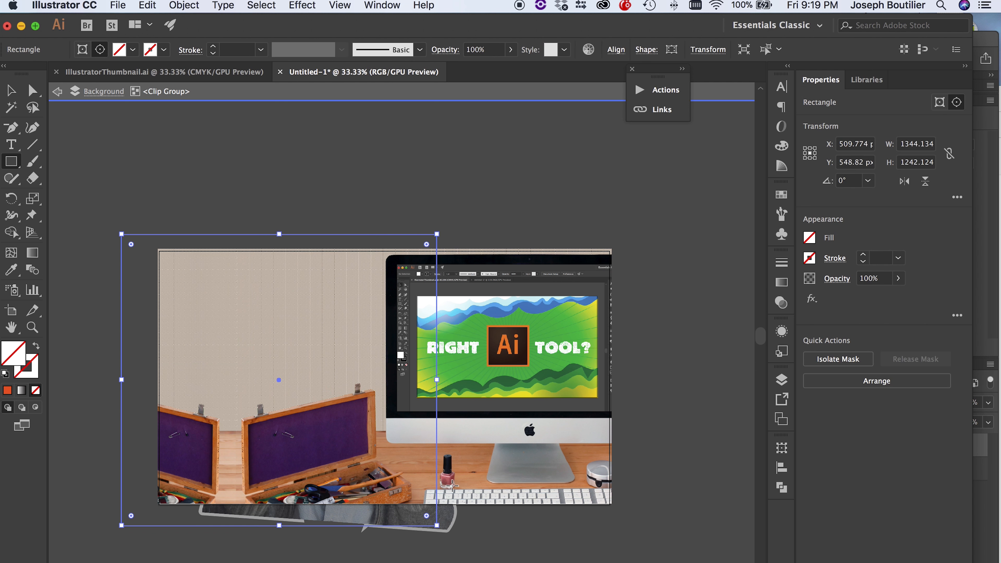
pyautogui.click(132, 49)
pyautogui.moveTo(218, 320)
pyautogui.mouseDown()
pyautogui.moveTo(228, 317)
pyautogui.moveTo(218, 320)
pyautogui.mouseUp()
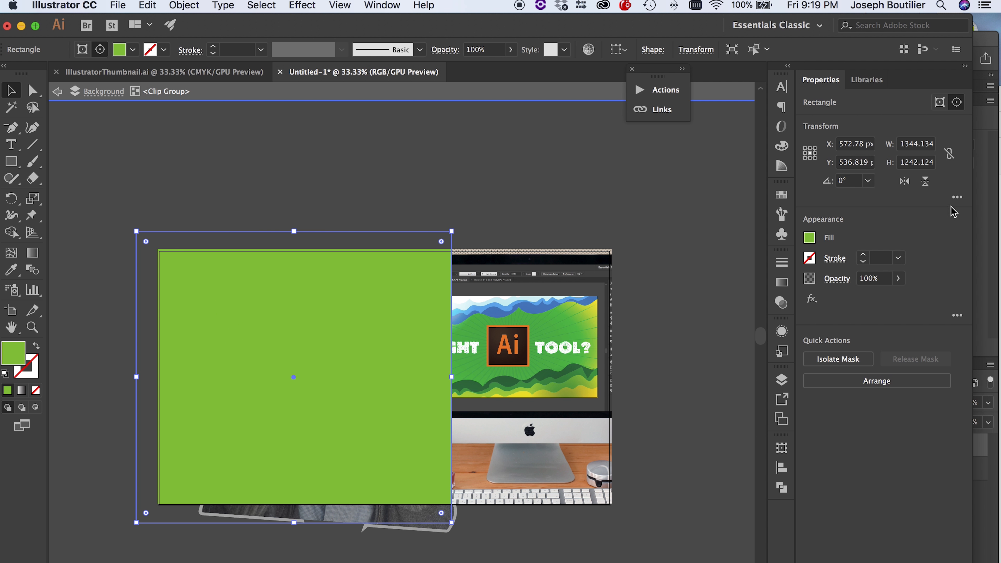
# Give the rectangle a linear gradient running from light yellow-green to bright green
pyautogui.click(781, 283)
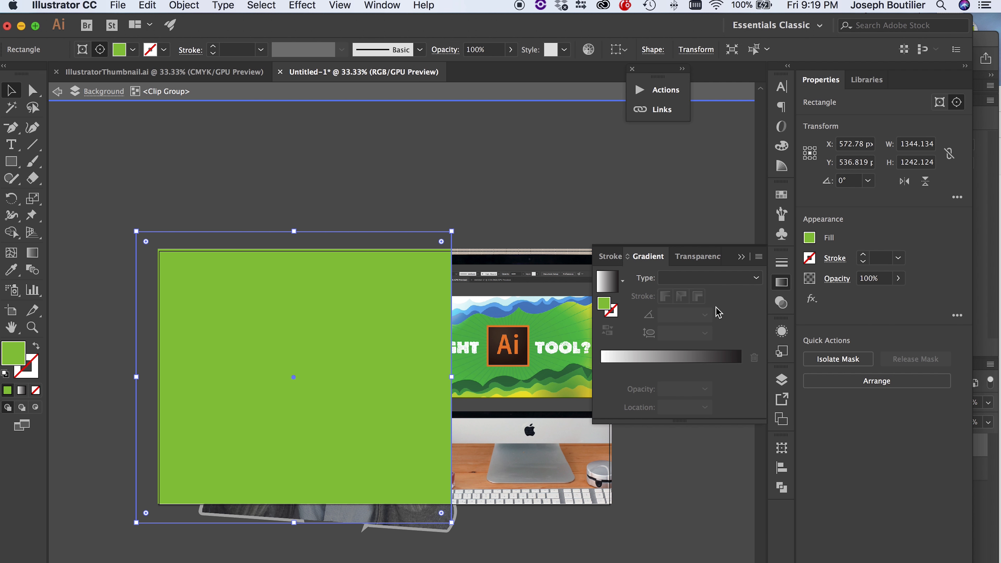
pyautogui.click(626, 359)
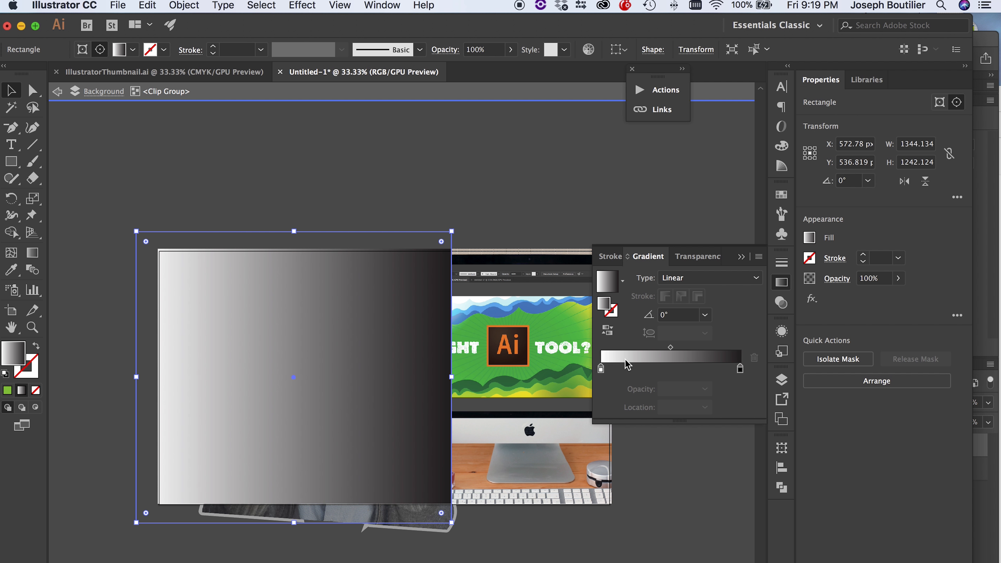
pyautogui.doubleClick(601, 369)
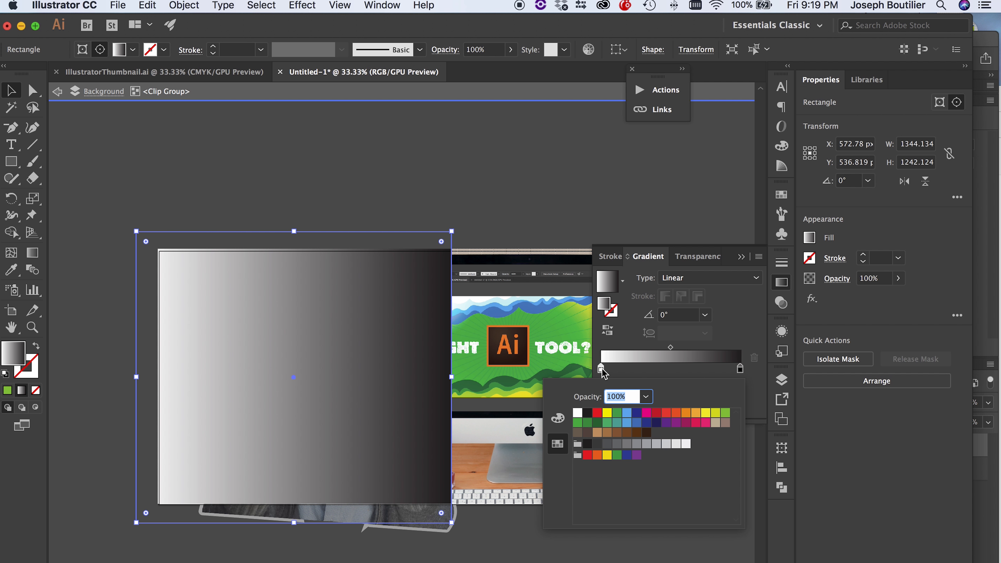
pyautogui.click(579, 423)
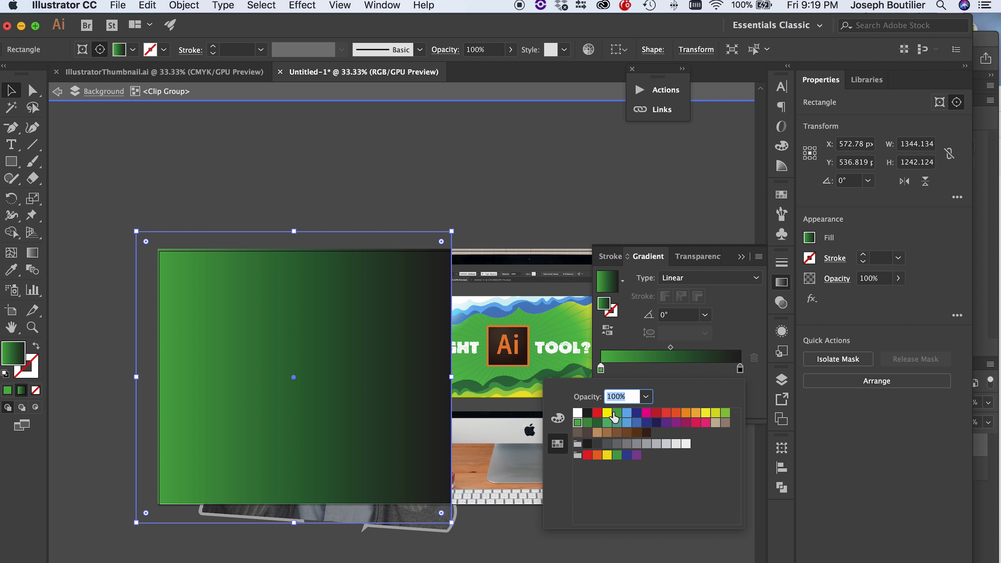
pyautogui.click(722, 415)
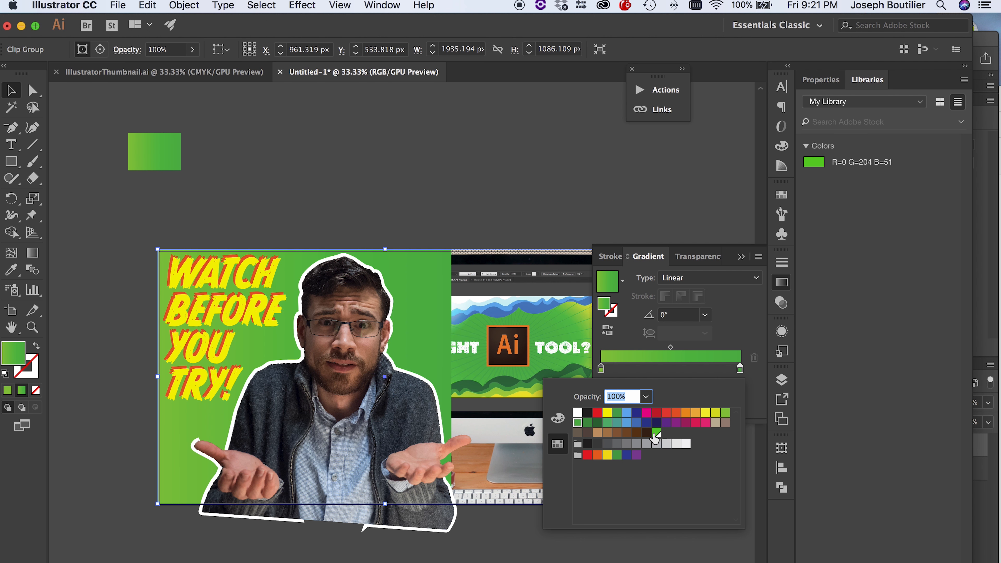
pyautogui.click(657, 432)
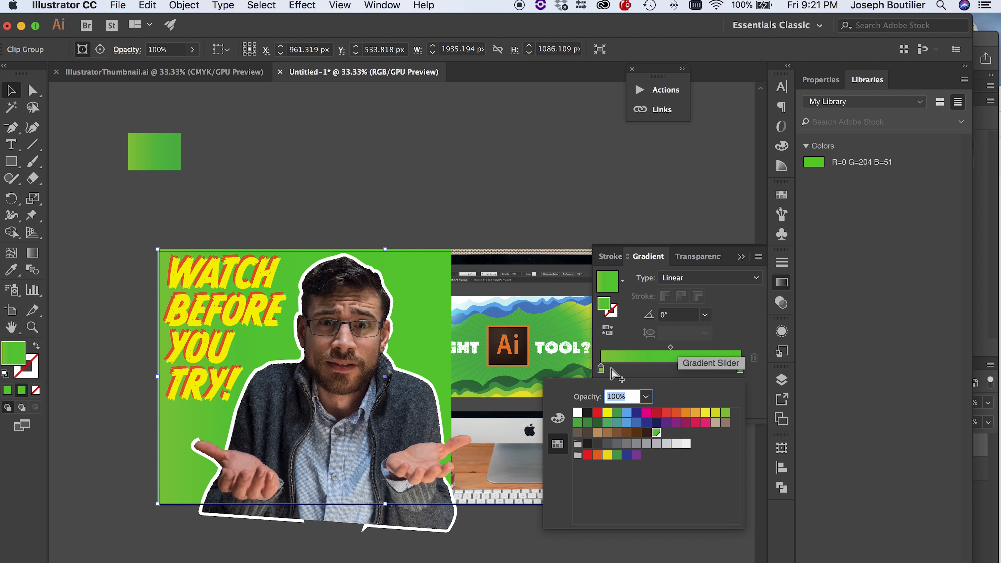
# Try a darker green start stop with extra magenta and orange stops in the rectangle's gradient, and remove the extra stops
pyautogui.doubleClick(600, 369)
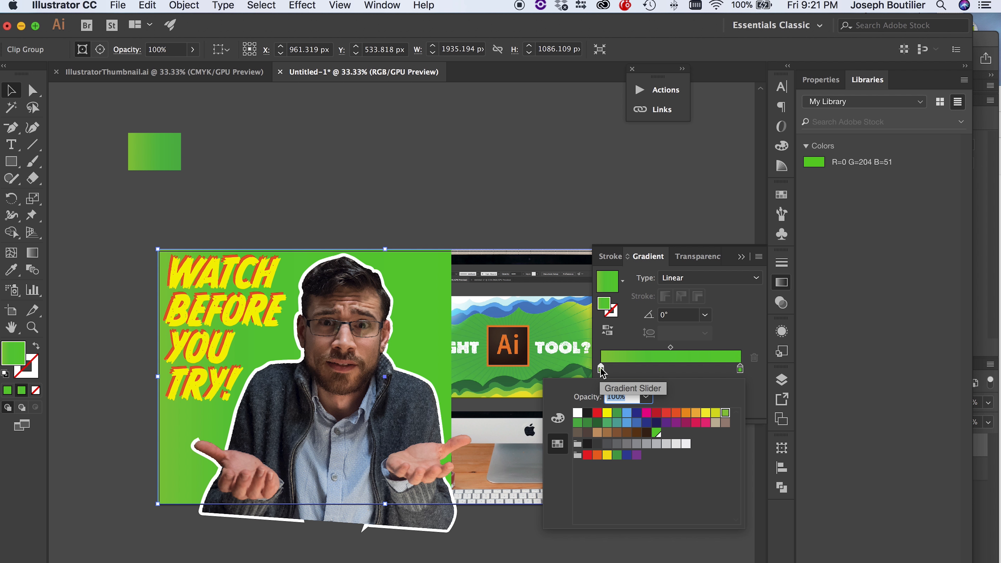
pyautogui.click(588, 421)
pyautogui.click(657, 368)
pyautogui.doubleClick(657, 368)
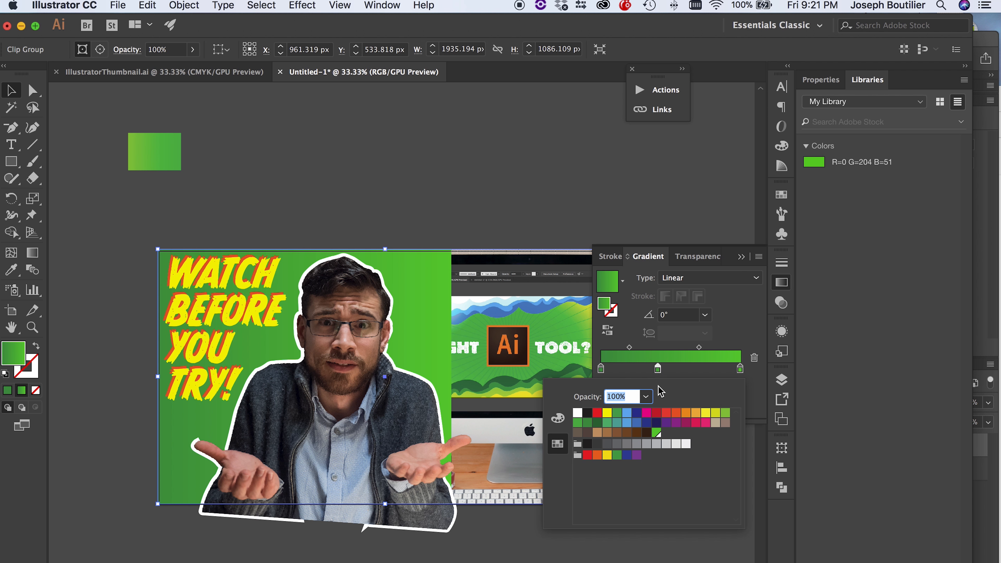
pyautogui.click(648, 413)
pyautogui.doubleClick(698, 369)
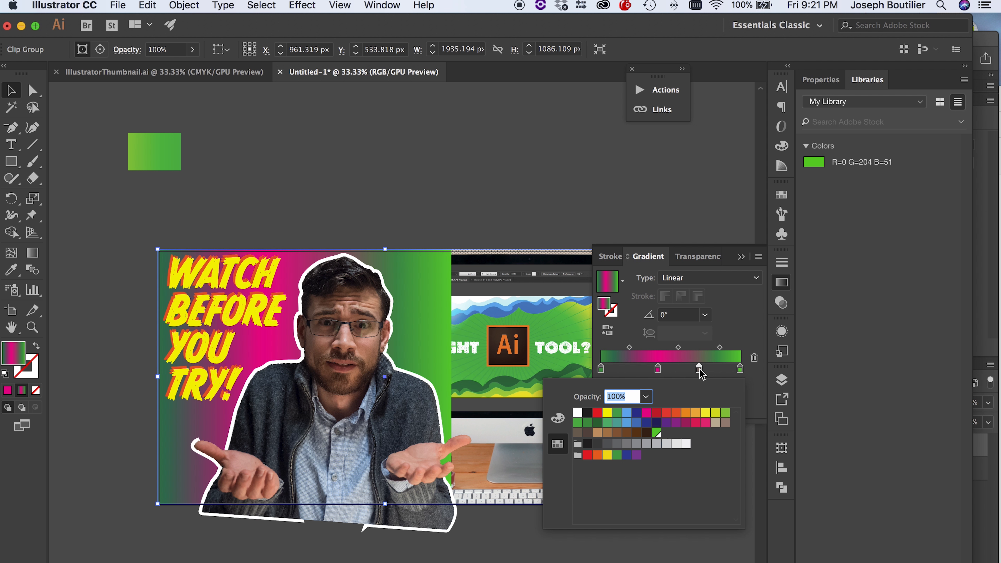
pyautogui.click(688, 414)
pyautogui.press('Return')
pyautogui.moveTo(658, 369); pyautogui.dragTo(667, 399)
pyautogui.moveTo(699, 372); pyautogui.dragTo(686, 426)
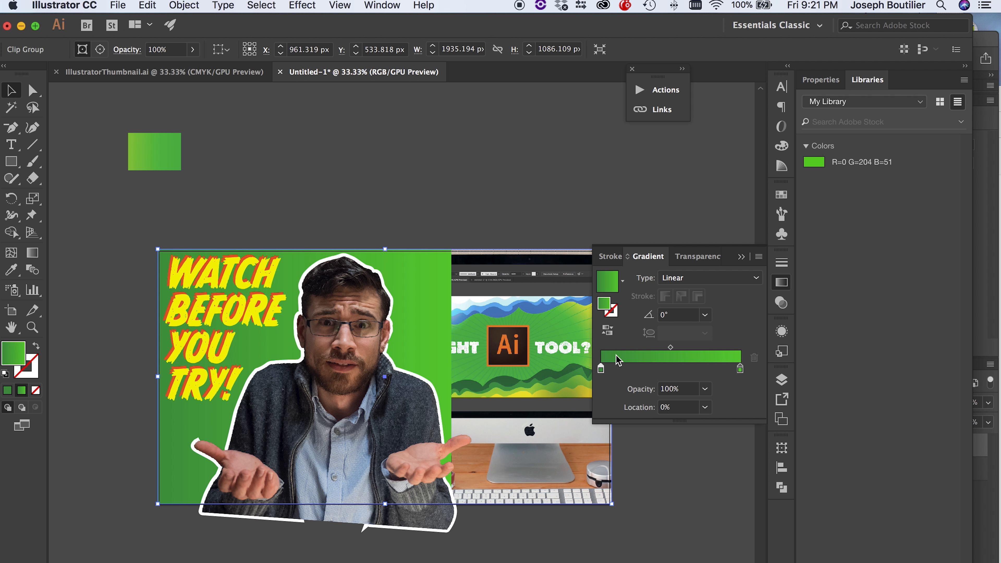
# Fade the gradient to transparent by setting its end stop to 0% opacity, and make the start stop bright green
pyautogui.click(741, 369)
pyautogui.click(705, 389)
pyautogui.click(717, 405)
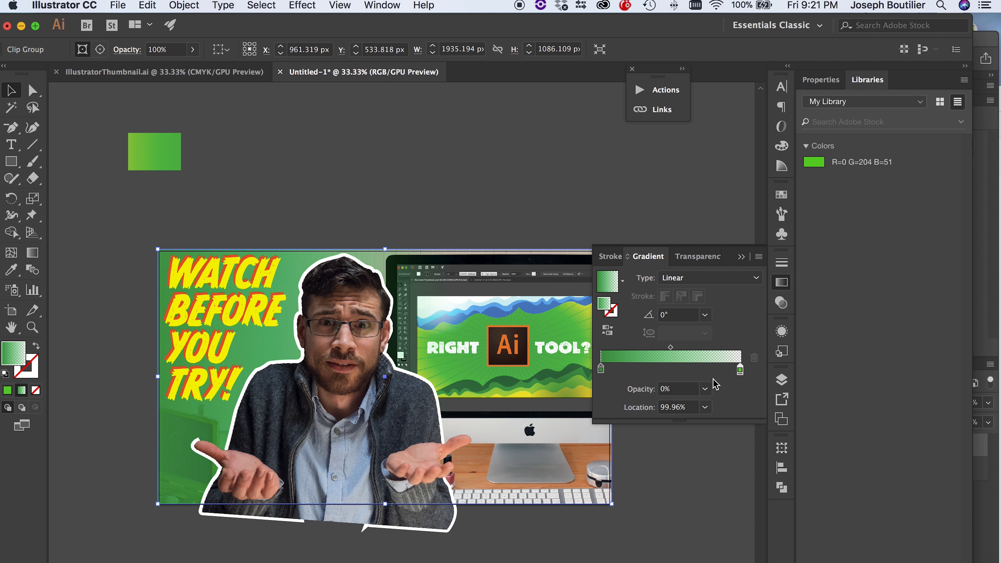
pyautogui.click(601, 368)
pyautogui.press('super+shift+a')
pyautogui.click(447, 303)
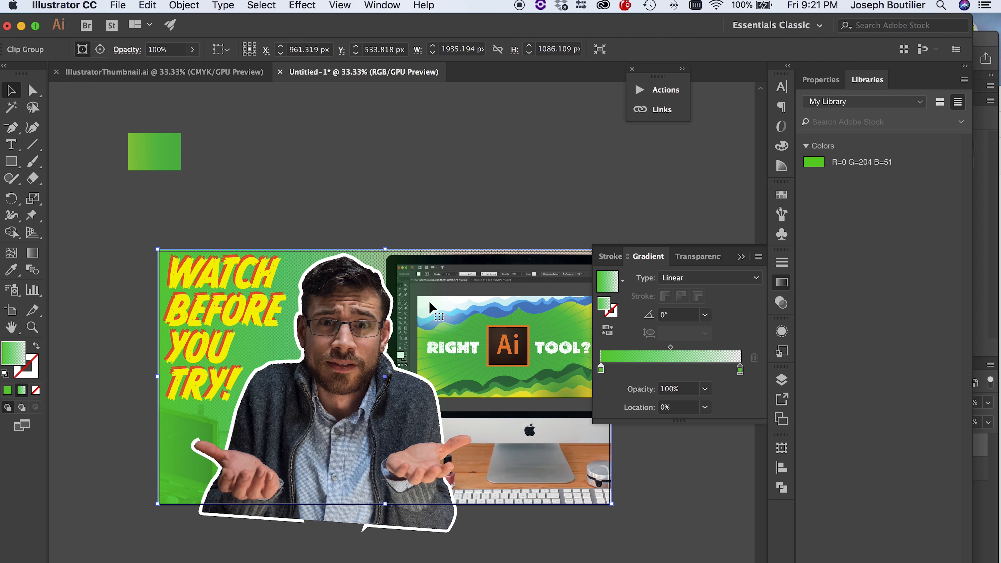
# Isolate the green rectangle, tilt its linear fade diagonally to about -41.6° with the Gradient tool, and leave isolation
pyautogui.doubleClick(314, 293)
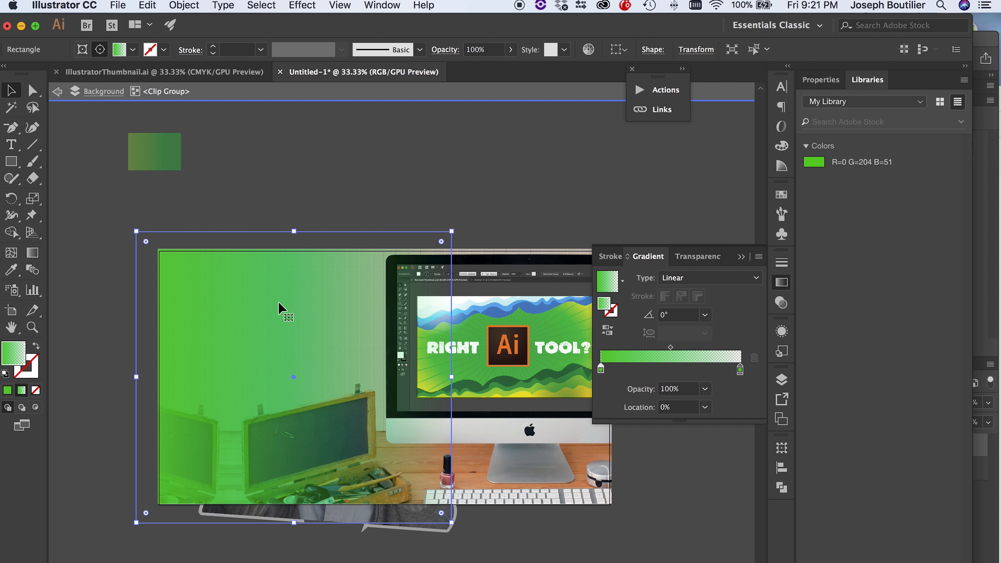
pyautogui.press('g')
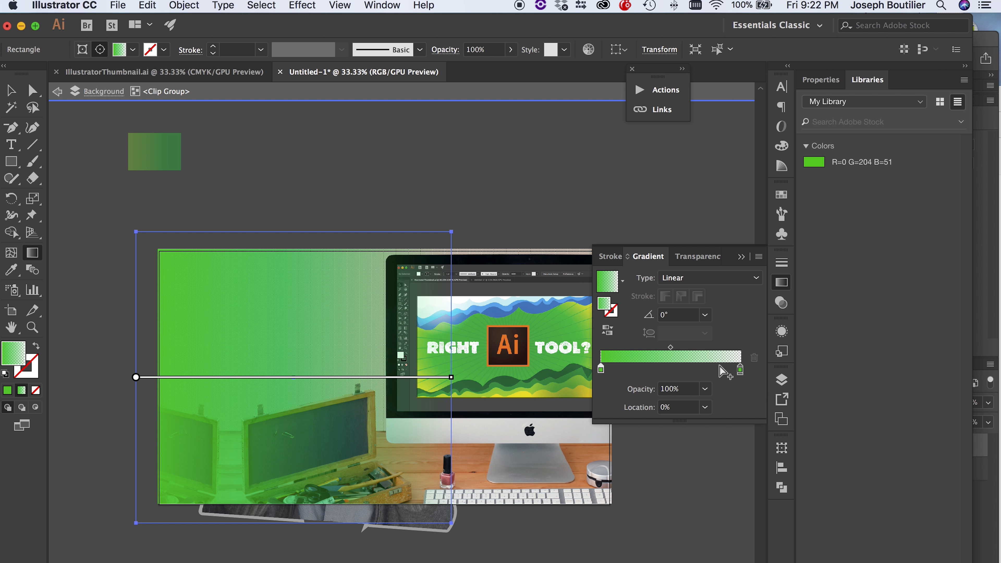
pyautogui.moveTo(451, 378)
pyautogui.mouseDown()
pyautogui.moveTo(353, 377)
pyautogui.moveTo(425, 376)
pyautogui.moveTo(399, 468)
pyautogui.mouseUp()
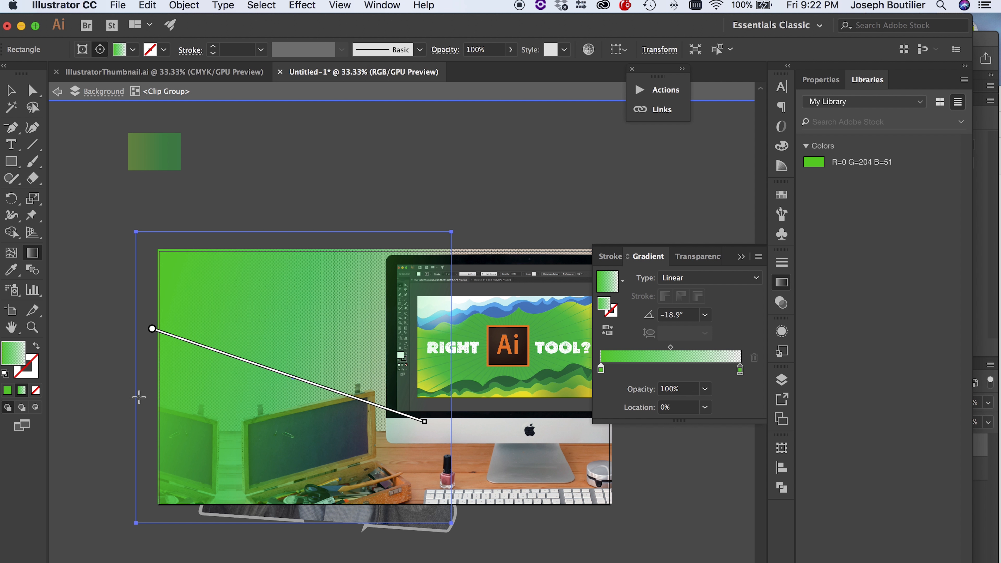
pyautogui.moveTo(152, 328)
pyautogui.mouseDown()
pyautogui.moveTo(170, 242)
pyautogui.moveTo(127, 252)
pyautogui.mouseUp()
pyautogui.moveTo(379, 406); pyautogui.dragTo(410, 400)
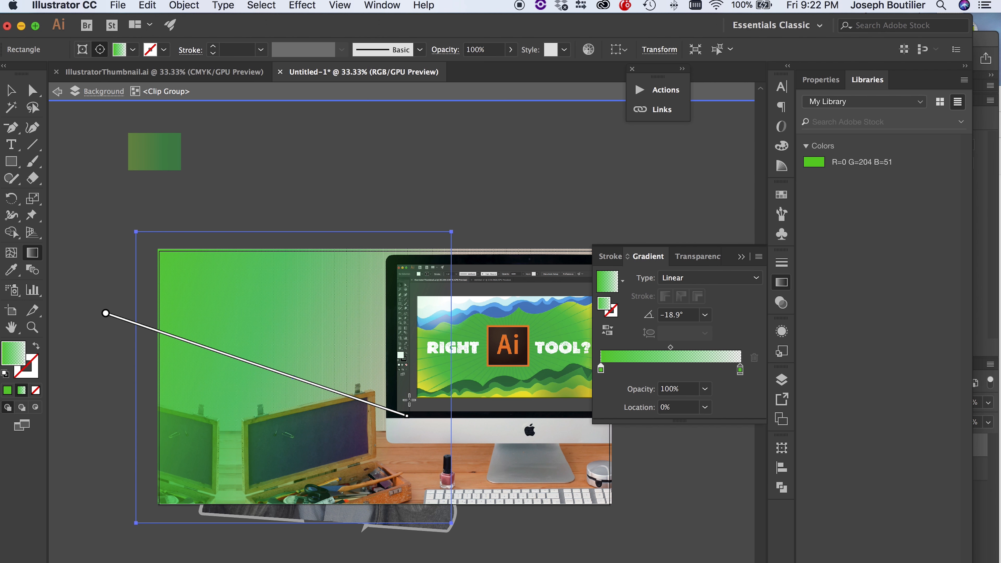
pyautogui.click(11, 90)
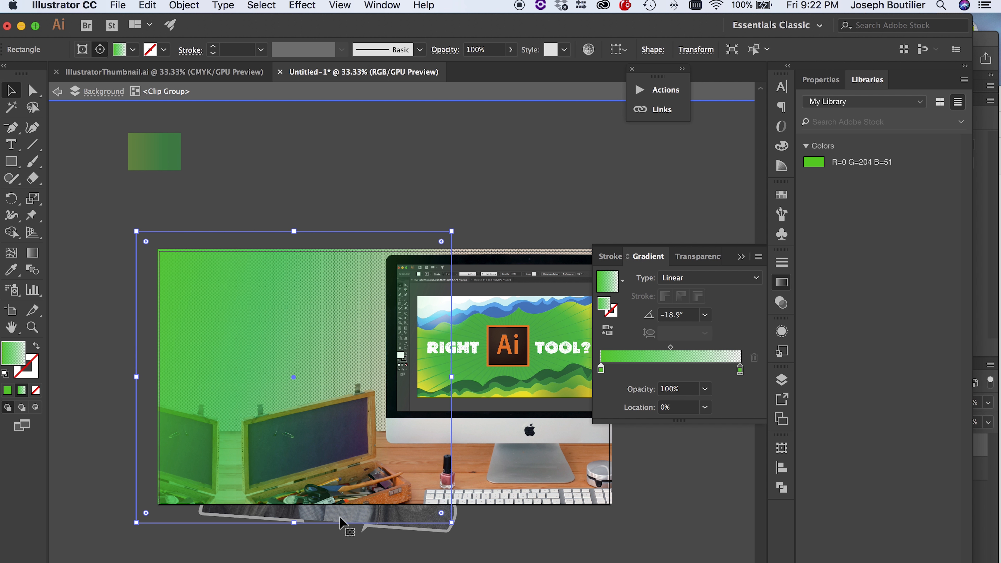
pyautogui.click(357, 169)
pyautogui.click(356, 168)
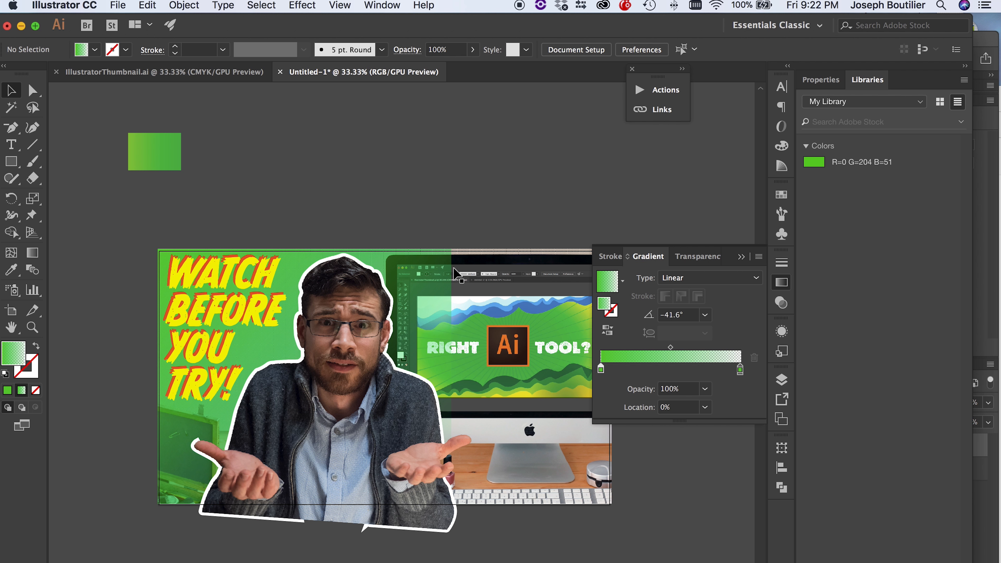
# Isolate the background's green rectangle again and change its gradient type to Radial
pyautogui.click(454, 350)
pyautogui.doubleClick(292, 262)
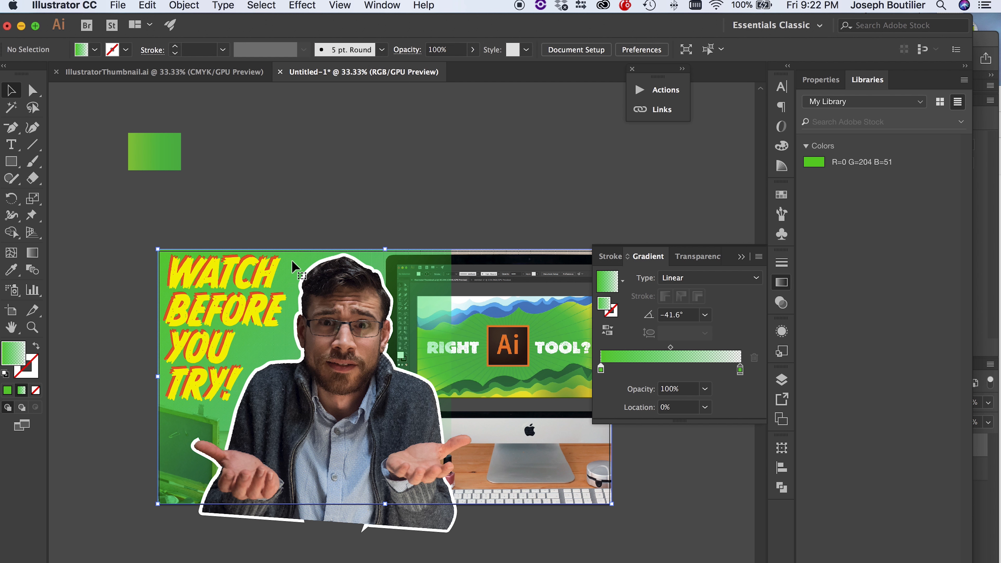
pyautogui.click(343, 278)
pyautogui.click(680, 279)
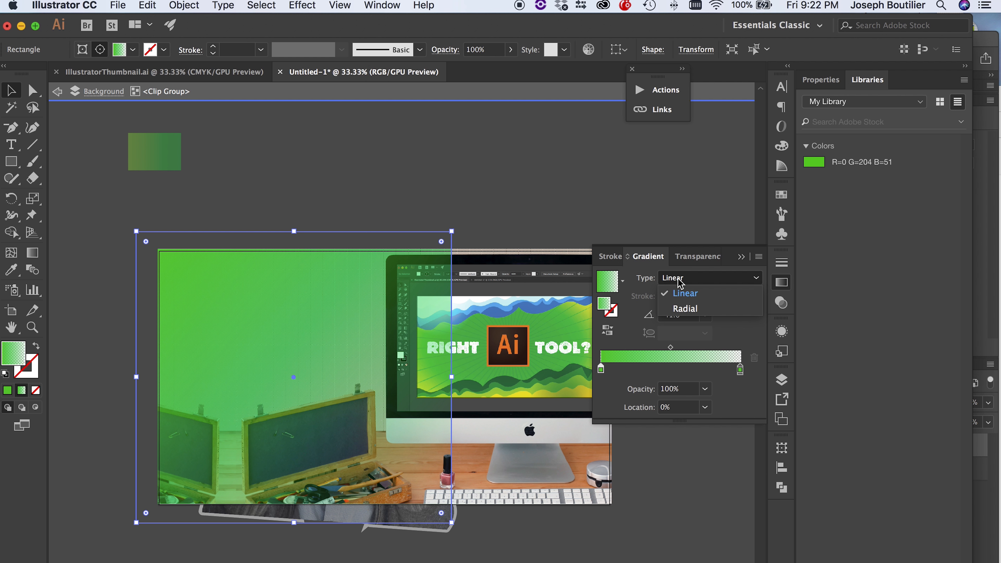
pyautogui.click(685, 308)
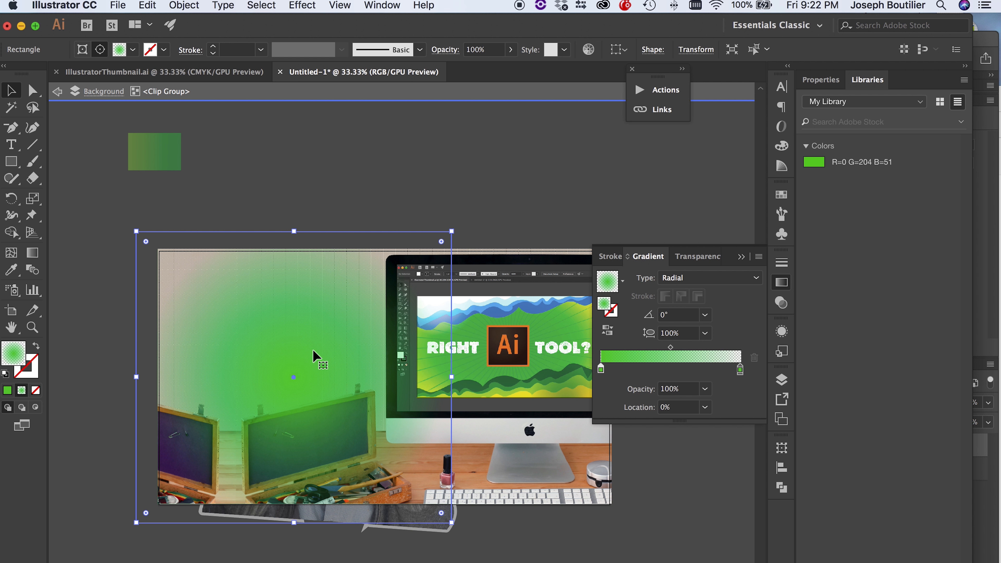
# Redraw the radial gradient from the rectangle's upper-left area out to its right edge, and leave isolation
pyautogui.press('g')
pyautogui.moveTo(197, 294); pyautogui.dragTo(447, 294)
pyautogui.moveTo(200, 296); pyautogui.dragTo(204, 298)
pyautogui.moveTo(451, 296); pyautogui.dragTo(449, 298)
pyautogui.press('v')
pyautogui.hscroll(3, 315, 264)
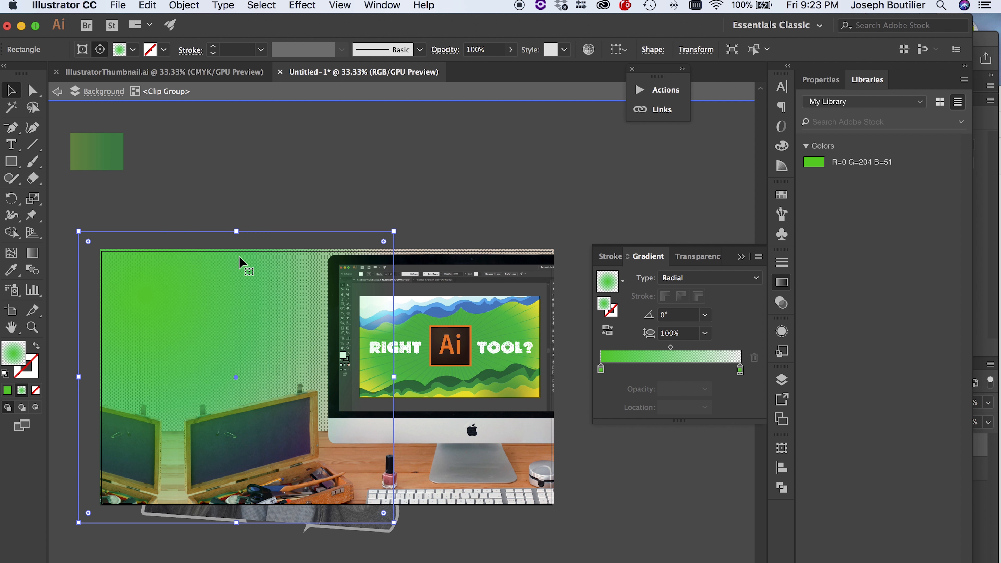
pyautogui.doubleClick(317, 194)
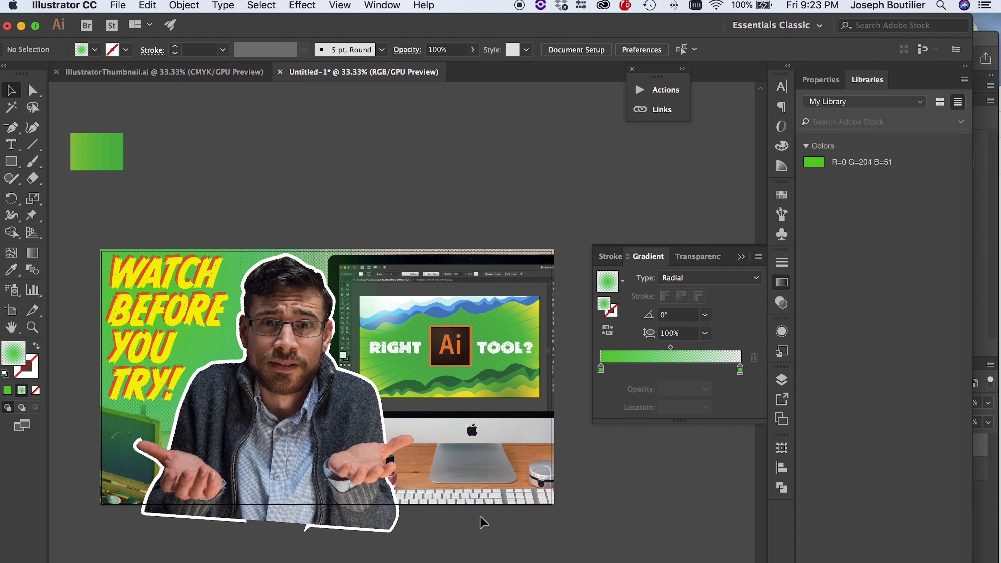
# Delete the small green gradient sample rectangle above the artboard
pyautogui.hscroll(-1, 465, 520)
pyautogui.click(110, 154)
pyautogui.press('Delete')
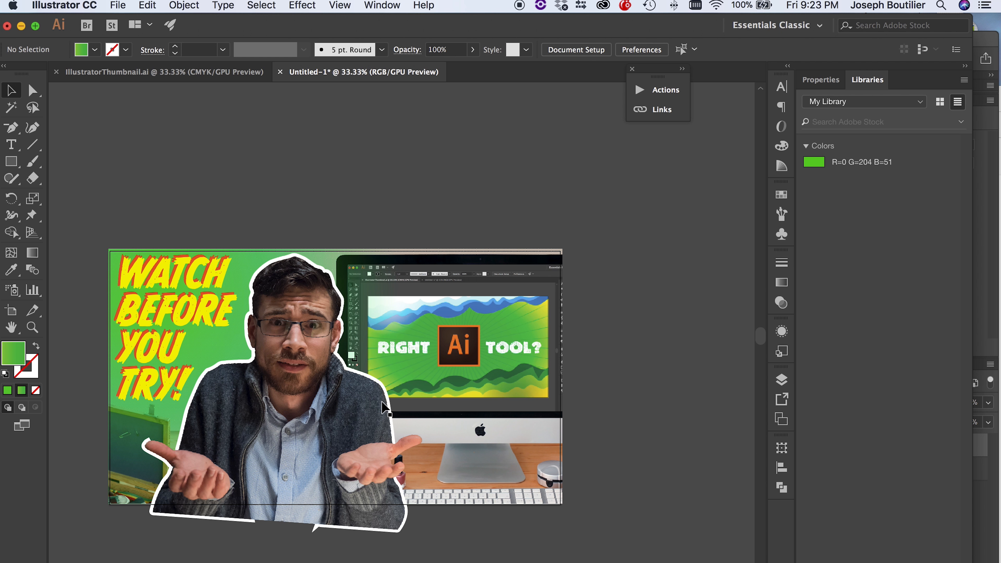
pyautogui.hscroll(-2, 383, 403)
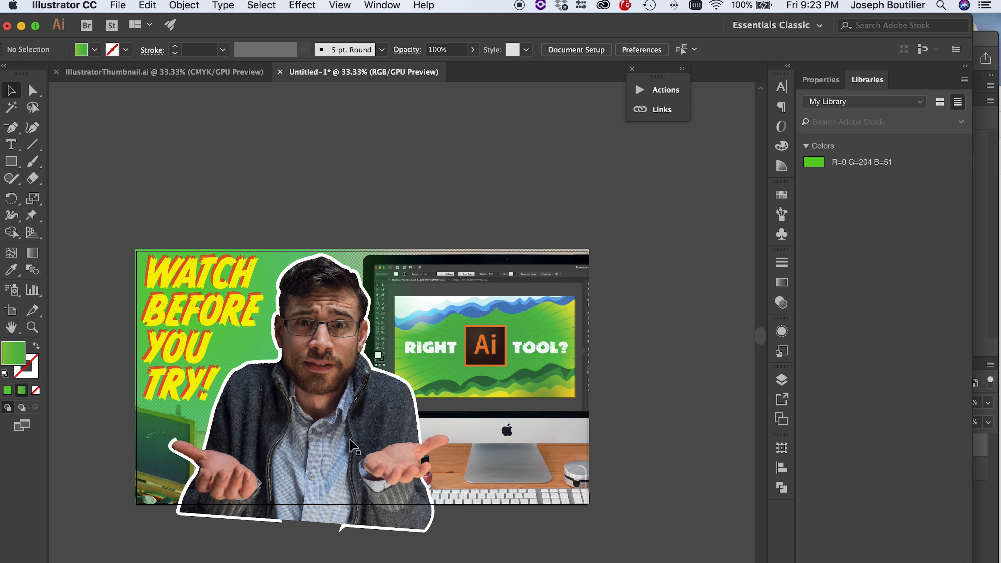
pyautogui.click(11, 161)
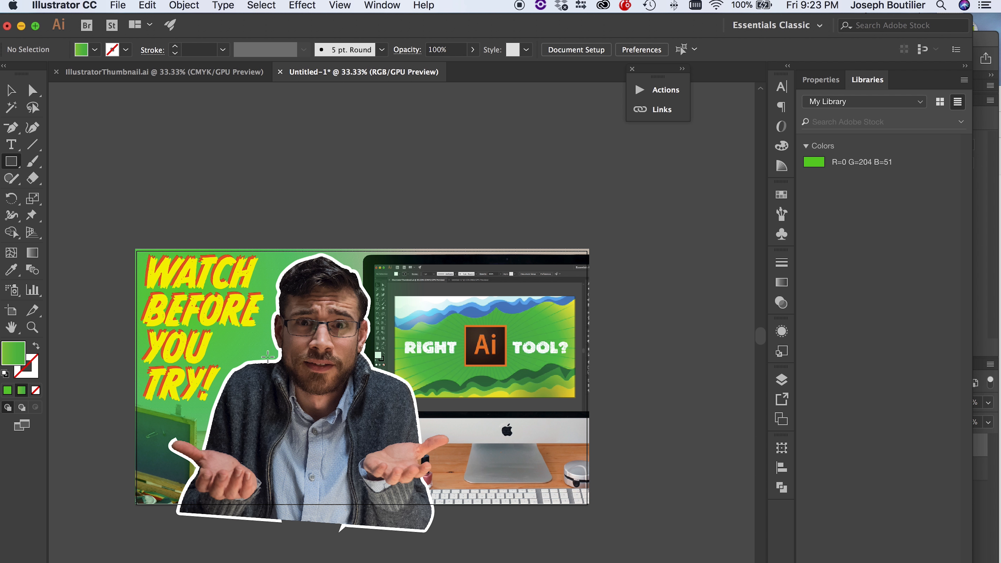
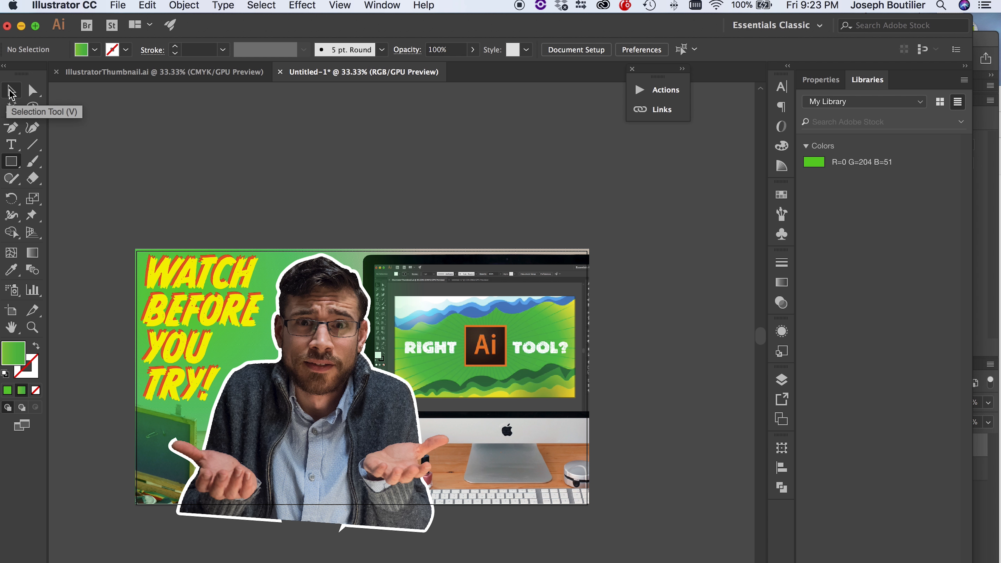
pyautogui.click(11, 90)
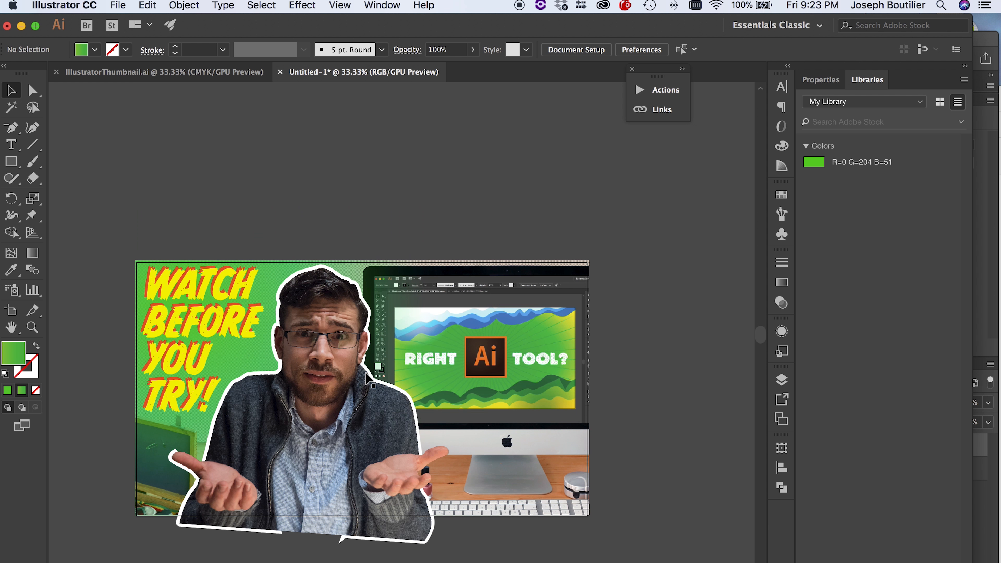
pyautogui.scroll(-2, 347, 414)
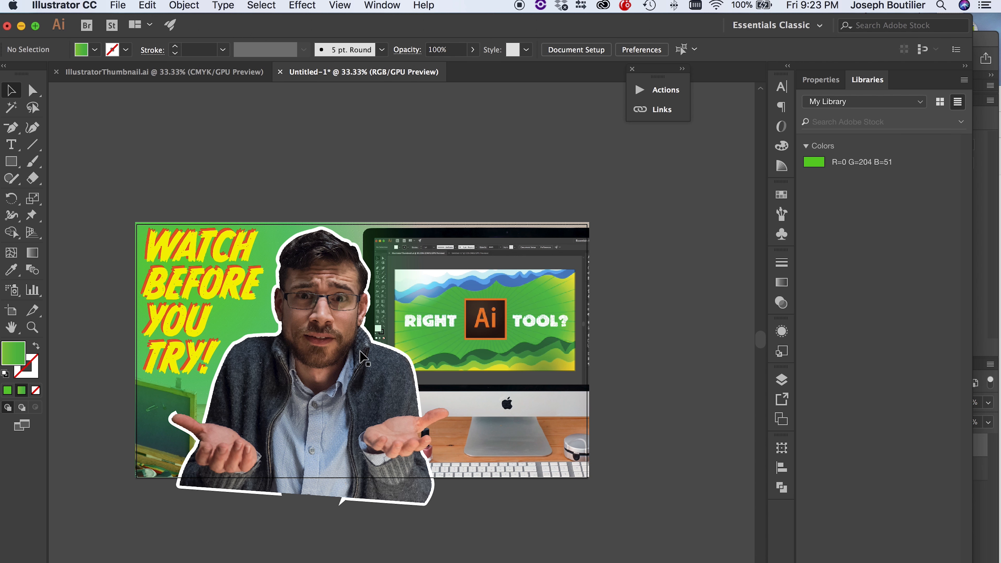
pyautogui.click(10, 161)
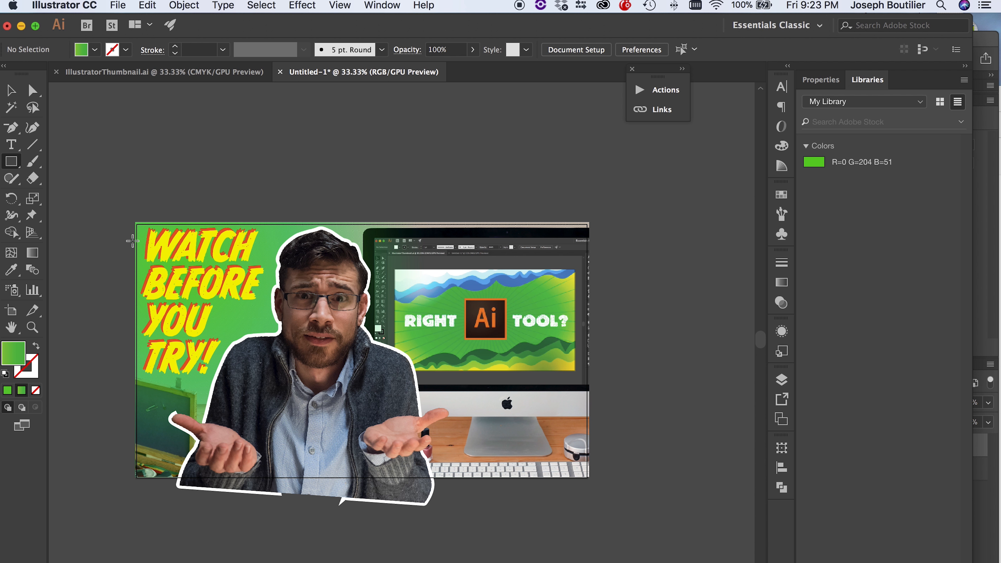
pyautogui.press('v')
pyautogui.scroll(-4, 481, 537)
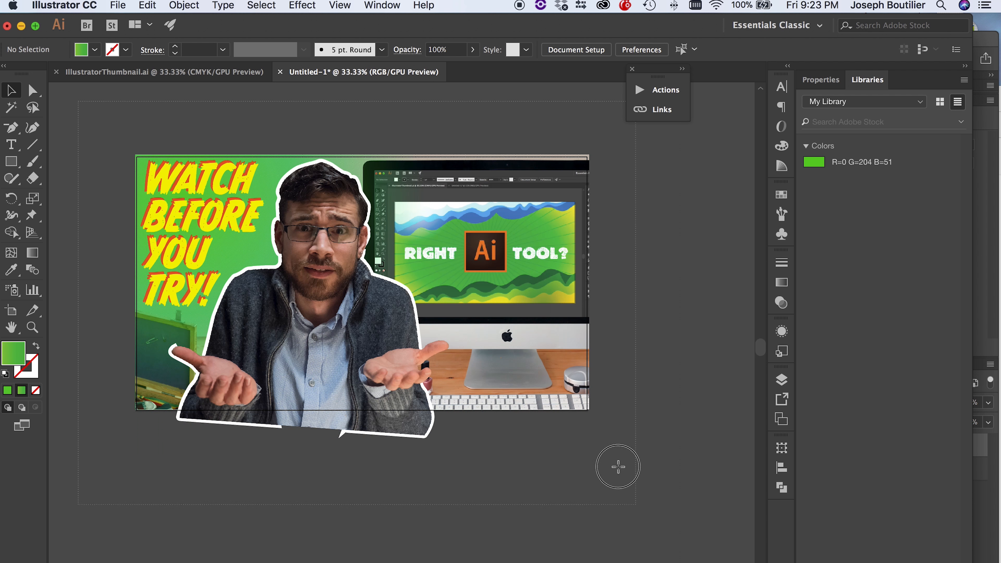
# Unlock the Characters layer and group the caption, cut-out man and background into one object
pyautogui.click(525, 337)
pyautogui.scroll(4, 670, 315)
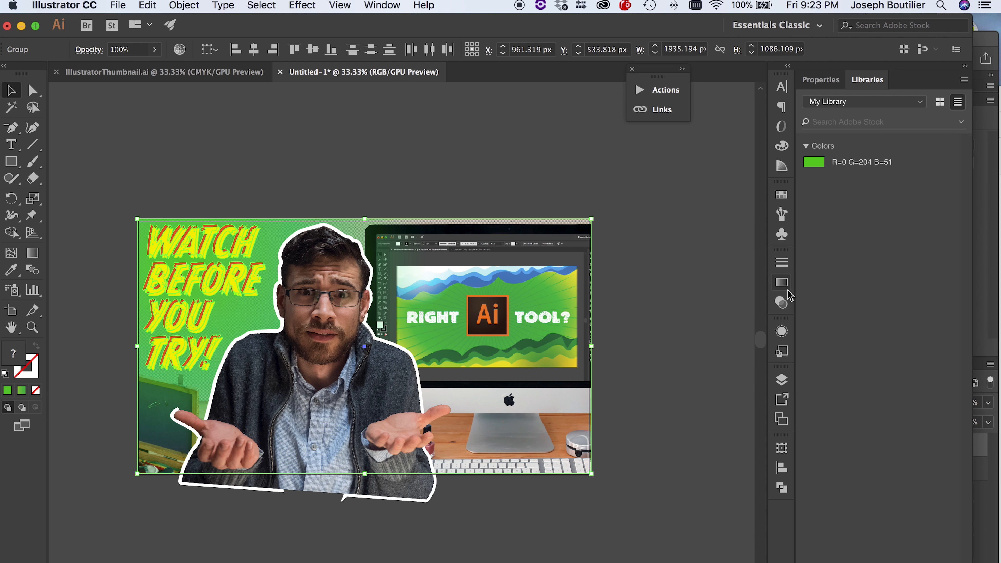
pyautogui.click(781, 380)
pyautogui.click(624, 410)
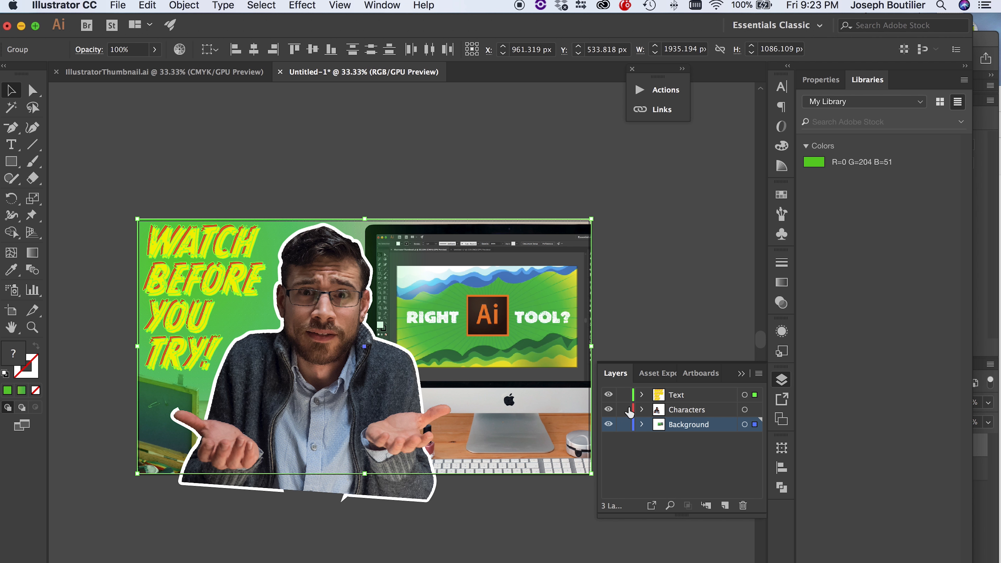
pyautogui.click(185, 134)
pyautogui.moveTo(109, 153); pyautogui.dragTo(642, 546)
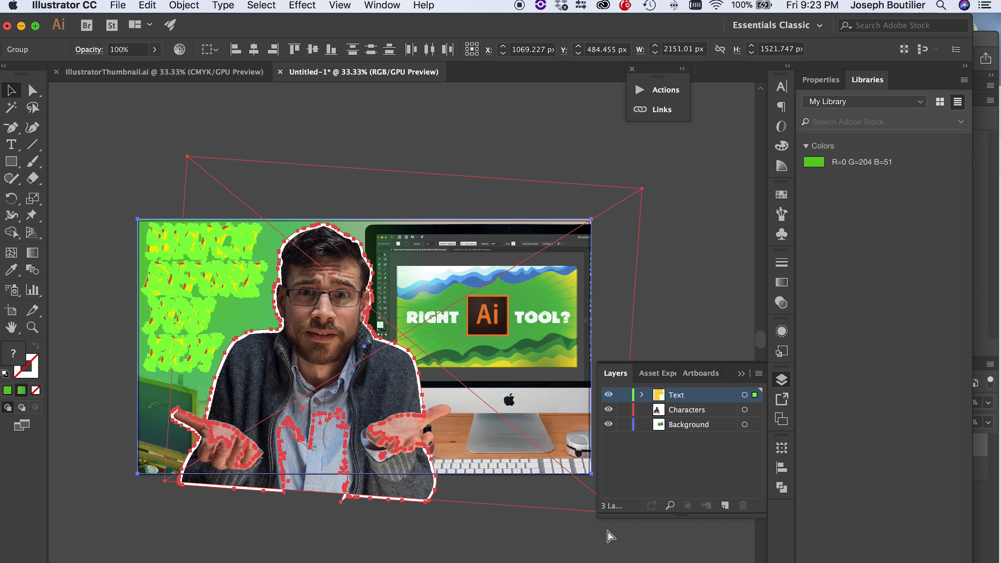
pyautogui.click(520, 550)
# Draw a rectangle about 1926 by 1083 px over the artboard and use it as a clipping mask for all the artwork
pyautogui.click(11, 161)
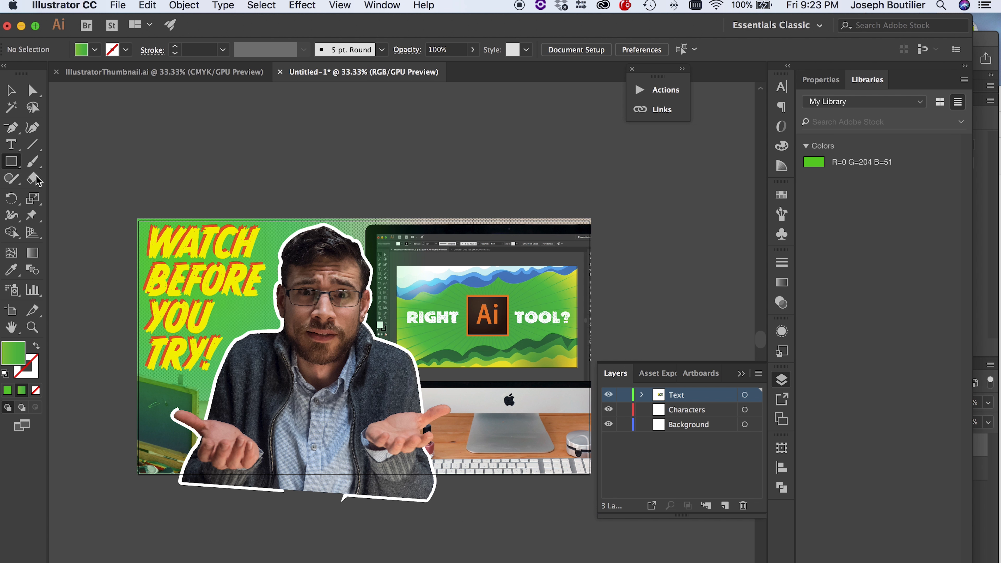
pyautogui.moveTo(138, 220); pyautogui.dragTo(591, 474)
pyautogui.press('v')
pyautogui.press('super+a')
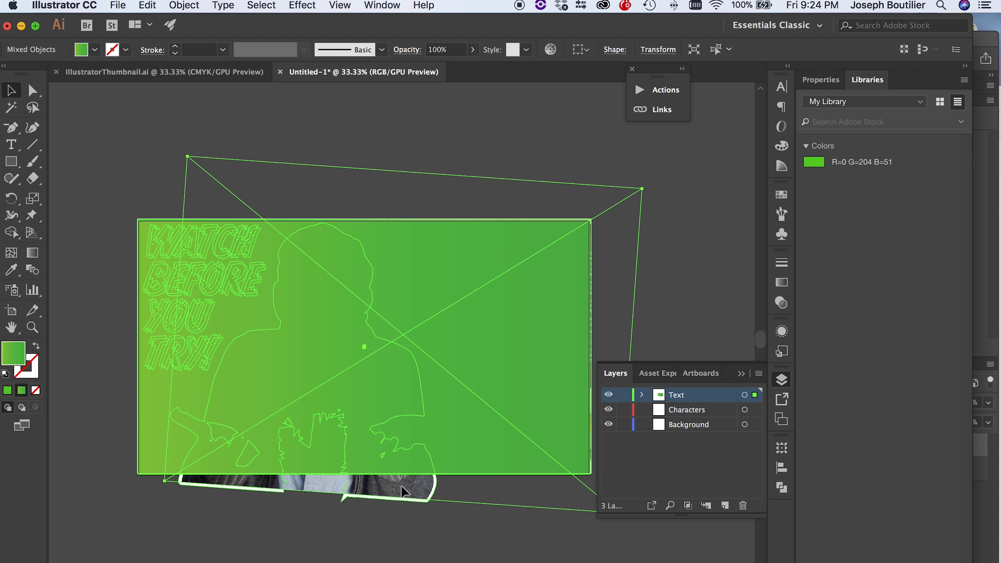
pyautogui.rightClick(352, 399)
pyautogui.click(414, 501)
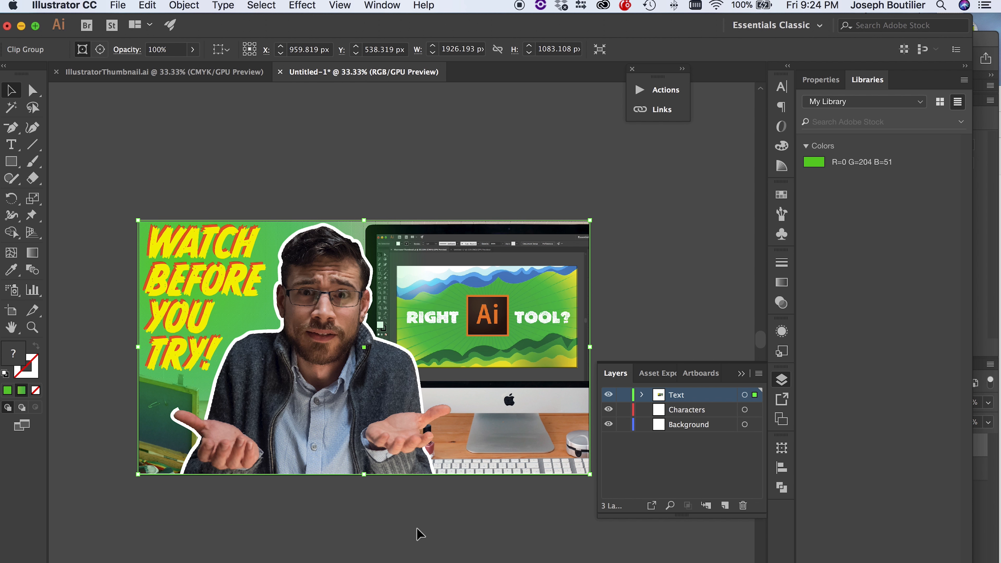
pyautogui.click(420, 531)
pyautogui.click(741, 375)
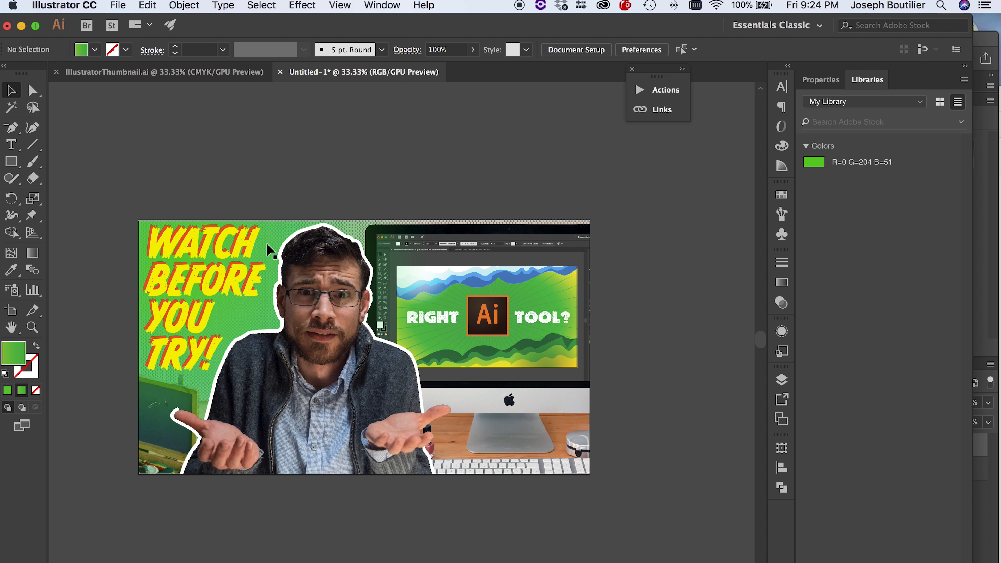
pyautogui.click(115, 4)
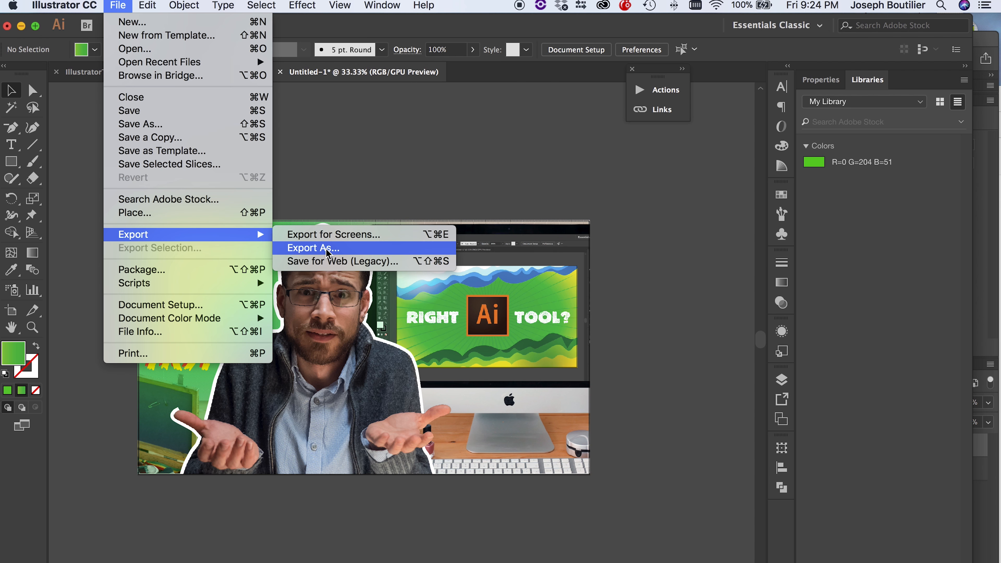
pyautogui.click(314, 248)
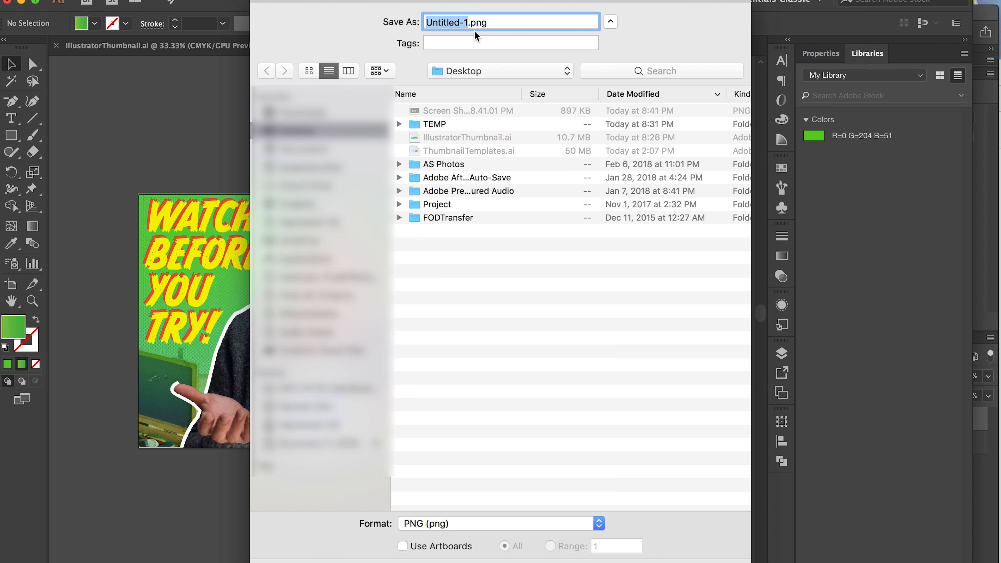
pyautogui.click(496, 524)
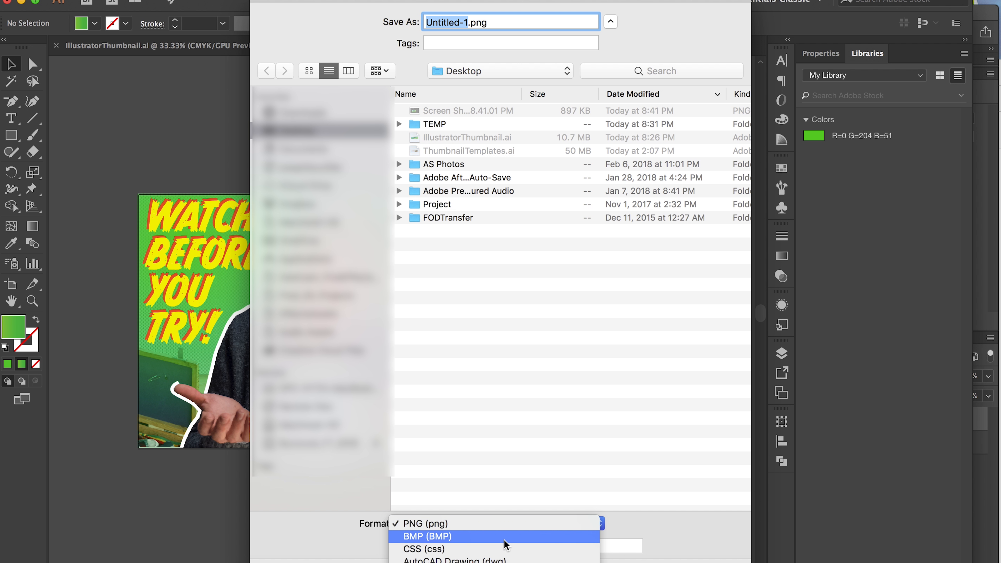
pyautogui.click(526, 353)
pyautogui.write('YouTu')
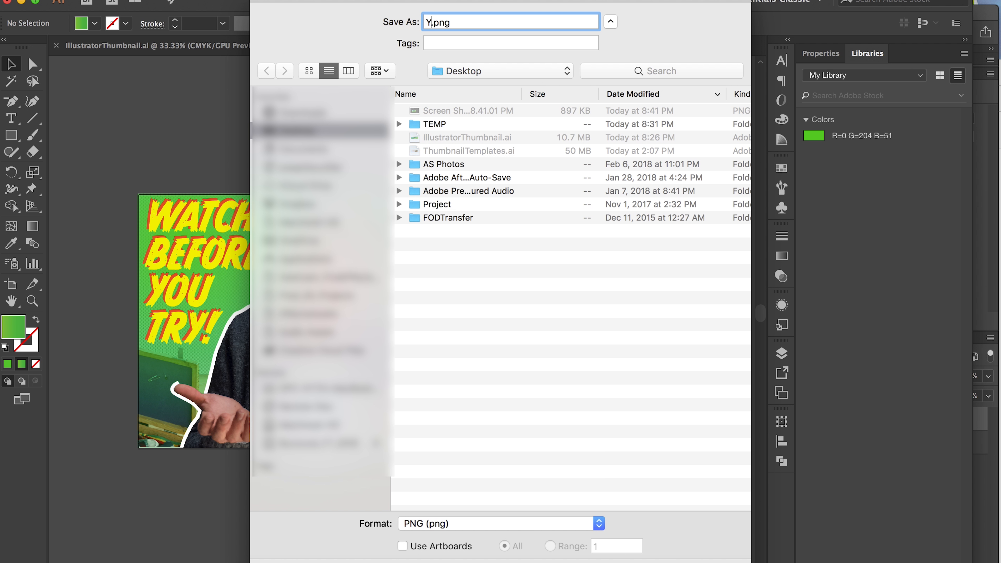
pyautogui.write('beThumbnail')
pyautogui.press('Return')
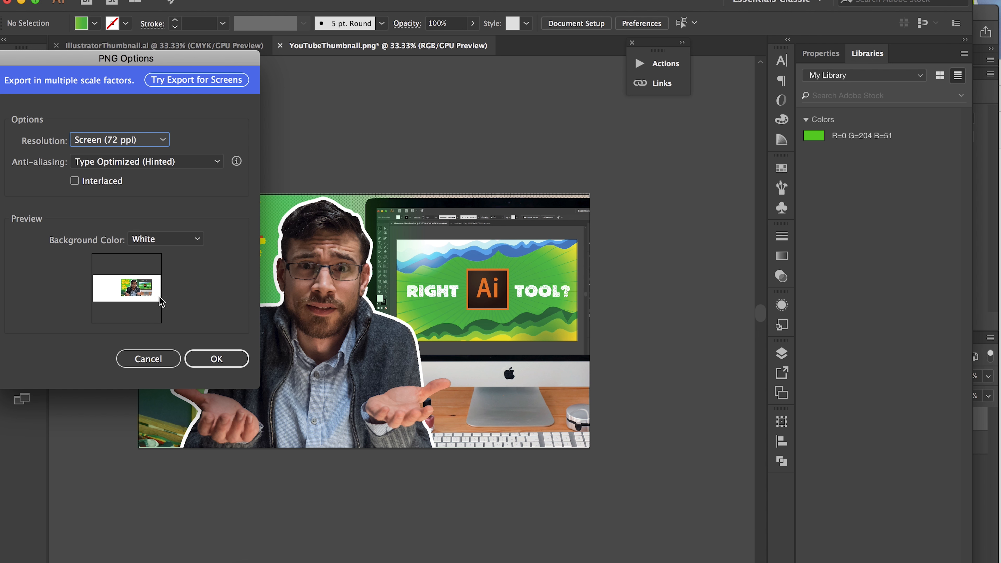
pyautogui.click(149, 359)
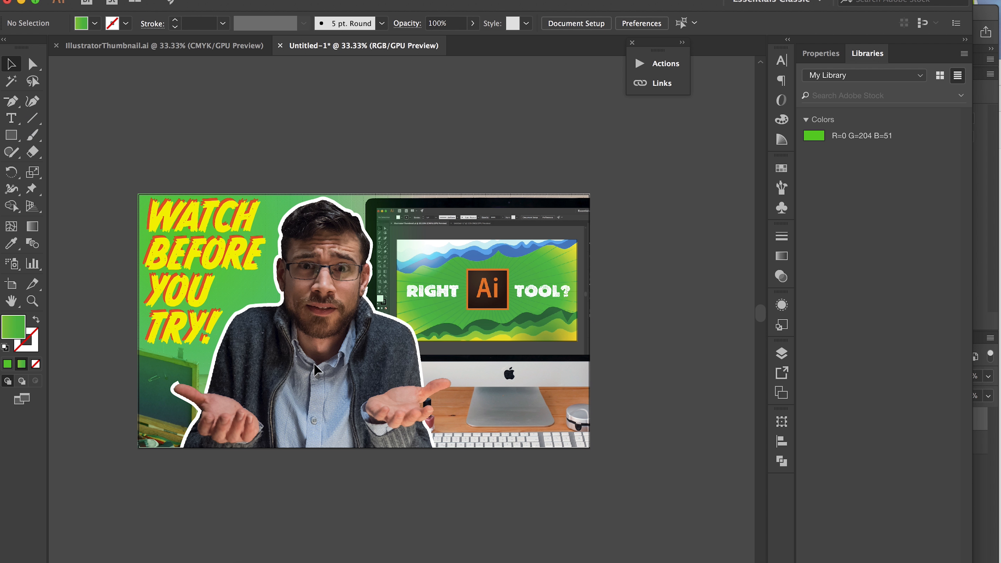
# Export the thumbnail as a PNG named YouTubeThumbnail at Screen (72 ppi), limited to the artboard with Use Artboards
pyautogui.click(308, 365)
pyautogui.click(374, 467)
pyautogui.hscroll(-10, 250, 279)
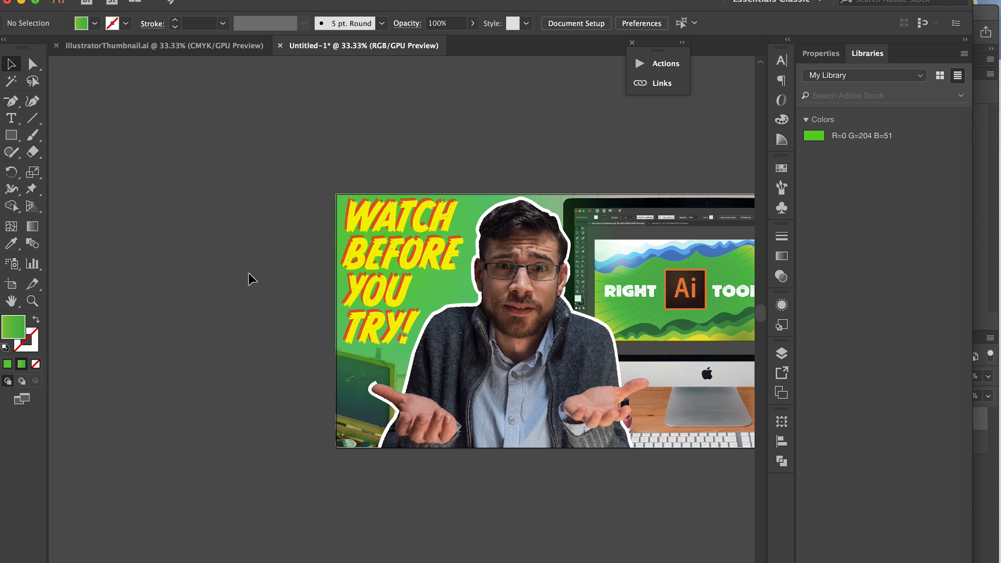
pyautogui.hscroll(1, 473, 355)
pyautogui.click(117, 0)
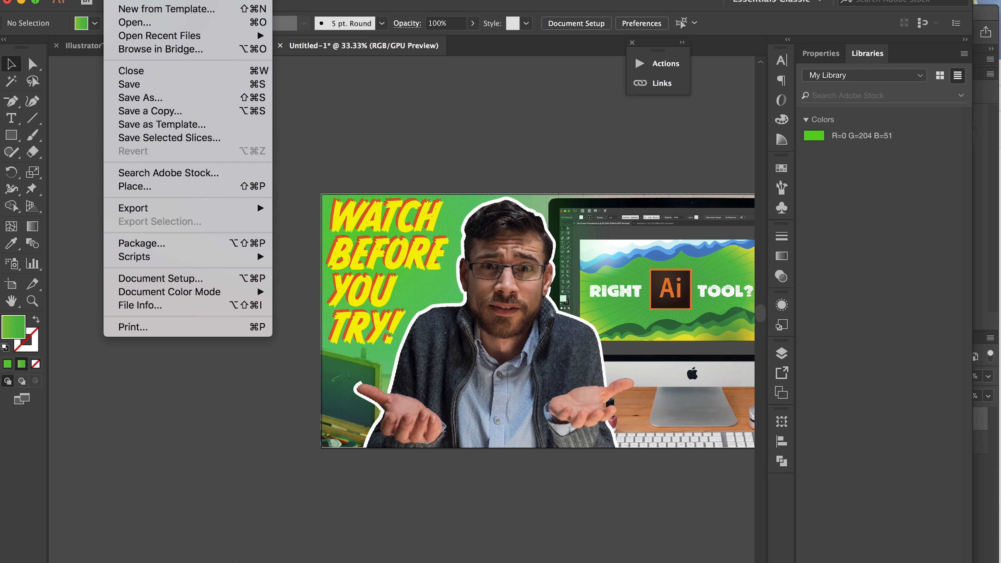
pyautogui.moveTo(183, 207)
pyautogui.click(367, 228)
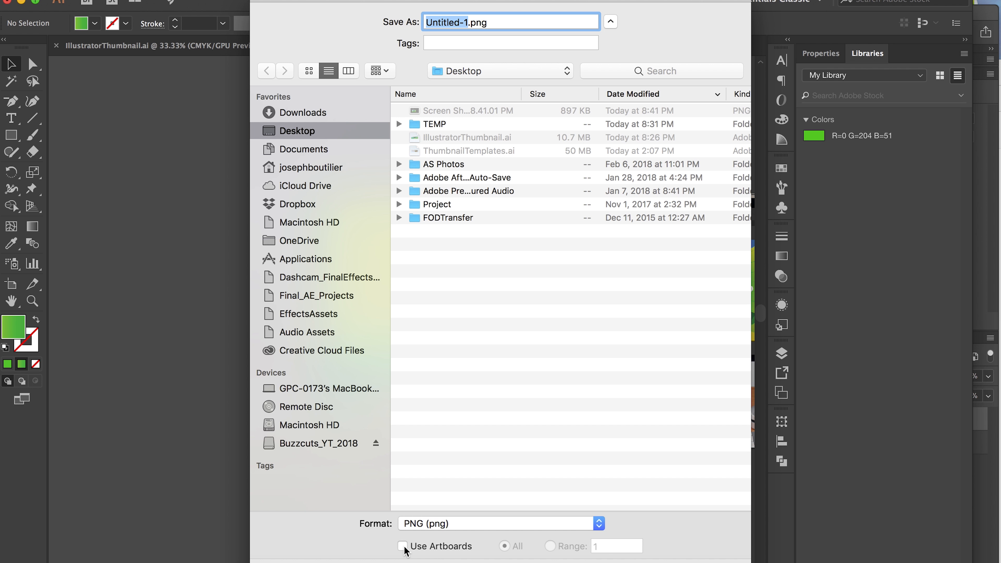
pyautogui.click(405, 549)
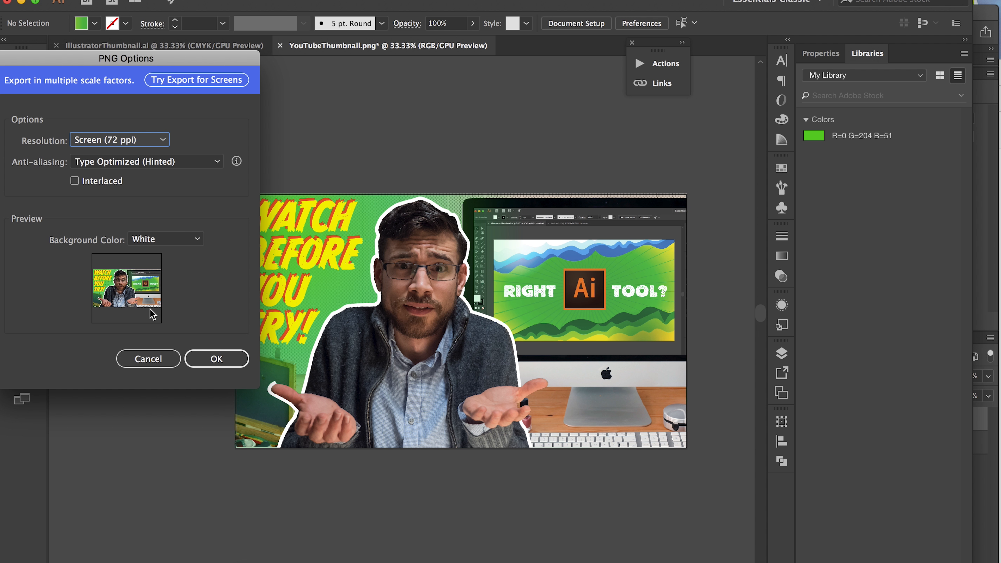
pyautogui.click(208, 364)
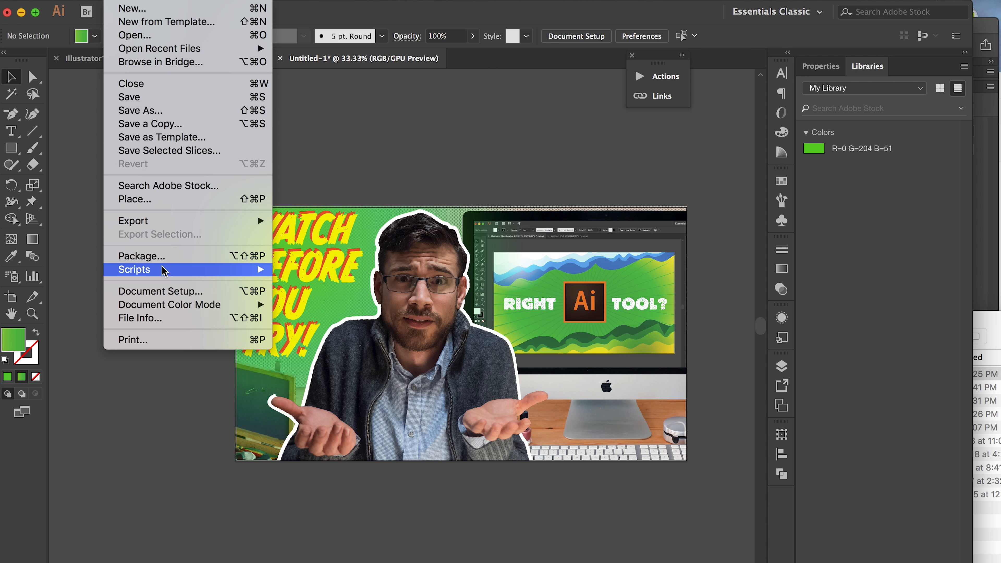
# Export the document as a PNG again with Use Artboards, choosing a range instead of all artboards
pyautogui.moveTo(177, 220)
pyautogui.click(341, 211)
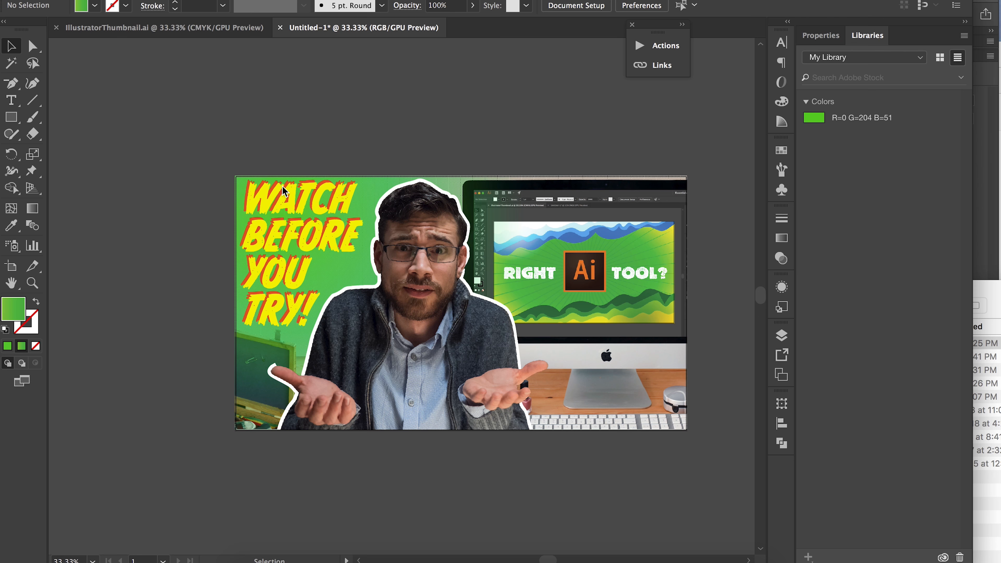
pyautogui.click(403, 528)
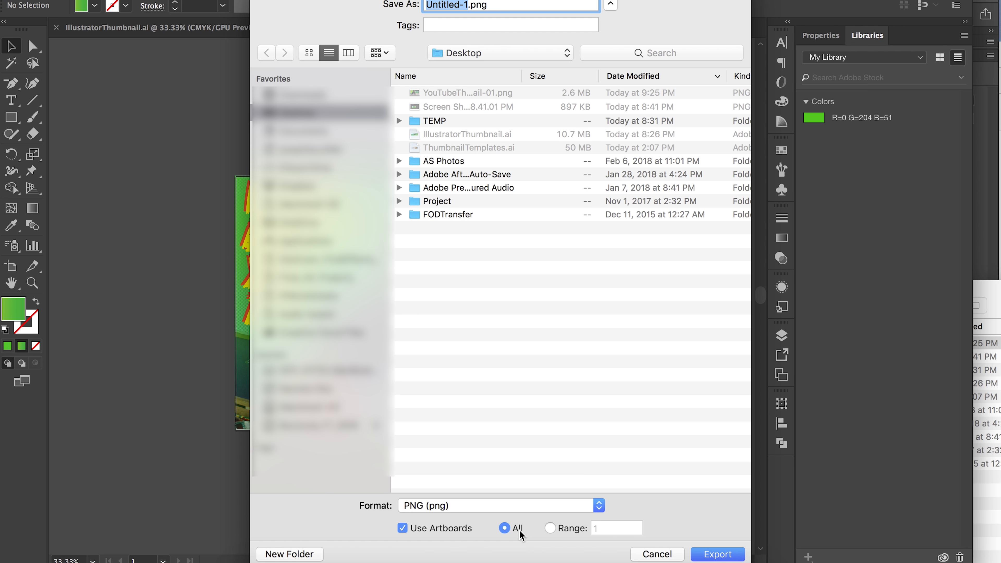
pyautogui.click(552, 530)
pyautogui.click(504, 528)
pyautogui.click(550, 529)
pyautogui.click(717, 554)
pyautogui.press('Return')
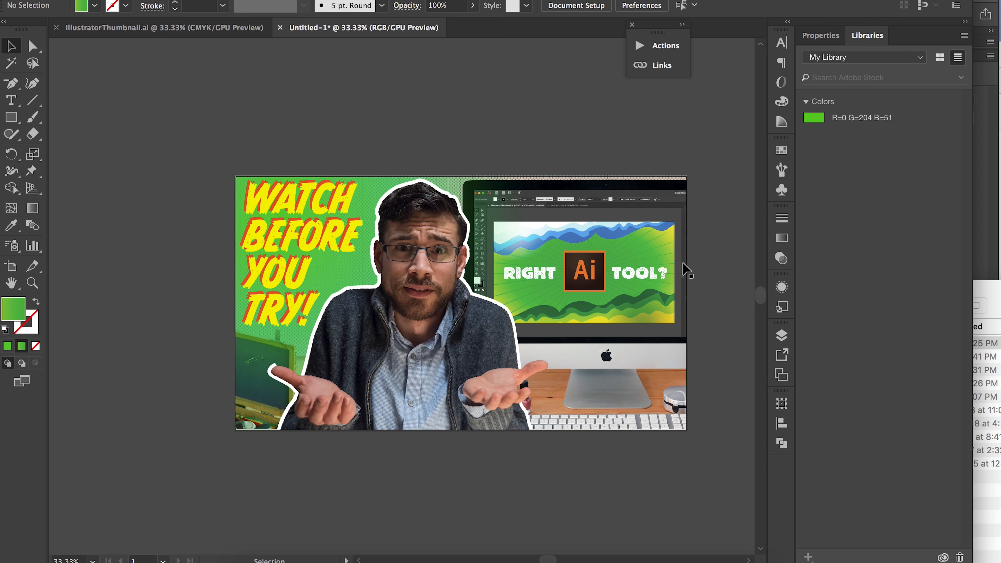
# Try to duplicate the clipped thumbnail artwork below the artboard, and undo the copy
pyautogui.press('super+minus')
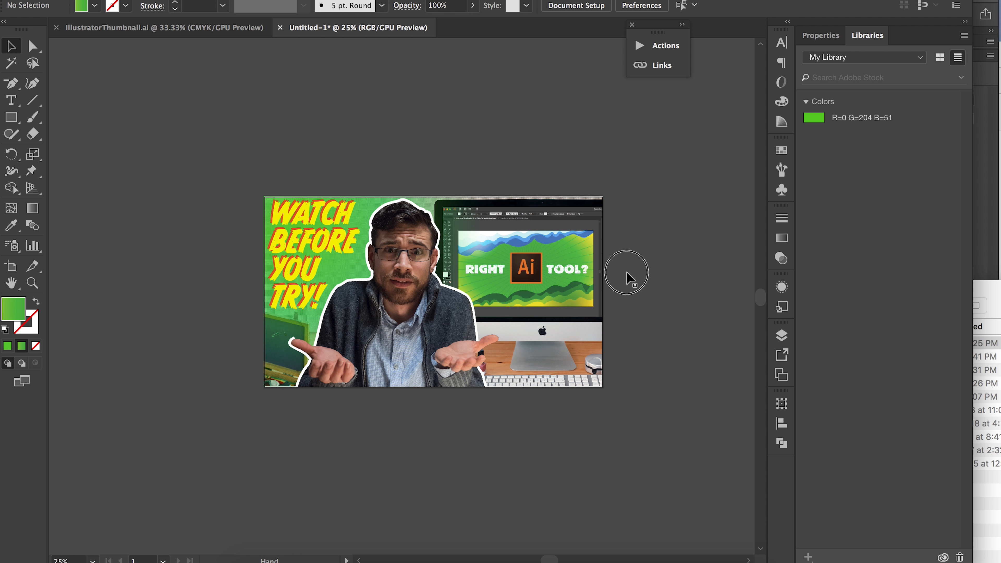
pyautogui.click(11, 266)
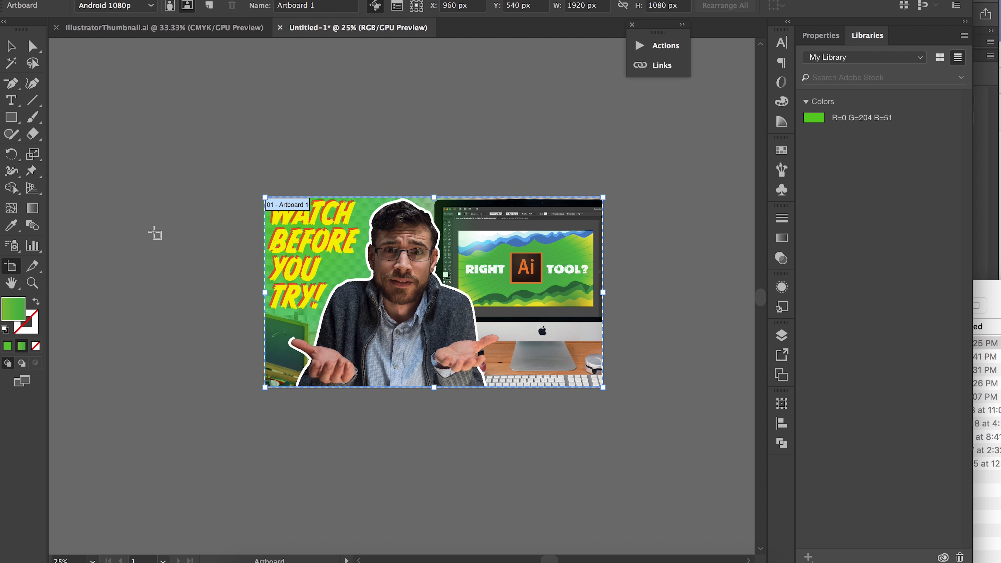
pyautogui.press('v')
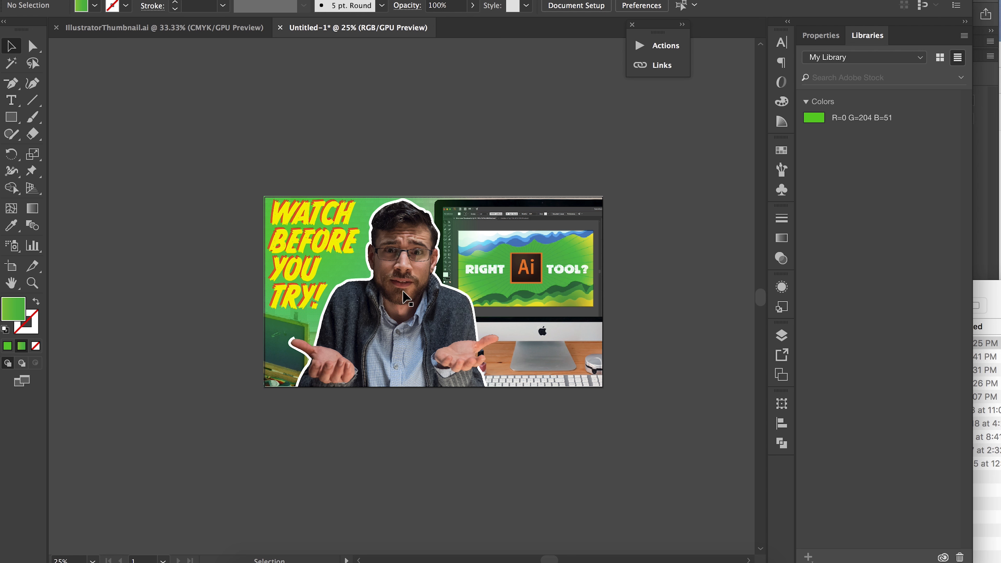
pyautogui.scroll(-1, 422, 272)
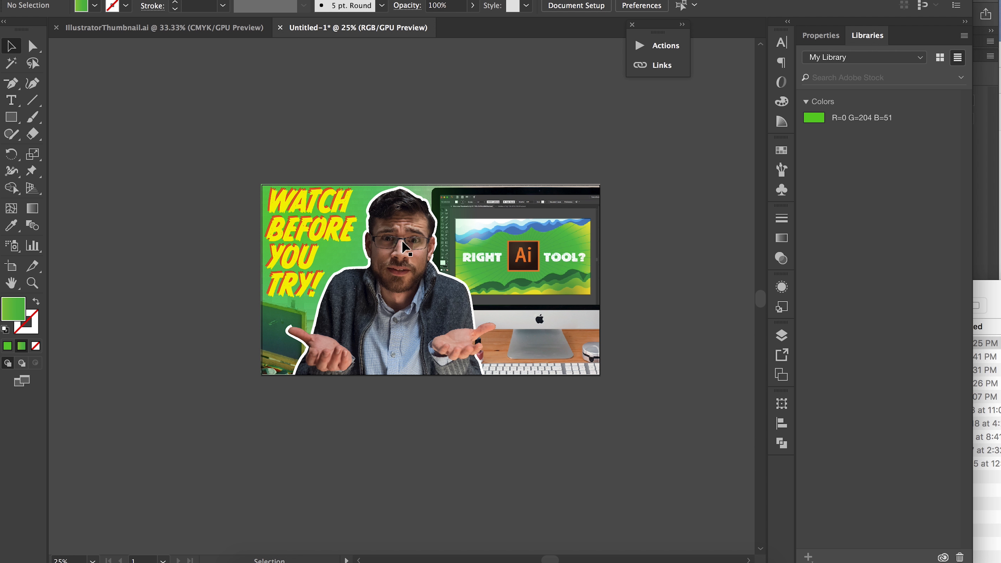
pyautogui.click(319, 230)
pyautogui.click(316, 112)
pyautogui.click(400, 252)
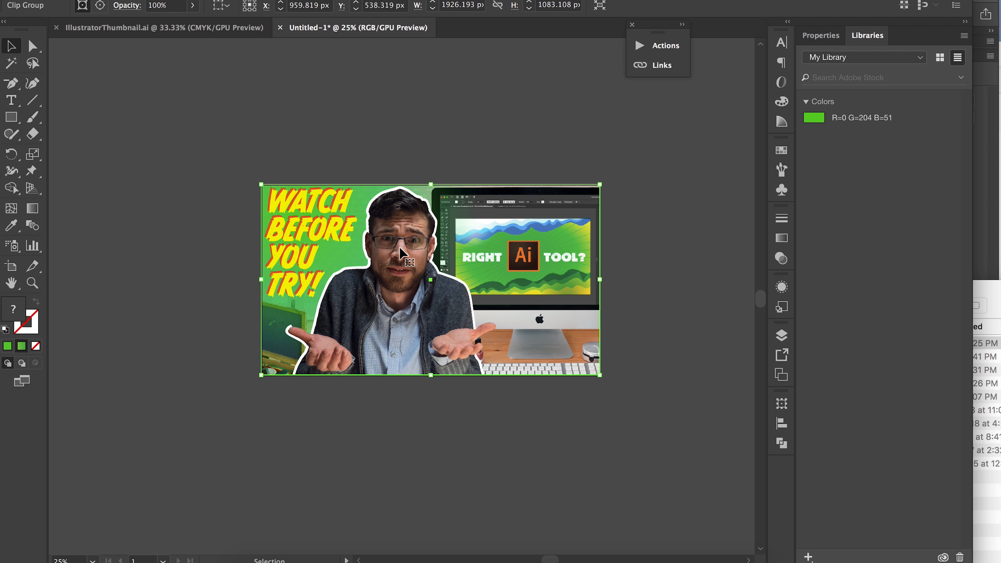
pyautogui.moveTo(400, 251); pyautogui.dragTo(369, 468)
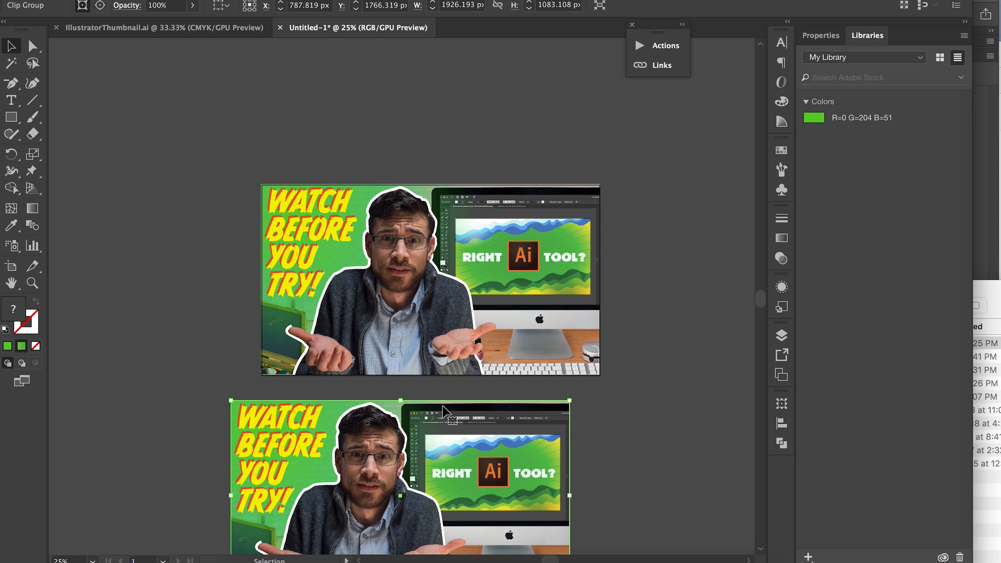
pyautogui.hotkey('ctrl', 'z')
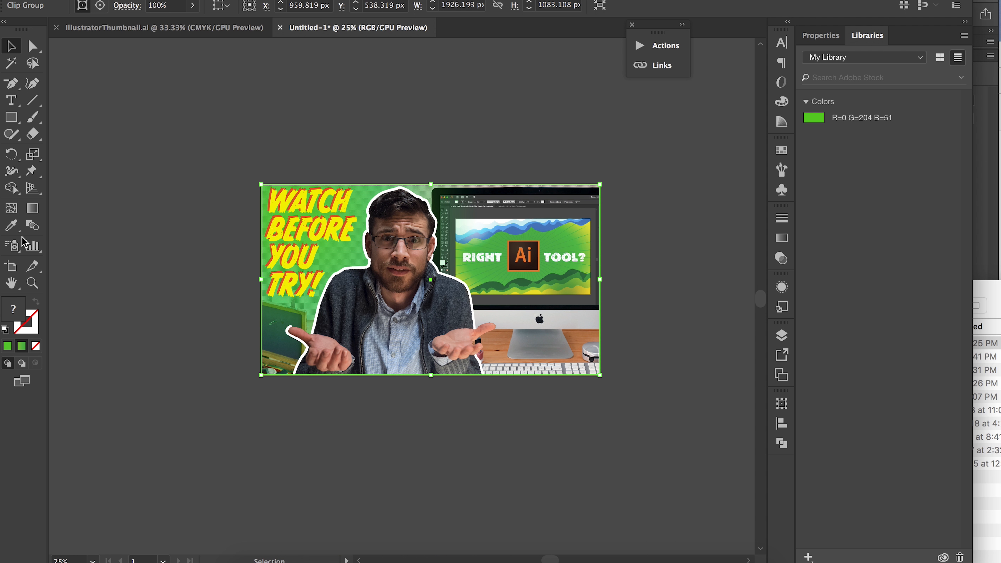
# Duplicate the artboard together with its artwork to make a two-by-two grid of four thumbnails
pyautogui.click(12, 270)
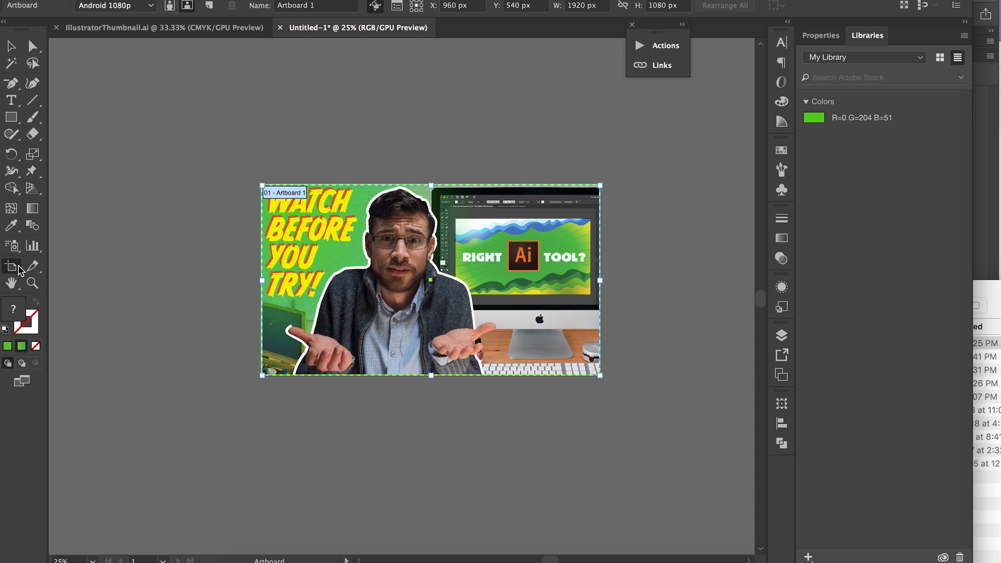
pyautogui.moveTo(440, 266); pyautogui.dragTo(290, 328)
pyautogui.moveTo(482, 352); pyautogui.dragTo(545, 160)
pyautogui.press('v')
# Select the clipped artwork on every artboard except the upper-left one and release the clipping masks
pyautogui.click(389, 342)
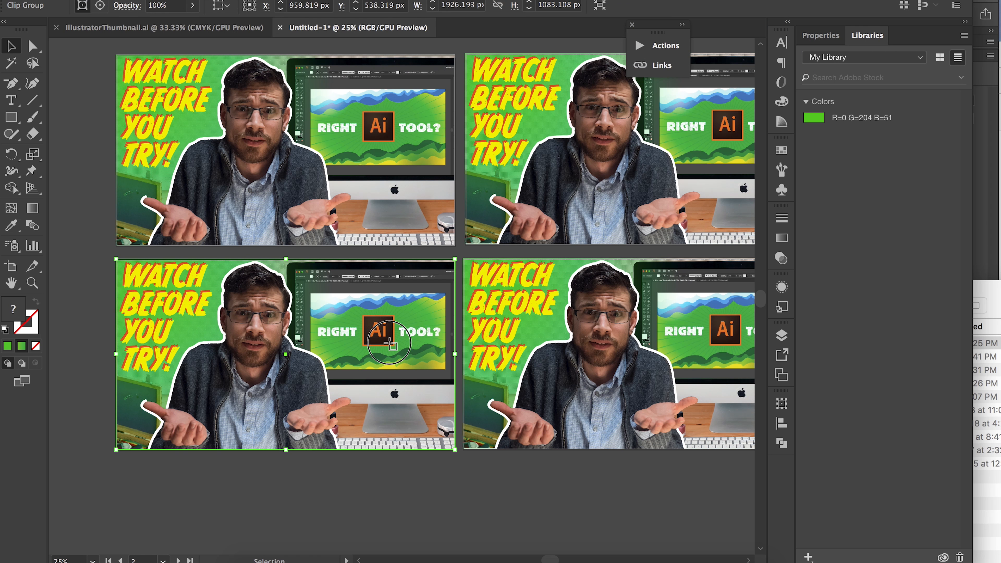
pyautogui.rightClick(521, 199)
pyautogui.click(565, 290)
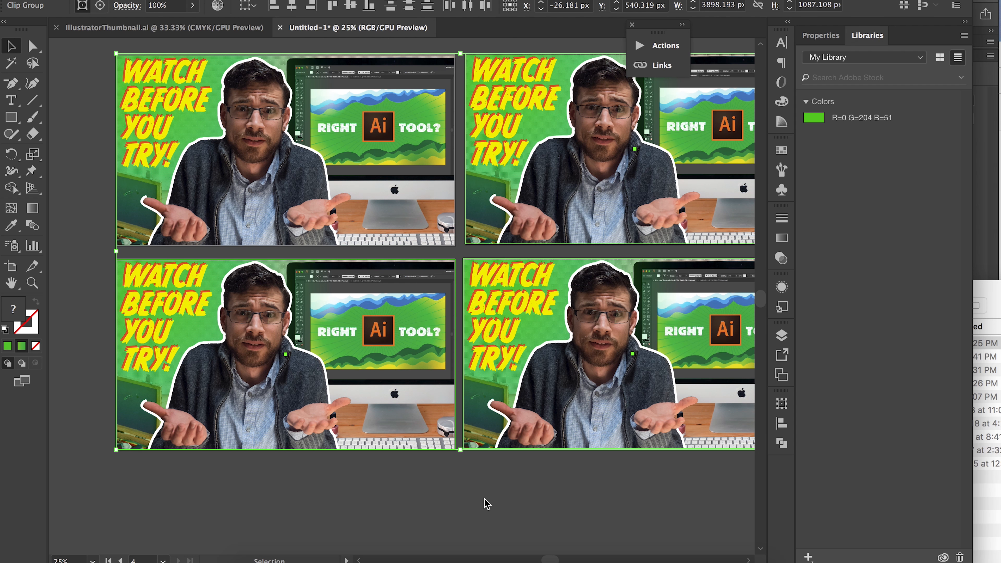
pyautogui.click(484, 503)
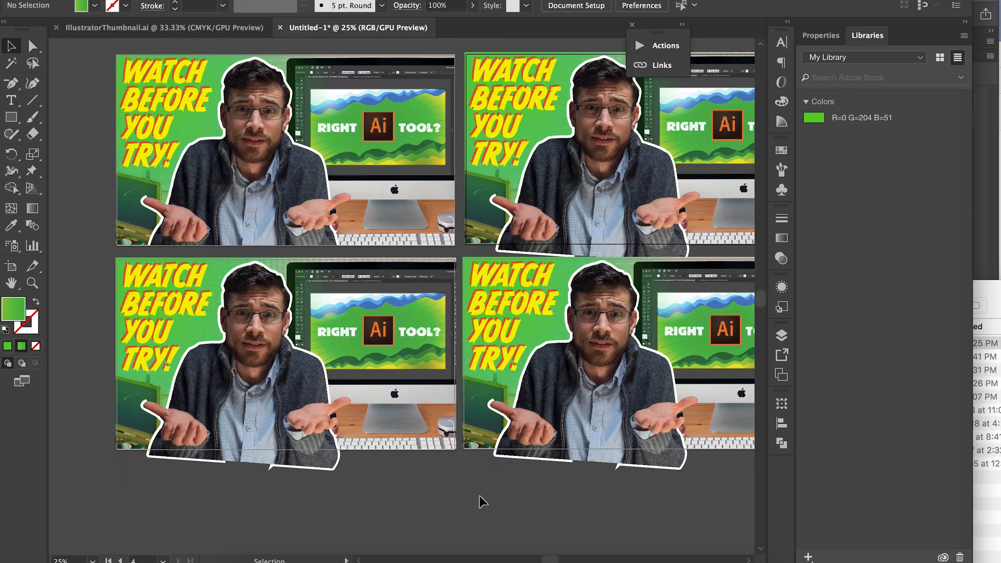
# Ungroup the lower-left thumbnail's artwork and move its caption out past the artboard's left edge
pyautogui.click(213, 272)
pyautogui.rightClick(222, 292)
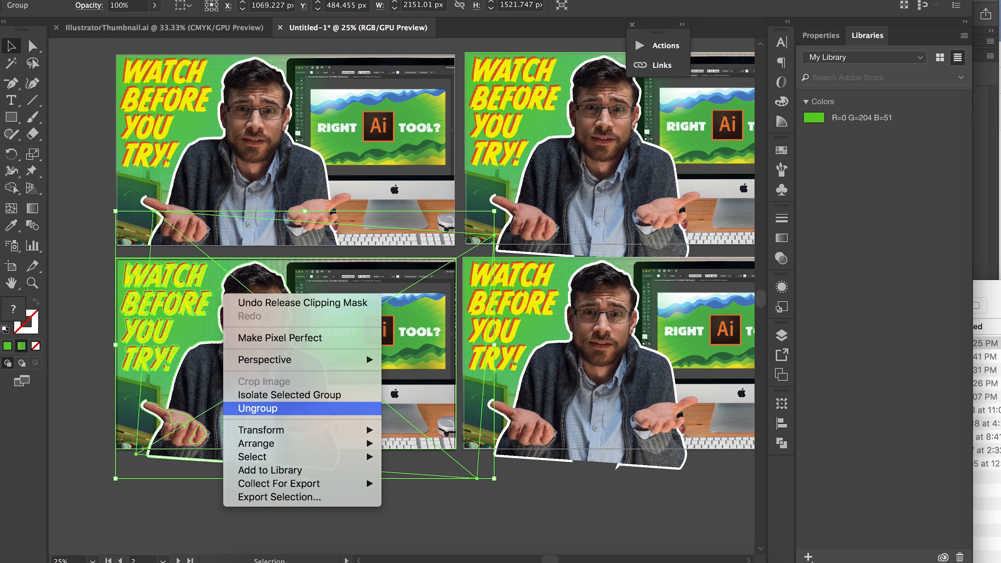
pyautogui.click(258, 409)
pyautogui.click(91, 300)
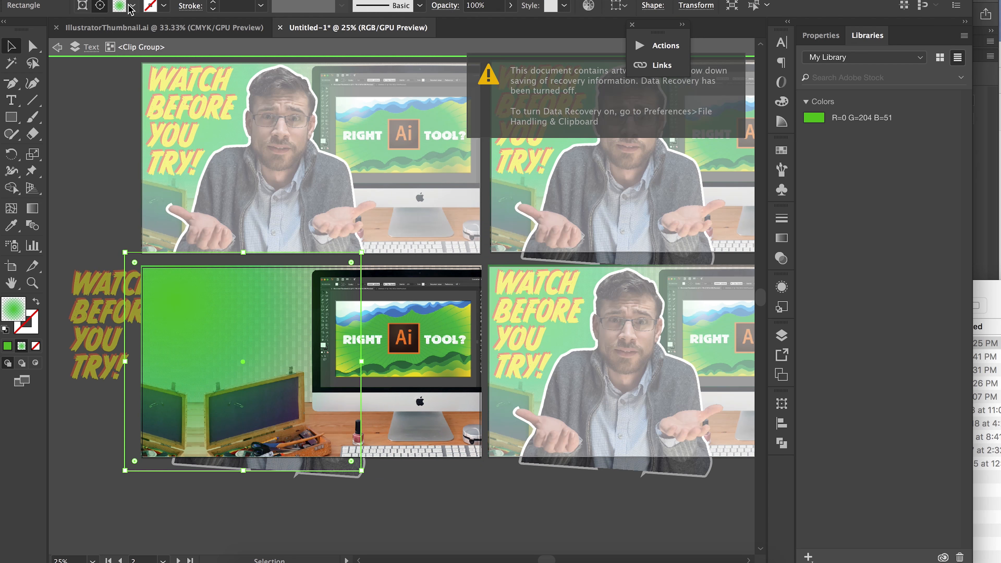
# Change the starting colour of the lower-left background rectangle's radial gradient to yellow
pyautogui.click(779, 239)
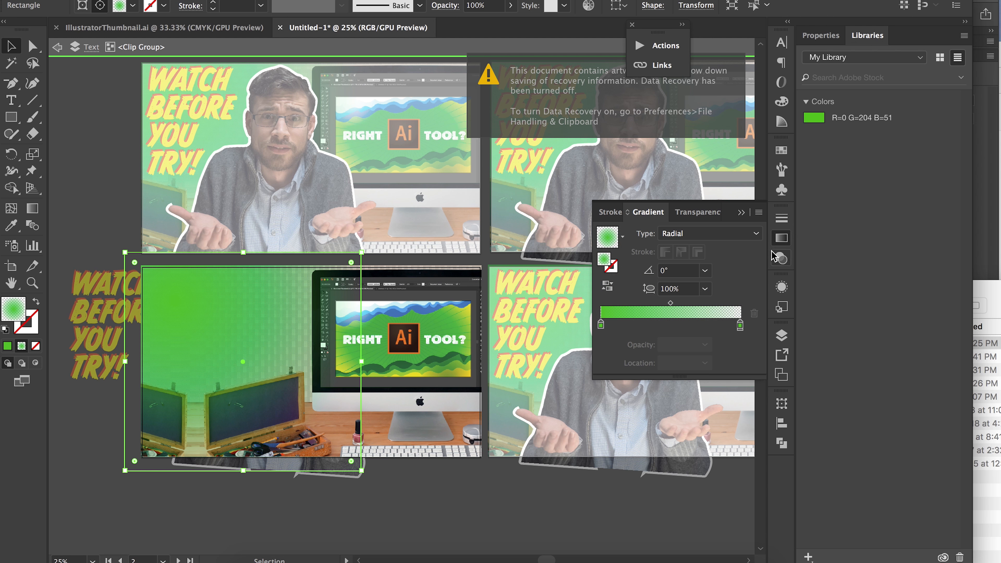
pyautogui.doubleClick(601, 325)
pyautogui.click(608, 377)
pyautogui.click(607, 369)
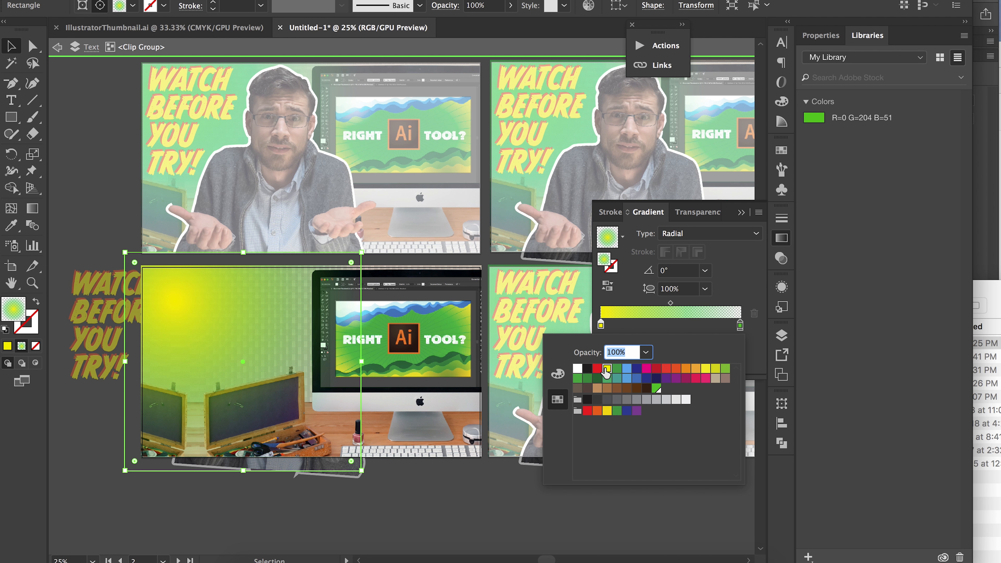
# Isolate the monitor group in the lower-left background to inspect its clipped screen image, and leave isolation
pyautogui.click(399, 341)
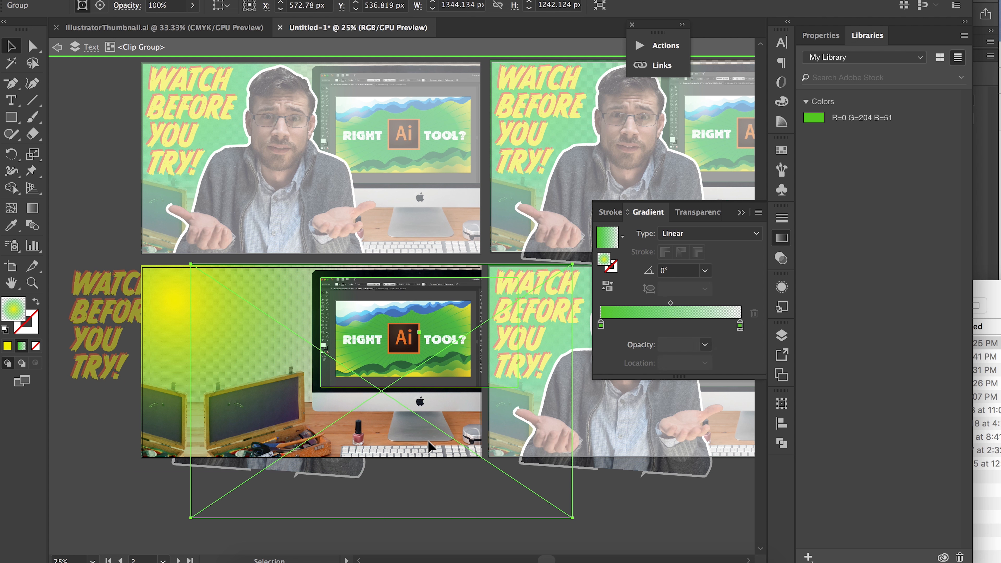
pyautogui.doubleClick(398, 342)
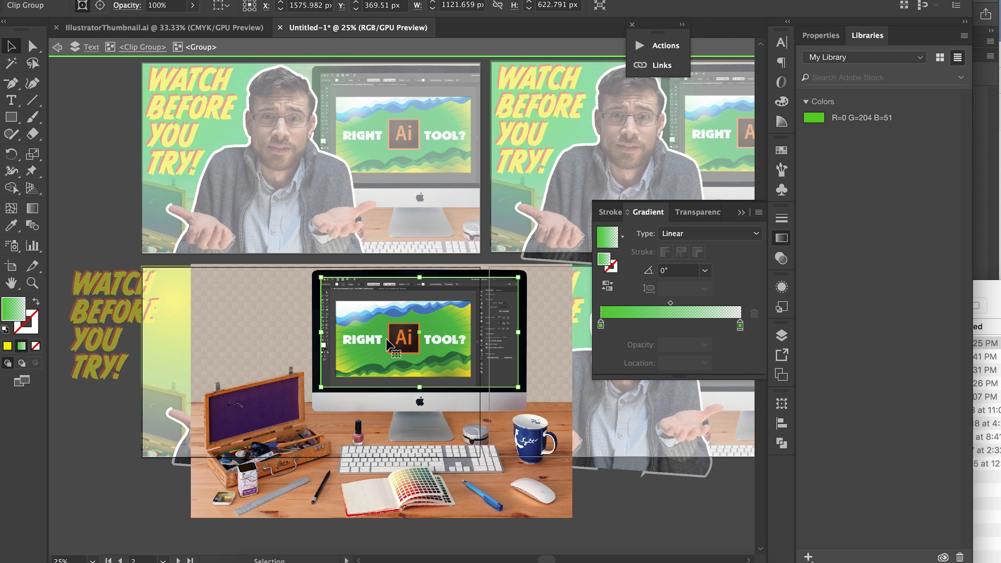
pyautogui.click(138, 527)
pyautogui.doubleClick(123, 357)
# Delete the lower-left thumbnail's old caption and replace it with text reading WATCH, BEFORE, YOU BUY on three lines
pyautogui.click(107, 317)
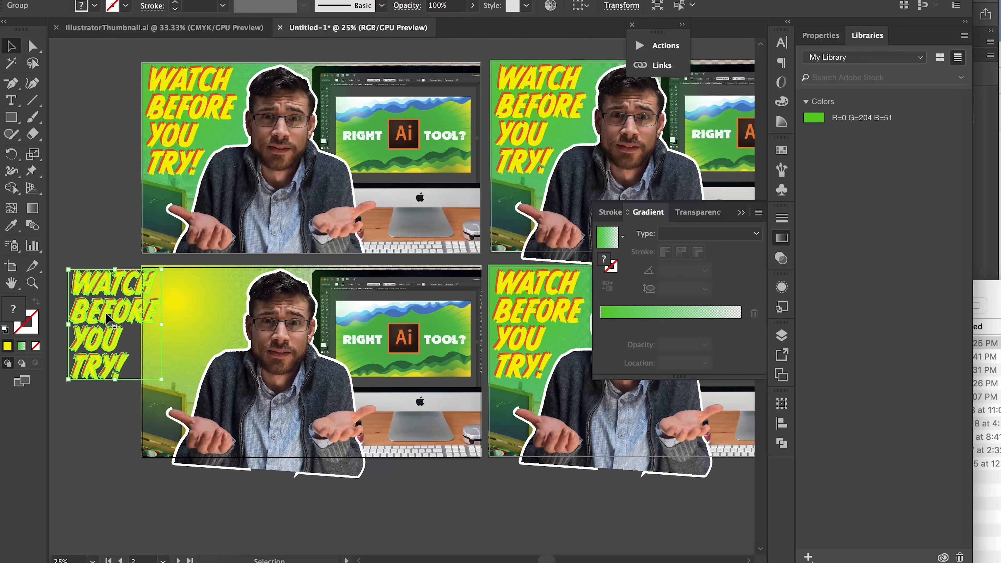
pyautogui.press('Delete')
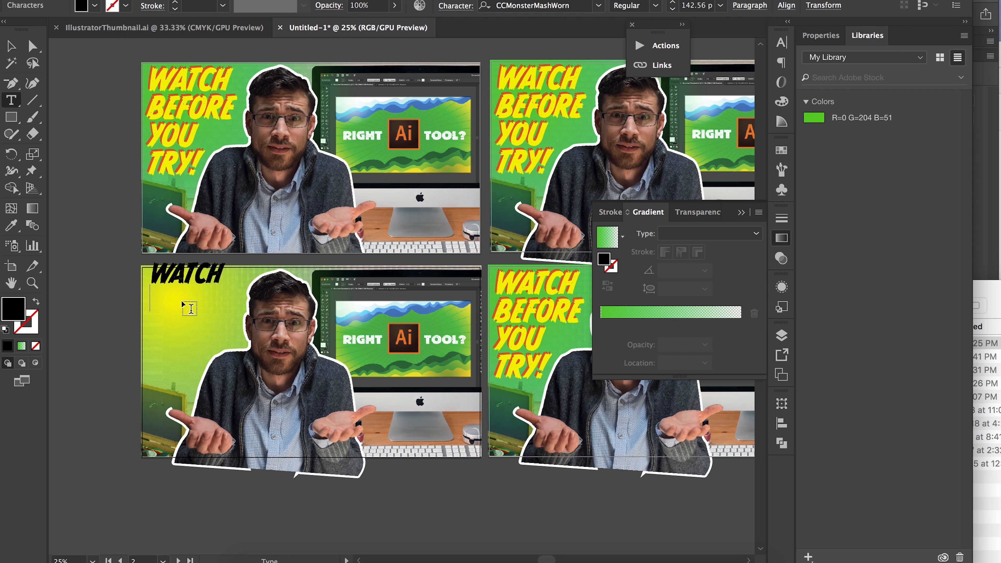
pyautogui.press('Return')
pyautogui.write('BEFORE')
pyautogui.press('Return')
pyautogui.write('B')
pyautogui.press('BackSpace')
pyautogui.write('YOU BUY')
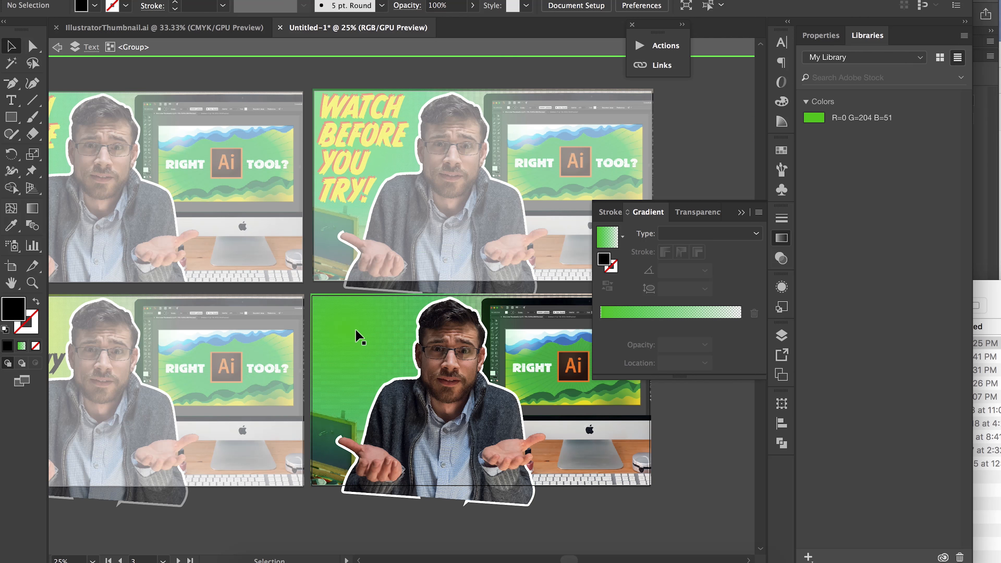
# Change the lower-right background rectangle's radial gradient to a red starting colour and a darker red ending colour, and leave isolation
pyautogui.click(324, 332)
pyautogui.click(321, 329)
pyautogui.doubleClick(330, 314)
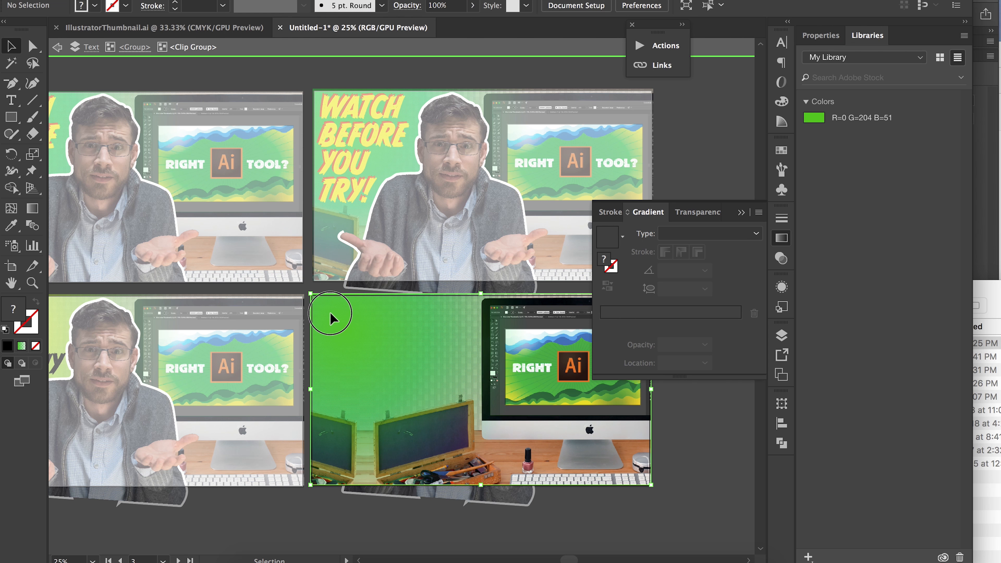
pyautogui.click(330, 313)
pyautogui.doubleClick(600, 325)
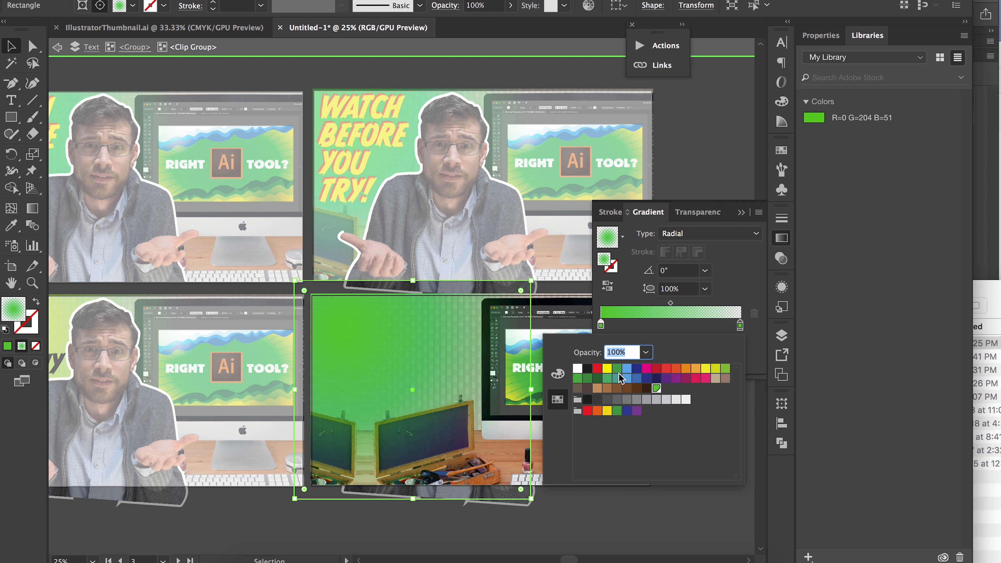
pyautogui.click(598, 370)
pyautogui.doubleClick(740, 325)
pyautogui.click(656, 370)
pyautogui.click(550, 503)
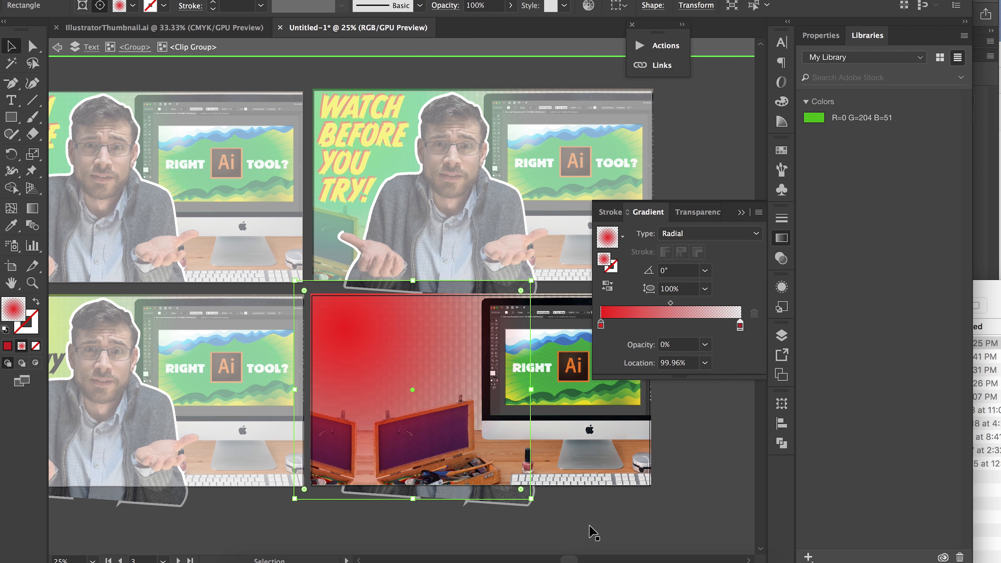
pyautogui.doubleClick(593, 526)
pyautogui.click(593, 527)
# Change the fill of the lower-right thumbnail's WATCH BEFORE YOU BUY caption to white
pyautogui.click(336, 543)
pyautogui.doubleClick(324, 514)
pyautogui.moveTo(293, 435)
pyautogui.mouseDown()
pyautogui.moveTo(432, 425)
pyautogui.moveTo(285, 440)
pyautogui.mouseUp()
pyautogui.click(354, 342)
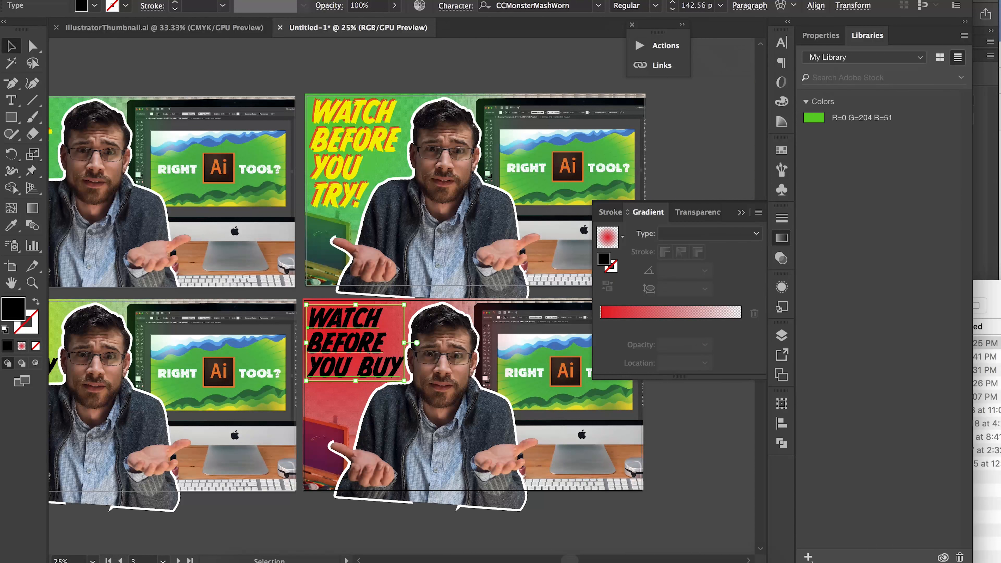
pyautogui.click(95, 6)
pyautogui.click(24, 35)
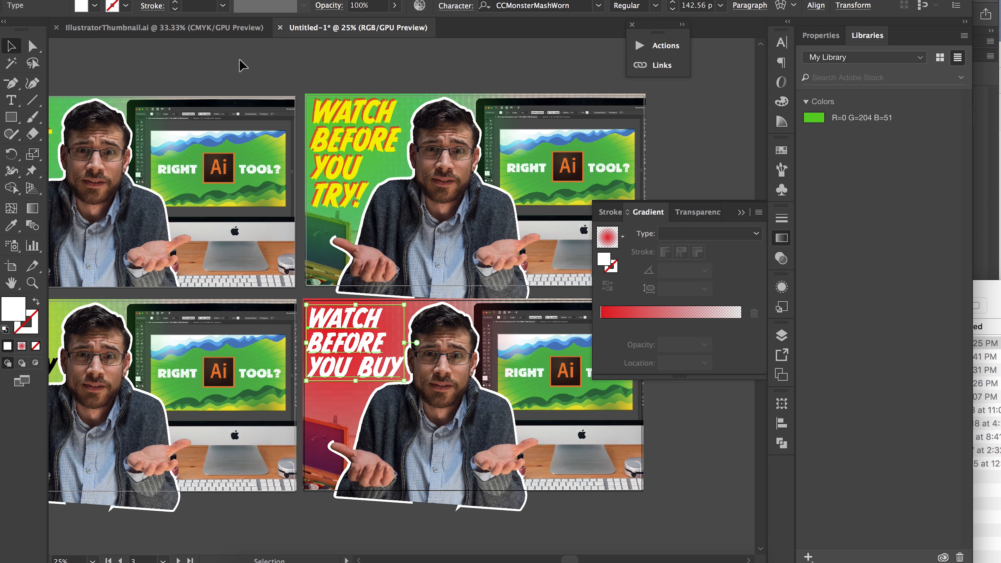
pyautogui.click(454, 528)
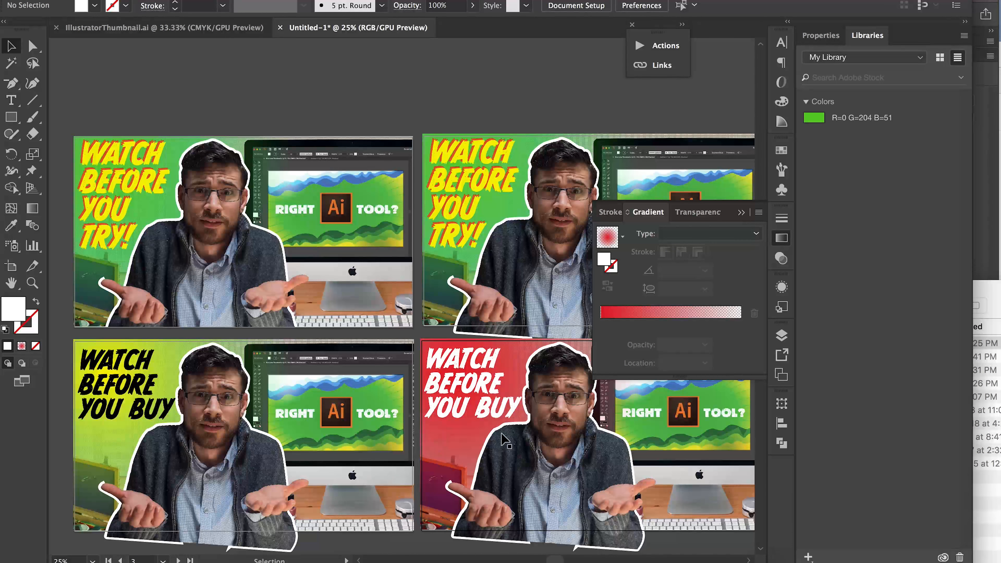
# Collapse the gradient settings and zoom out to 16.67% to review all four thumbnail variants together
pyautogui.moveTo(531, 441); pyautogui.dragTo(475, 461)
pyautogui.moveTo(327, 304); pyautogui.dragTo(357, 316)
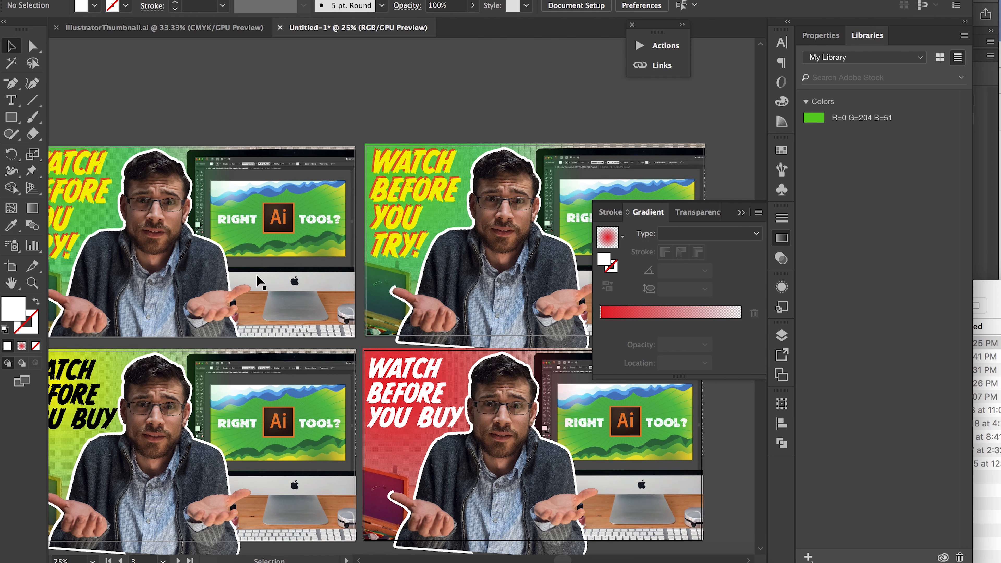
pyautogui.moveTo(195, 257); pyautogui.dragTo(247, 261)
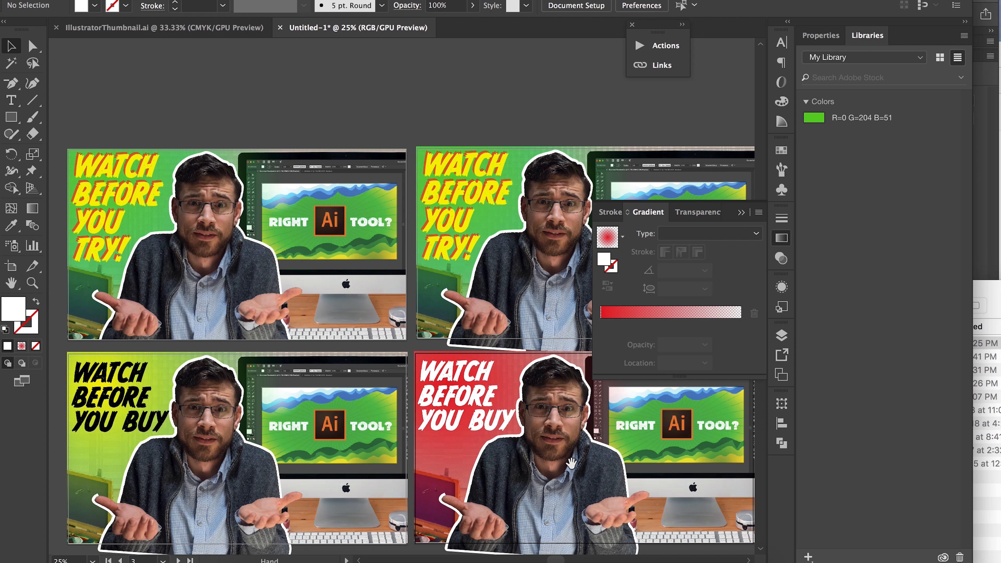
pyautogui.moveTo(566, 457); pyautogui.dragTo(543, 423)
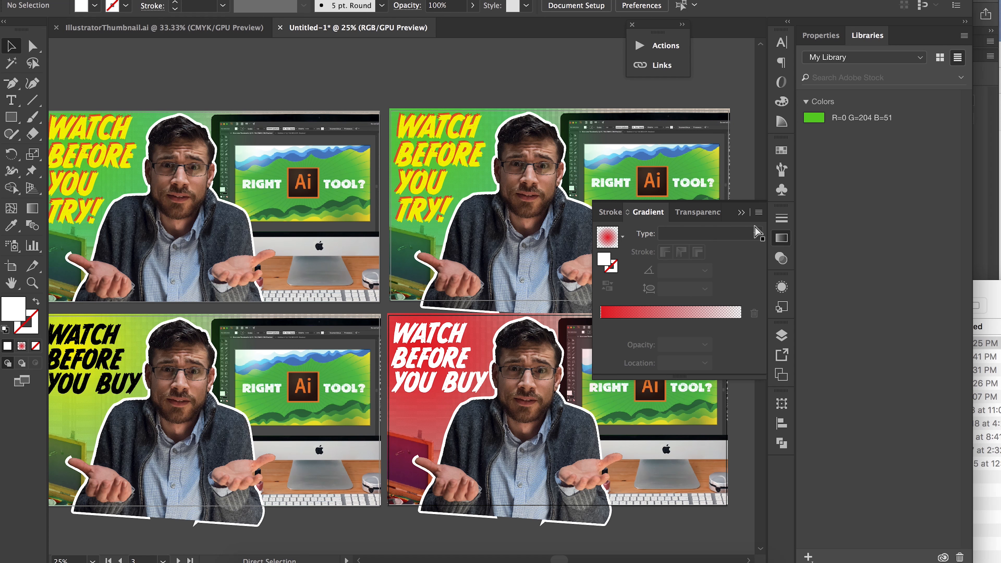
pyautogui.press('super+minus')
pyautogui.click(741, 213)
pyautogui.moveTo(542, 346); pyautogui.dragTo(556, 360)
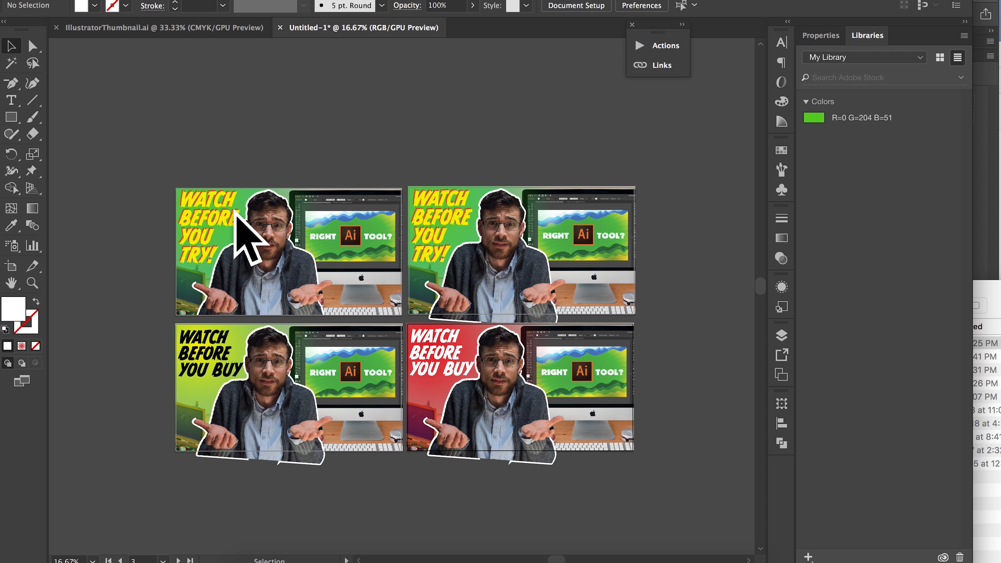
pyautogui.click(197, 215)
pyautogui.click(222, 144)
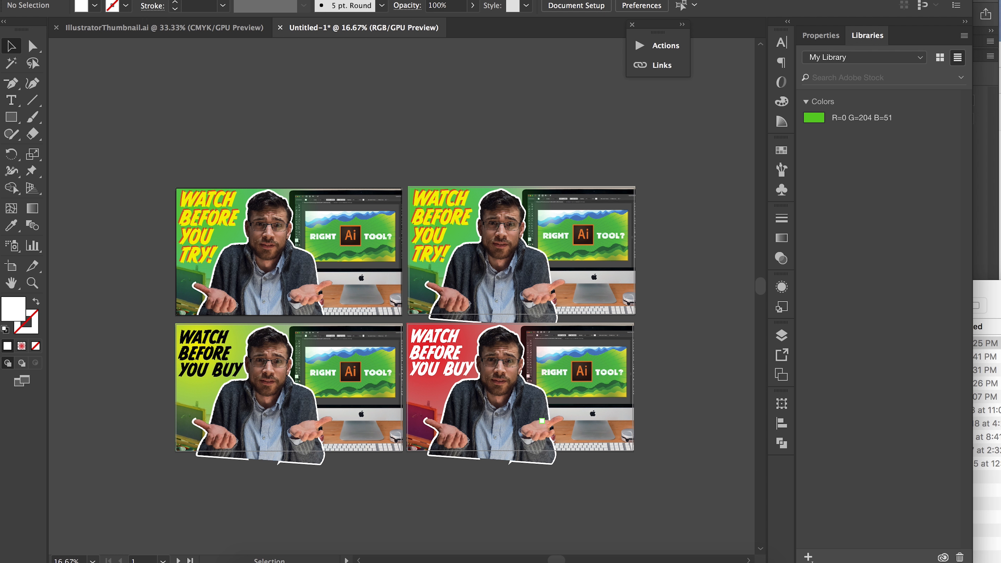
pyautogui.click(116, 0)
pyautogui.moveTo(154, 193)
pyautogui.click(366, 134)
pyautogui.scroll(-2, 460, 355)
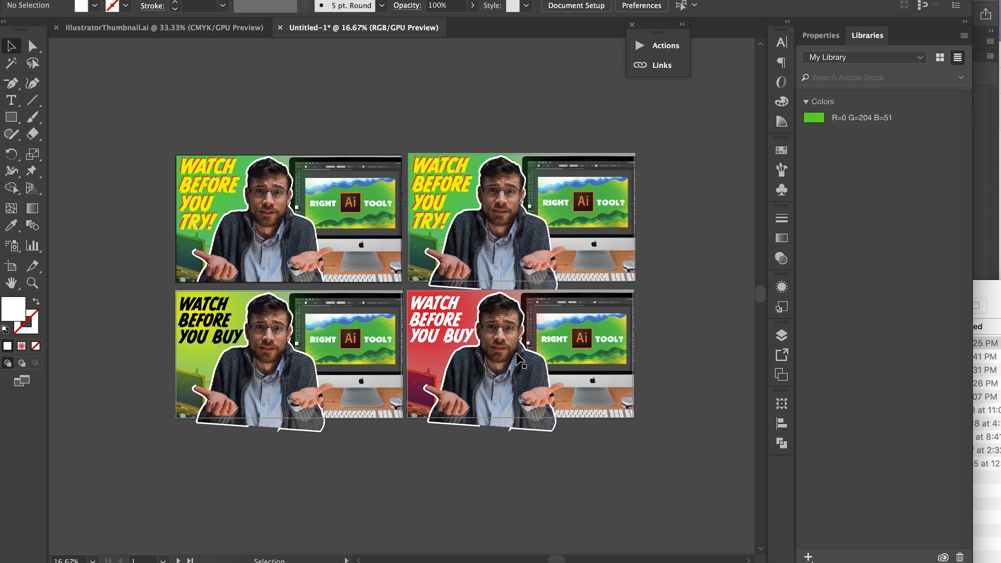
pyautogui.hscroll(1, 514, 353)
pyautogui.moveTo(485, 353); pyautogui.dragTo(504, 355)
pyautogui.press('super+z')
pyautogui.click(489, 472)
# Compare the IllustratorThumbnail.ai artwork with the four thumbnail variants in the untitled document, ending on IllustratorThumbnail.ai
pyautogui.click(193, 28)
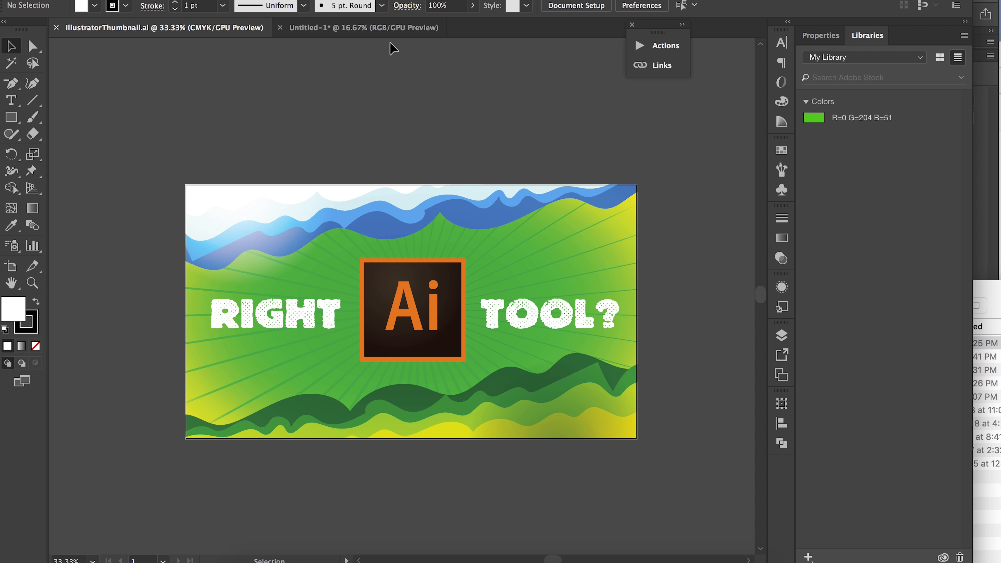
pyautogui.click(362, 28)
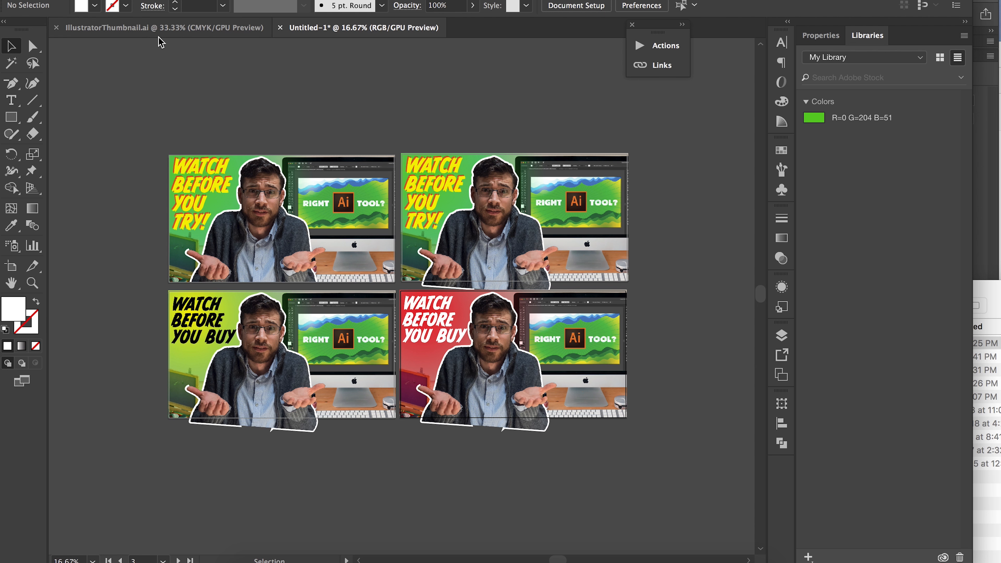
pyautogui.click(162, 30)
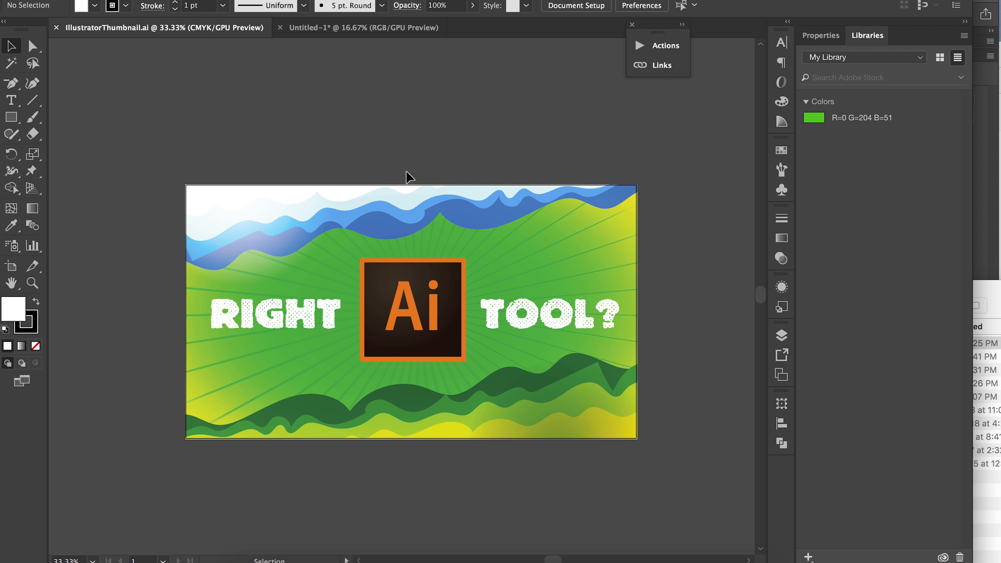
pyautogui.click(369, 28)
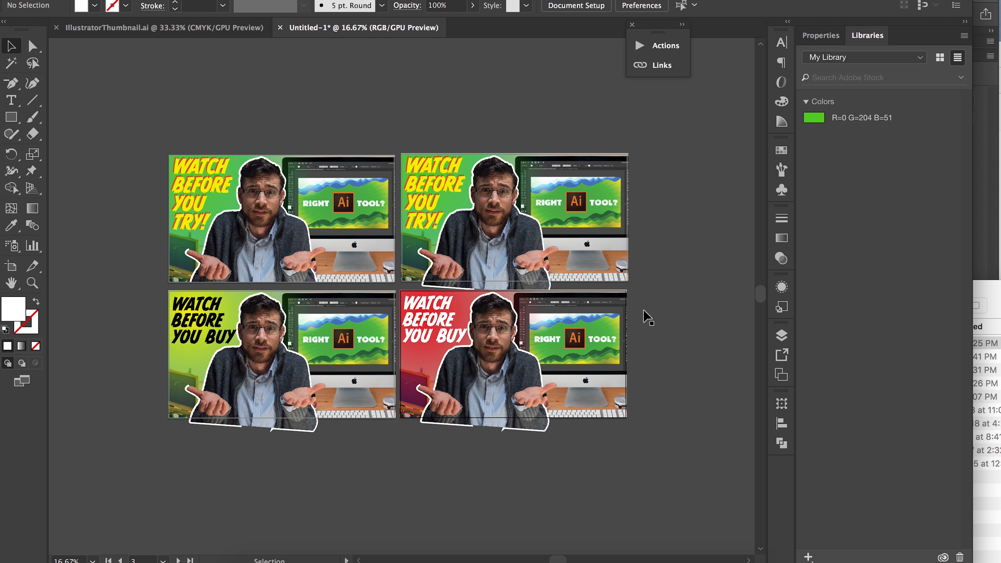
pyautogui.click(232, 29)
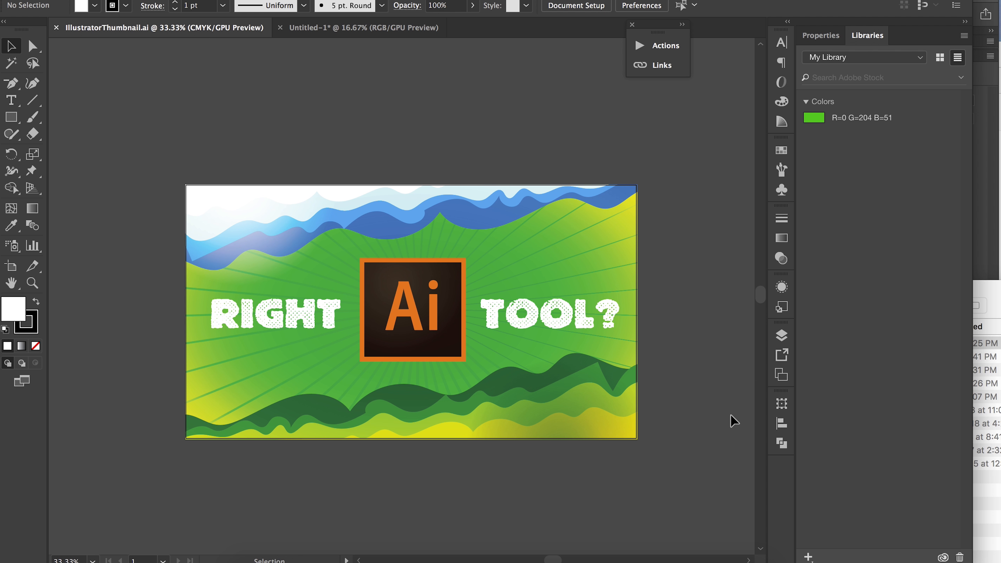
pyautogui.click(355, 27)
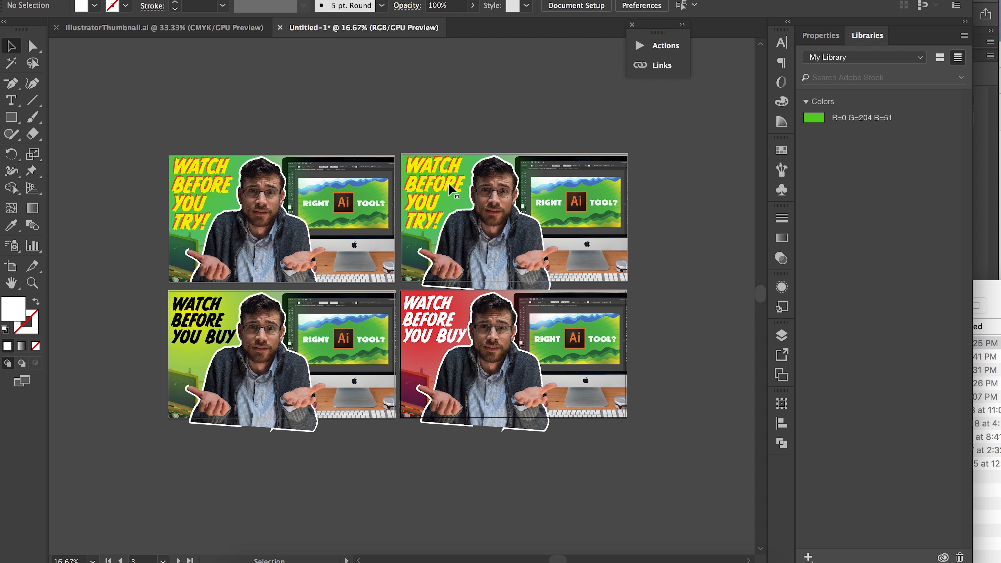
pyautogui.click(201, 28)
pyautogui.click(366, 29)
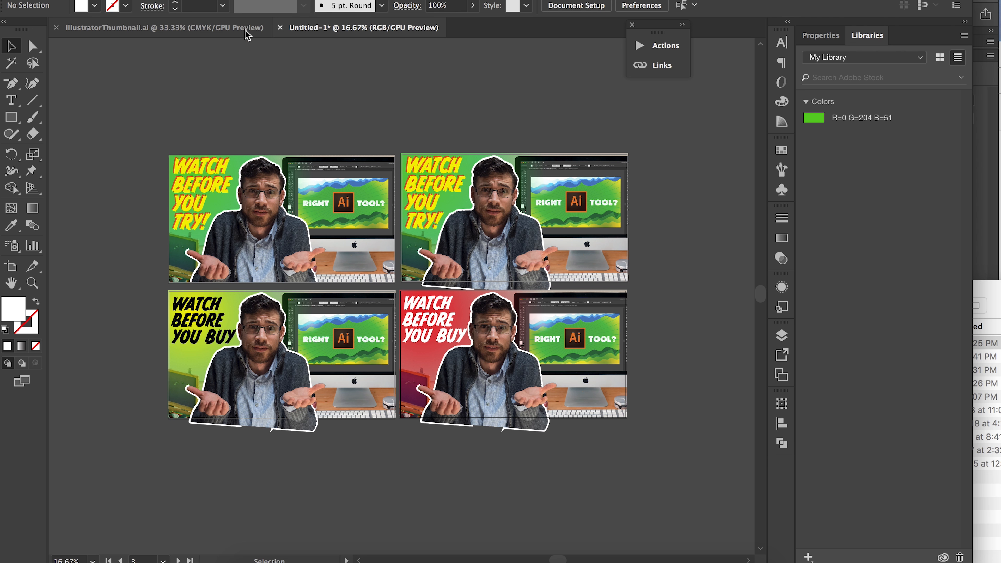
pyautogui.click(256, 34)
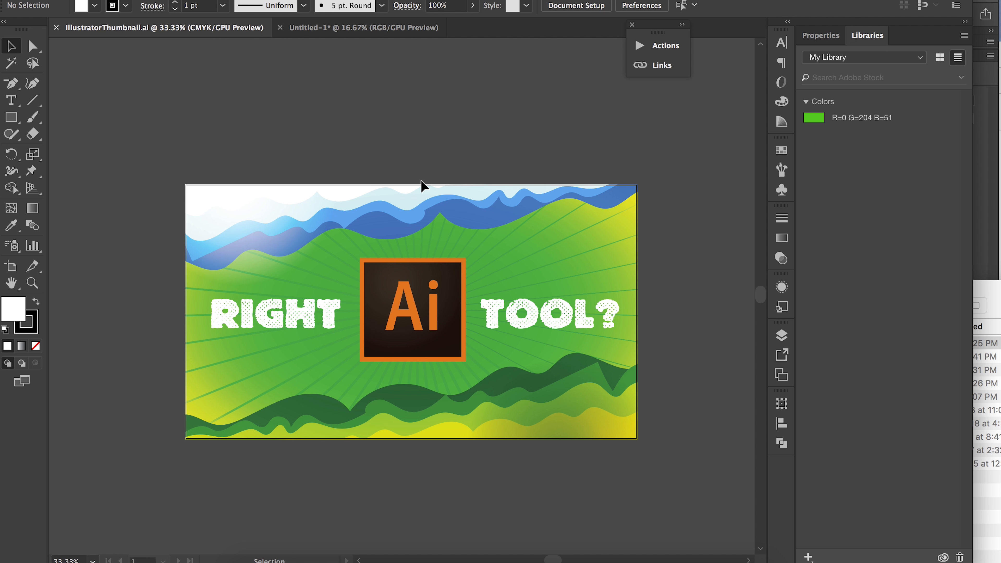